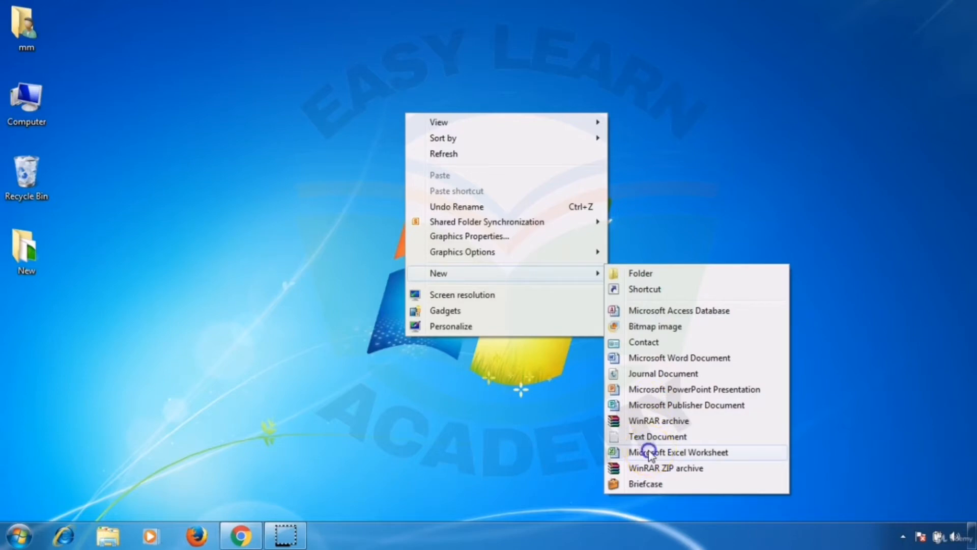
Step: Create a new Microsoft Excel Worksheet file on the desktop and launch Microsoft Excel 2010
{"action": "left_click", "coordinate": [649, 453]}
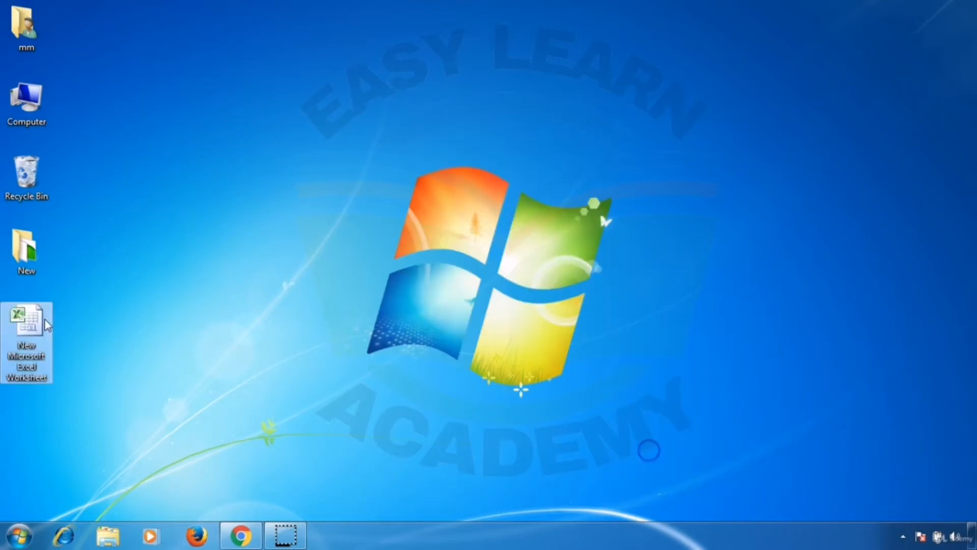
{"action": "left_click", "coordinate": [18, 541]}
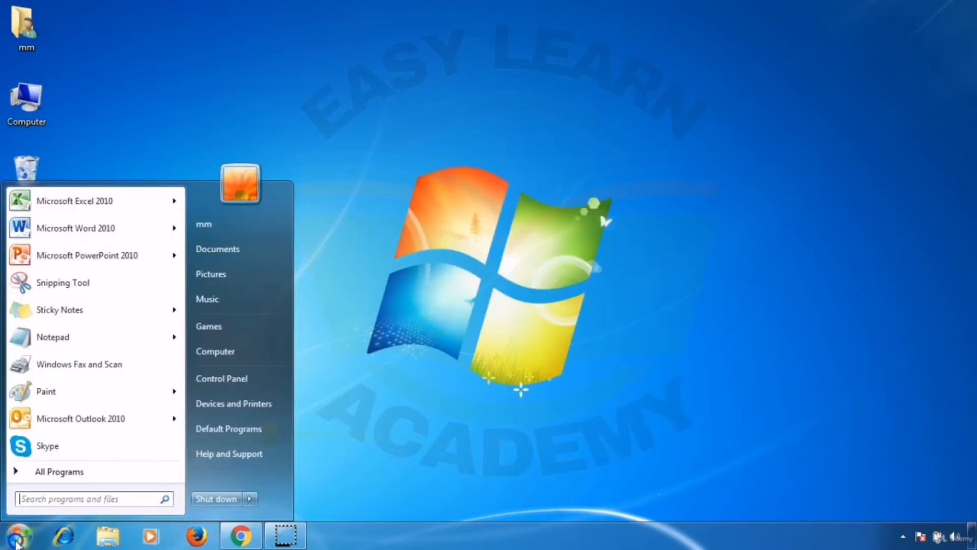
{"action": "type", "text": "excel"}
{"action": "left_click", "coordinate": [74, 224]}
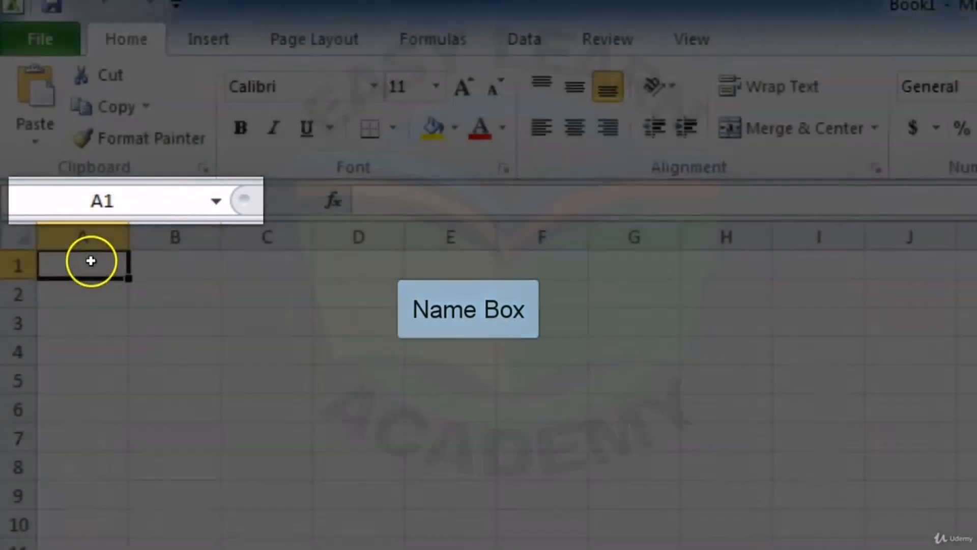
Step: Select cell F9 and show the Insert commands, minimizing and restoring the ribbon
{"action": "left_click", "coordinate": [516, 482]}
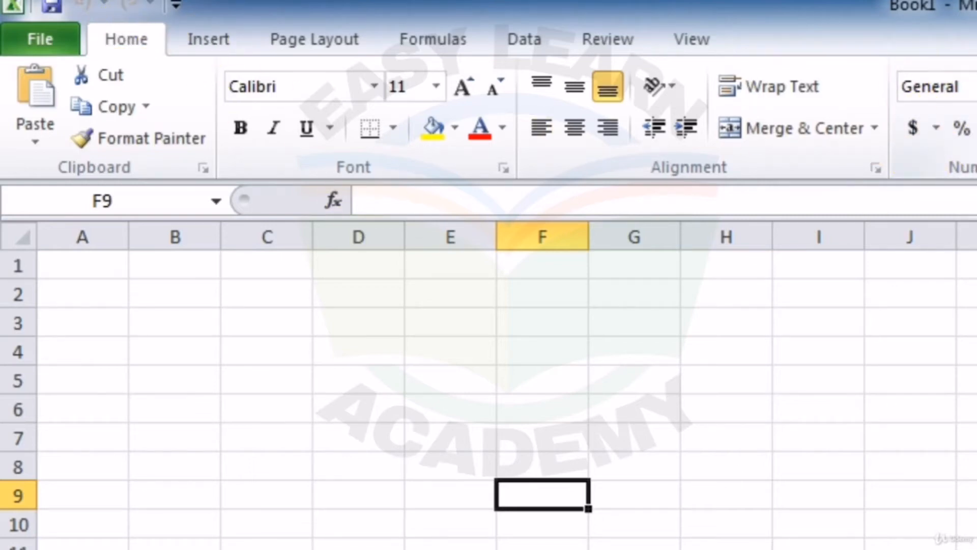
{"action": "left_click", "coordinate": [217, 30]}
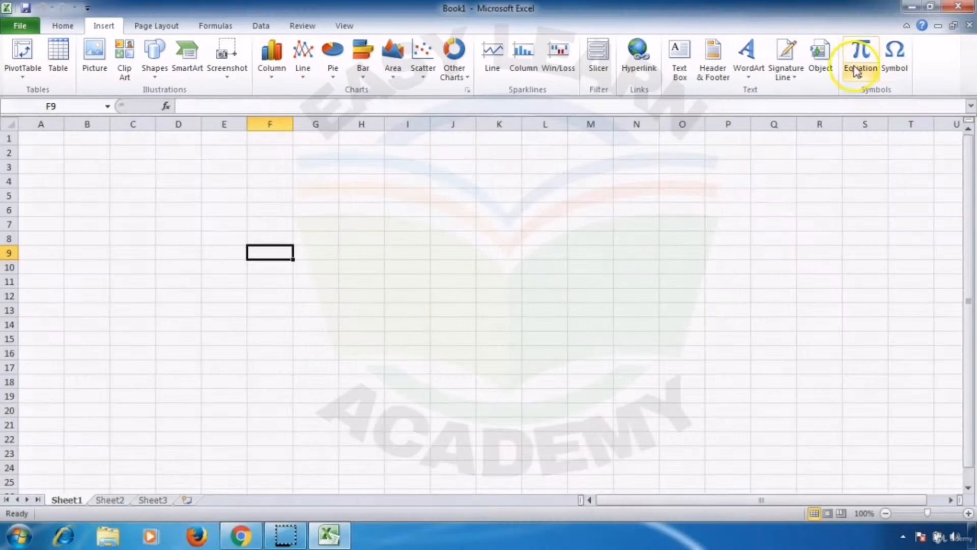
{"action": "left_click", "coordinate": [907, 27]}
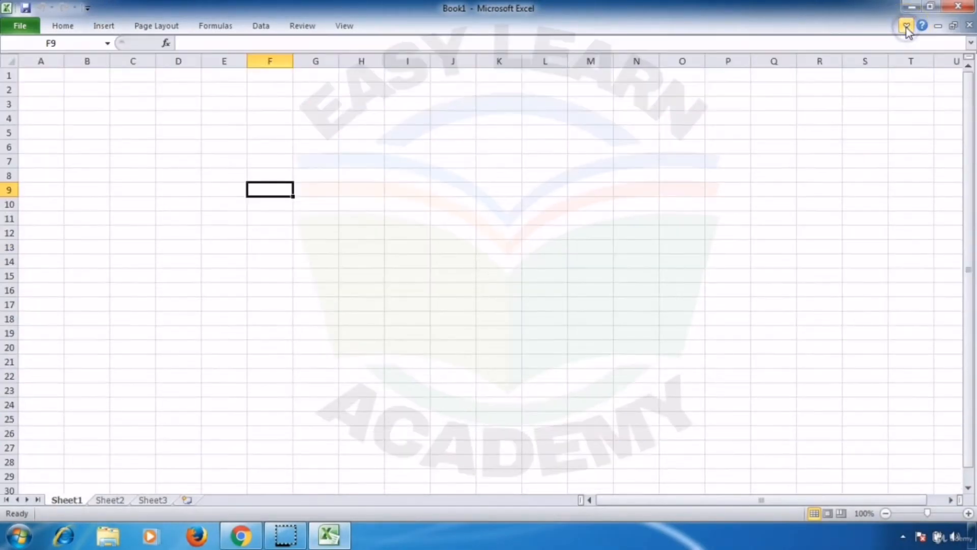
{"action": "left_click", "coordinate": [907, 26]}
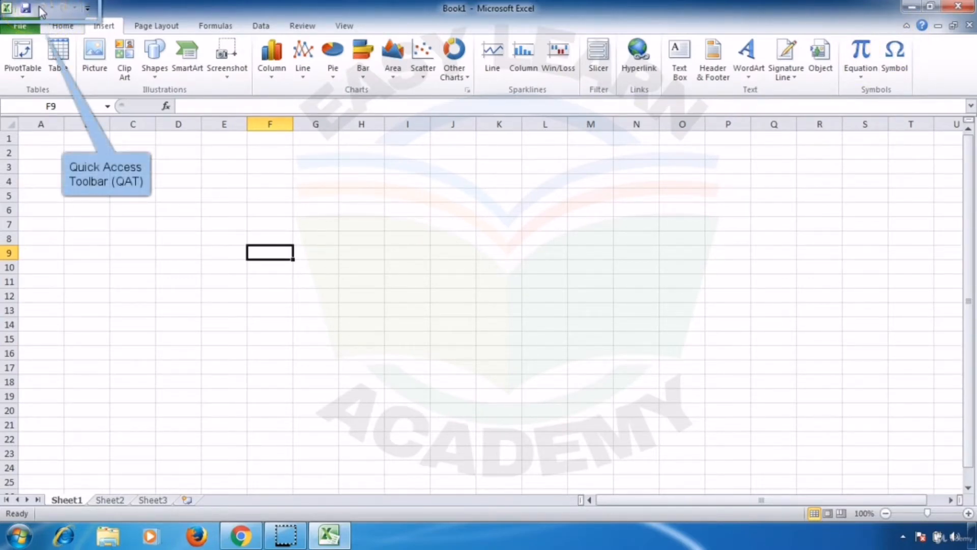
Step: Add the Cut command from Popular Commands to the Quick Access Toolbar for all documents
{"action": "left_click", "coordinate": [88, 8]}
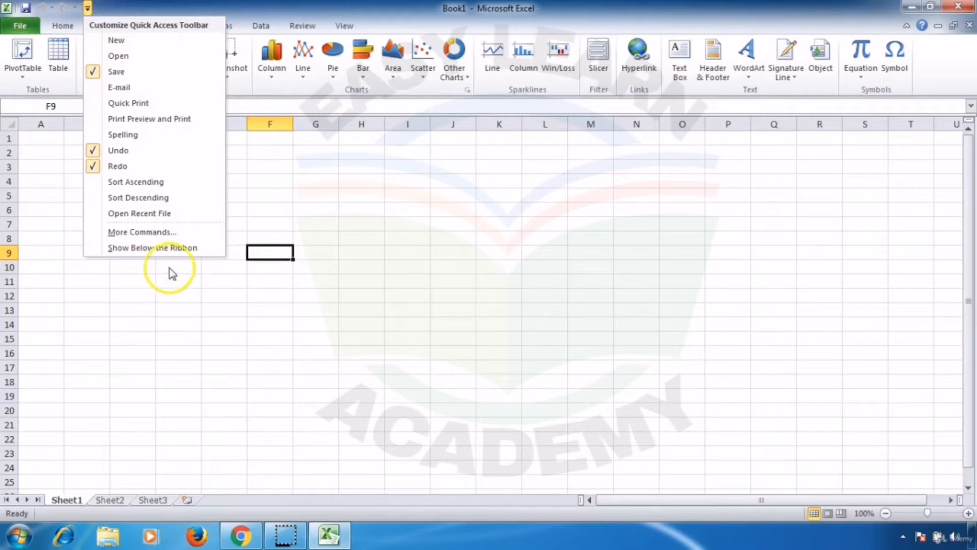
{"action": "left_click", "coordinate": [176, 231]}
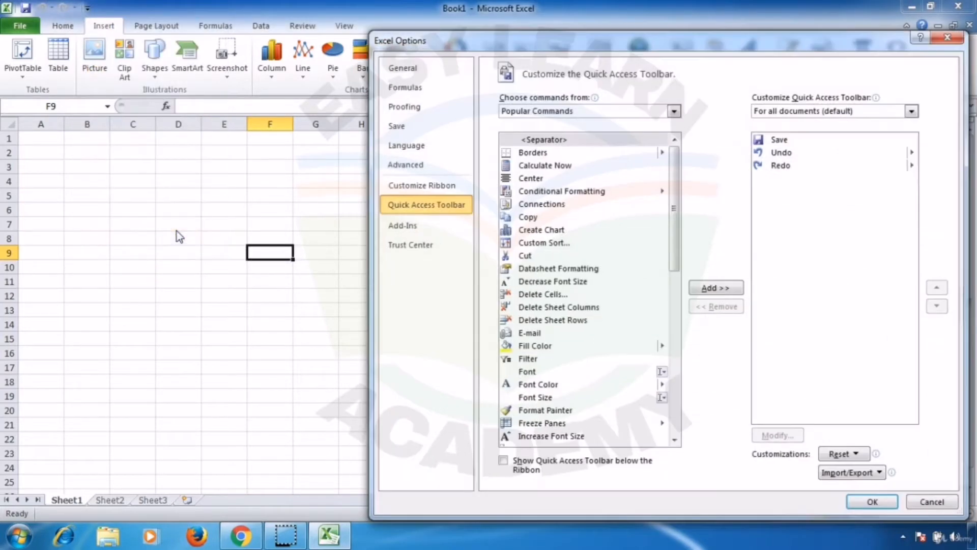
{"action": "left_click", "coordinate": [526, 256]}
{"action": "left_click", "coordinate": [715, 288]}
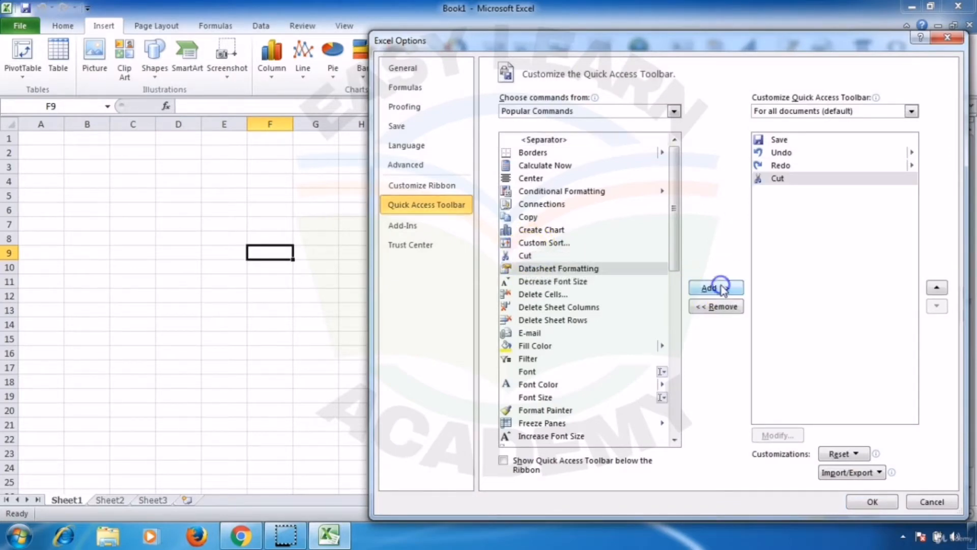
{"action": "left_click", "coordinate": [868, 502]}
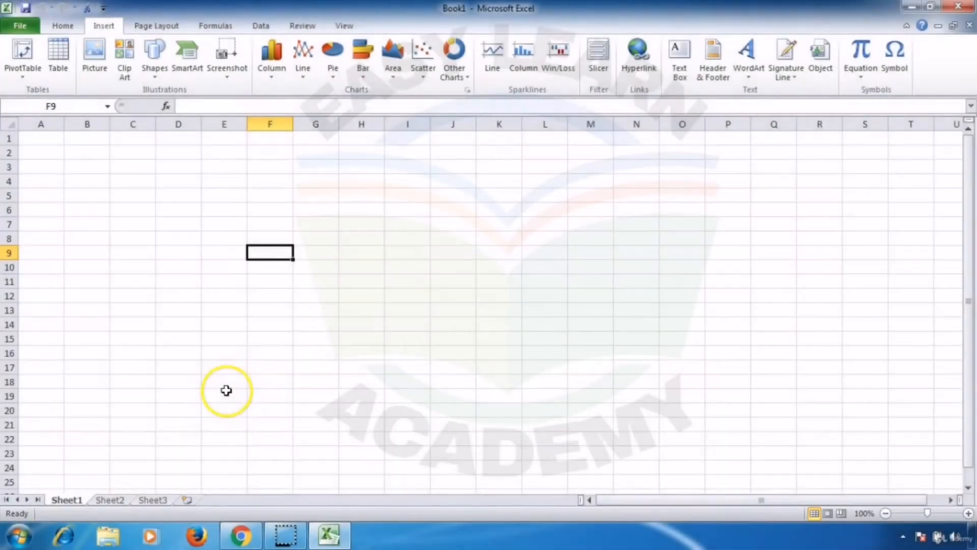
Step: Put cell F9 into edit mode and cancel the edit
{"action": "key", "text": "F2"}
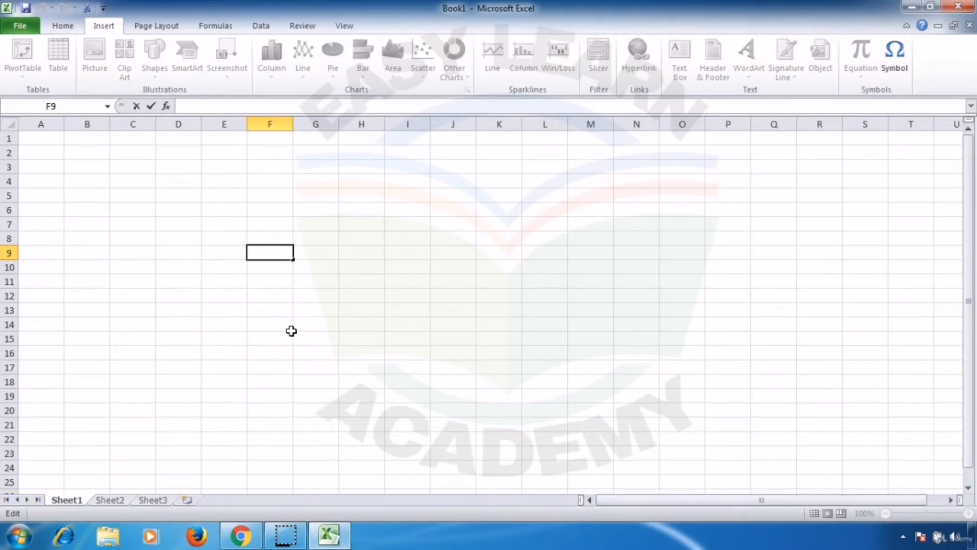
{"action": "key", "text": "Escape"}
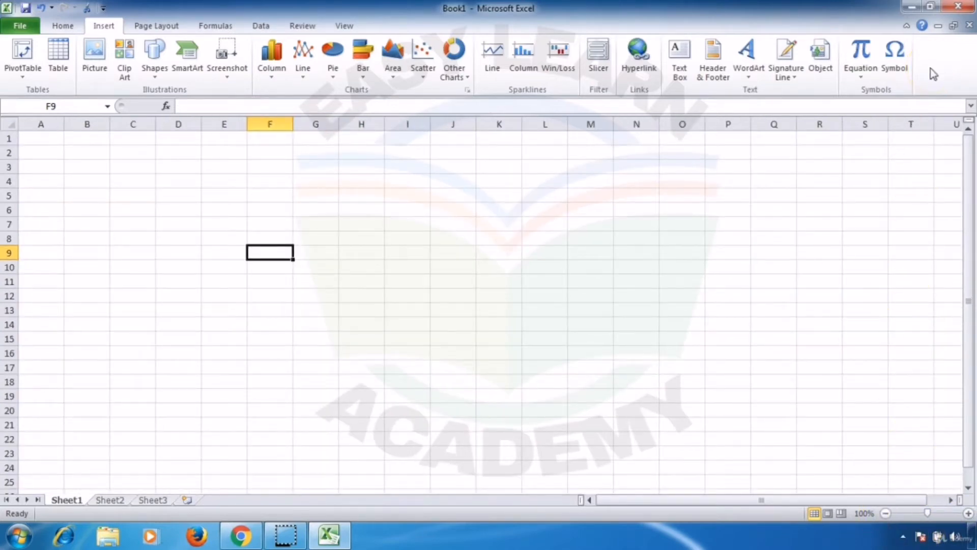
Step: Search Excel Help for "keyboard shortcuts" and read through the article "Keyboard shortcuts in Excel 2010"
{"action": "left_click", "coordinate": [922, 27]}
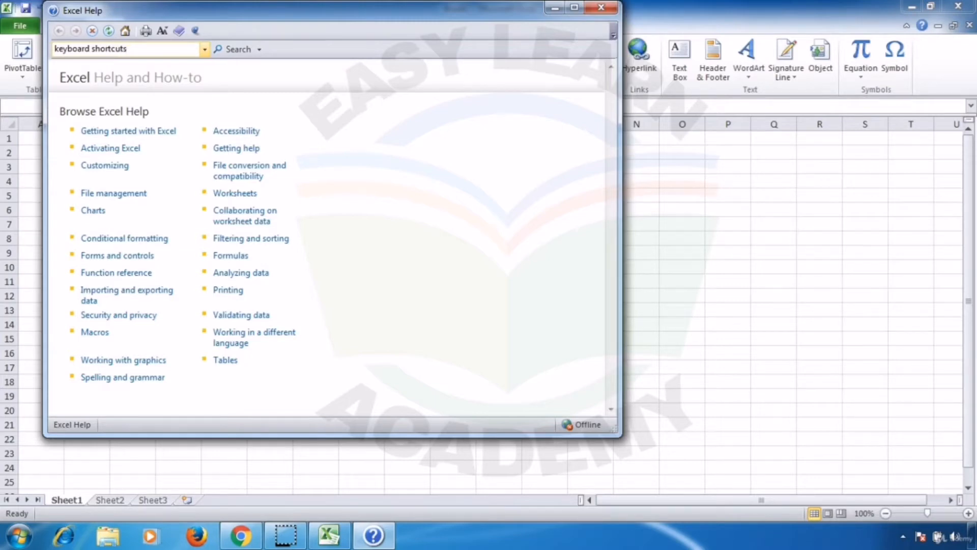
{"action": "key", "text": "Return"}
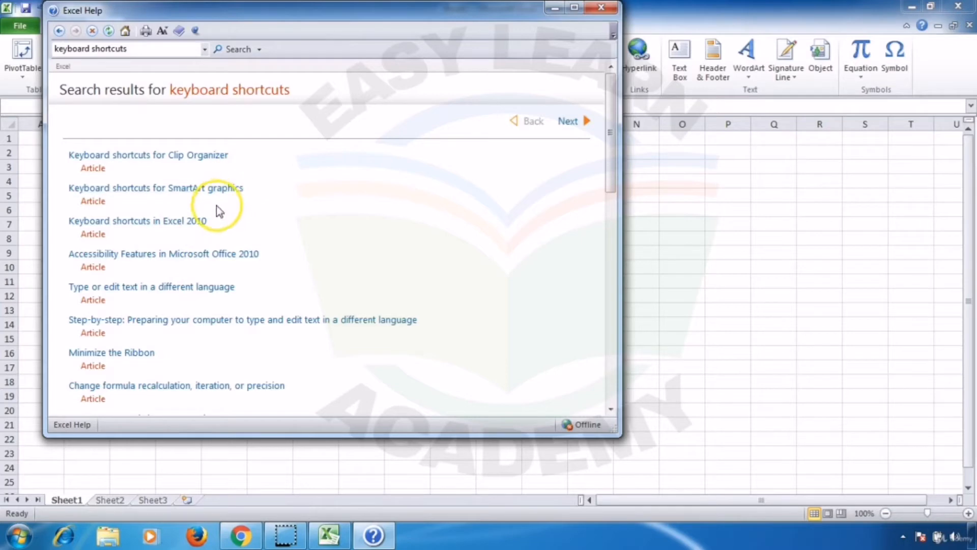
{"action": "left_click", "coordinate": [109, 224]}
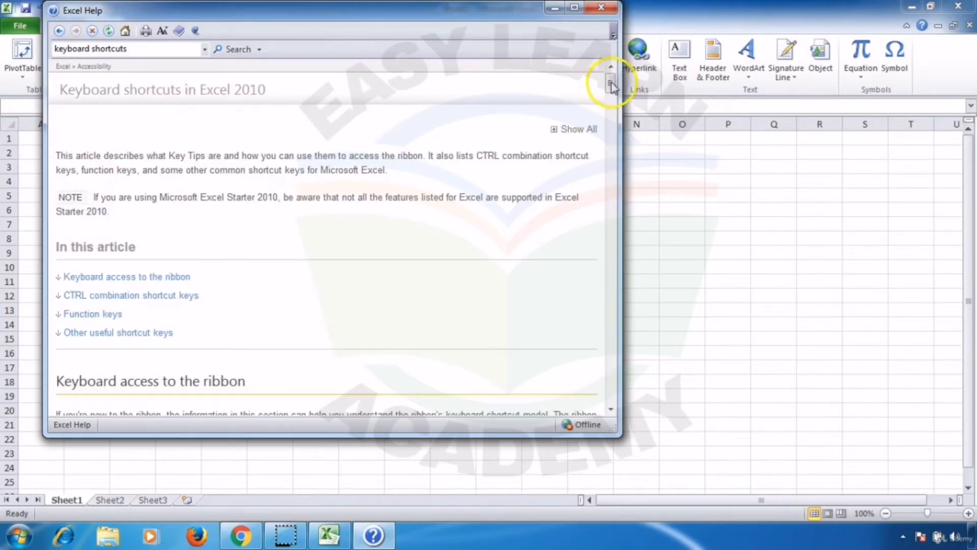
{"action": "left_click_drag", "start_coordinate": [613, 86], "coordinate": [616, 356]}
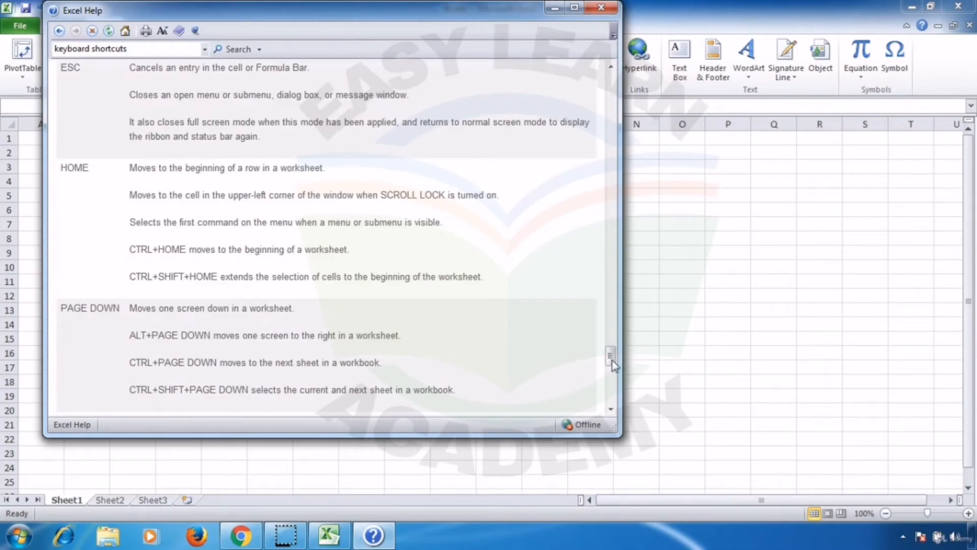
{"action": "left_click", "coordinate": [602, 7]}
{"action": "left_click", "coordinate": [113, 19]}
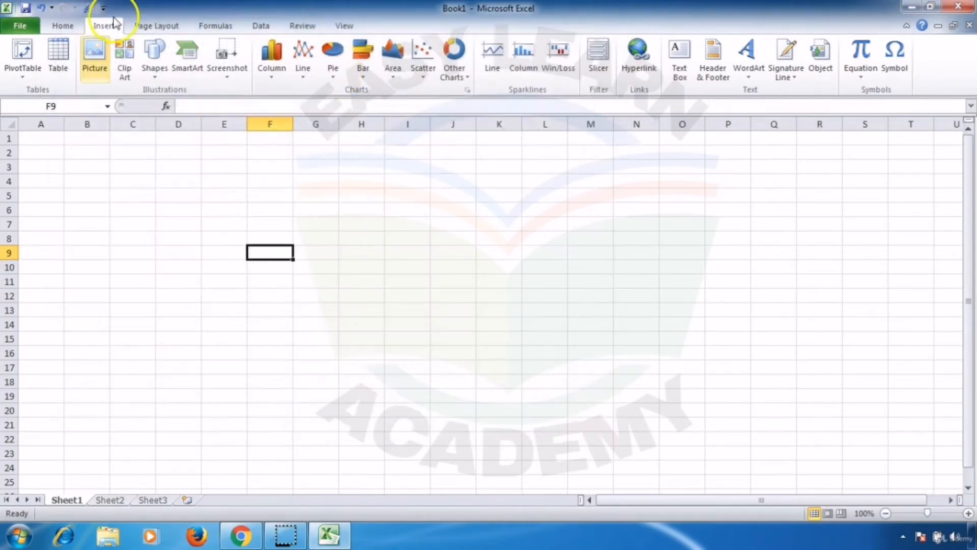
Step: Set the number of sheets included in new workbooks to 10 and create a new blank workbook
{"action": "left_click", "coordinate": [24, 23]}
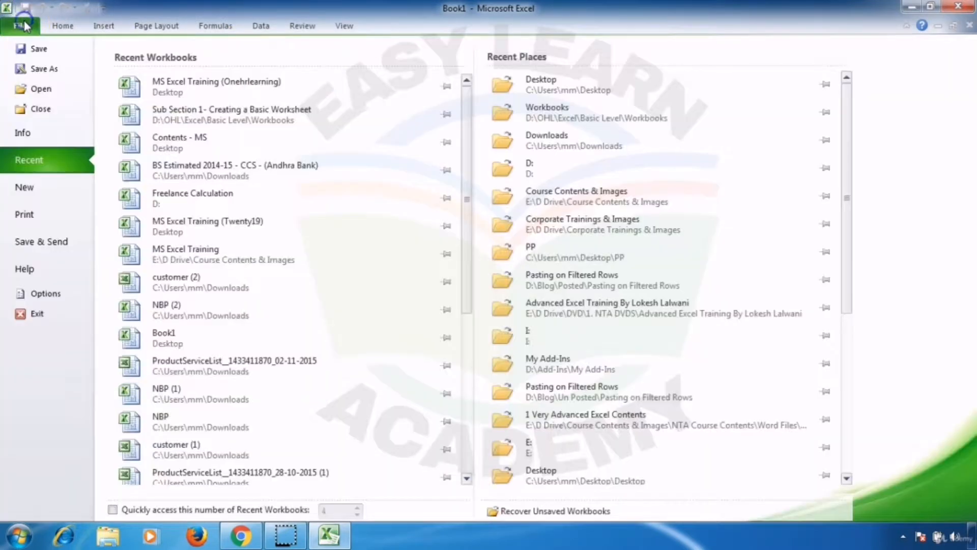
{"action": "left_click", "coordinate": [46, 294]}
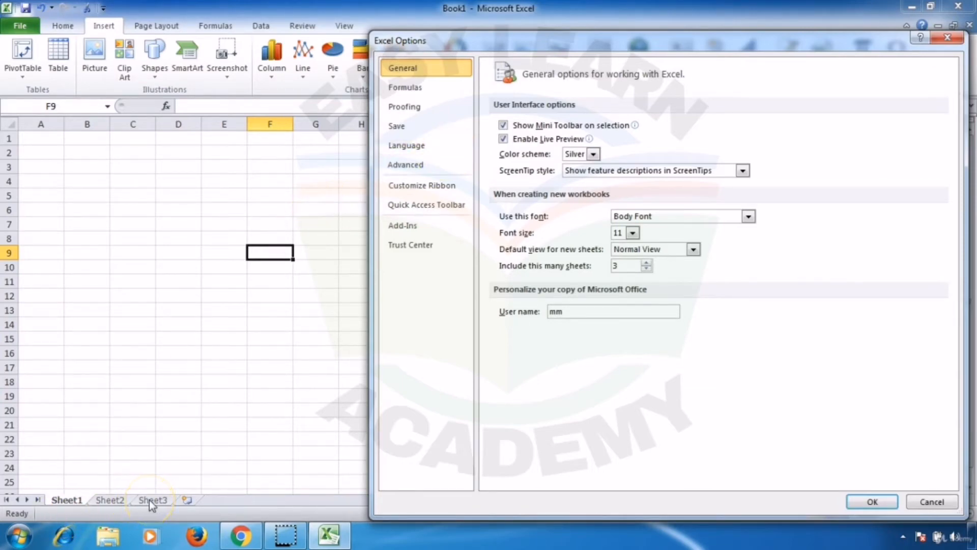
{"action": "left_click", "coordinate": [629, 266]}
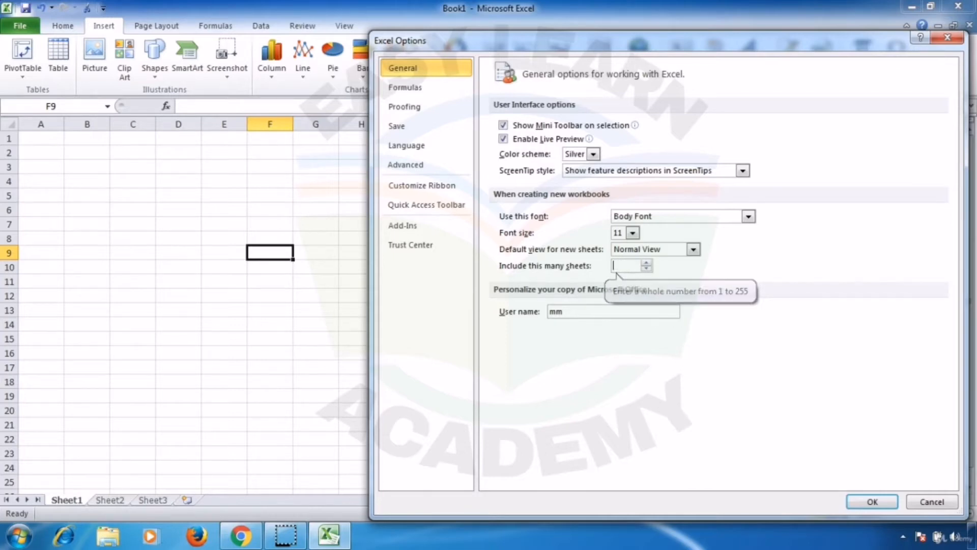
{"action": "key", "text": "BackSpace"}
{"action": "type", "text": "10"}
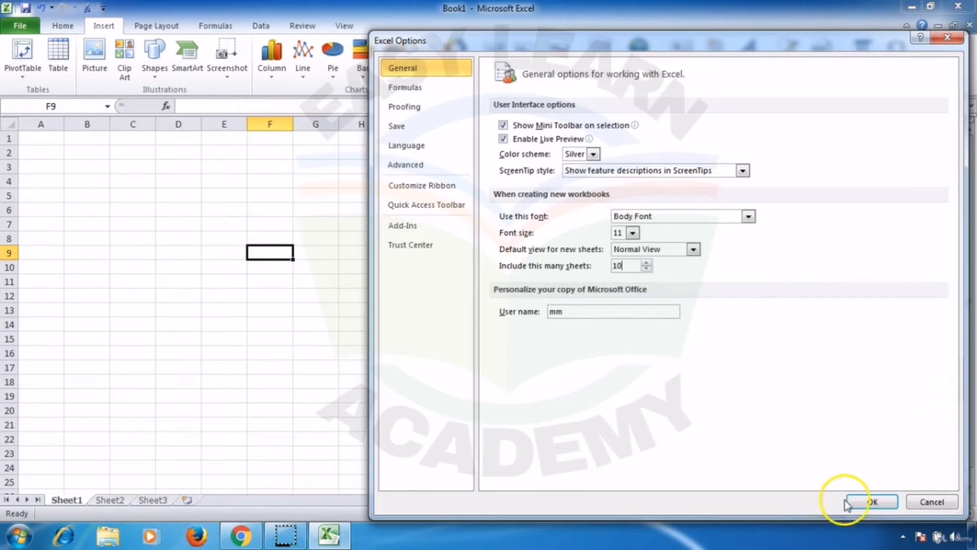
{"action": "left_click", "coordinate": [866, 503]}
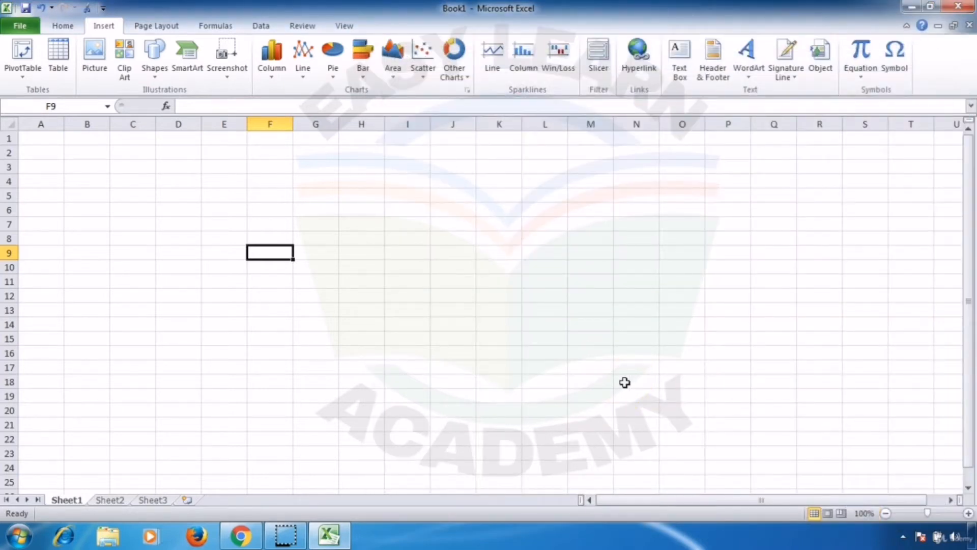
{"action": "key", "text": "ctrl+n"}
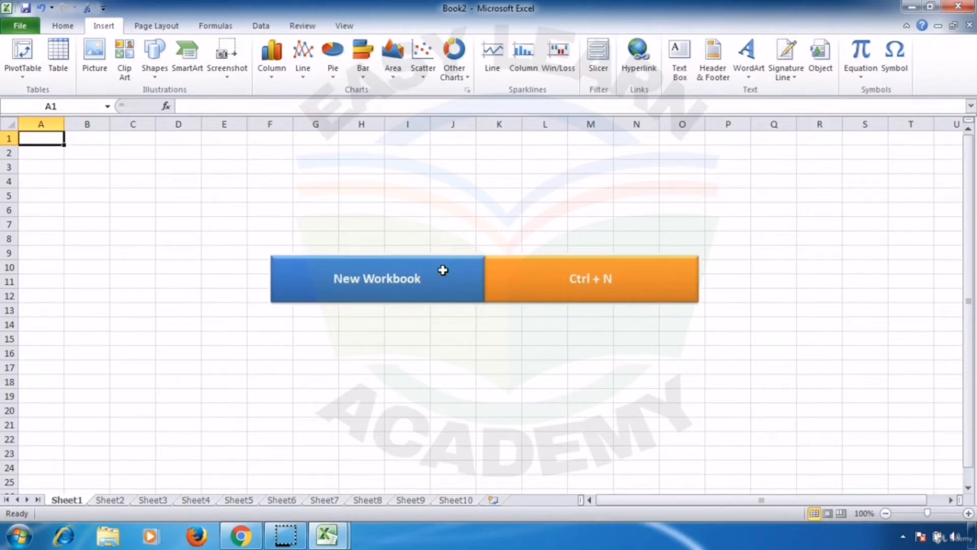
Step: Enter the title "ABC Company LTD" in cell A1 of Book1
{"action": "left_click", "coordinate": [72, 468]}
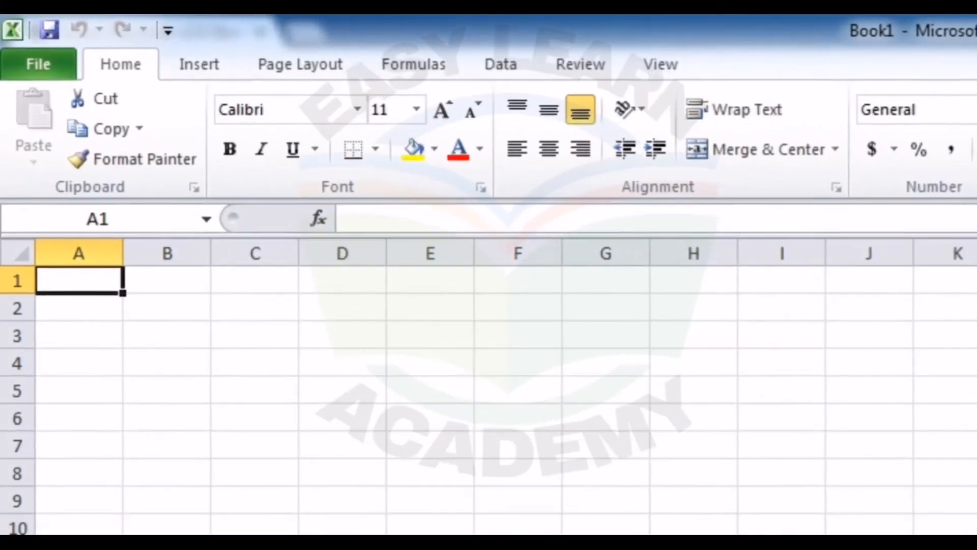
{"action": "type", "text": "ABC Cpo"}
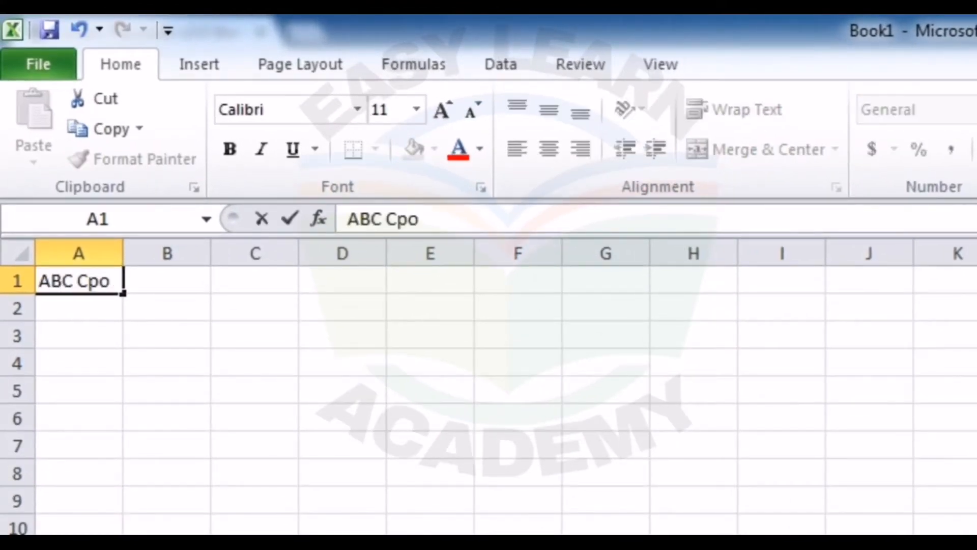
{"action": "key", "text": "BackSpace"}
{"action": "key", "text": "BackSpace"}
{"action": "type", "text": "ompany LTD"}
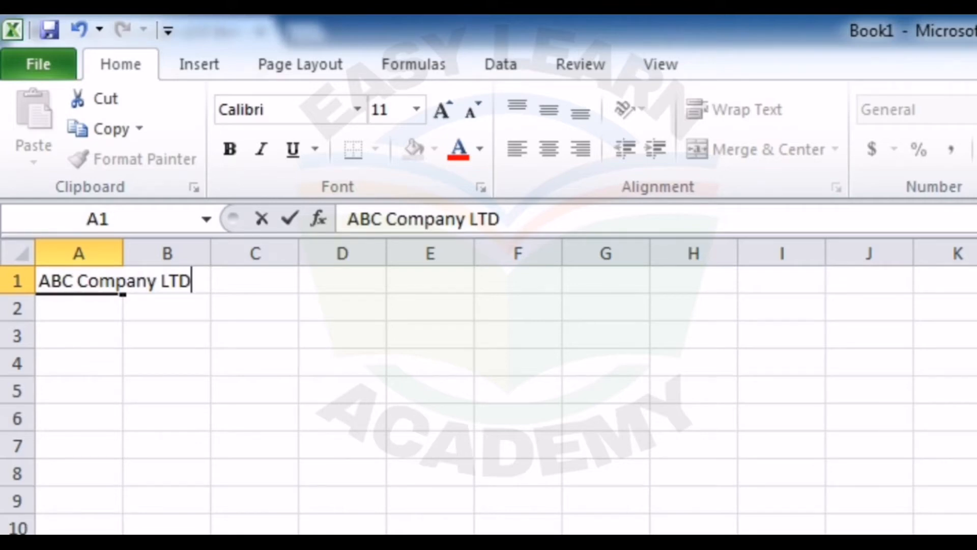
{"action": "key", "text": "Return"}
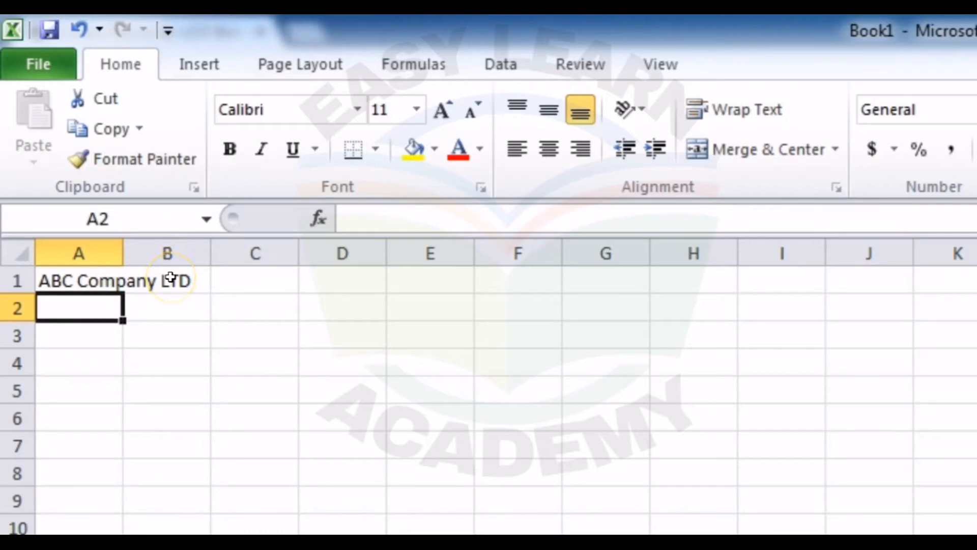
Step: Inspect the stored contents of cells A1 and B1 to see which cell holds the title
{"action": "left_click", "coordinate": [98, 280]}
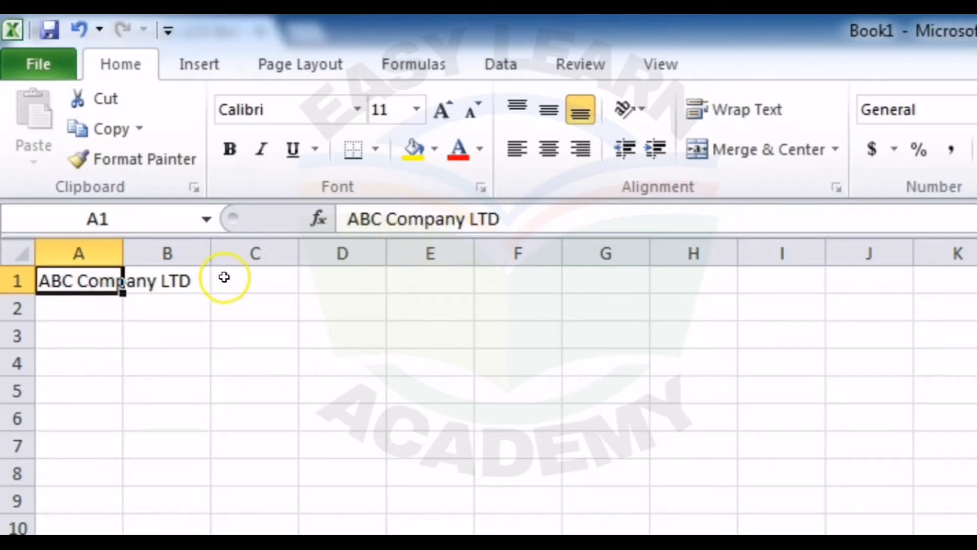
{"action": "left_click", "coordinate": [174, 281]}
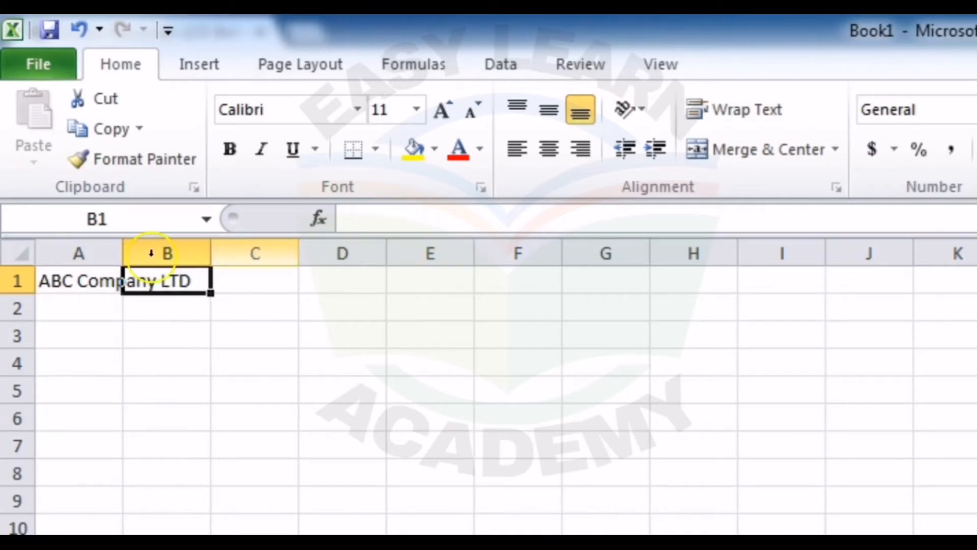
{"action": "left_click", "coordinate": [89, 283]}
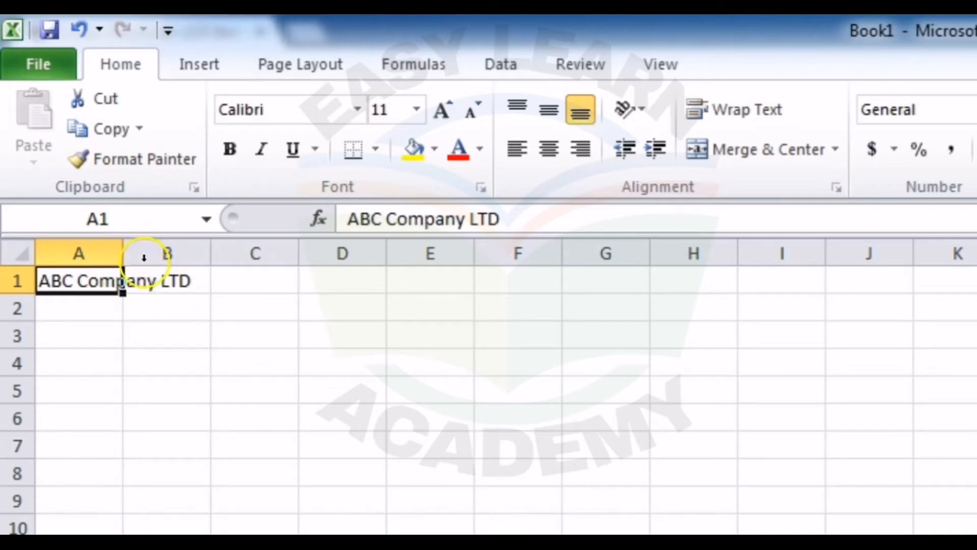
Step: Enter "a" in cell B1, clear its contents again and reselect cell A1
{"action": "left_click", "coordinate": [144, 279]}
{"action": "type", "text": "a"}
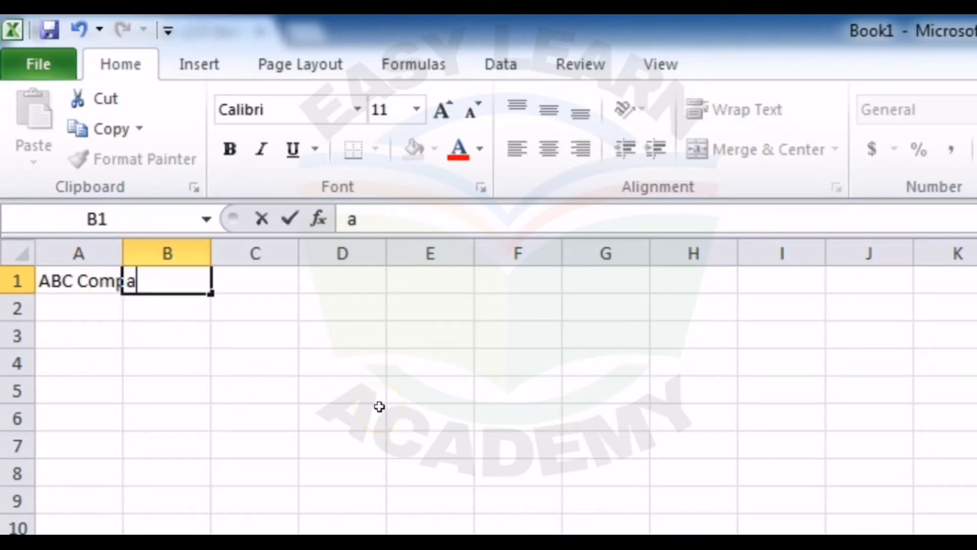
{"action": "key", "text": "Return"}
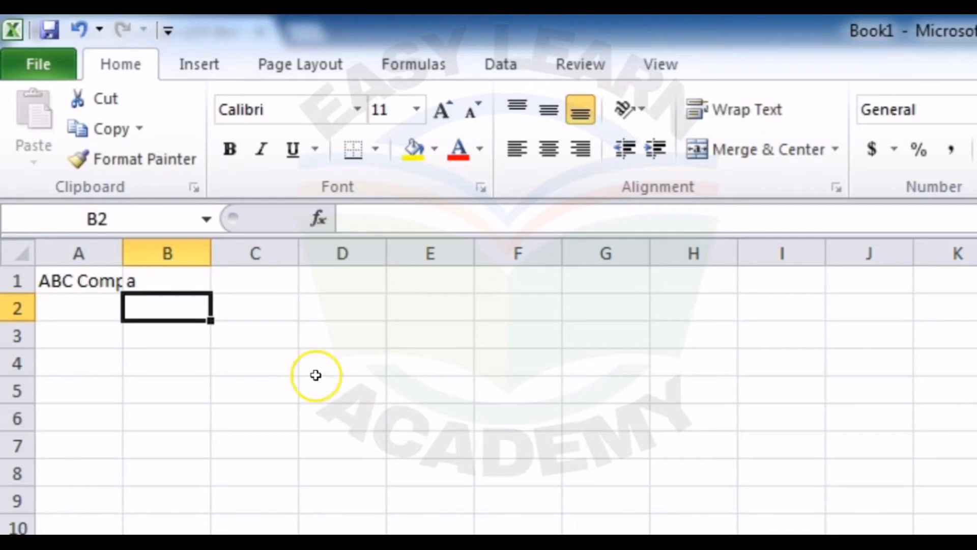
{"action": "left_click", "coordinate": [157, 281]}
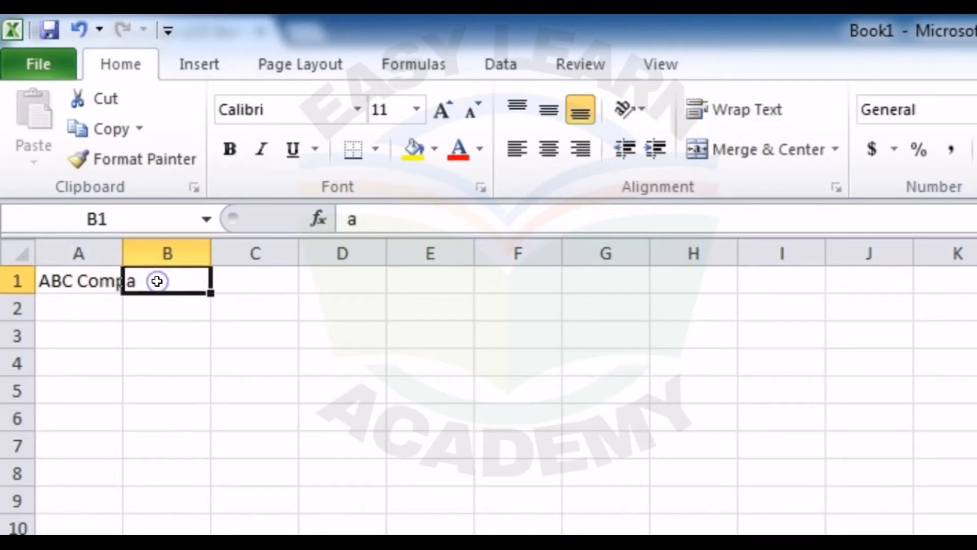
{"action": "key", "text": "Delete"}
{"action": "left_click", "coordinate": [81, 278]}
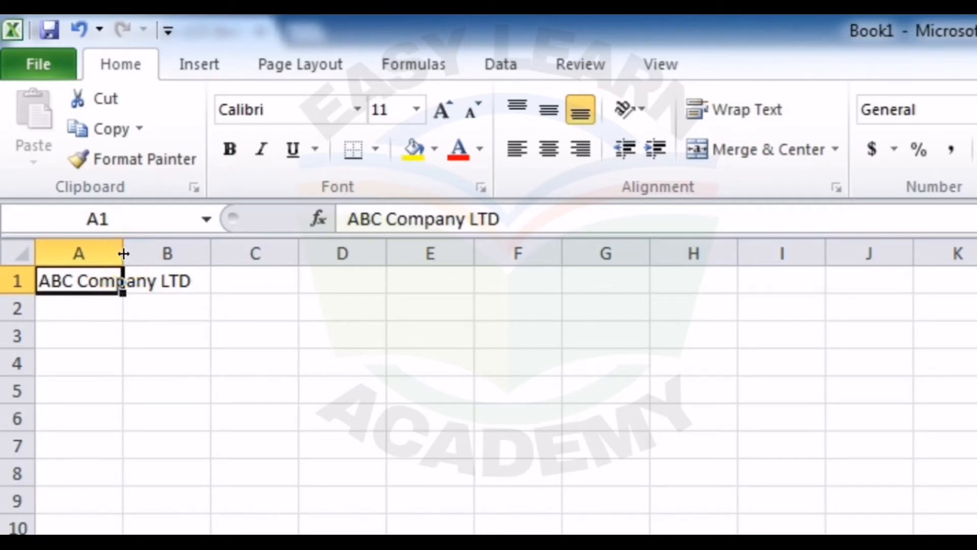
Step: AutoFit the width of column A to the company title in cell A1
{"action": "mouse_move", "coordinate": [125, 254]}
{"action": "left_mouse_down"}
{"action": "mouse_move", "coordinate": [201, 247]}
{"action": "mouse_move", "coordinate": [128, 247]}
{"action": "left_mouse_up"}
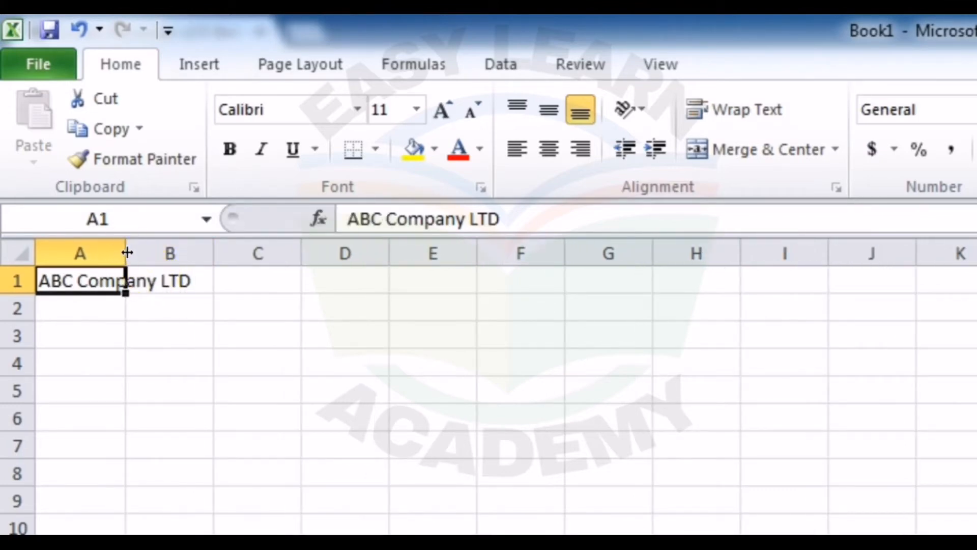
{"action": "double_click", "coordinate": [128, 252]}
{"action": "left_click", "coordinate": [125, 251]}
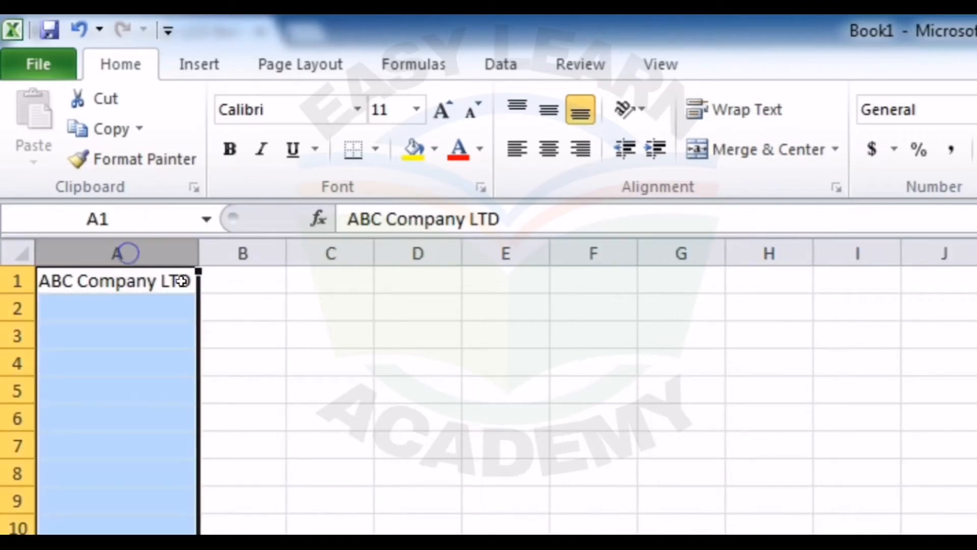
Step: Enter the heading "Products" in cell A3
{"action": "left_click", "coordinate": [176, 334]}
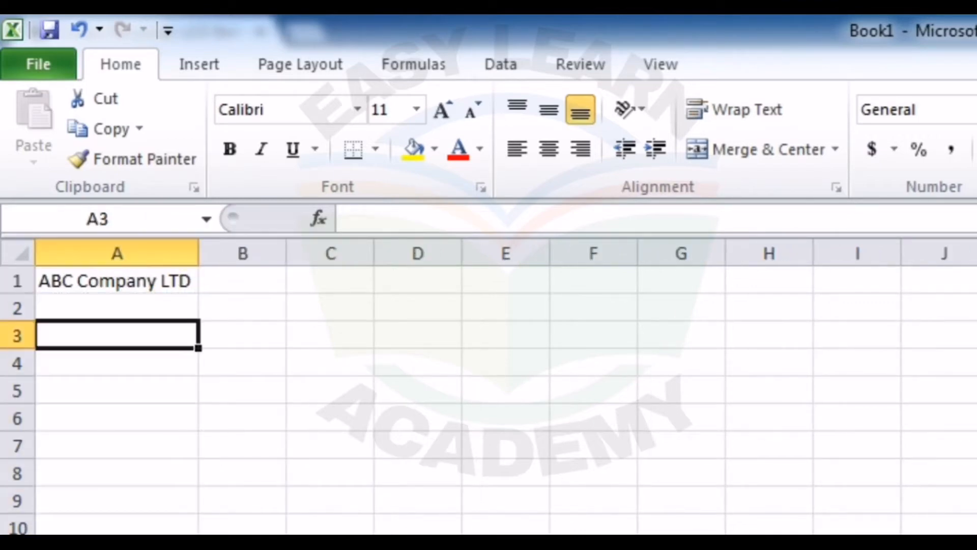
{"action": "type", "text": "Products"}
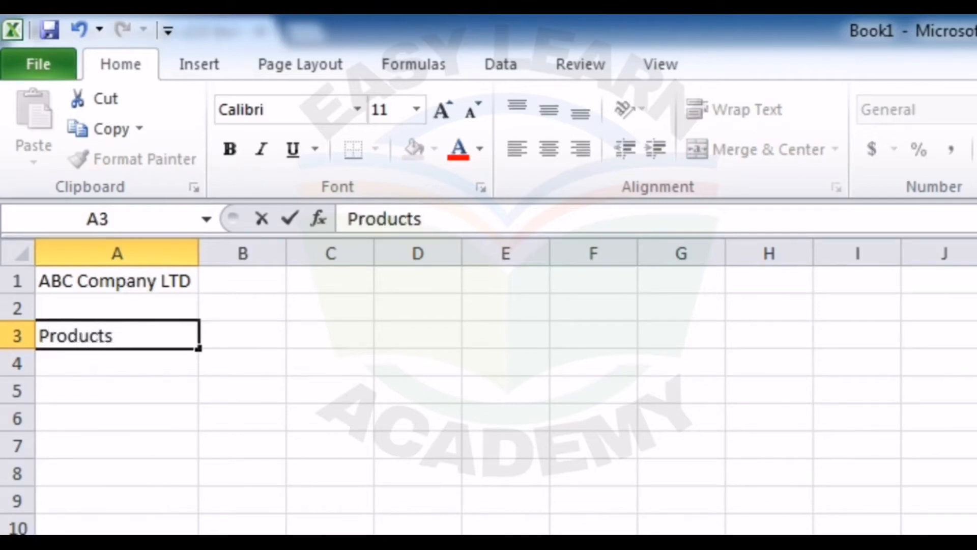
{"action": "key", "text": "Return"}
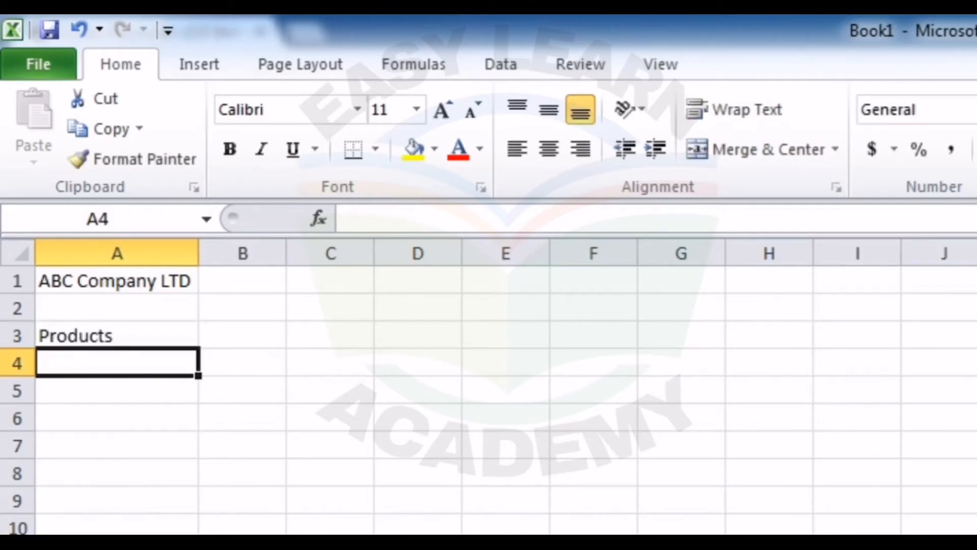
Step: List the products A, B, C, D and E in cells A4 to A8 below the Products heading
{"action": "type", "text": "A"}
{"action": "key", "text": "Return"}
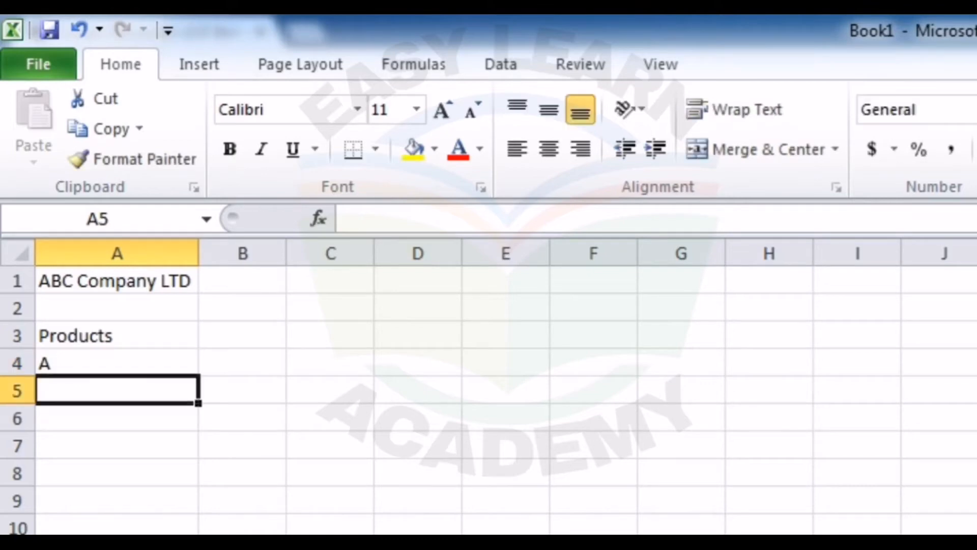
{"action": "type", "text": "B"}
{"action": "key", "text": "Return"}
{"action": "type", "text": "C"}
{"action": "key", "text": "Return"}
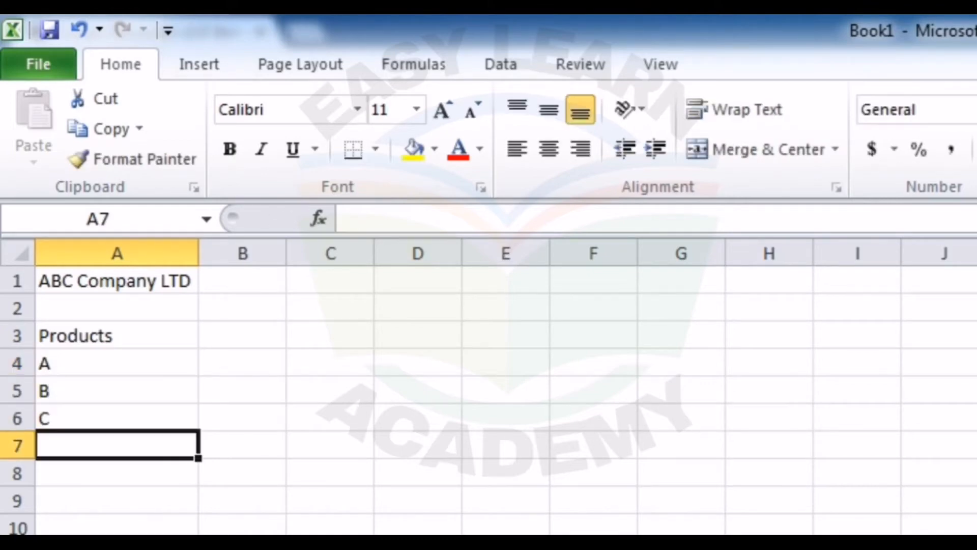
{"action": "type", "text": "D"}
{"action": "key", "text": "Return"}
{"action": "type", "text": "E"}
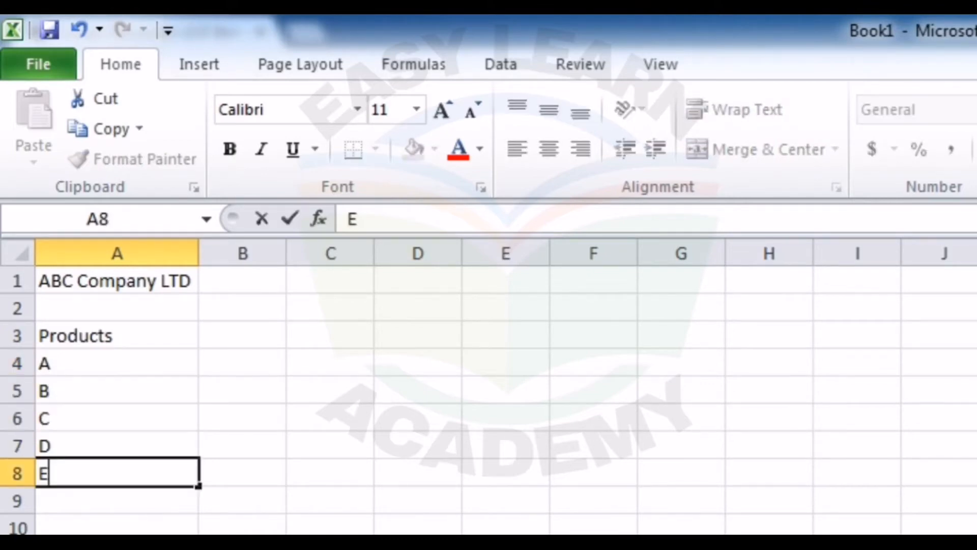
{"action": "key", "text": "Return"}
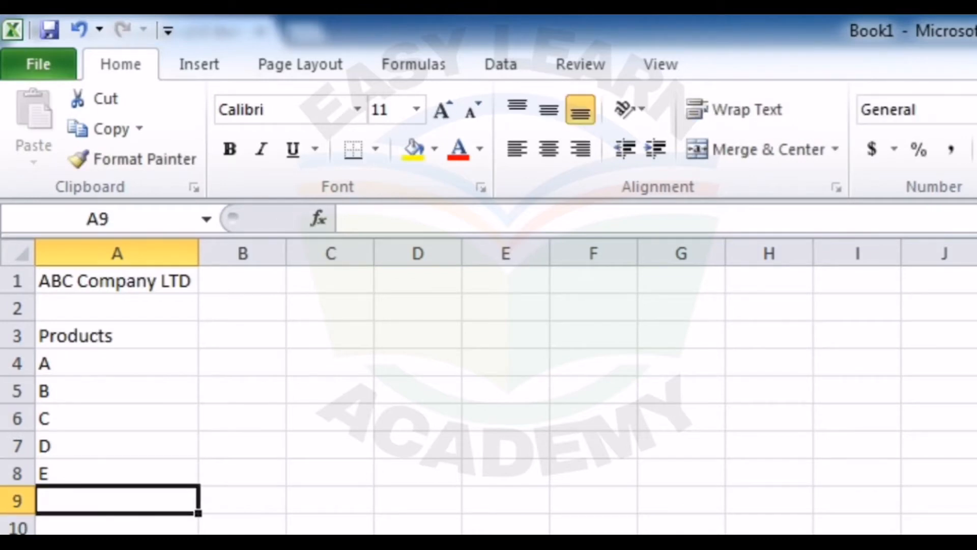
Step: Enter the column headings "Delhi", "Mumbai", "Kolkata" and "Total" in cells B3 to E3
{"action": "left_click", "coordinate": [244, 340]}
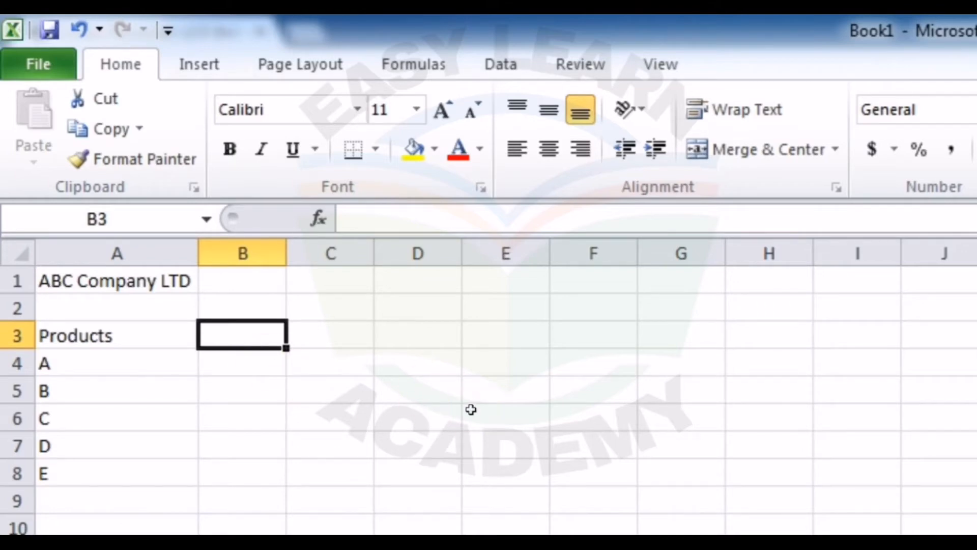
{"action": "type", "text": "Delhi"}
{"action": "key", "text": "Tab"}
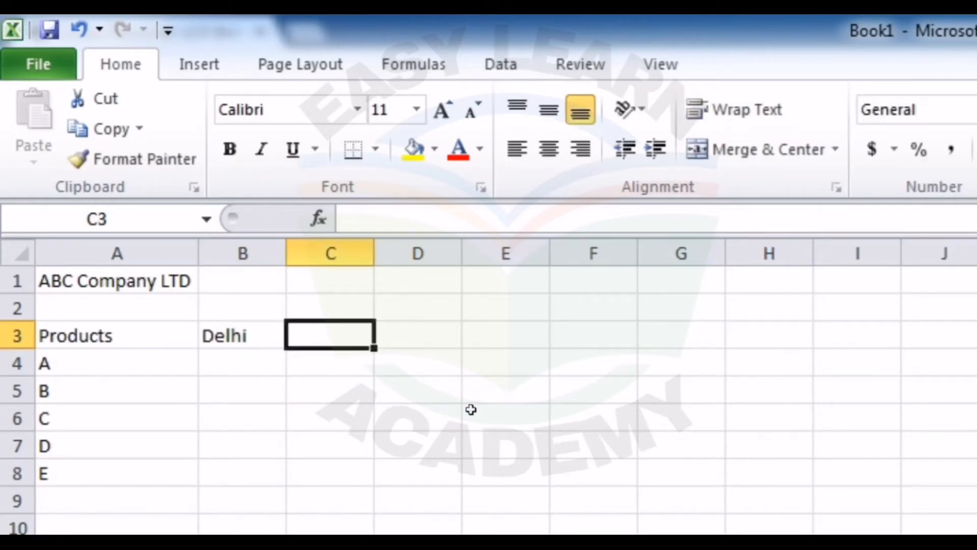
{"action": "type", "text": "Mumbai"}
{"action": "key", "text": "Tab"}
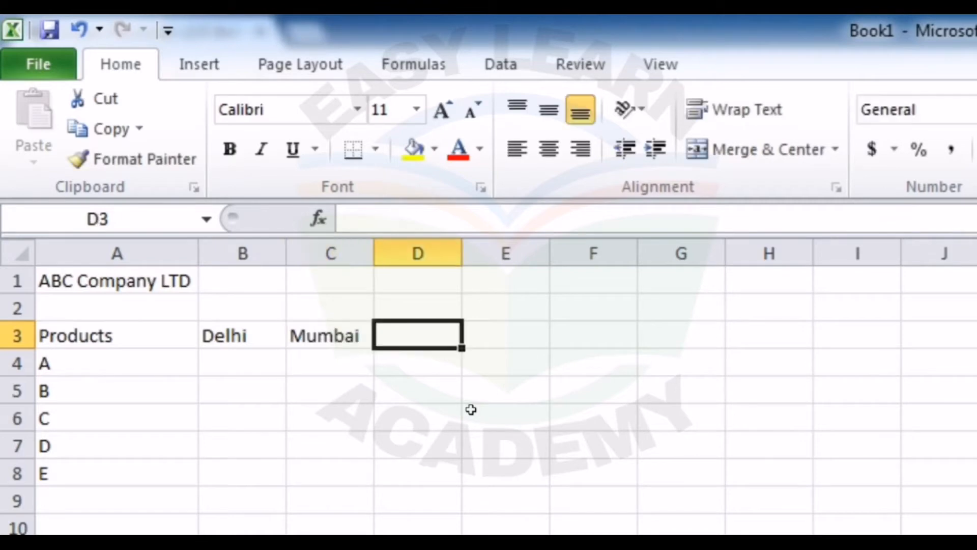
{"action": "type", "text": "Kolkata"}
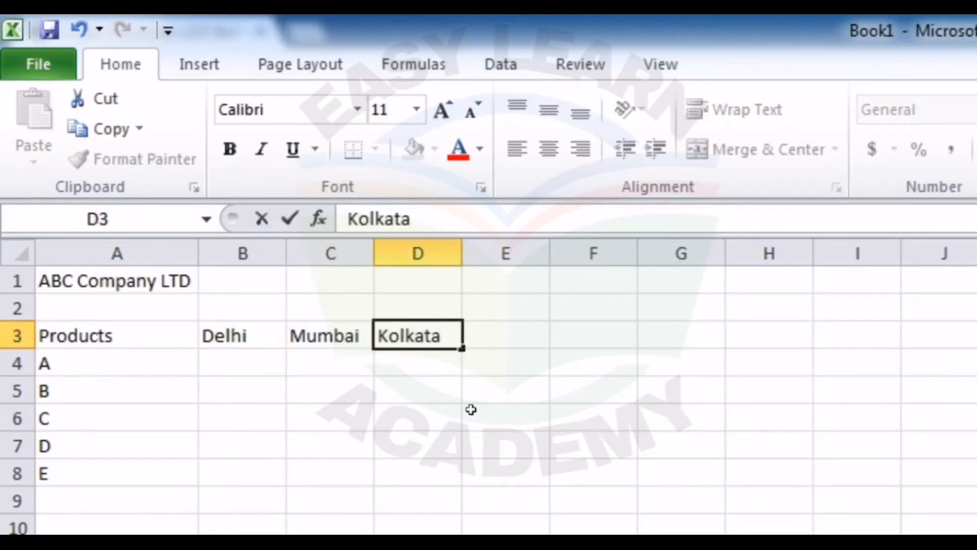
{"action": "key", "text": "Tab"}
{"action": "type", "text": "Total"}
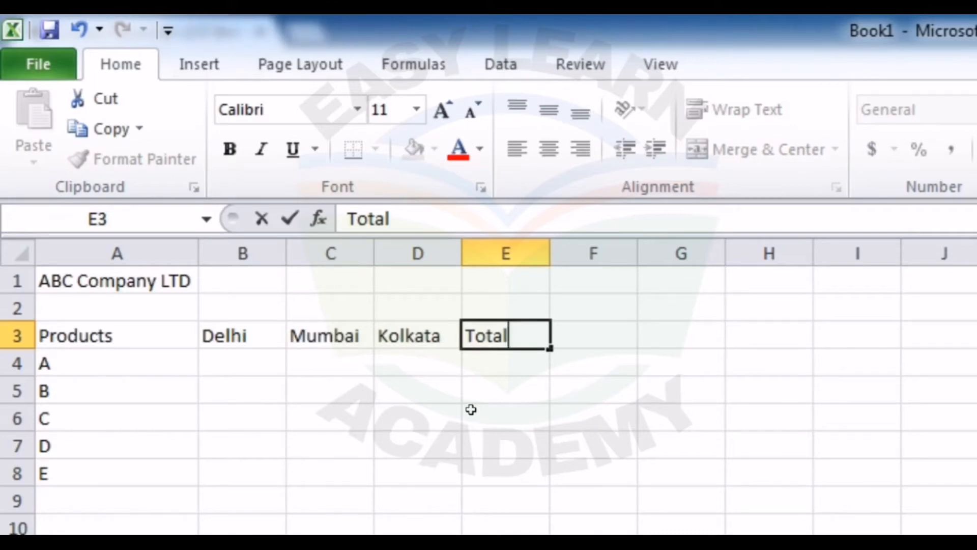
{"action": "key", "text": "Tab"}
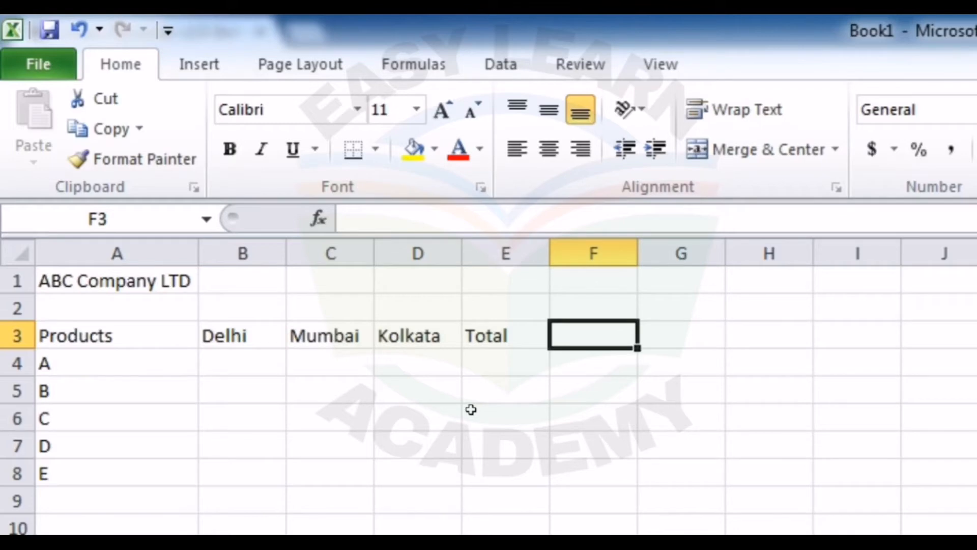
Step: Step the selection cell by cell along header row 3, from A3 to D3 and back to A3
{"action": "key", "text": "Left"}
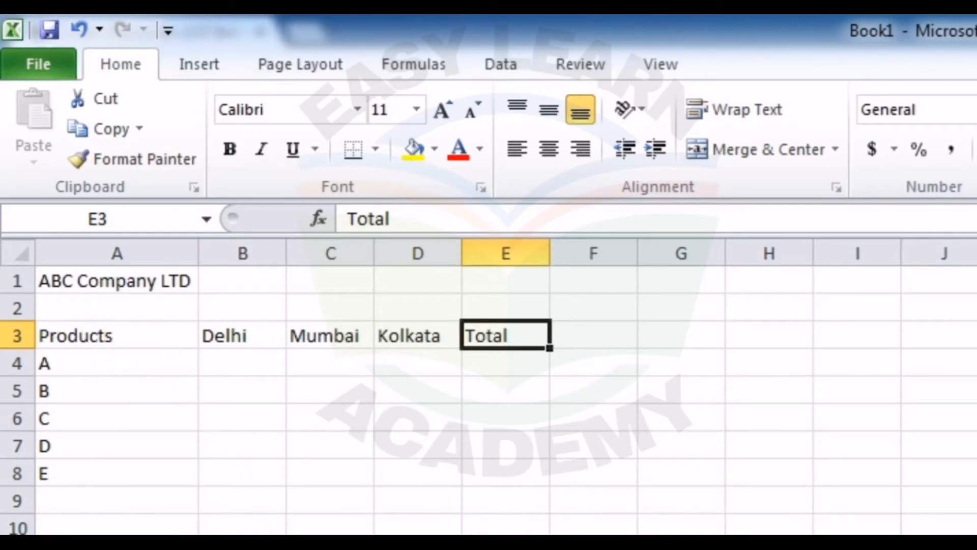
{"action": "left_click", "coordinate": [117, 335]}
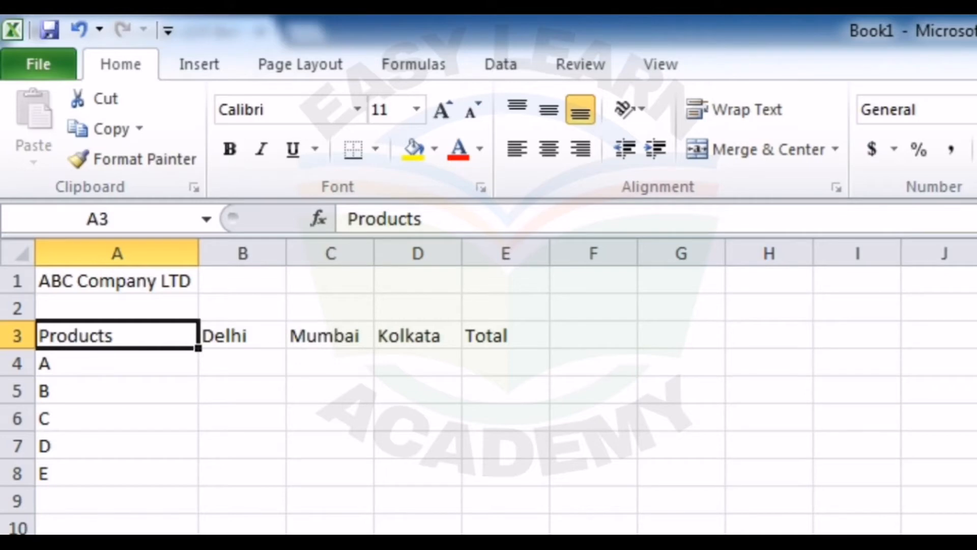
{"action": "key", "text": "Right"}
{"action": "key", "text": "Right"}
{"action": "key", "text": "Right"}
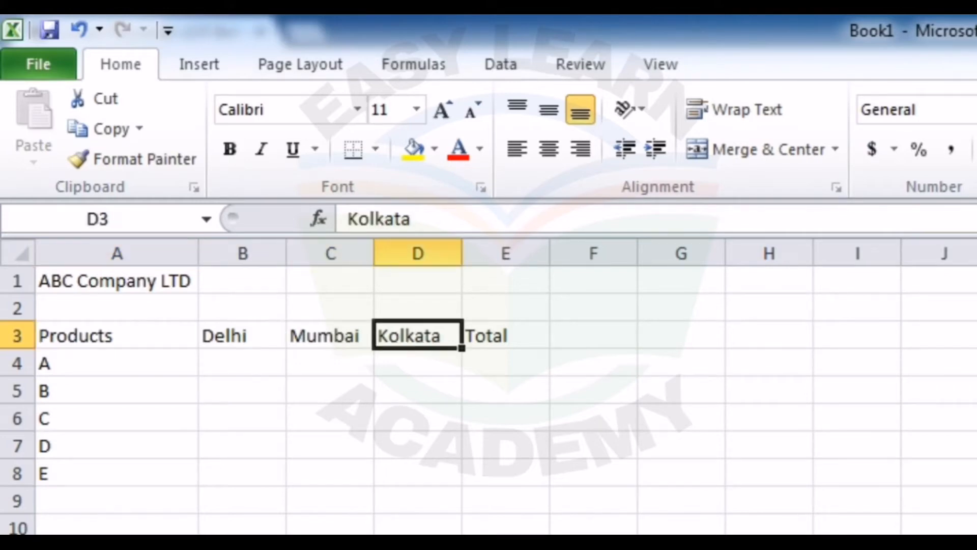
{"action": "key", "text": "Left"}
{"action": "key", "text": "Left"}
{"action": "key", "text": "Left"}
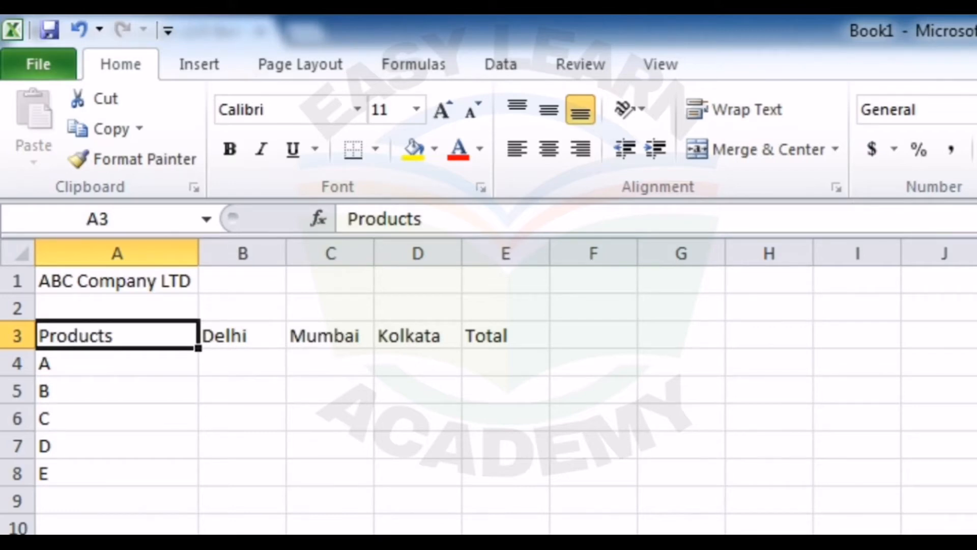
Step: Jump the selection to the end of the header row, to cell A1, and to the worksheet's last occupied cell
{"action": "key", "text": "ctrl+Right"}
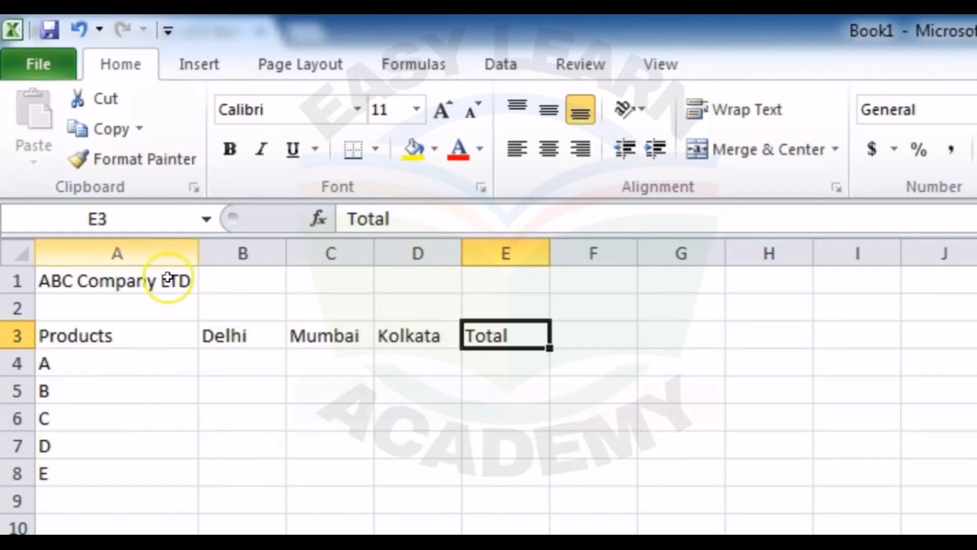
{"action": "key", "text": "ctrl+Home"}
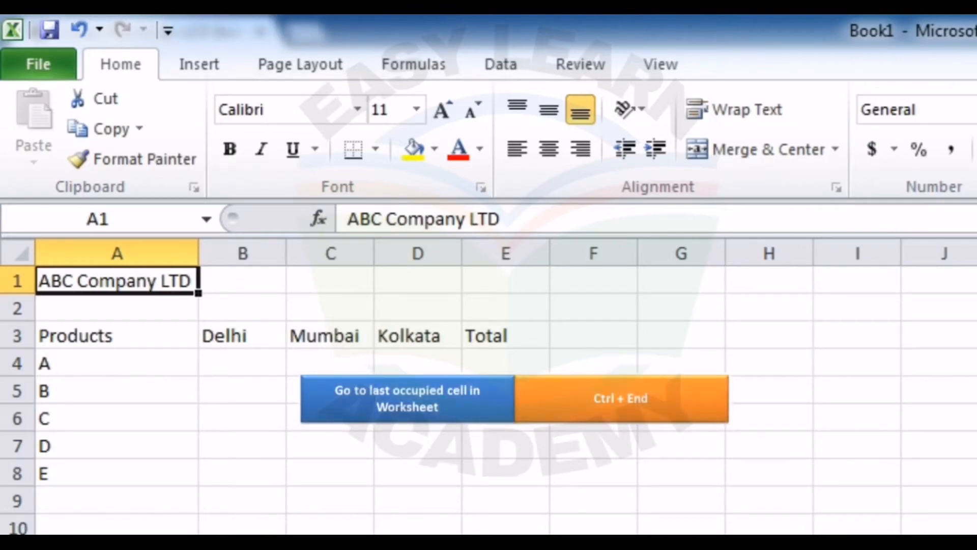
{"action": "key", "text": "ctrl+End"}
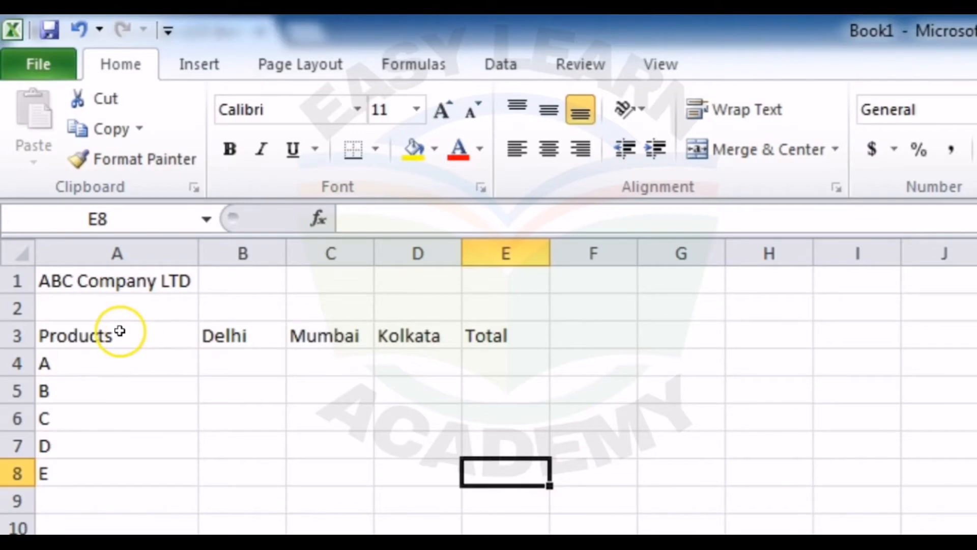
Step: Copy the product table A3:E8 and paste it starting at cell A12
{"action": "left_click_drag", "start_coordinate": [119, 331], "coordinate": [479, 474]}
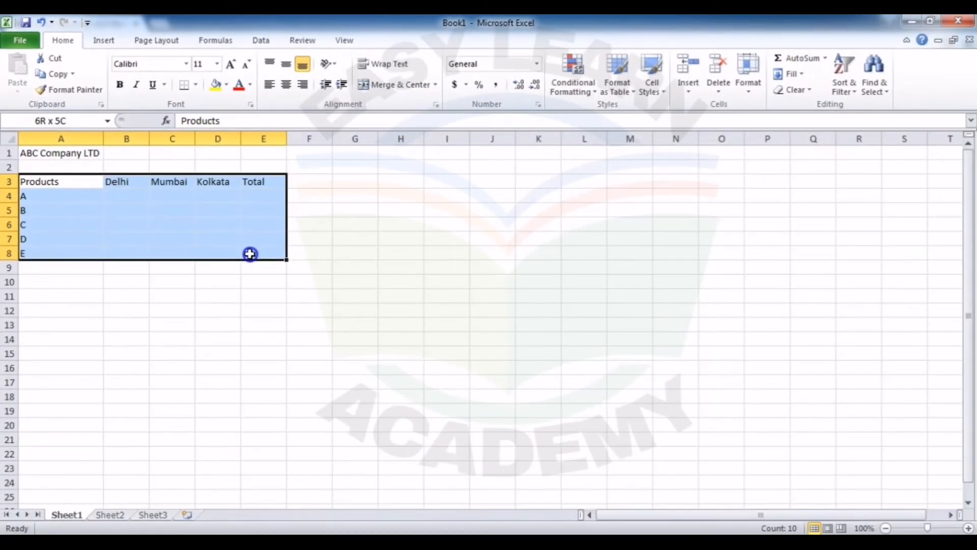
{"action": "left_click_drag", "start_coordinate": [250, 254], "coordinate": [249, 253]}
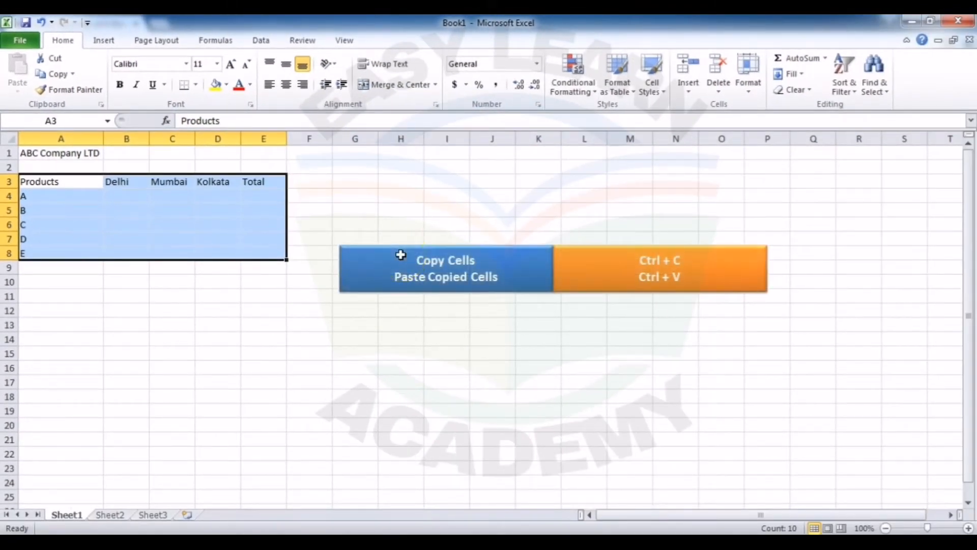
{"action": "key", "text": "ctrl+c"}
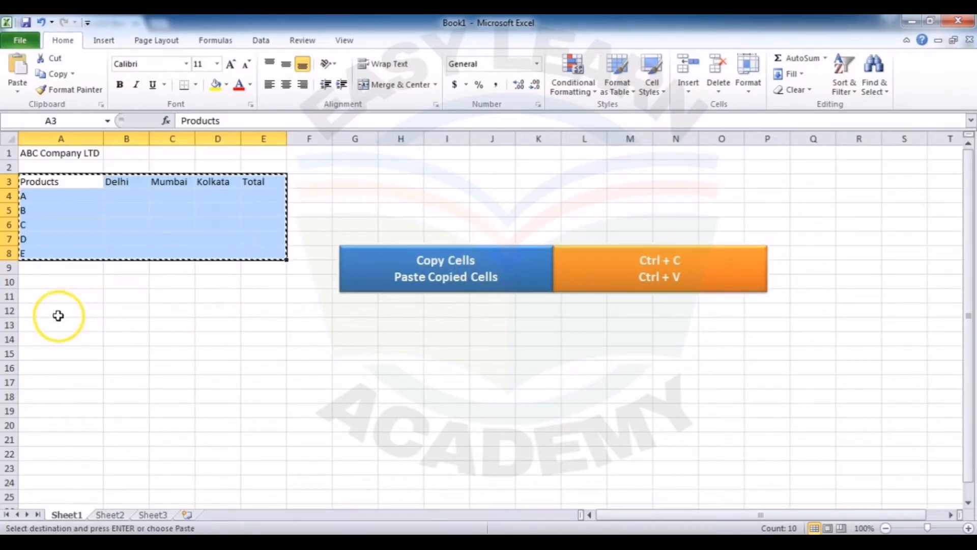
{"action": "left_click", "coordinate": [59, 311]}
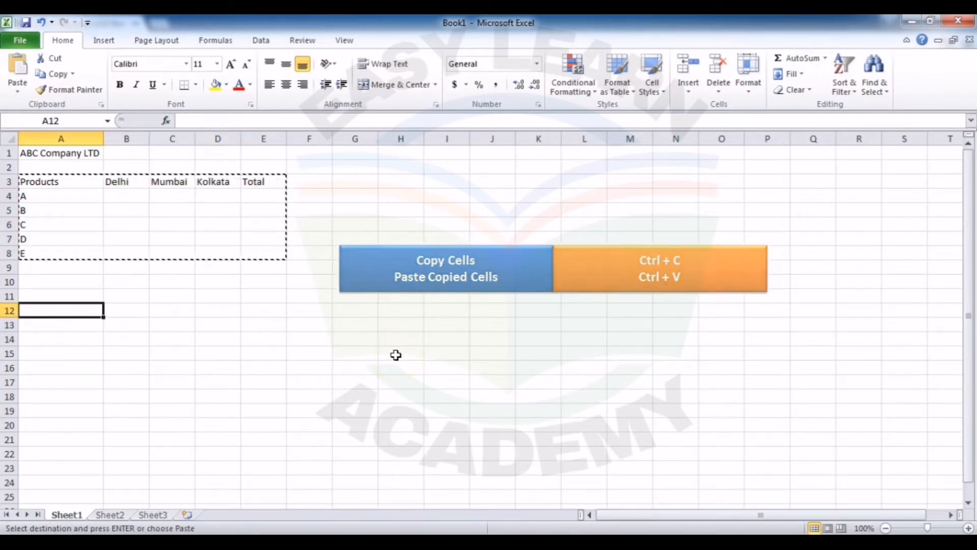
{"action": "key", "text": "ctrl+v"}
{"action": "key", "text": "Escape"}
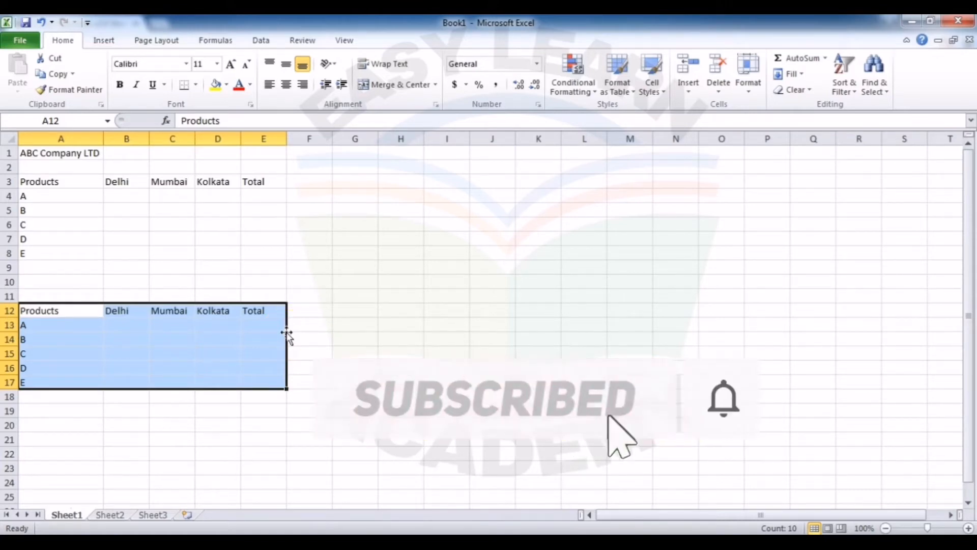
Step: Move the pasted table from A12:E17 to I3:M8 and place a duplicate of it at I12:M17
{"action": "left_click_drag", "start_coordinate": [287, 333], "coordinate": [633, 215]}
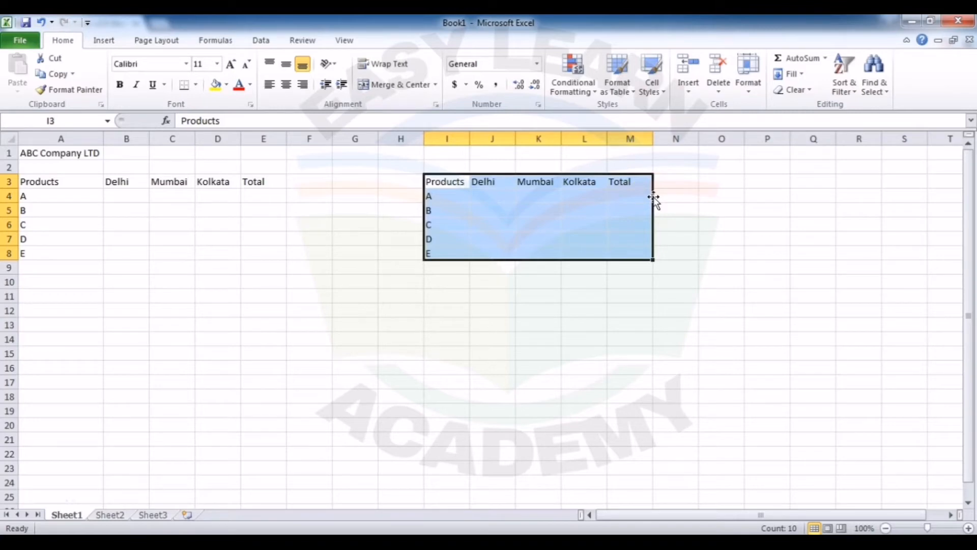
{"action": "left_click_drag", "start_coordinate": [657, 193], "coordinate": [624, 329]}
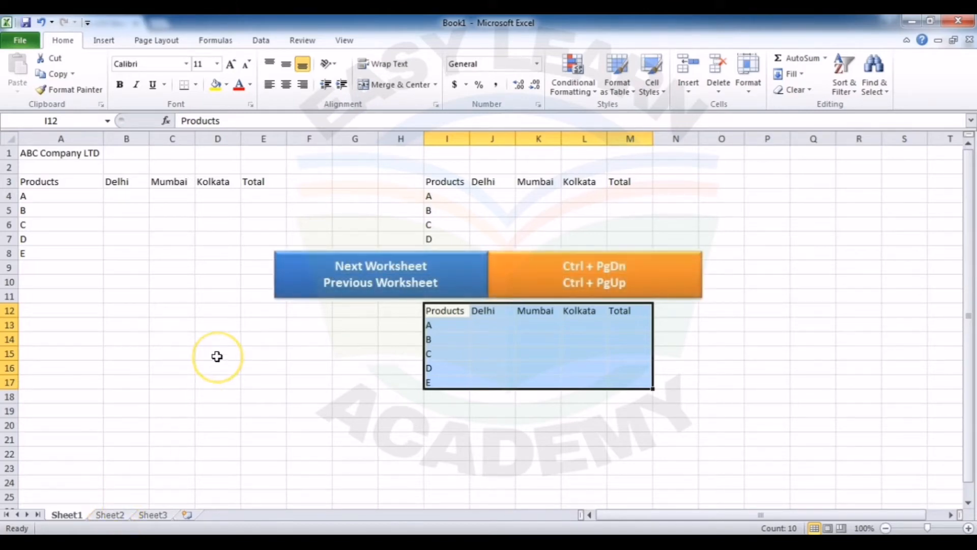
Step: Switch to the next worksheet, Sheet2, and return to Sheet1
{"action": "key", "text": "ctrl+Next"}
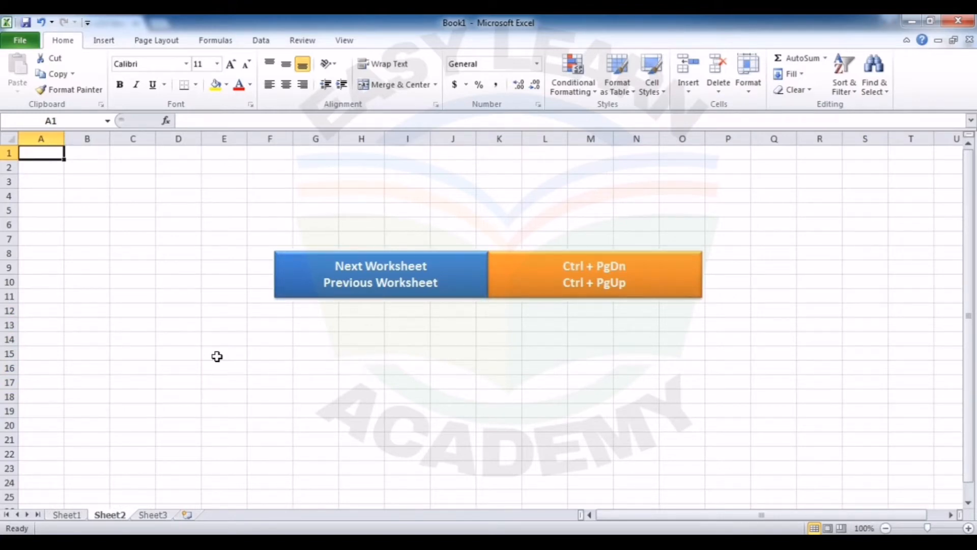
{"action": "key", "text": "ctrl+Page_Up"}
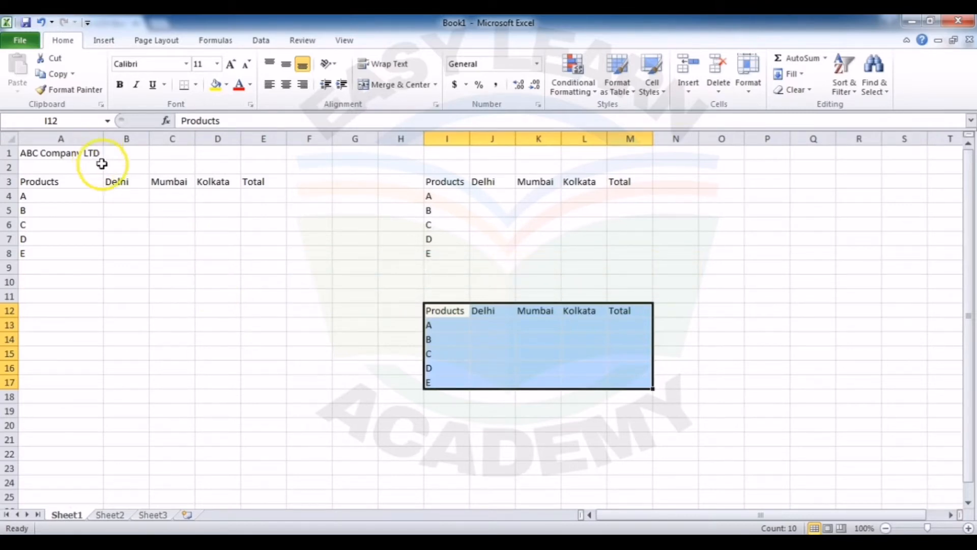
Step: Save the workbook as Book1 in the Documents library with the file type Excel Workbook
{"action": "left_click", "coordinate": [23, 41]}
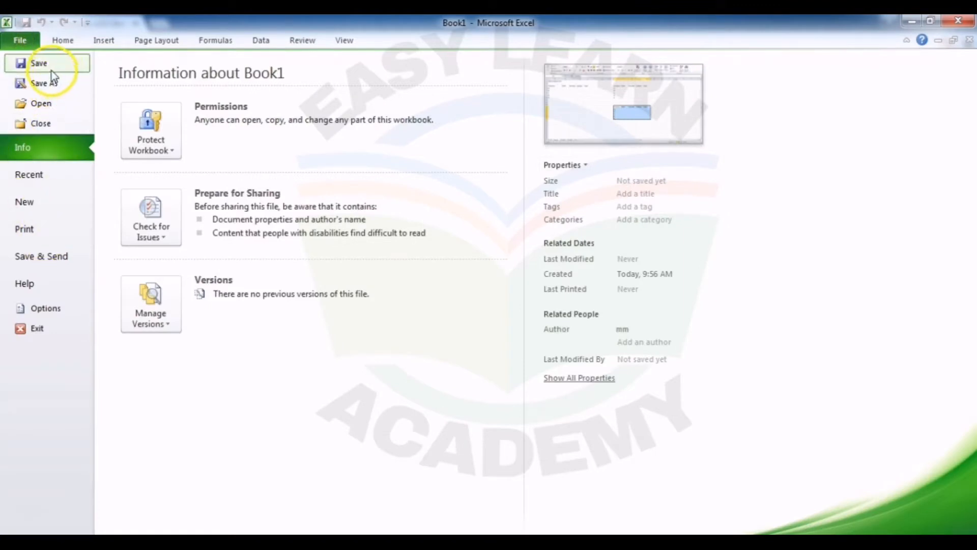
{"action": "left_click", "coordinate": [56, 87]}
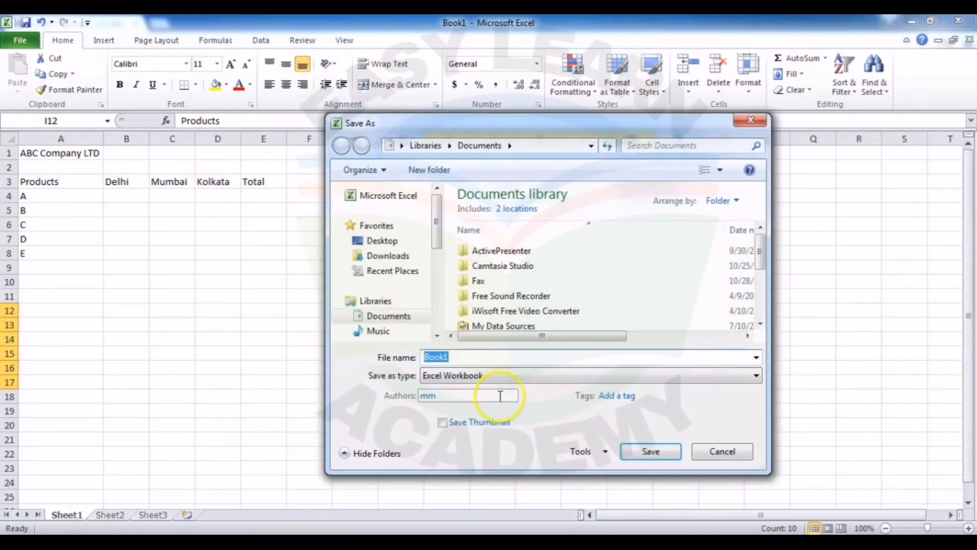
{"action": "left_click", "coordinate": [524, 375]}
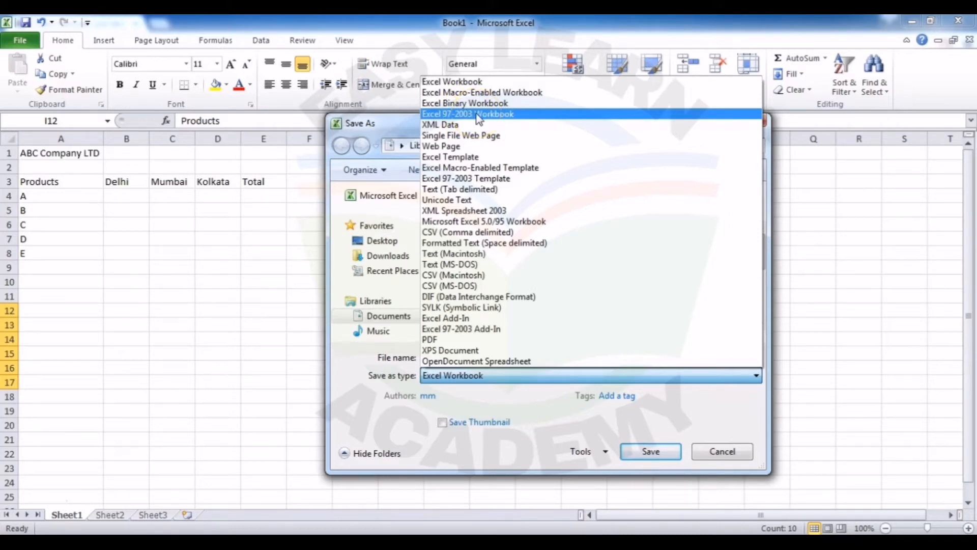
{"action": "left_click", "coordinate": [487, 84]}
{"action": "left_click", "coordinate": [650, 458]}
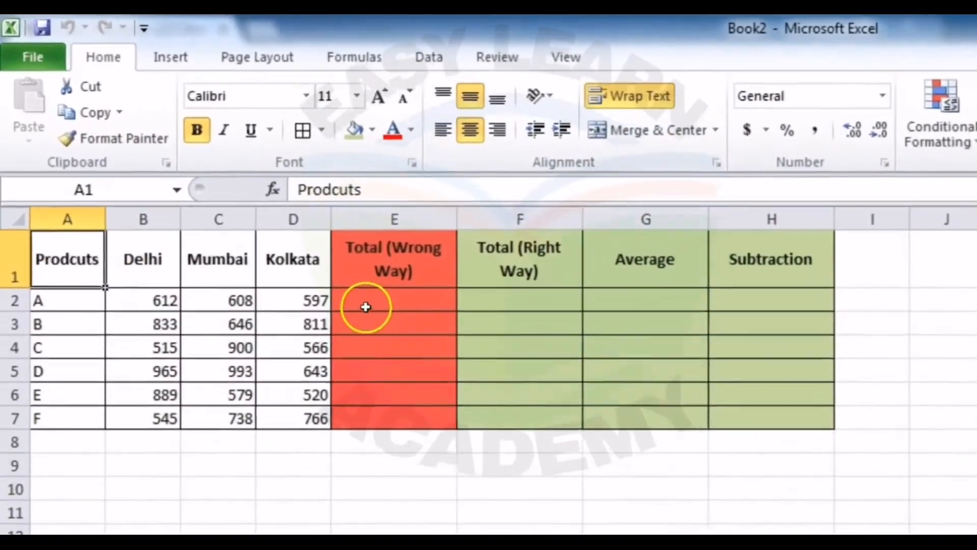
Step: Total product A in cell E2 using the literal numbers, with the formula =612+608+597
{"action": "left_click", "coordinate": [268, 209]}
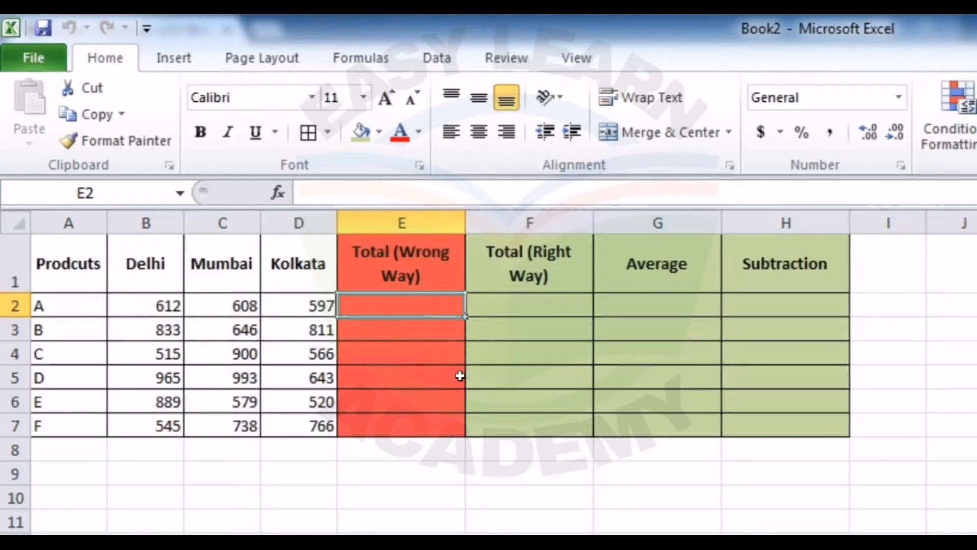
{"action": "type", "text": "="}
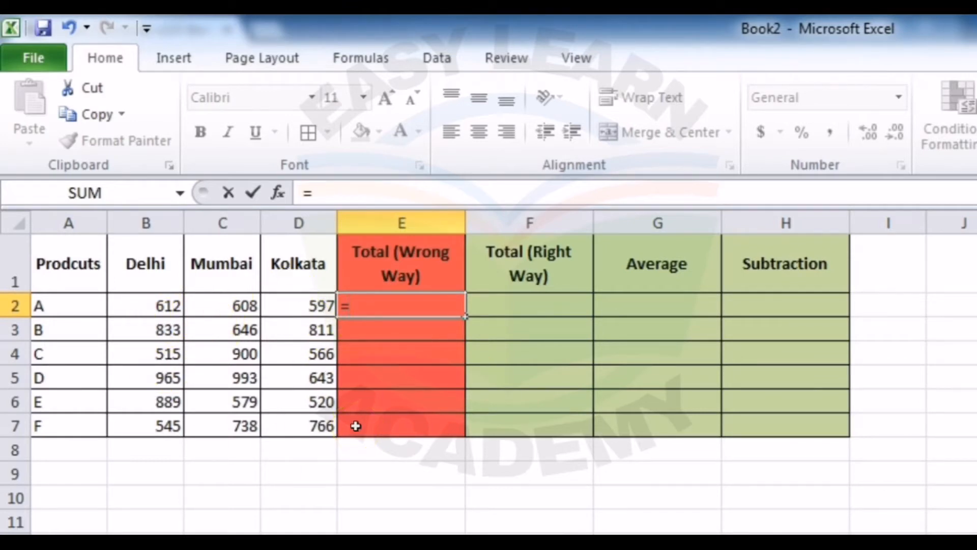
{"action": "type", "text": "612+"}
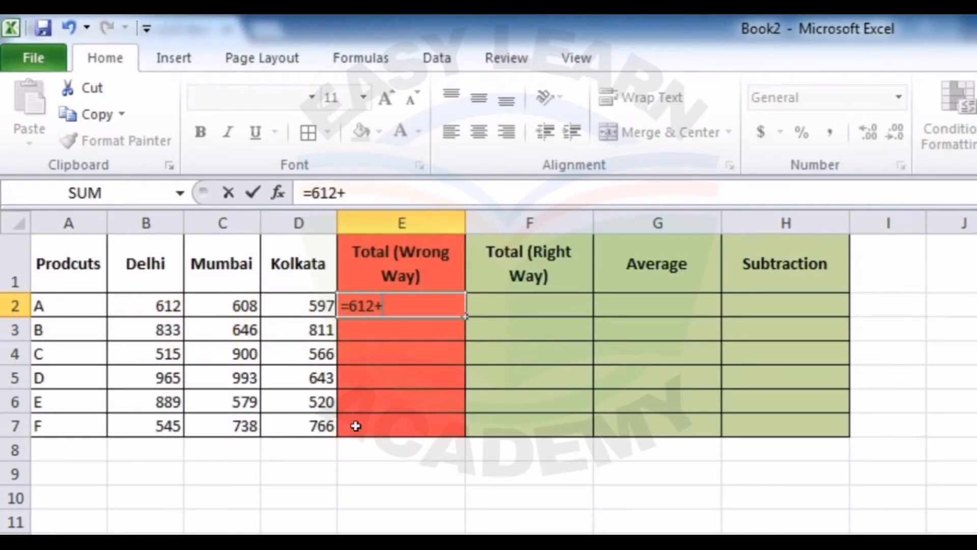
{"action": "type", "text": "608+"}
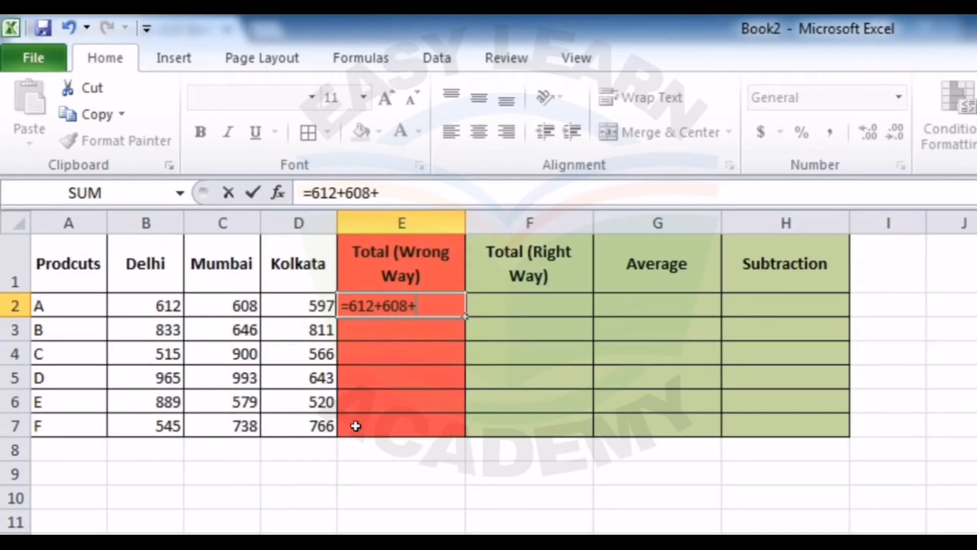
{"action": "type", "text": "597"}
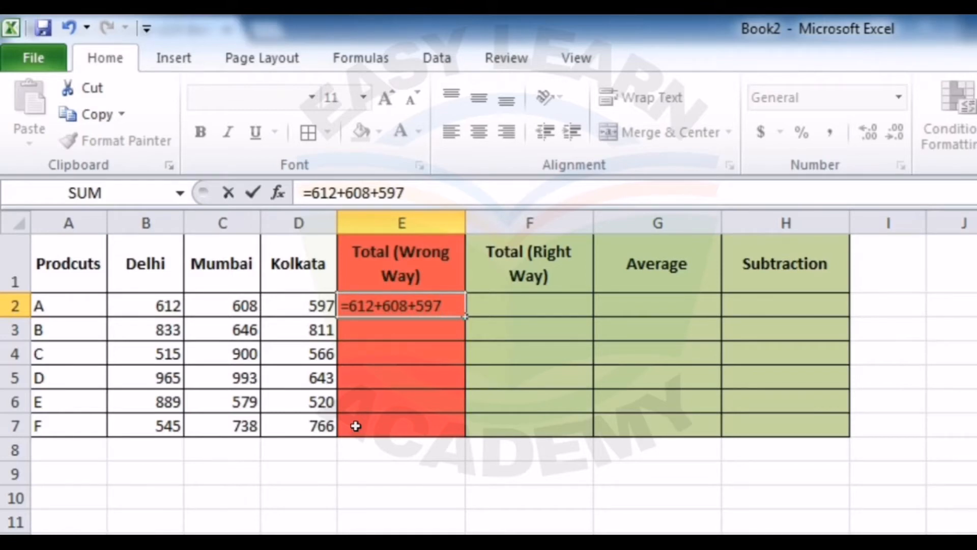
{"action": "key", "text": "Return"}
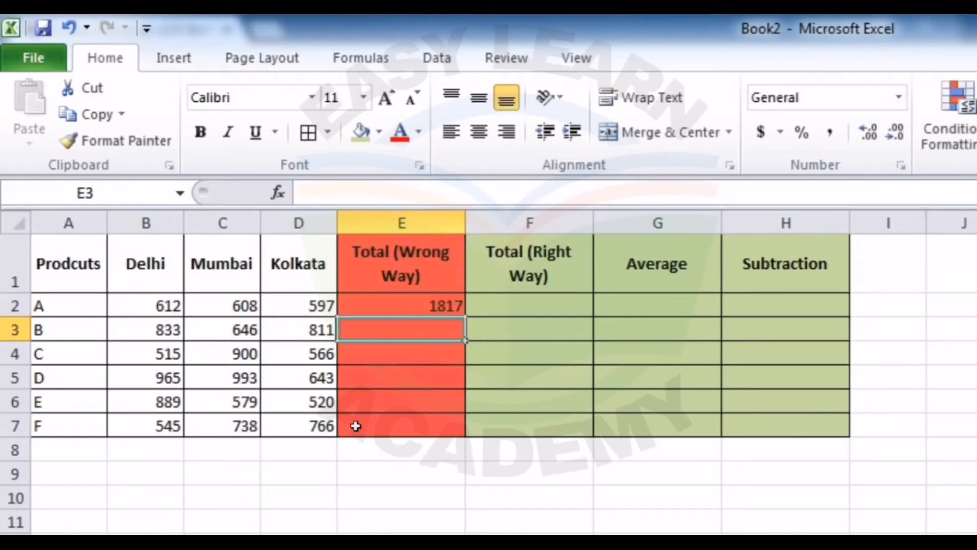
{"action": "key", "text": "Up"}
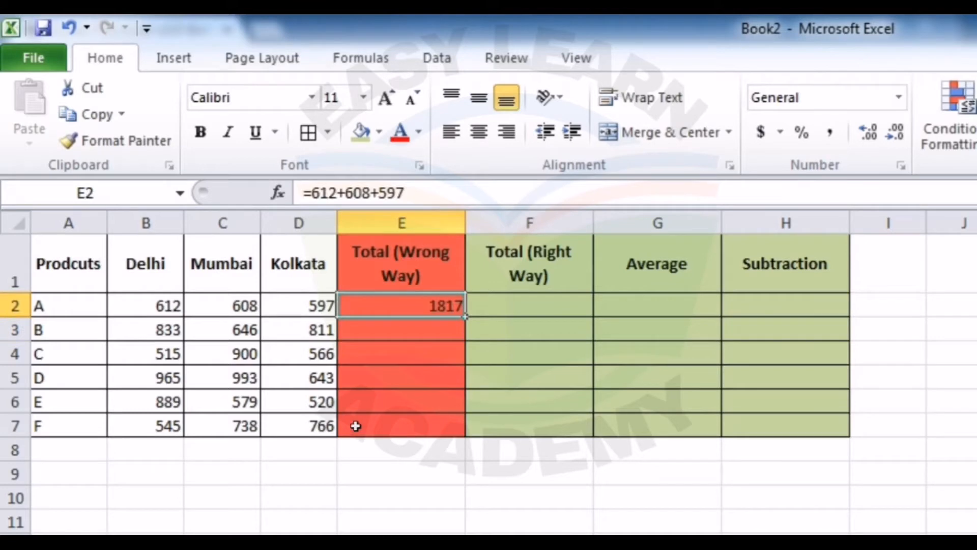
Step: Total product A in cell F2 using the cell references =B2+C2+D2, and compare the formula with the one in E2
{"action": "key", "text": "Right"}
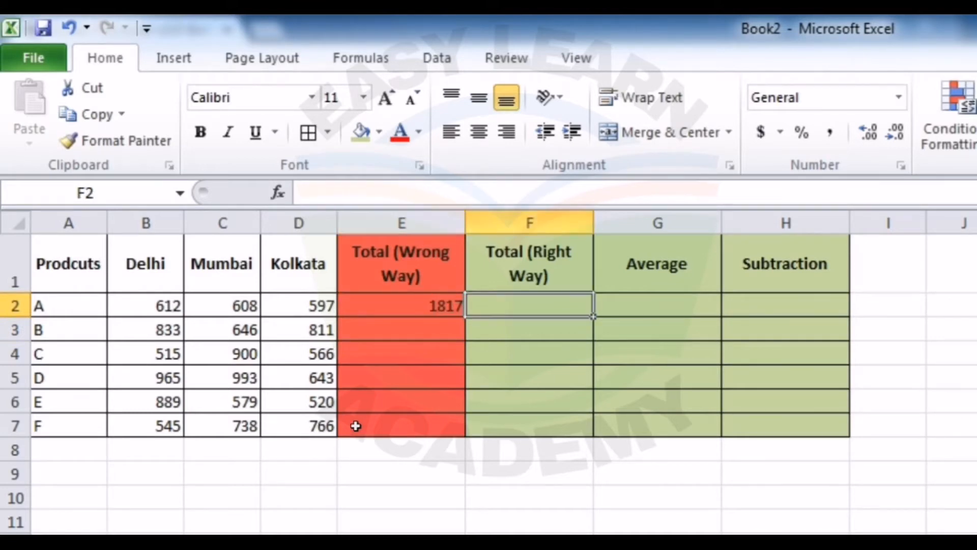
{"action": "type", "text": "="}
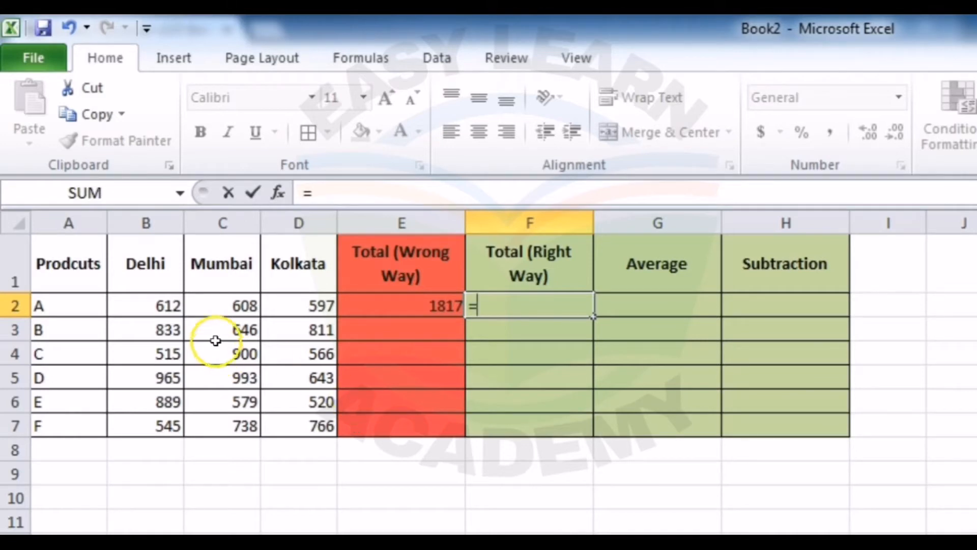
{"action": "left_click", "coordinate": [151, 306]}
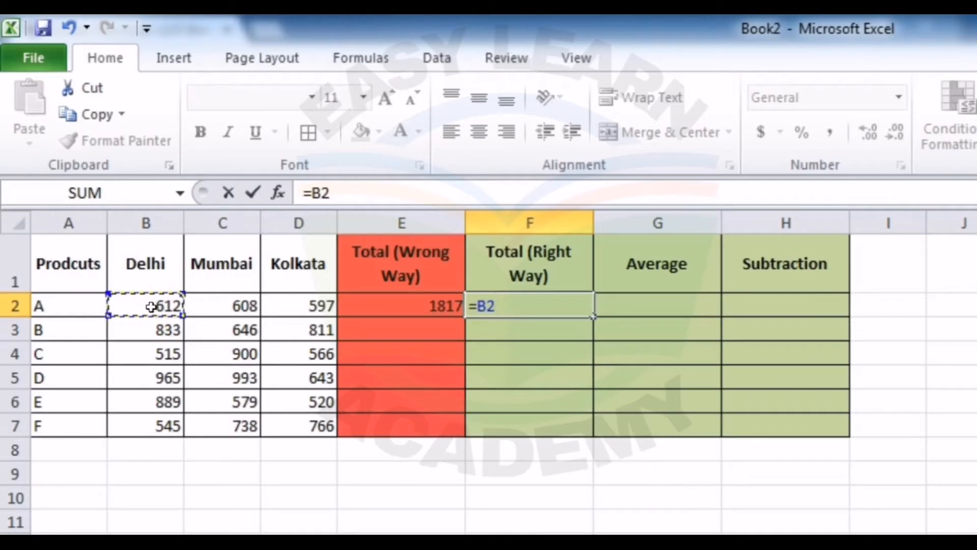
{"action": "type", "text": "+"}
{"action": "left_click", "coordinate": [199, 305]}
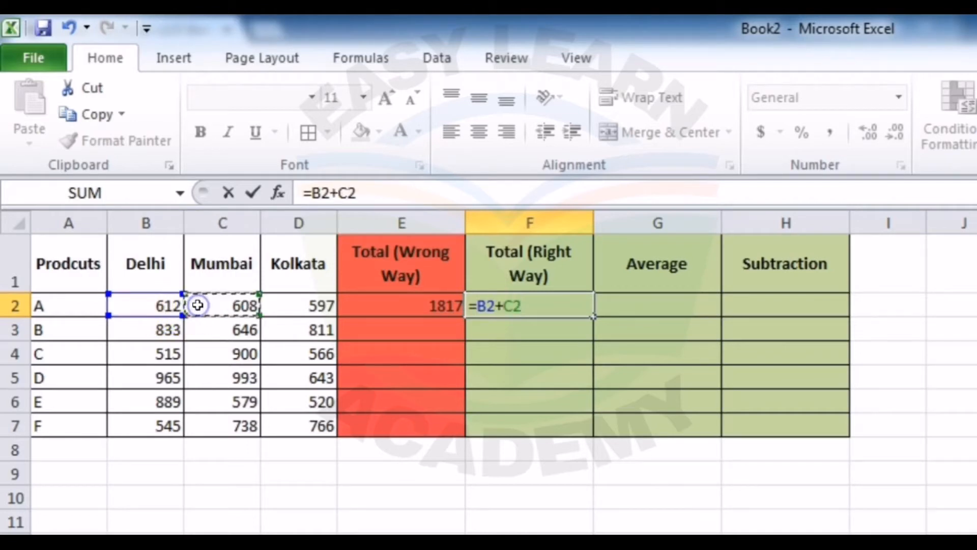
{"action": "type", "text": "+"}
{"action": "left_click", "coordinate": [300, 306]}
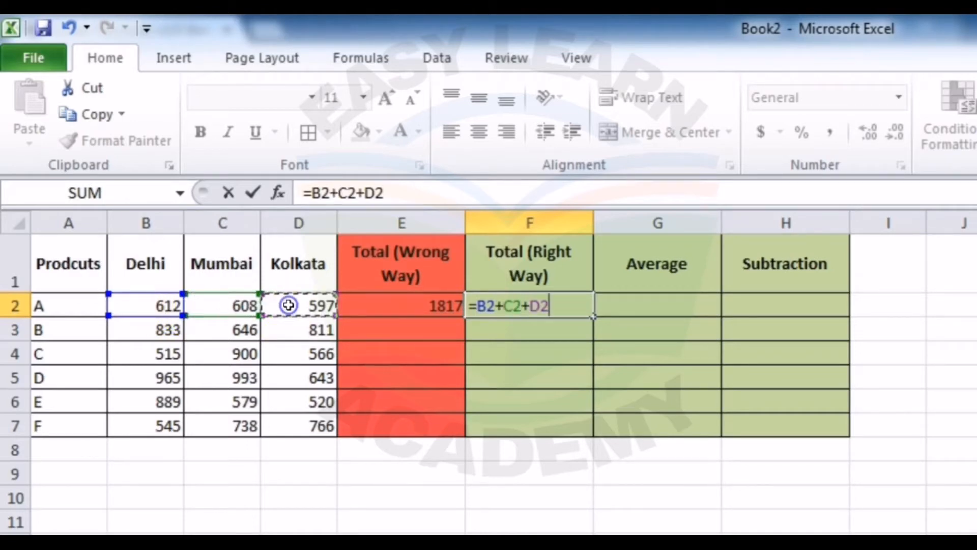
{"action": "key", "text": "Return"}
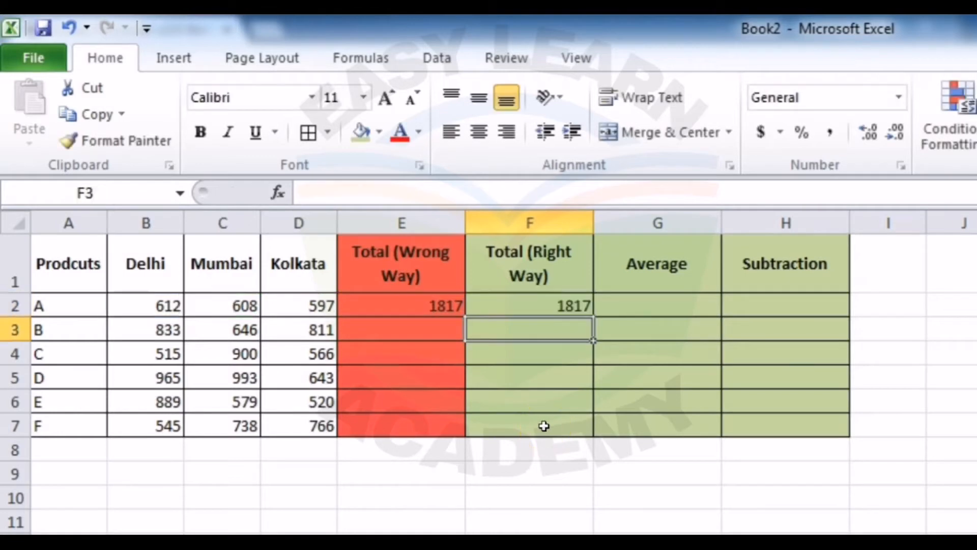
{"action": "key", "text": "Up"}
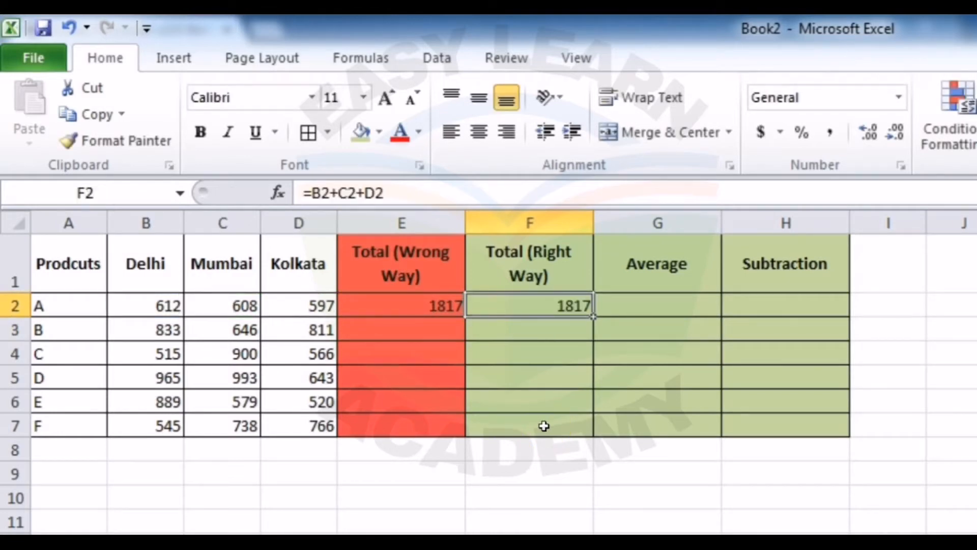
{"action": "key", "text": "Left"}
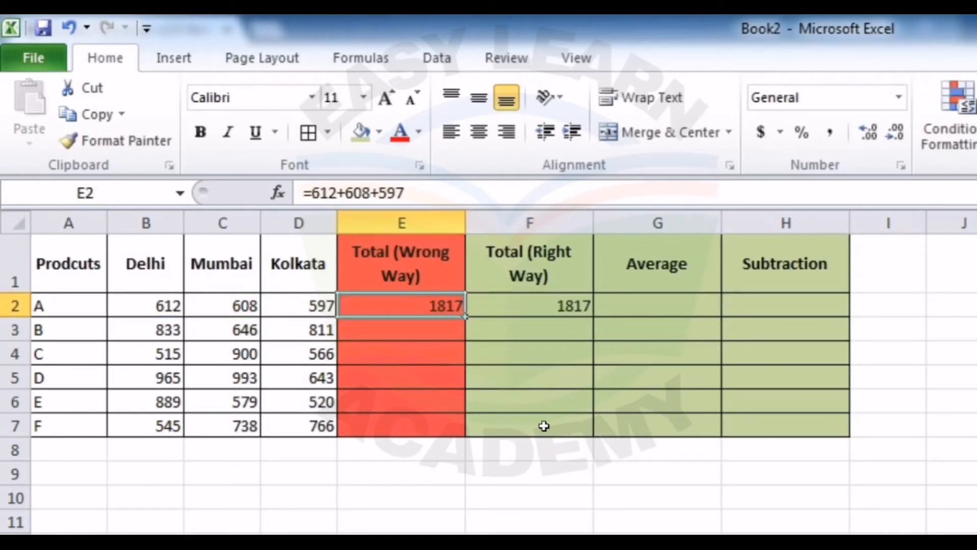
{"action": "key", "text": "Right"}
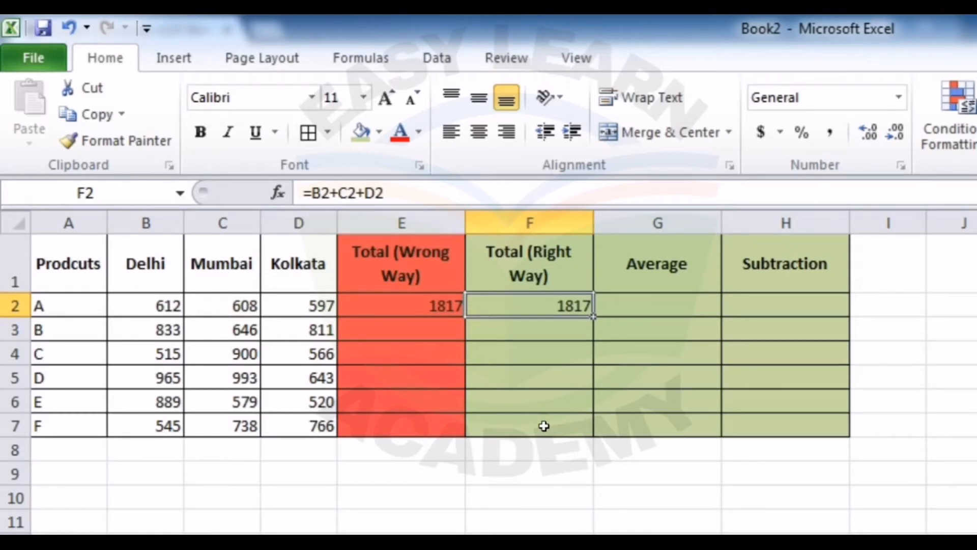
Step: Change product A's Delhi value in B2 to 500 and check the total formulas in F2 and E2
{"action": "left_click", "coordinate": [164, 305]}
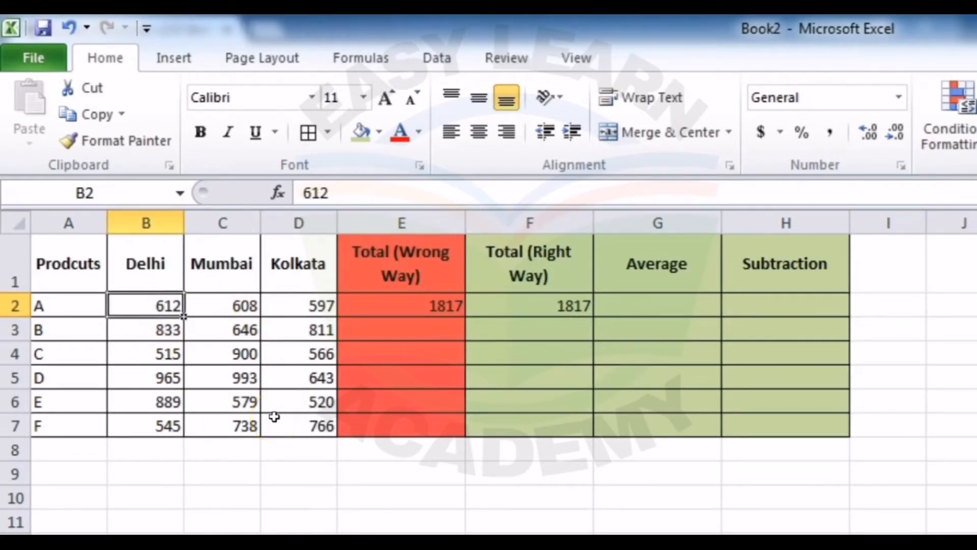
{"action": "type", "text": "500"}
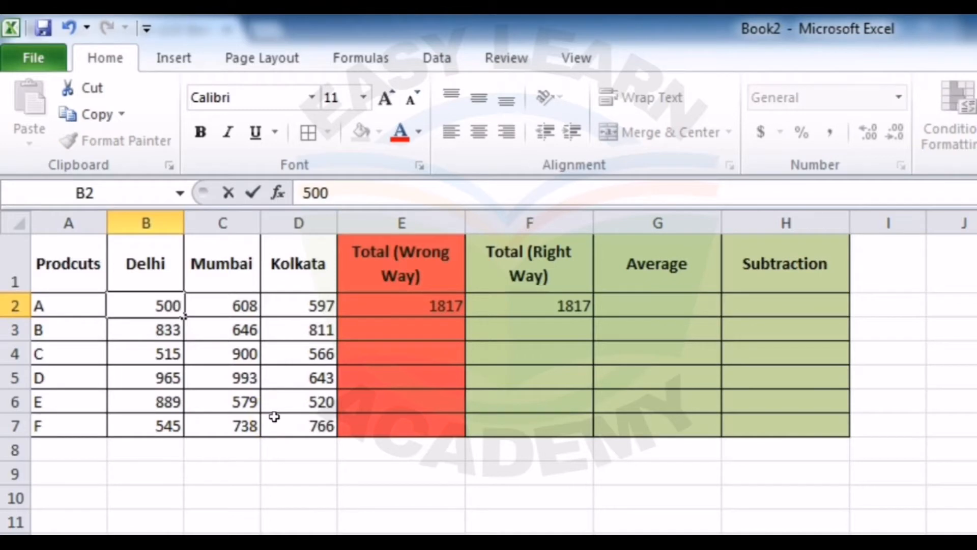
{"action": "key", "text": "Return"}
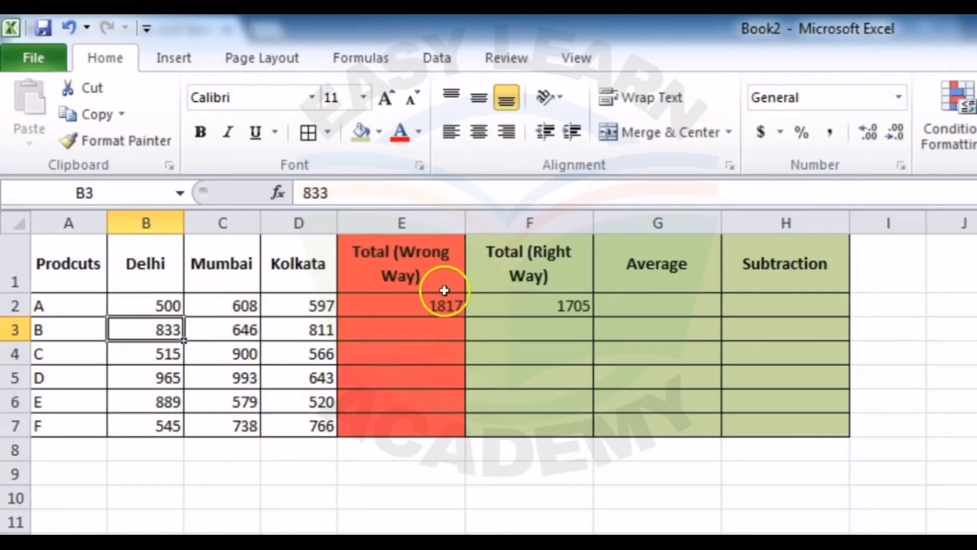
{"action": "left_click", "coordinate": [565, 305]}
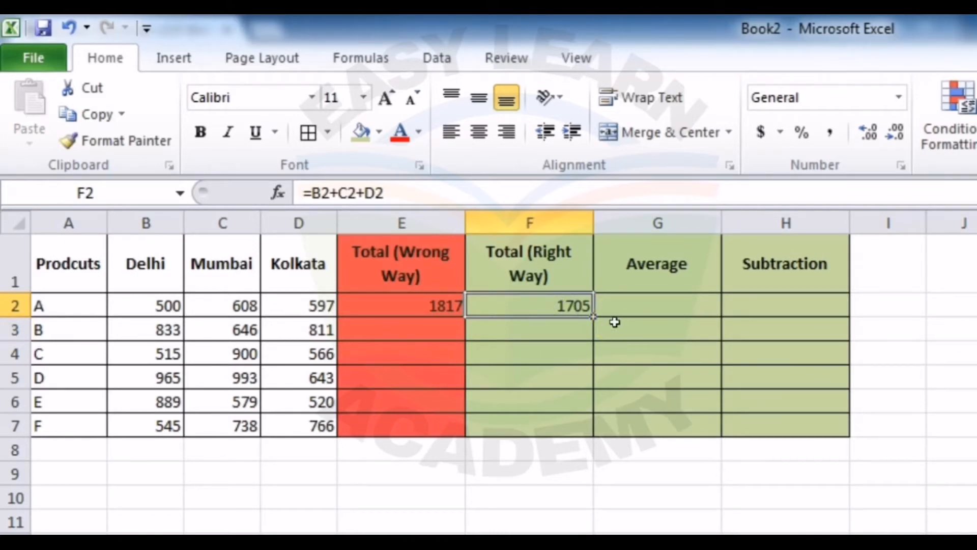
{"action": "left_click", "coordinate": [434, 306]}
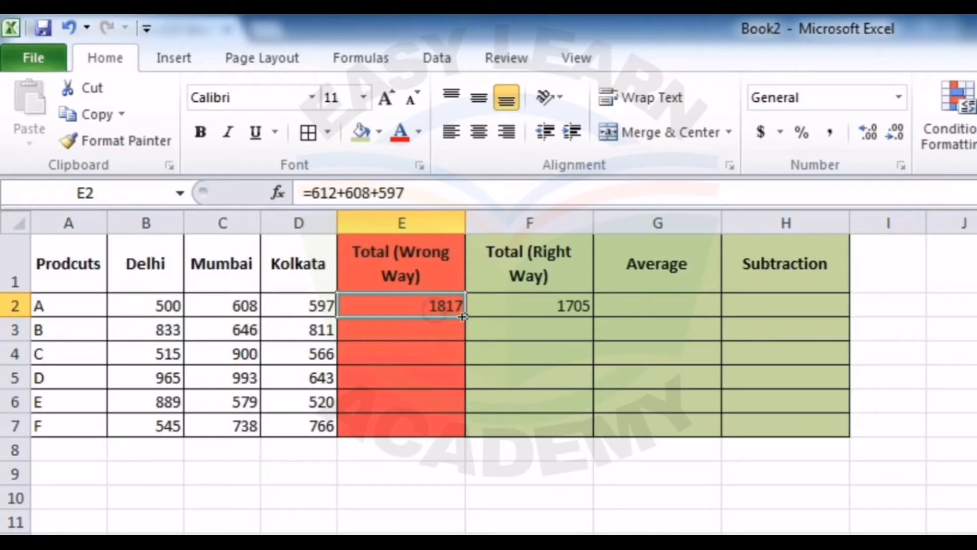
Step: Fill the total formula from F2 down through F7, undoing and repeating the fill once
{"action": "left_click", "coordinate": [501, 304]}
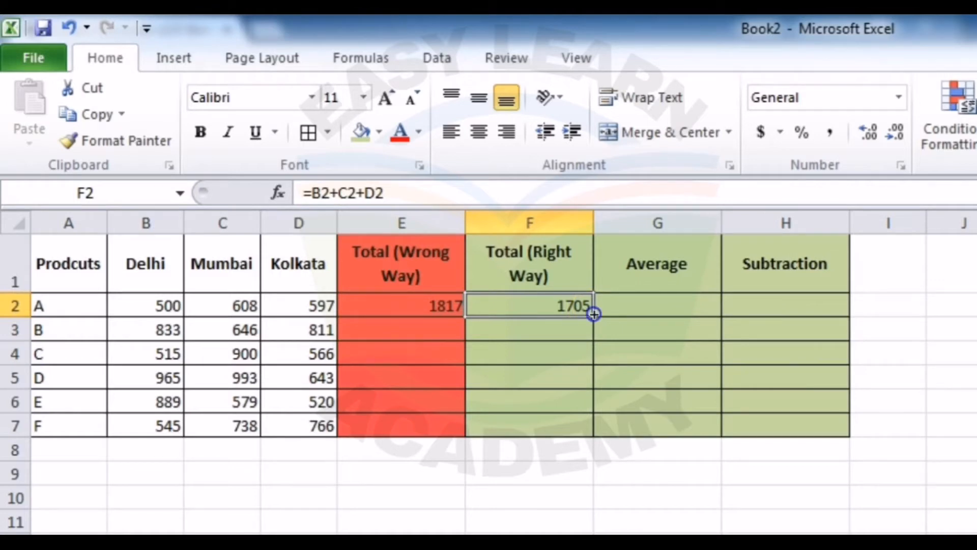
{"action": "left_click_drag", "start_coordinate": [594, 323], "coordinate": [591, 430]}
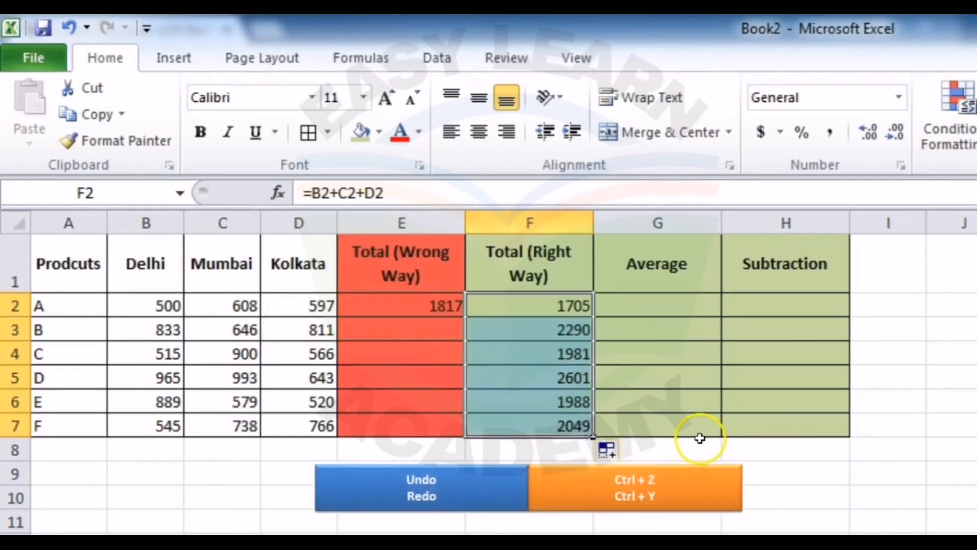
{"action": "key", "text": "ctrl+z"}
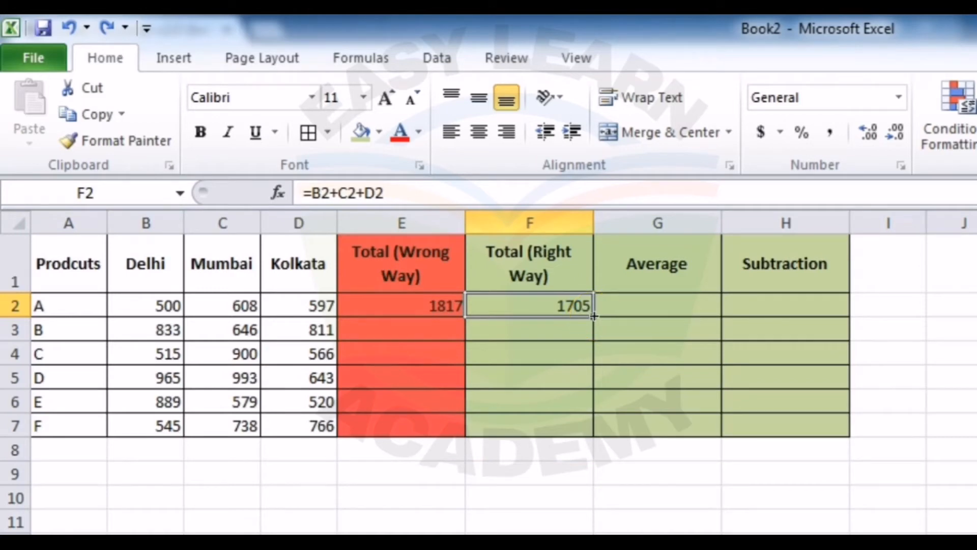
{"action": "double_click", "coordinate": [593, 316]}
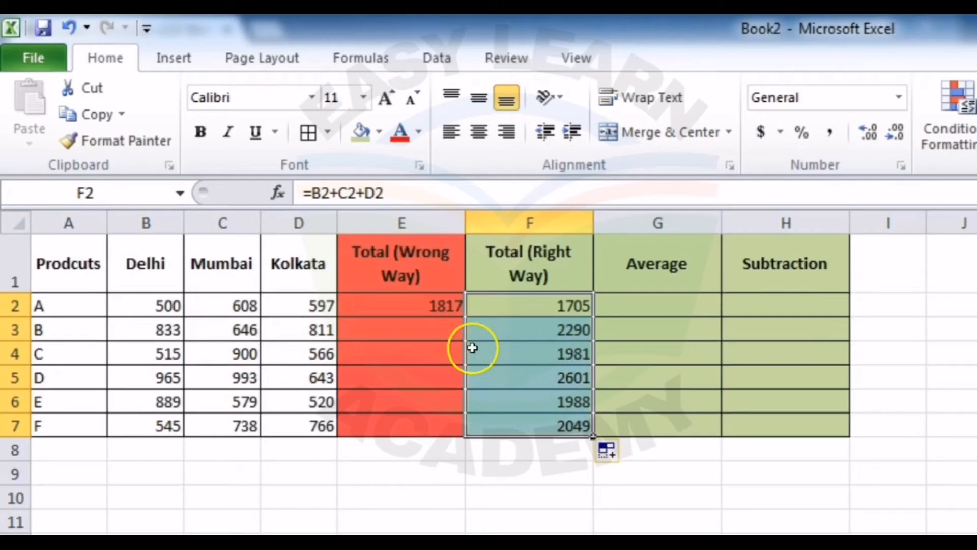
Step: Calculate product A's average in cell G2 by dividing its total with the formula =F2/3
{"action": "left_click", "coordinate": [662, 310]}
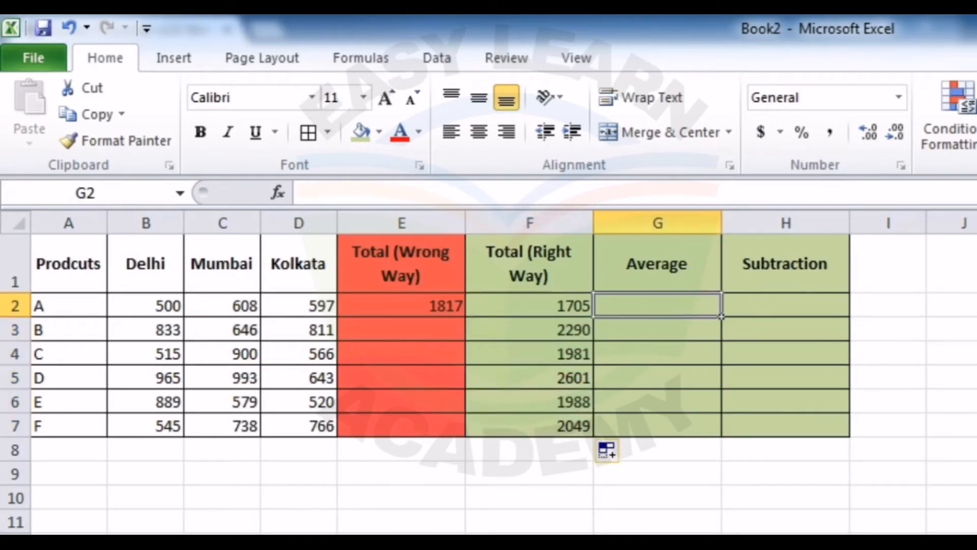
{"action": "type", "text": "="}
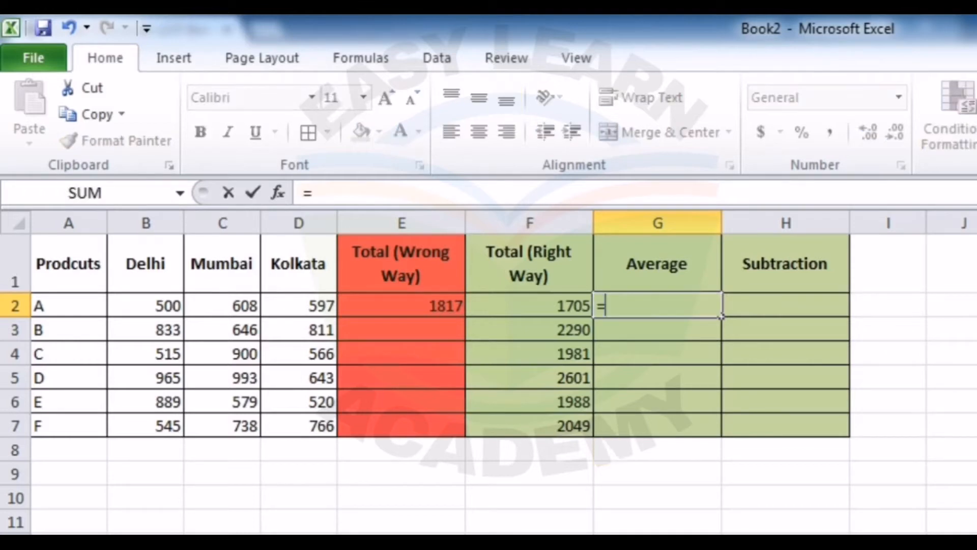
{"action": "left_click", "coordinate": [542, 302]}
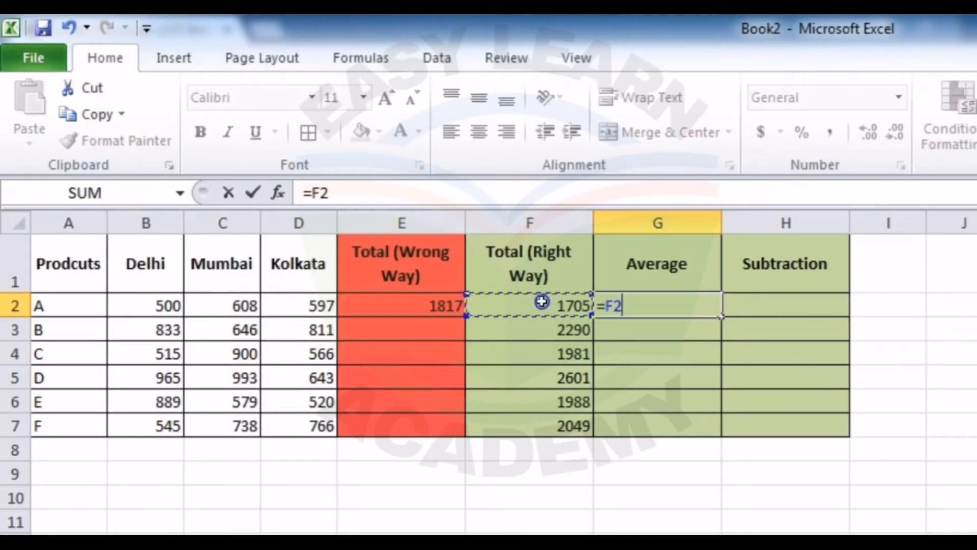
{"action": "type", "text": "/3"}
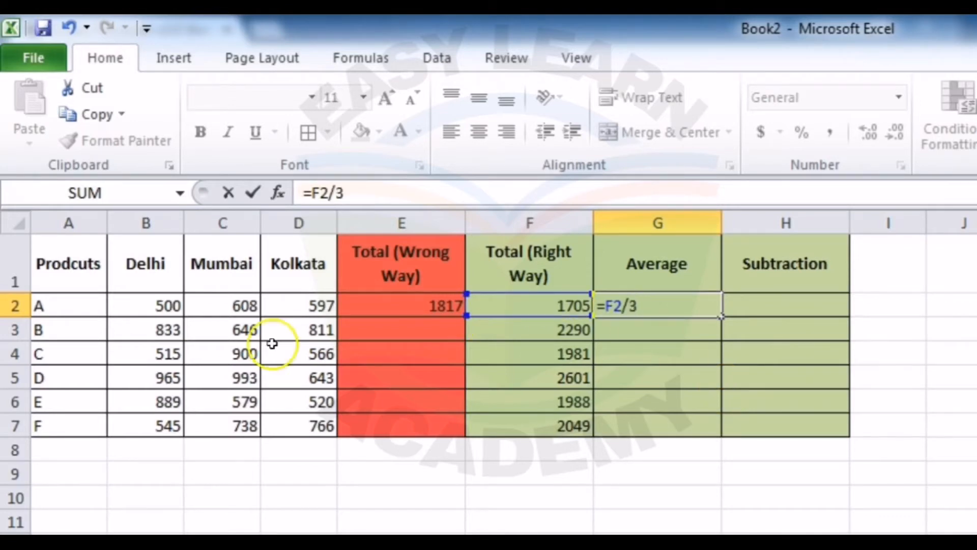
{"action": "key", "text": "Return"}
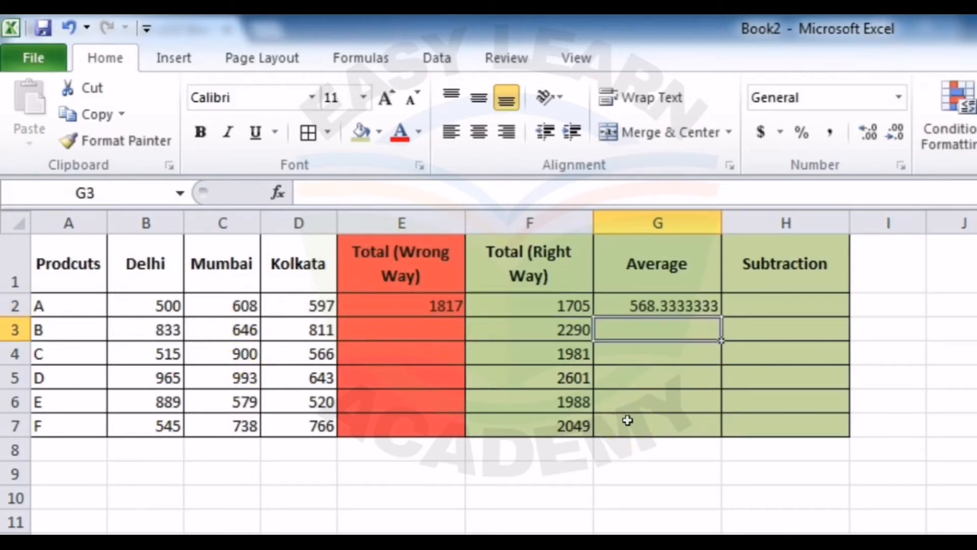
Step: Try fewer and more decimal places on the average in G2, finishing with one decimal place
{"action": "left_click", "coordinate": [679, 307]}
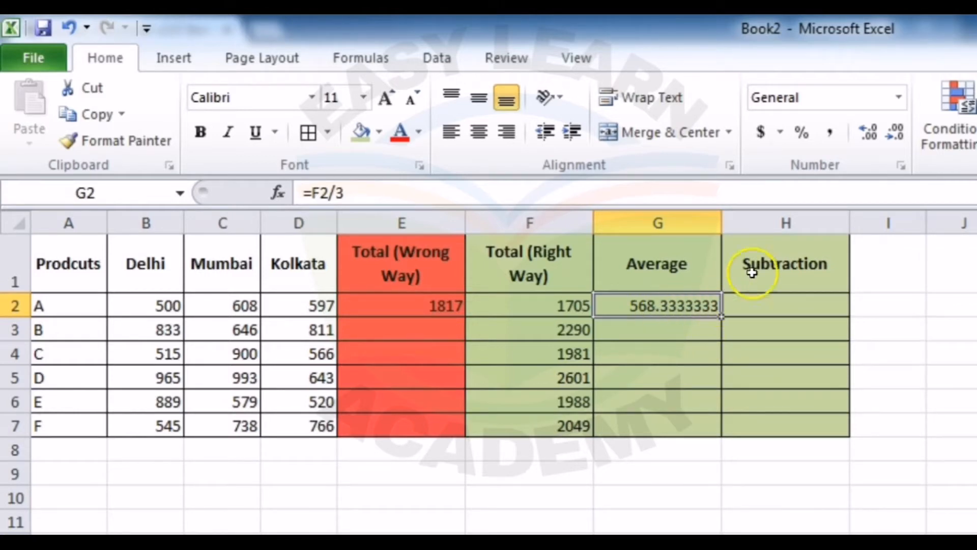
{"action": "left_click", "coordinate": [898, 135]}
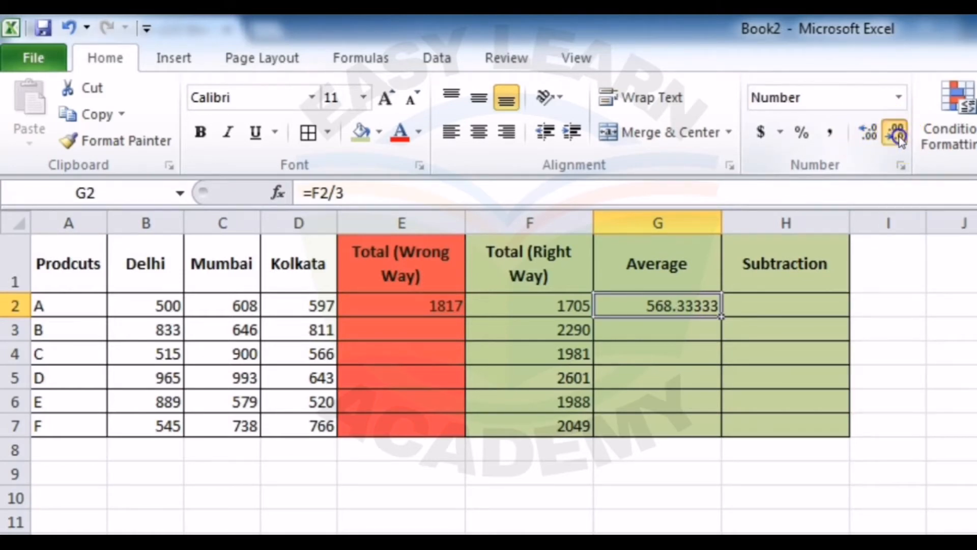
{"action": "left_click", "coordinate": [898, 135]}
{"action": "left_click", "coordinate": [869, 133]}
{"action": "left_click", "coordinate": [869, 134]}
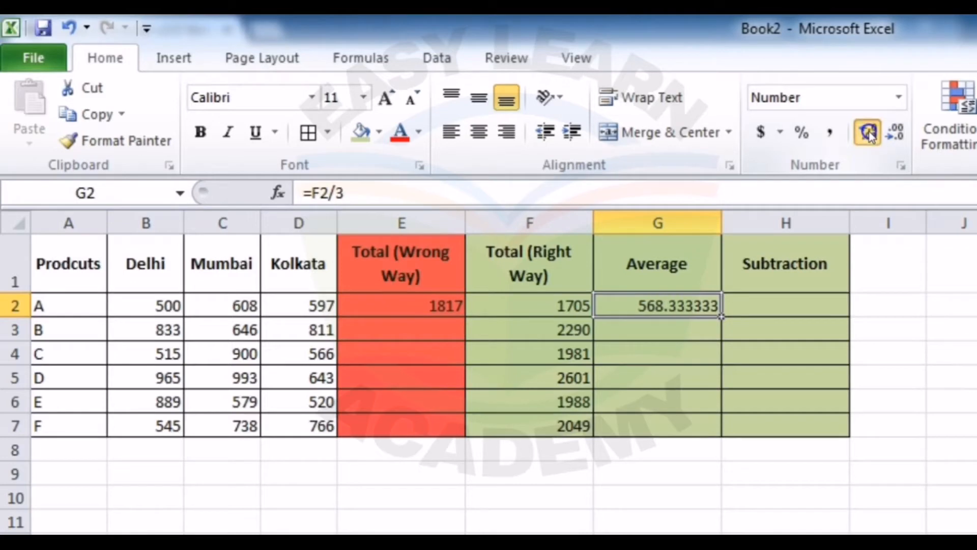
{"action": "left_click", "coordinate": [870, 134]}
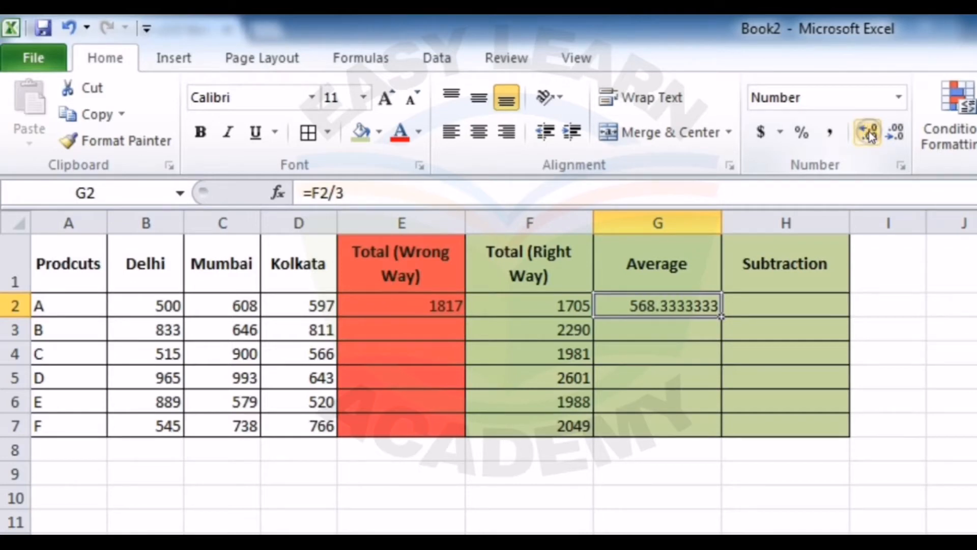
{"action": "left_click", "coordinate": [896, 135]}
{"action": "left_click", "coordinate": [896, 136]}
{"action": "left_click", "coordinate": [896, 136]}
{"action": "left_click", "coordinate": [896, 135]}
{"action": "left_click", "coordinate": [896, 136]}
{"action": "left_click", "coordinate": [896, 135]}
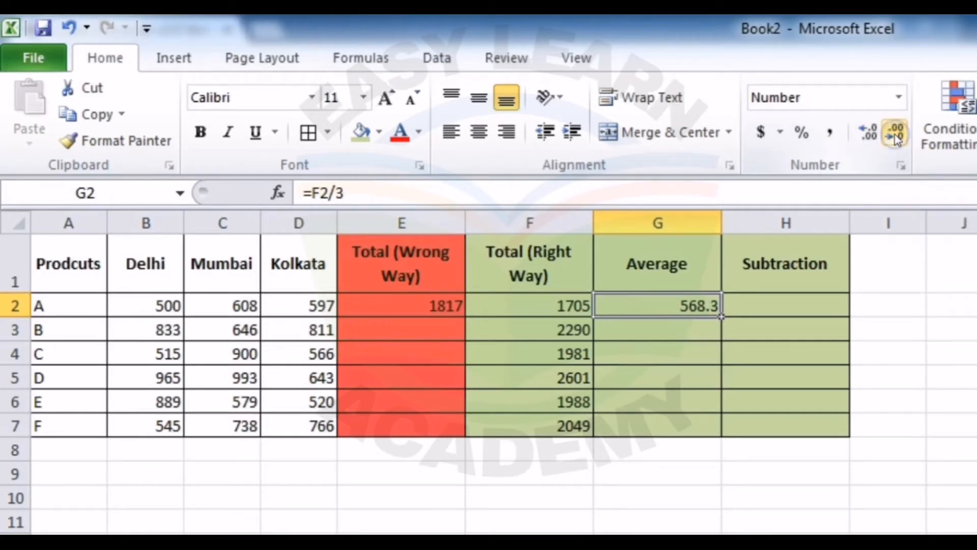
Step: Fill the average formula from G2 down through G7 and start a formula in the Subtraction cell H2
{"action": "double_click", "coordinate": [723, 318]}
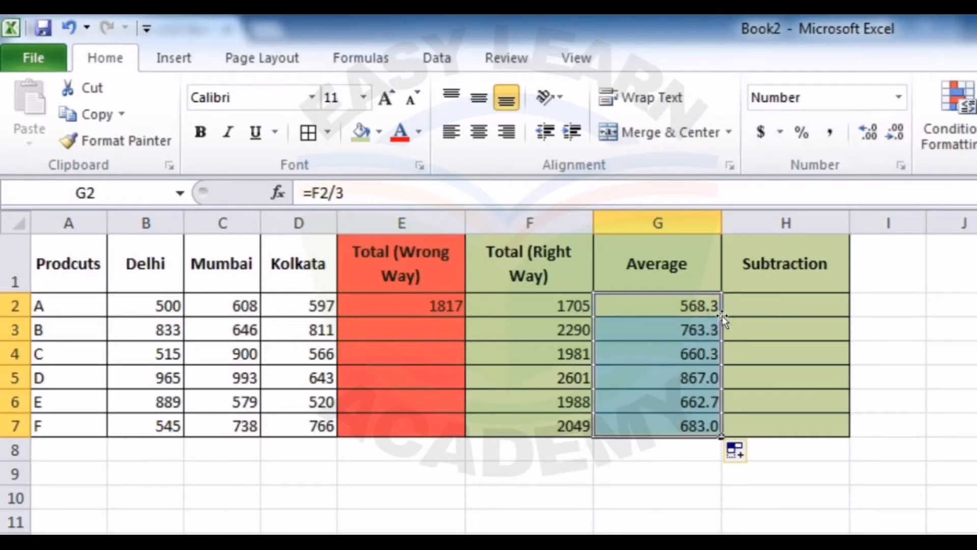
{"action": "left_click", "coordinate": [760, 308]}
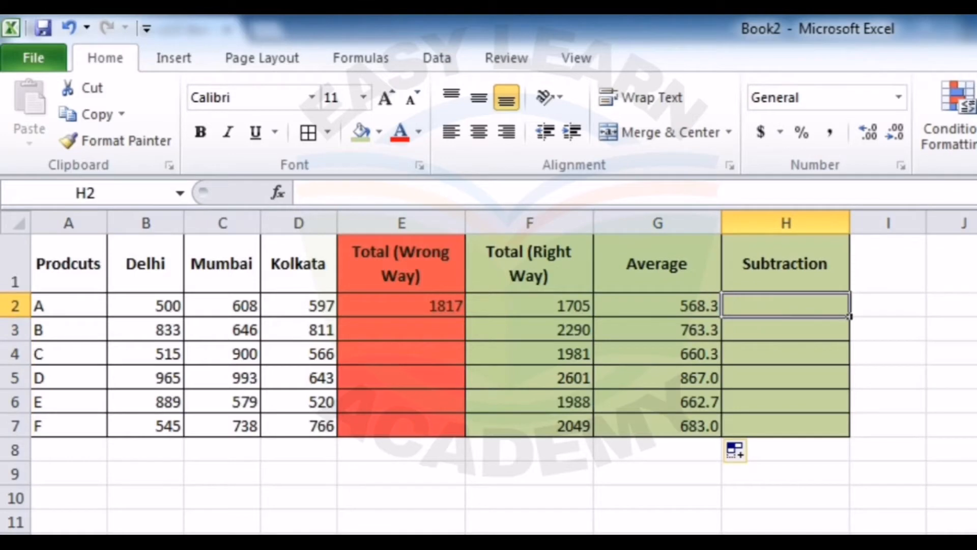
{"action": "type", "text": "="}
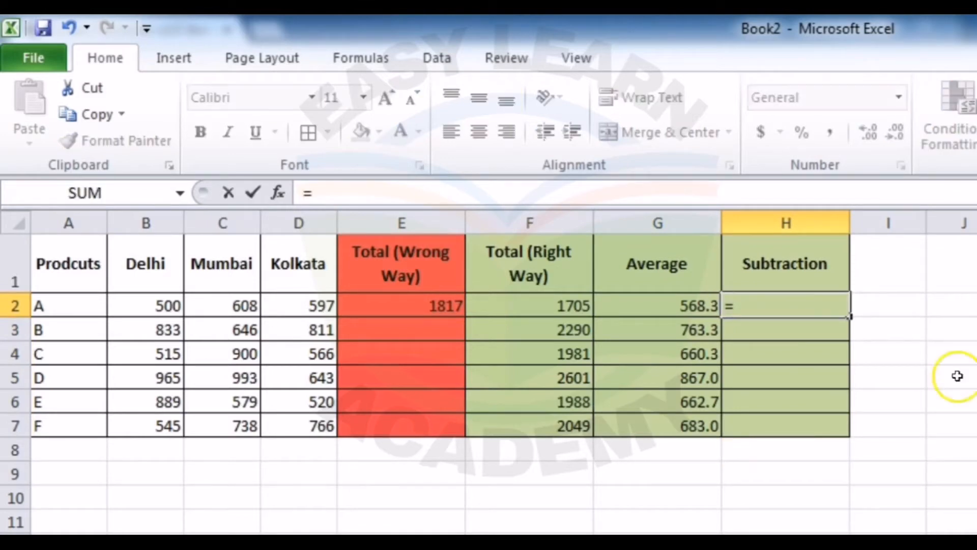
{"action": "left_click", "coordinate": [160, 308]}
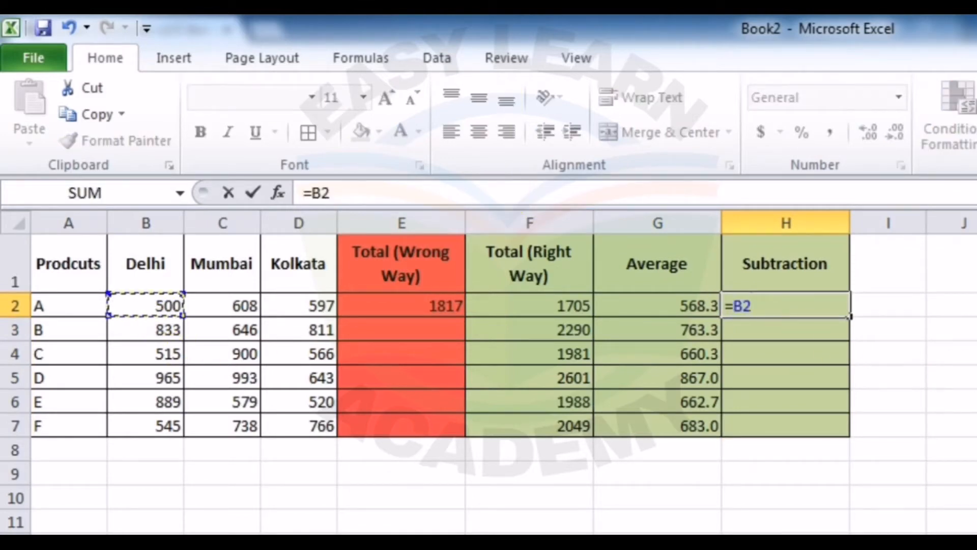
{"action": "type", "text": "-"}
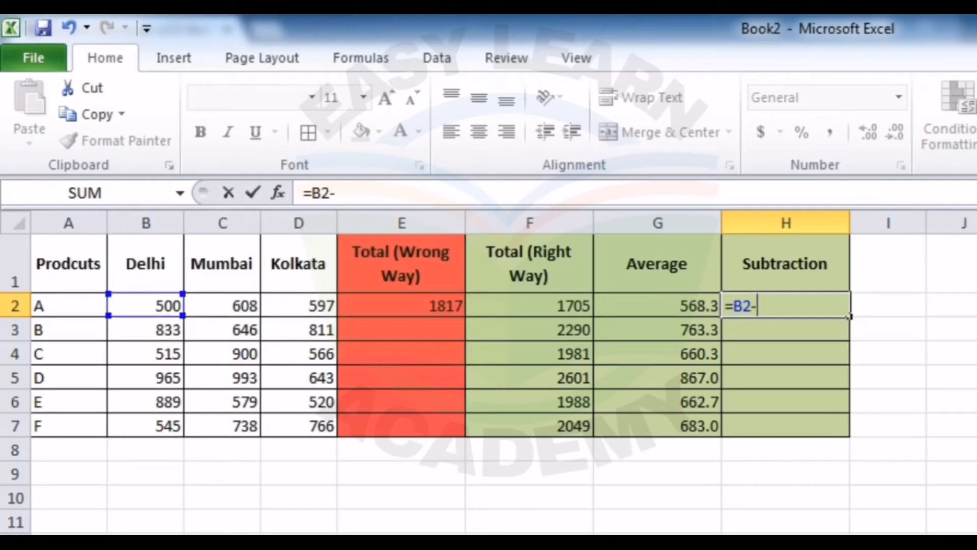
{"action": "left_click", "coordinate": [224, 304]}
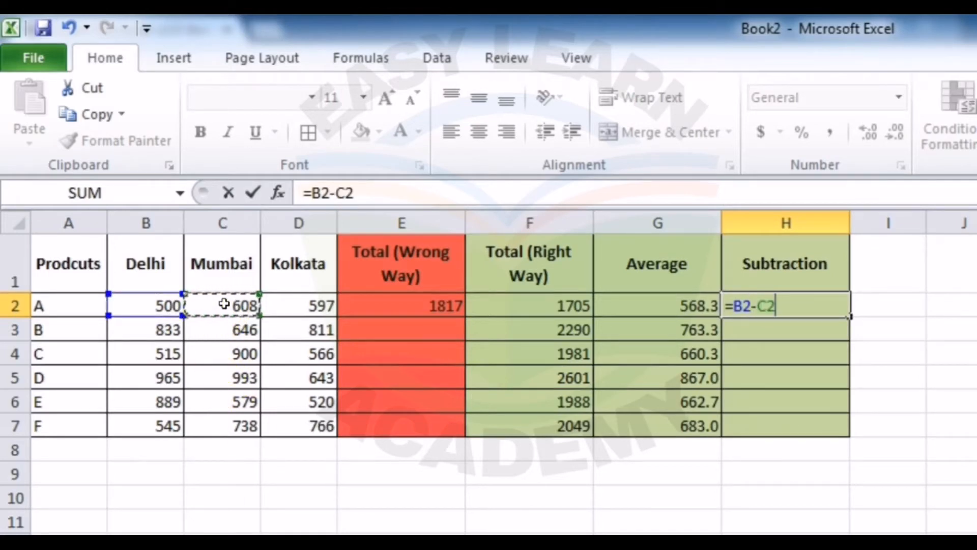
{"action": "key", "text": "BackSpace"}
{"action": "key", "text": "BackSpace"}
{"action": "key", "text": "BackSpace"}
{"action": "key", "text": "BackSpace"}
{"action": "key", "text": "BackSpace"}
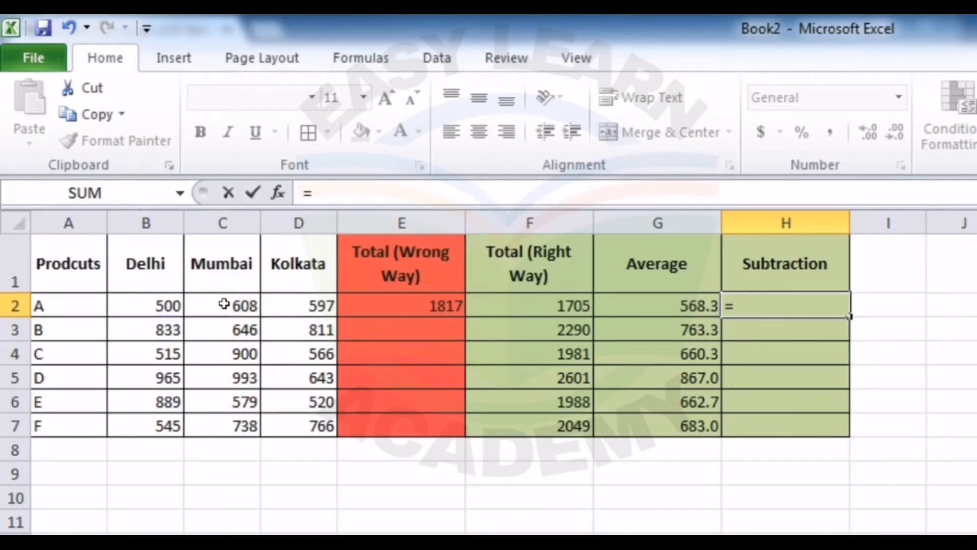
Step: Subtract product A's Kolkata value from its Mumbai value in H2 with =C2-D2 and fill the formula down the Subtraction column
{"action": "left_click", "coordinate": [224, 304]}
{"action": "type", "text": "-"}
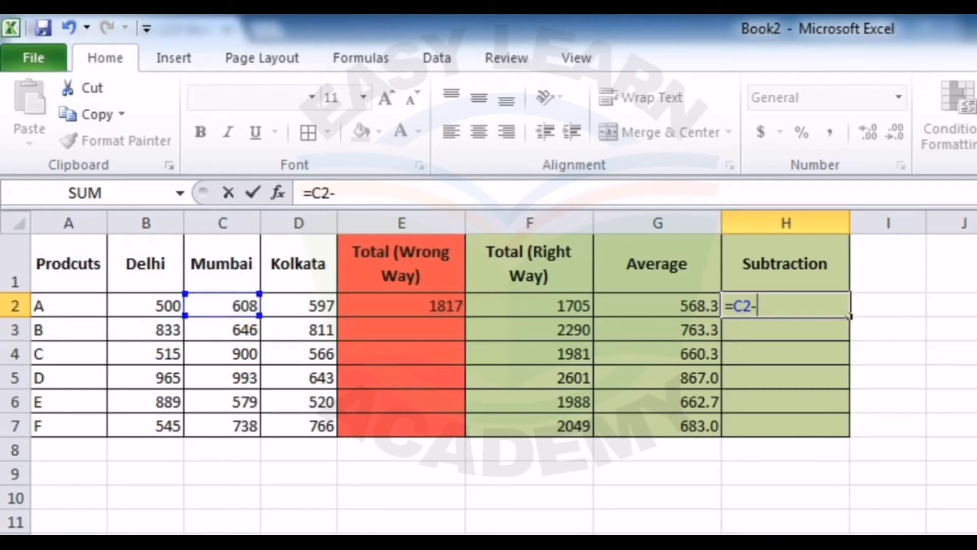
{"action": "left_click", "coordinate": [300, 306]}
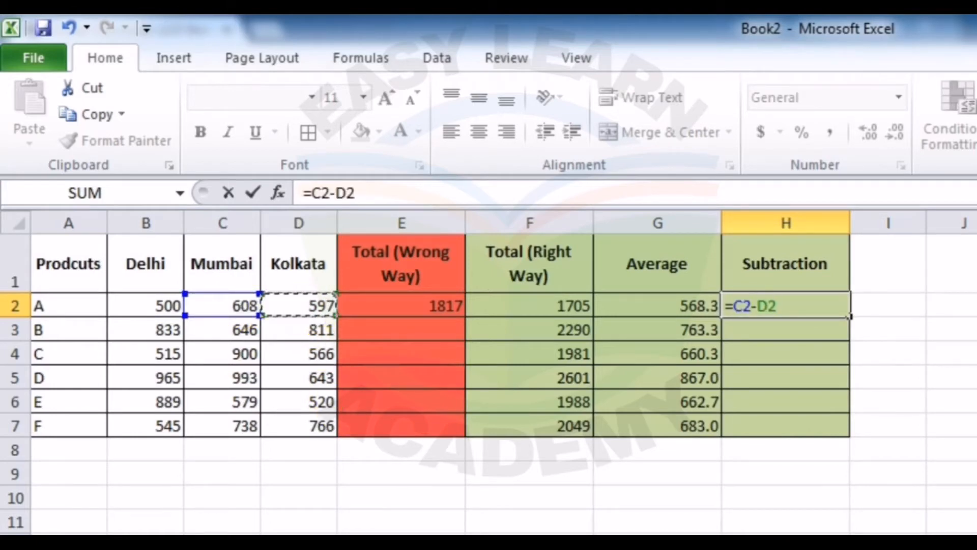
{"action": "key", "text": "Return"}
{"action": "key", "text": "Up"}
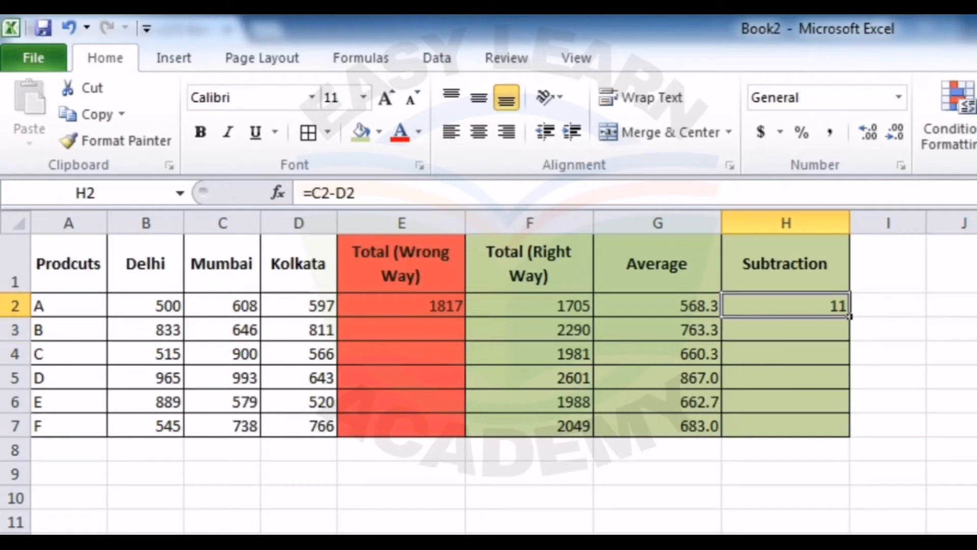
{"action": "double_click", "coordinate": [852, 314]}
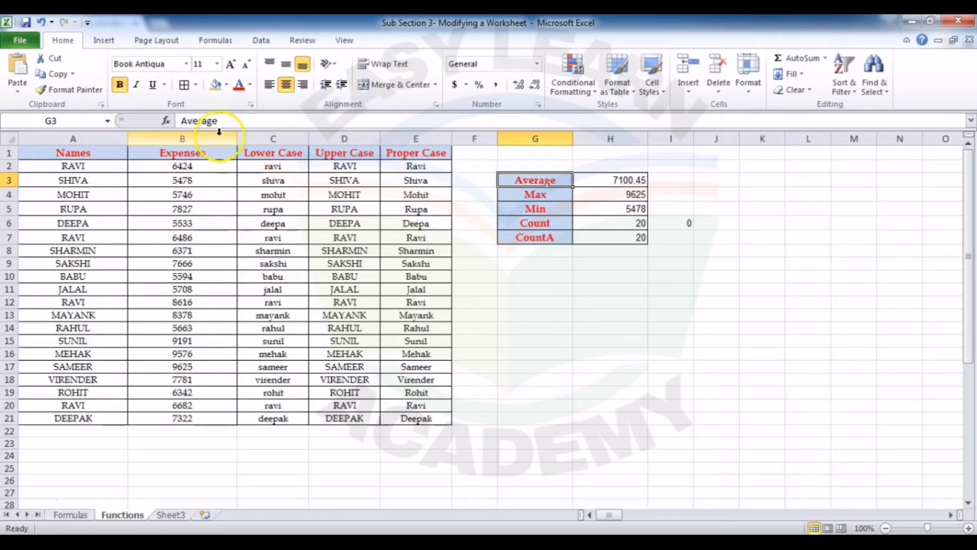
Step: On the Functions sheet, insert a blank column before the Lower Case column and another at column M
{"action": "right_click", "coordinate": [290, 139]}
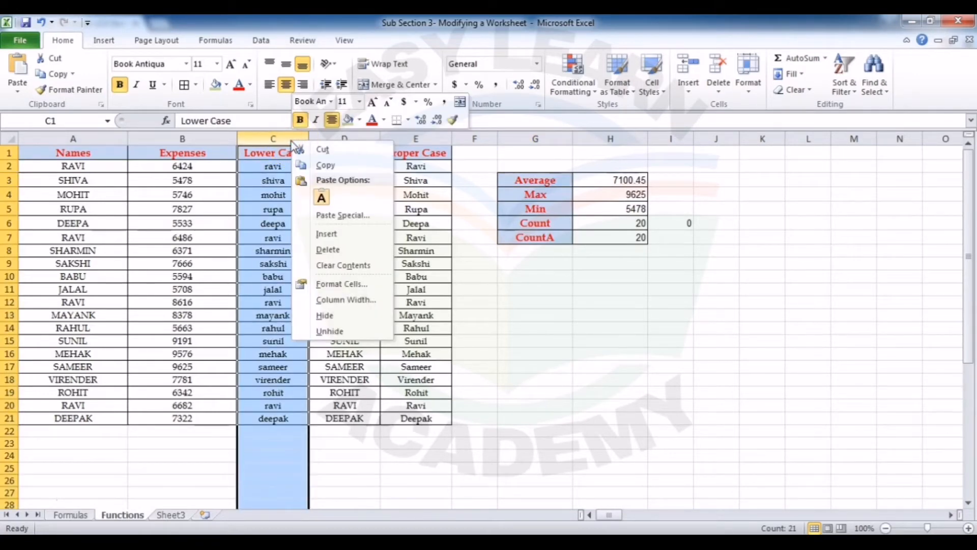
{"action": "left_click", "coordinate": [319, 235]}
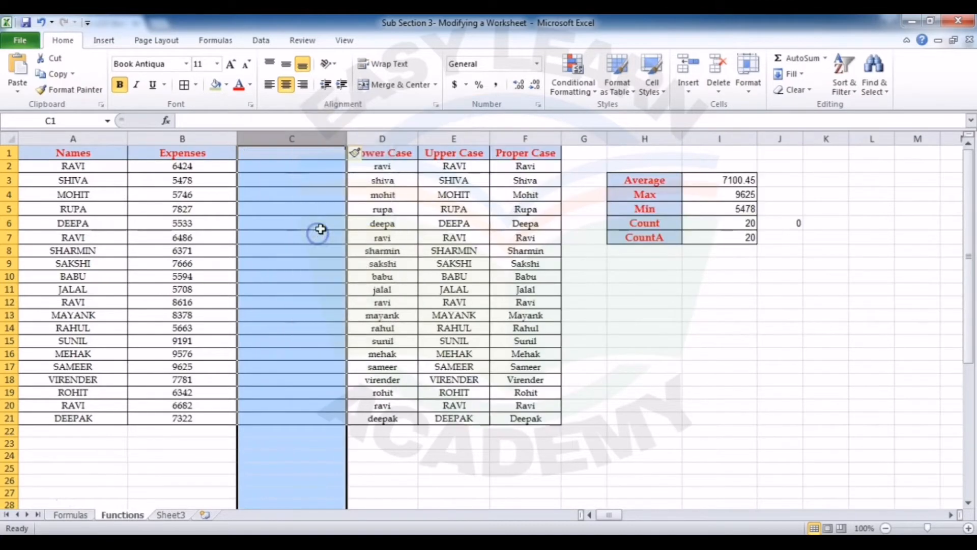
{"action": "left_click", "coordinate": [288, 254]}
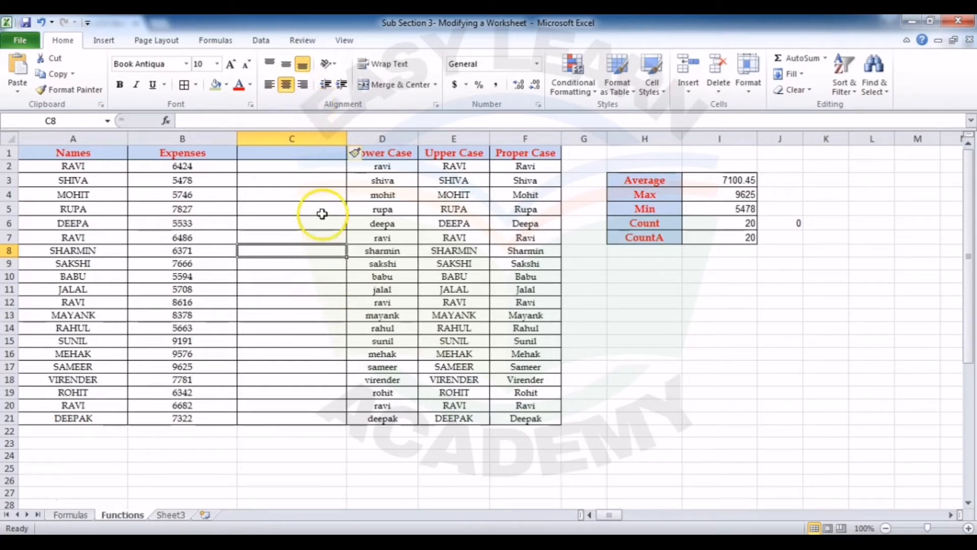
{"action": "right_click", "coordinate": [919, 137]}
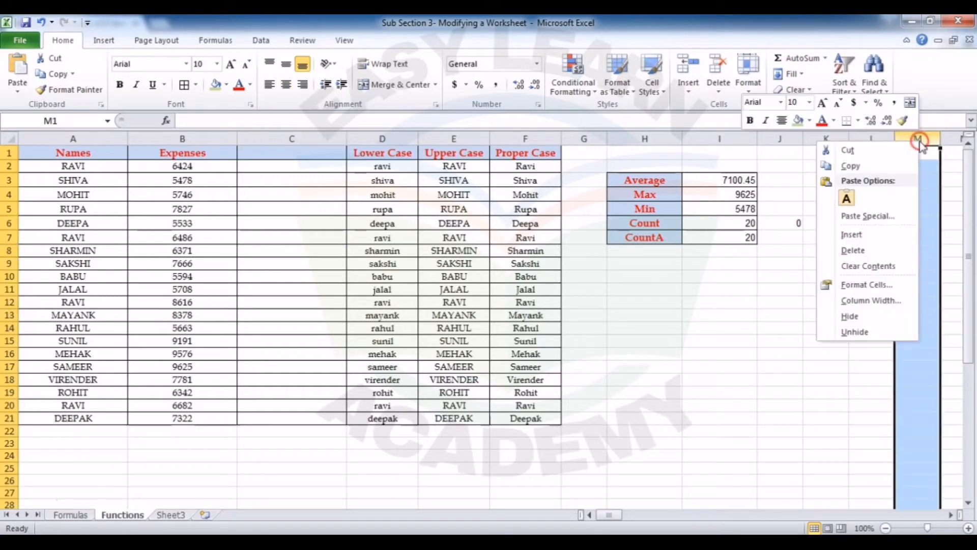
{"action": "left_click", "coordinate": [879, 235]}
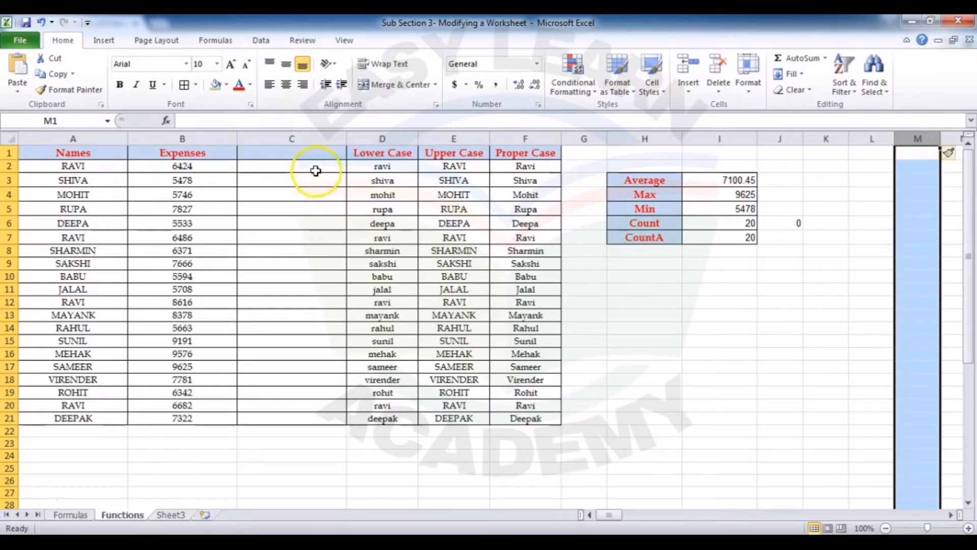
Step: Delete the blank column C between the Expenses and Lower Case columns
{"action": "right_click", "coordinate": [323, 135]}
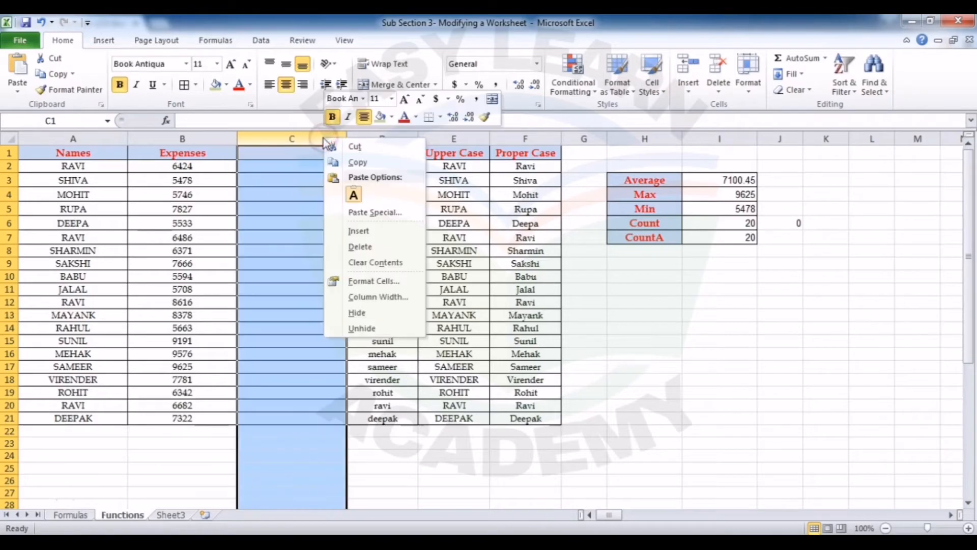
{"action": "left_click", "coordinate": [356, 246]}
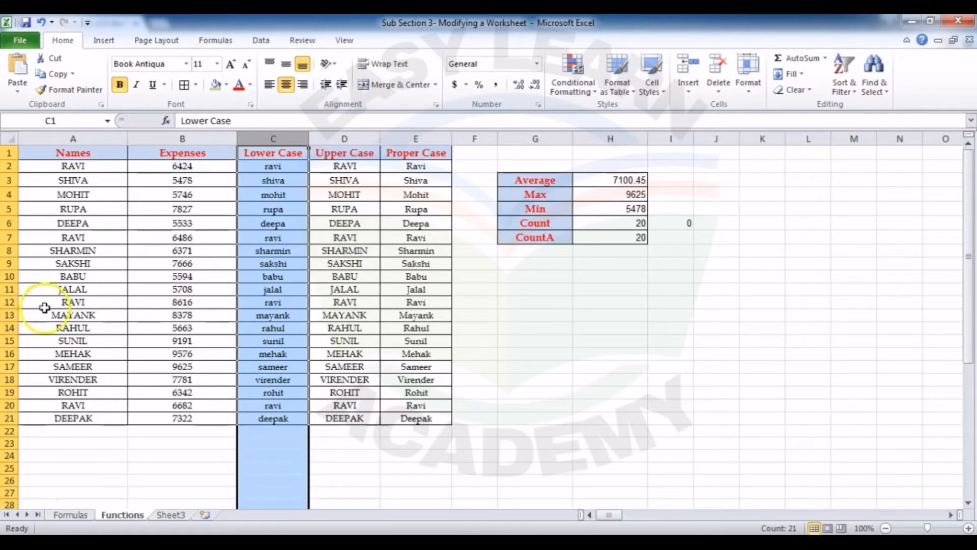
Step: Insert a blank row at row 12 of the names table and delete that blank row again
{"action": "right_click", "coordinate": [10, 302]}
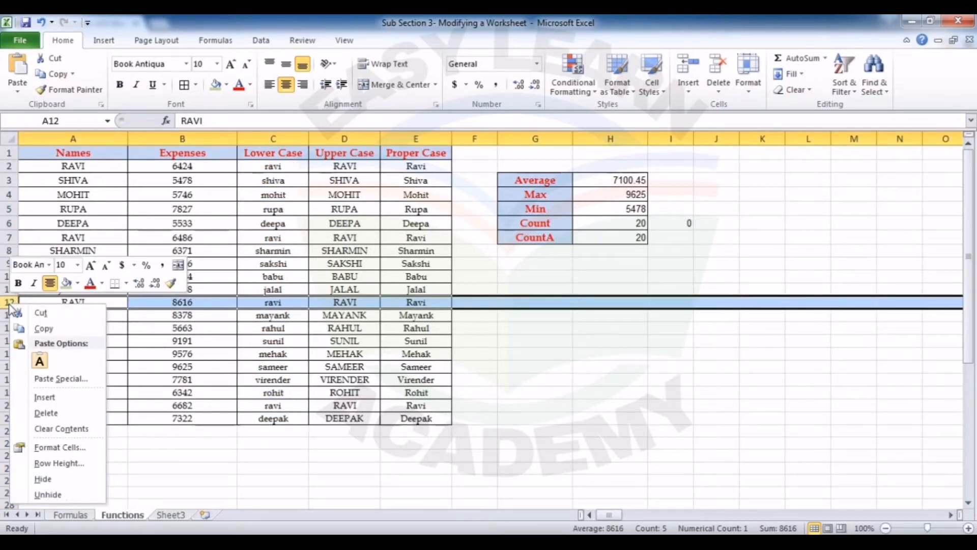
{"action": "left_click", "coordinate": [44, 396]}
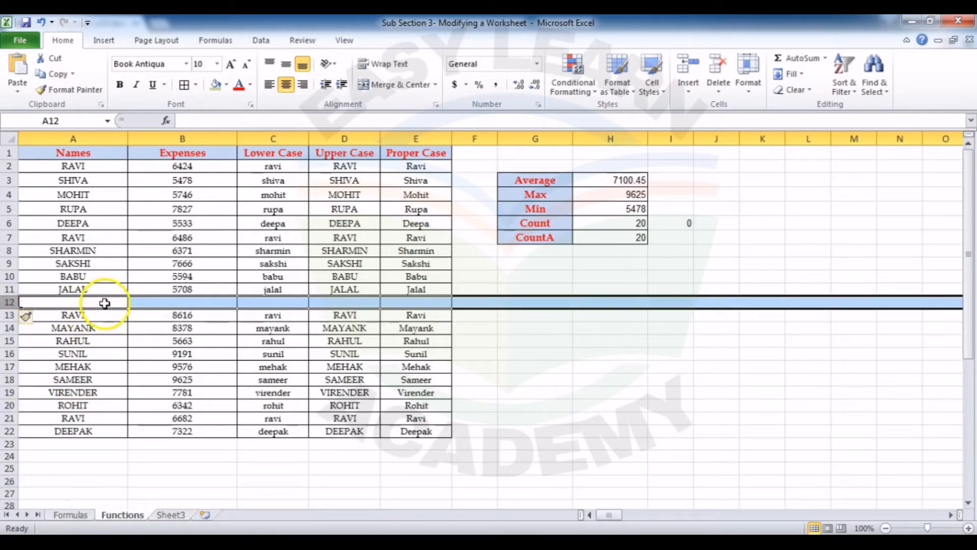
{"action": "right_click", "coordinate": [10, 302]}
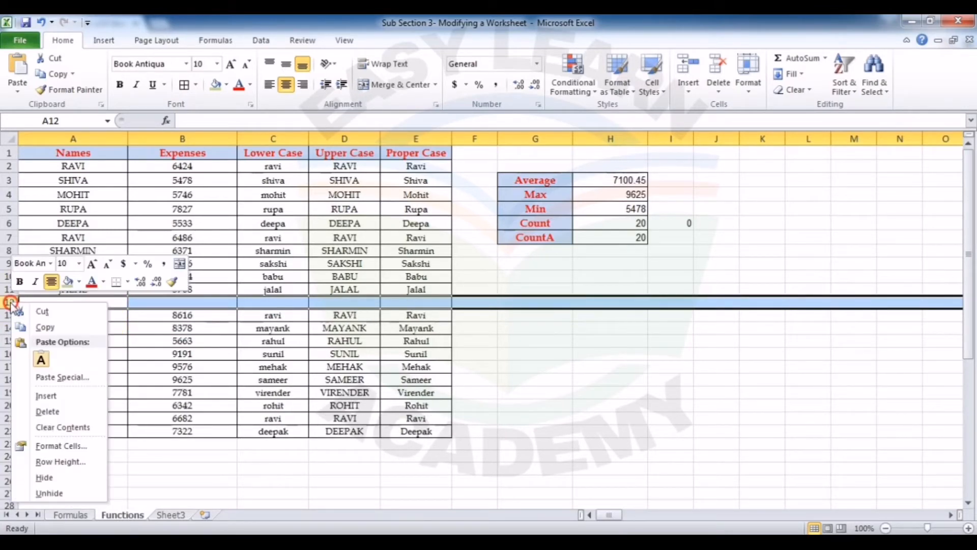
{"action": "left_click", "coordinate": [46, 414]}
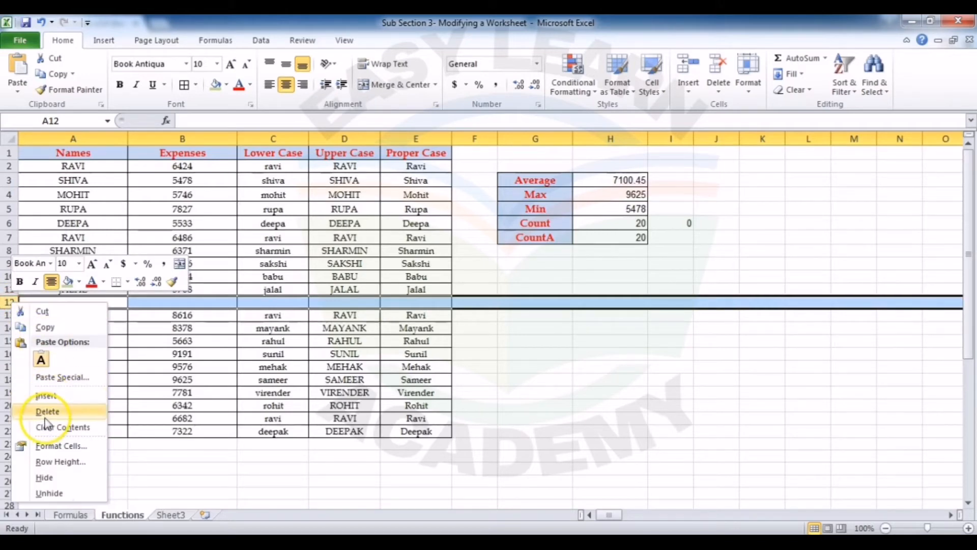
{"action": "left_click", "coordinate": [50, 414]}
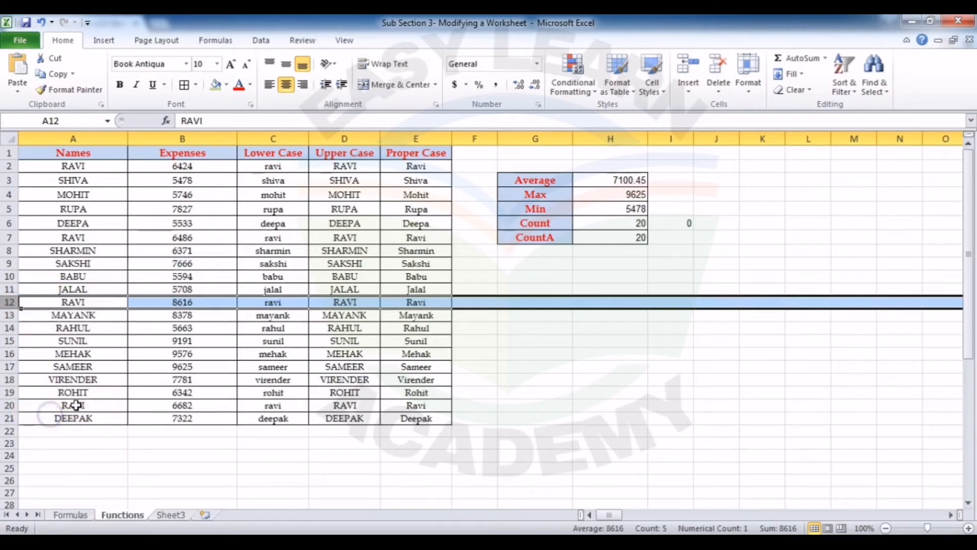
{"action": "left_click", "coordinate": [184, 341]}
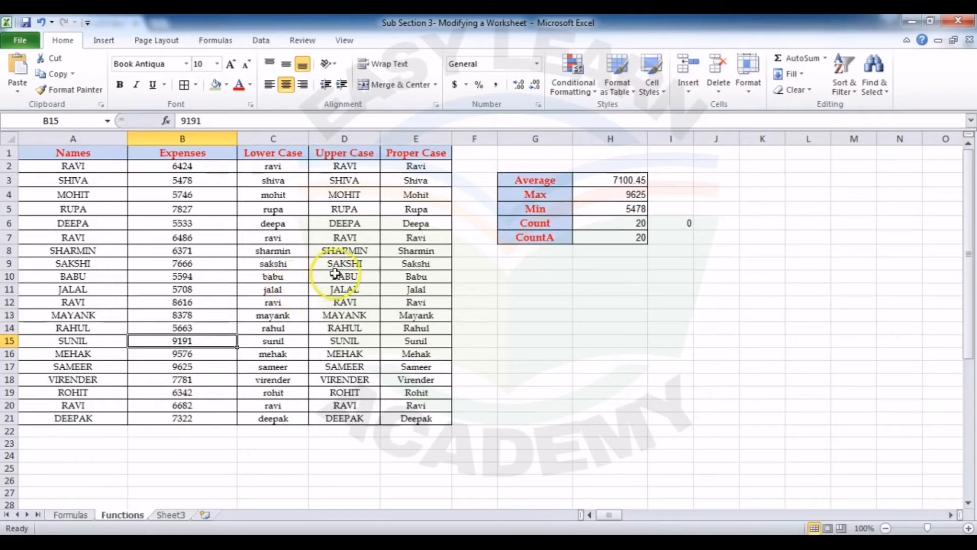
Step: Delete the Average label in G3 and clear everything from the cell, including its formatting
{"action": "left_click", "coordinate": [544, 177]}
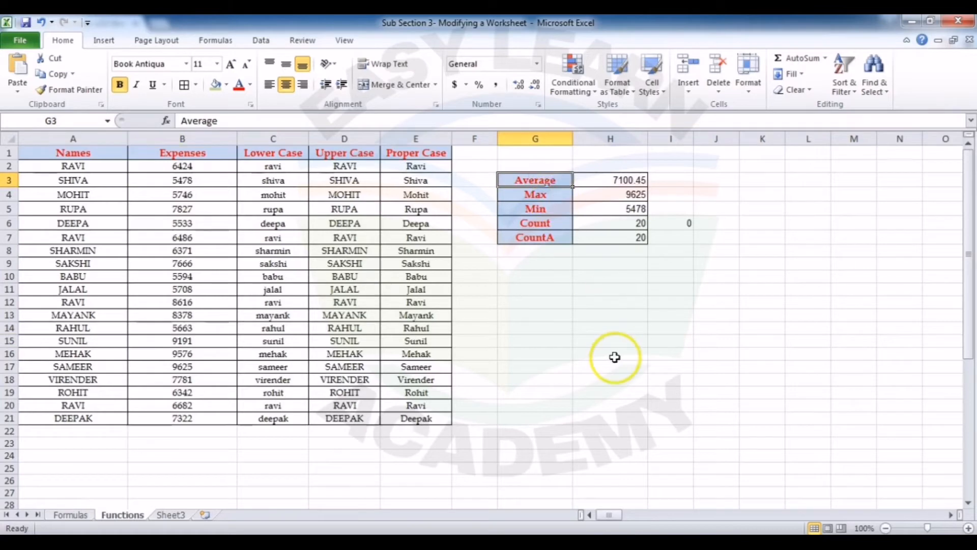
{"action": "key", "text": "Delete"}
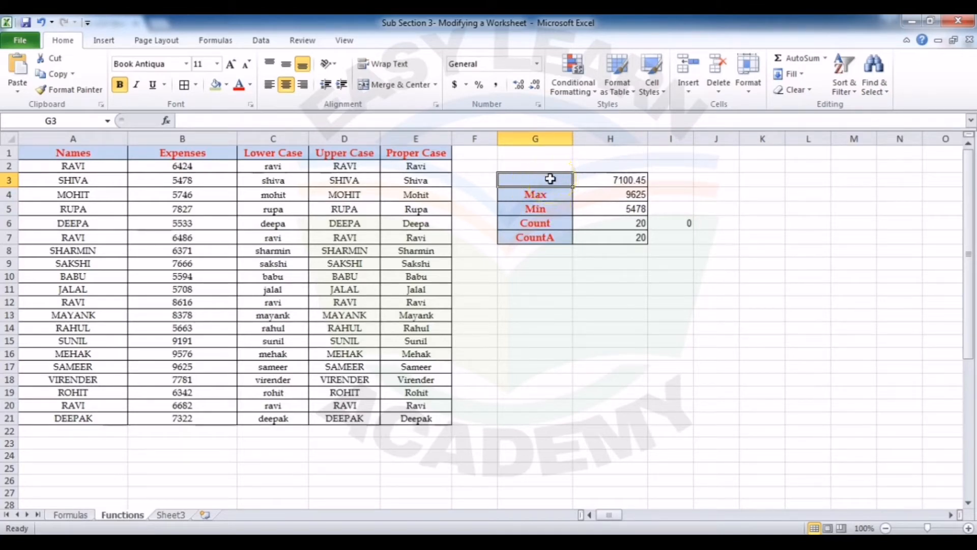
{"action": "left_click", "coordinate": [809, 90]}
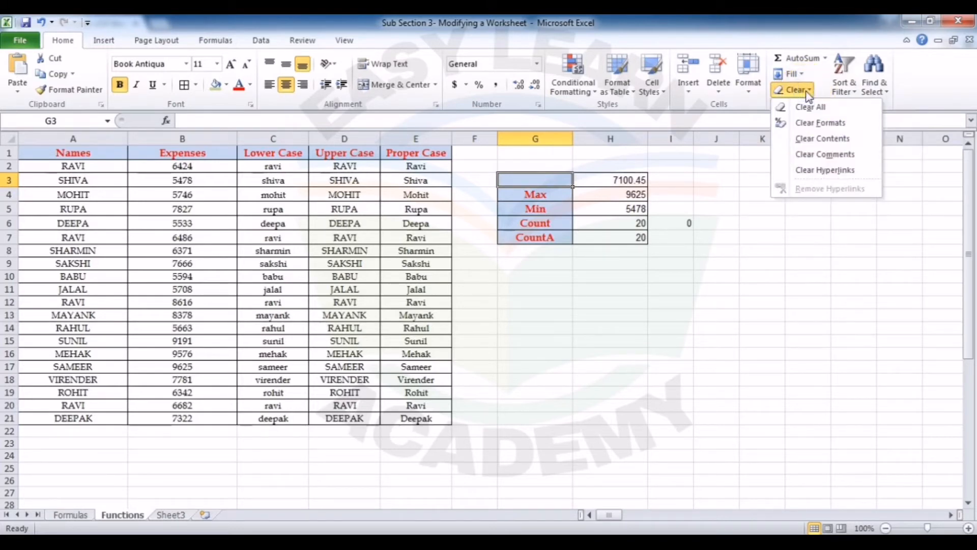
{"action": "left_click", "coordinate": [825, 111]}
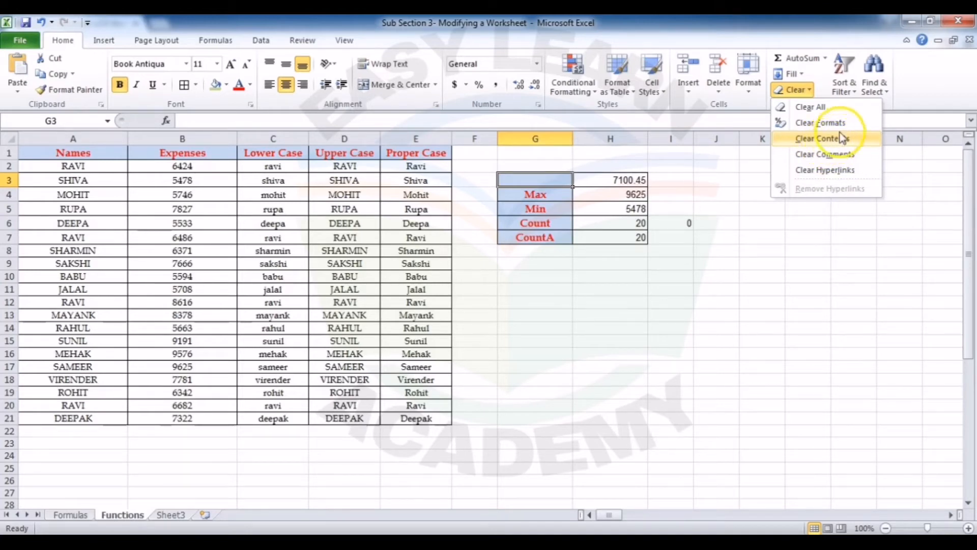
{"action": "left_click", "coordinate": [825, 111]}
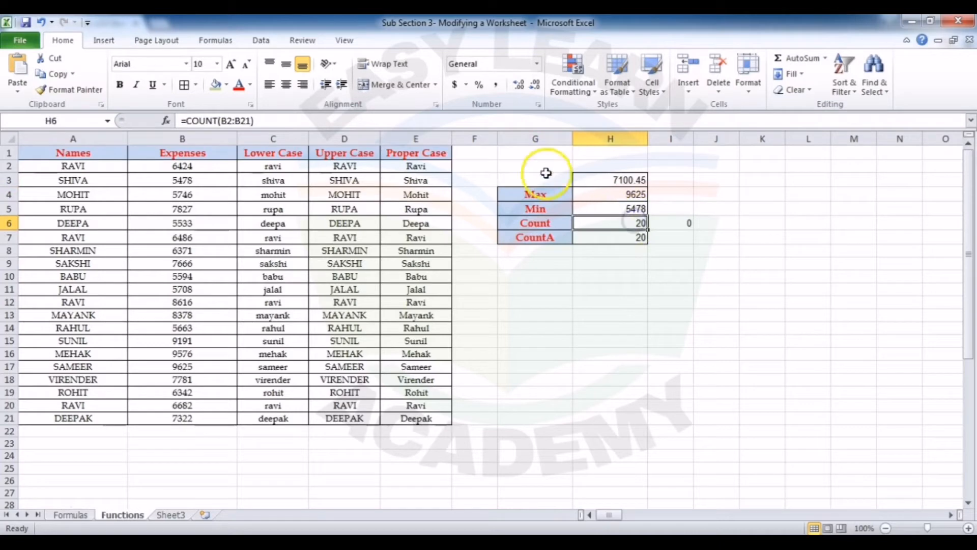
Step: Clear all contents and formatting from the summary range G3:I7
{"action": "left_click_drag", "start_coordinate": [530, 183], "coordinate": [680, 239]}
{"action": "left_click", "coordinate": [809, 94]}
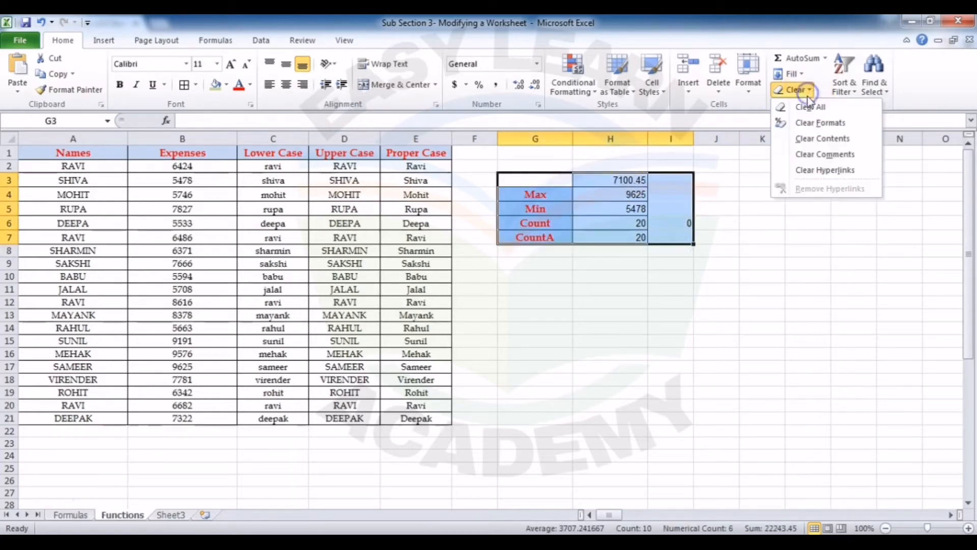
{"action": "left_click", "coordinate": [810, 105]}
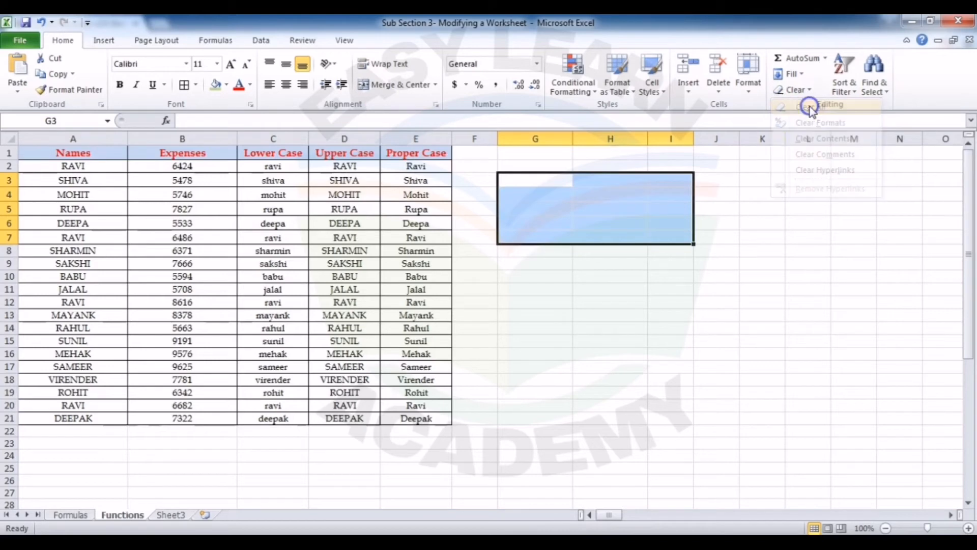
{"action": "left_click", "coordinate": [597, 215]}
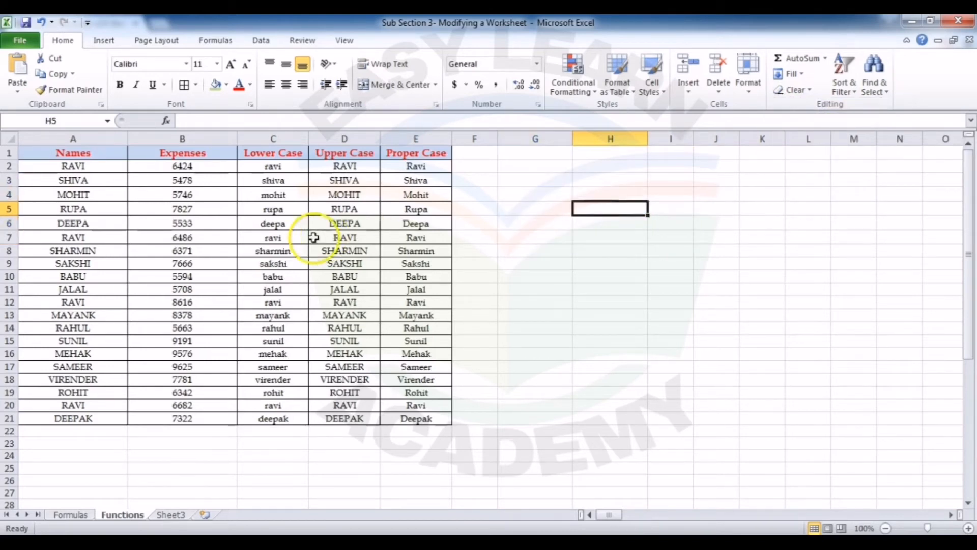
Step: Move the Lower Case column in front of the Expenses column by cutting it and inserting the cut cells at column B
{"action": "left_click", "coordinate": [275, 136]}
{"action": "right_click", "coordinate": [277, 140]}
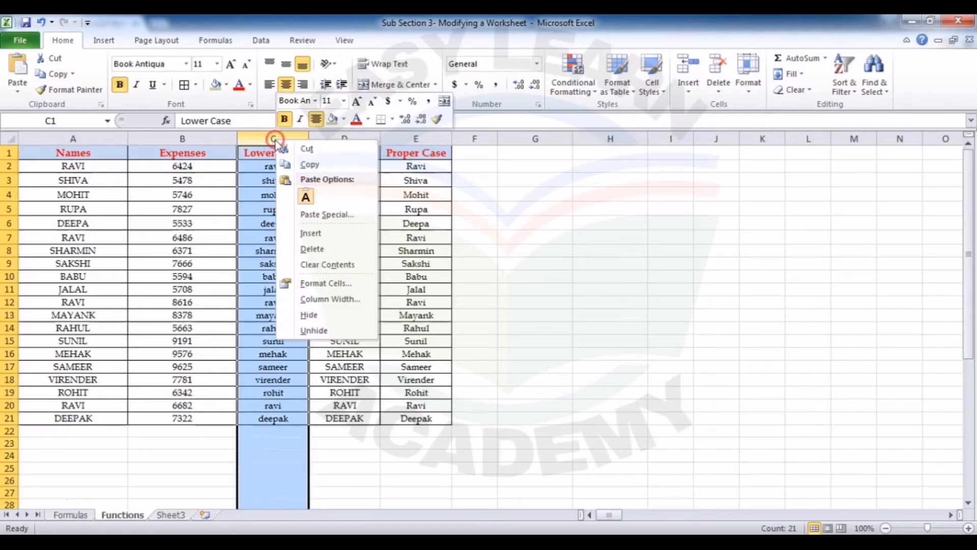
{"action": "left_click", "coordinate": [306, 149]}
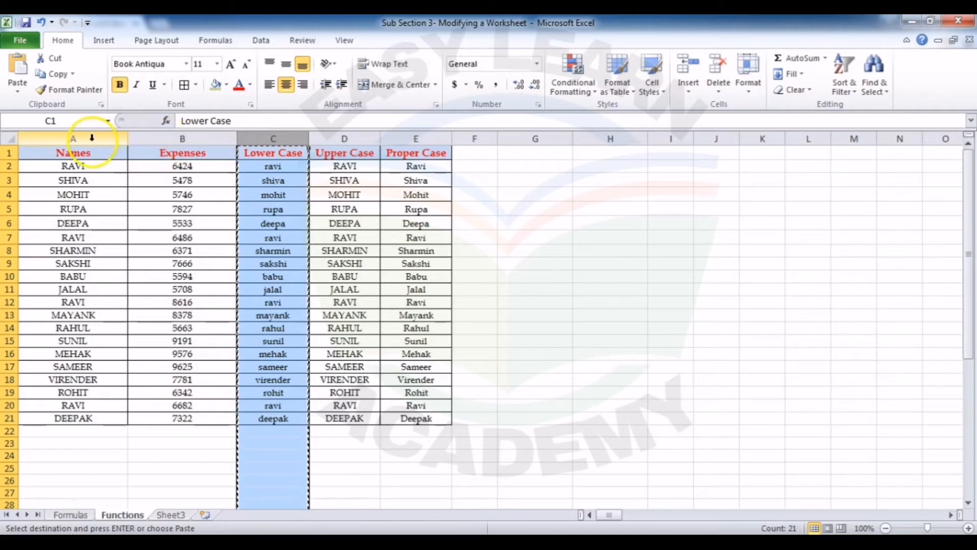
{"action": "right_click", "coordinate": [145, 136]}
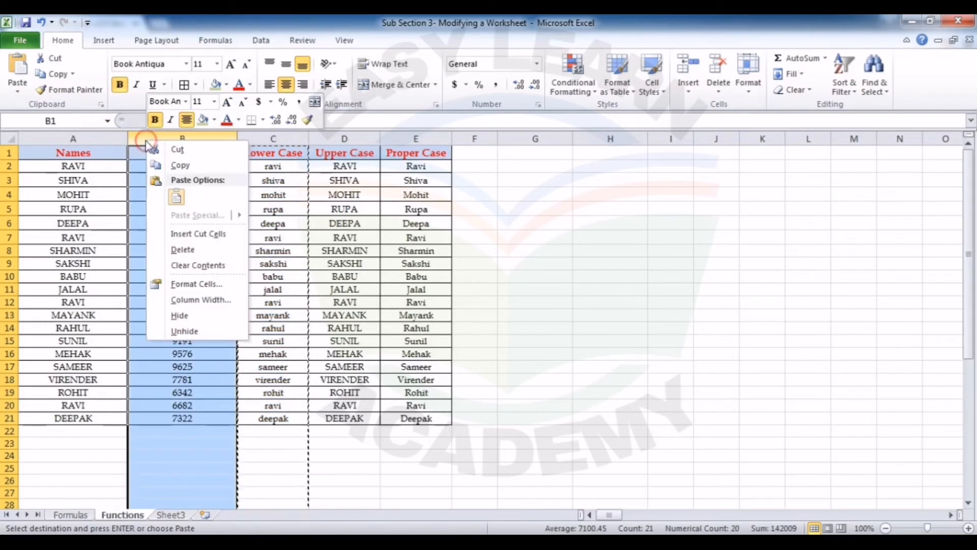
{"action": "left_click", "coordinate": [193, 234]}
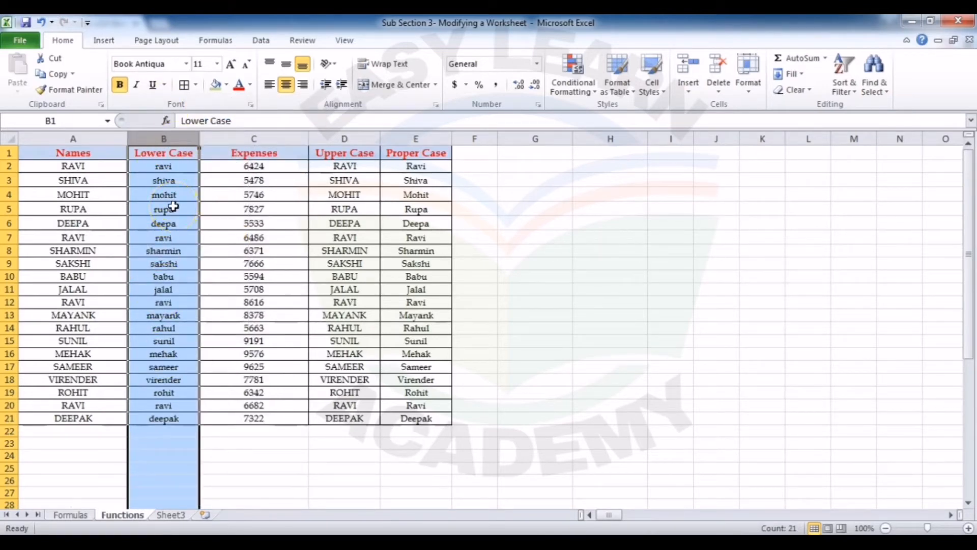
Step: Move row 9 of the names table up to row 4 by cutting it and inserting the cut cells there
{"action": "left_click", "coordinate": [10, 263]}
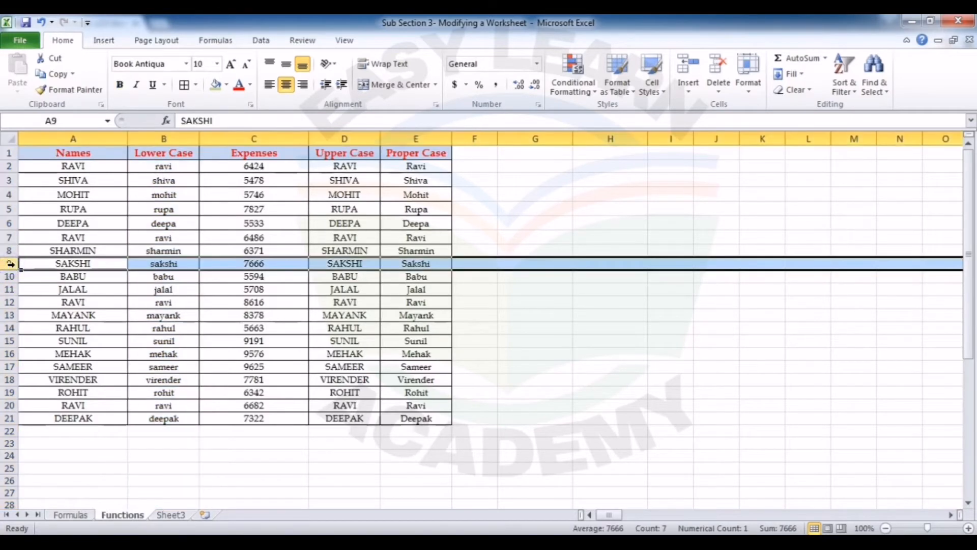
{"action": "right_click", "coordinate": [10, 264]}
{"action": "left_click", "coordinate": [32, 273]}
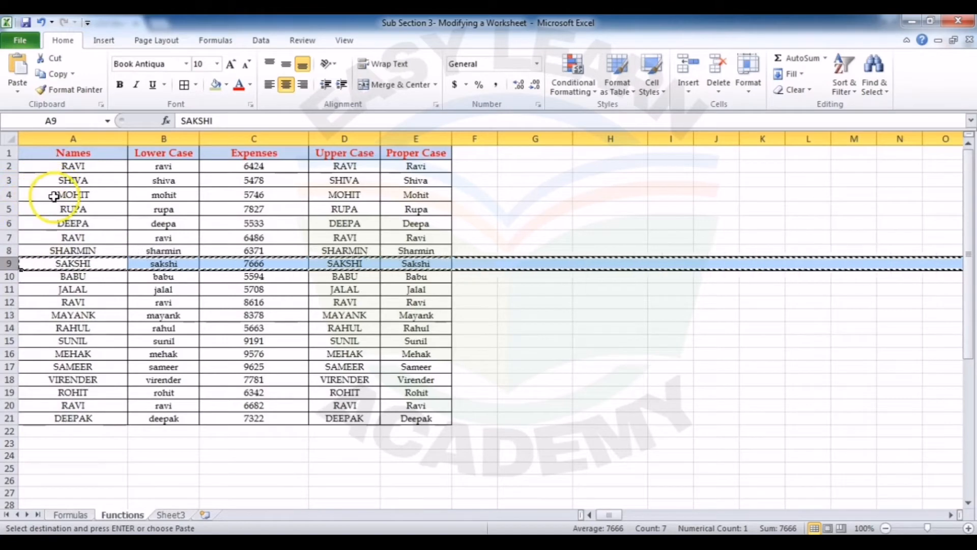
{"action": "right_click", "coordinate": [11, 194]}
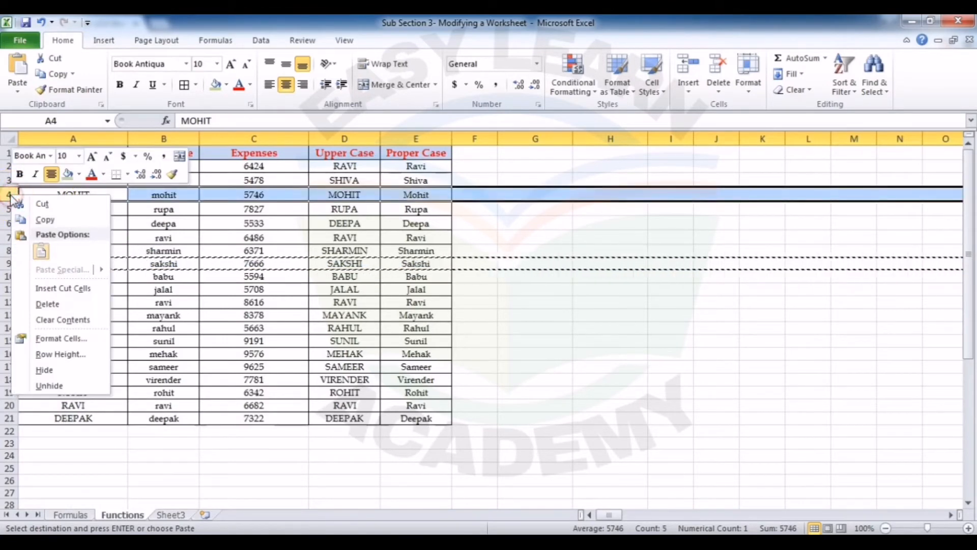
{"action": "left_click", "coordinate": [48, 288]}
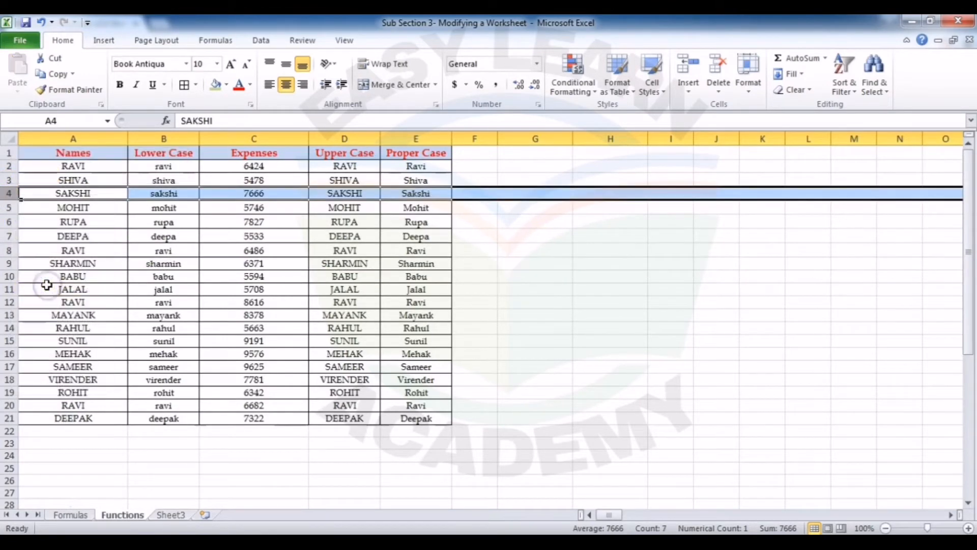
{"action": "left_click", "coordinate": [76, 277]}
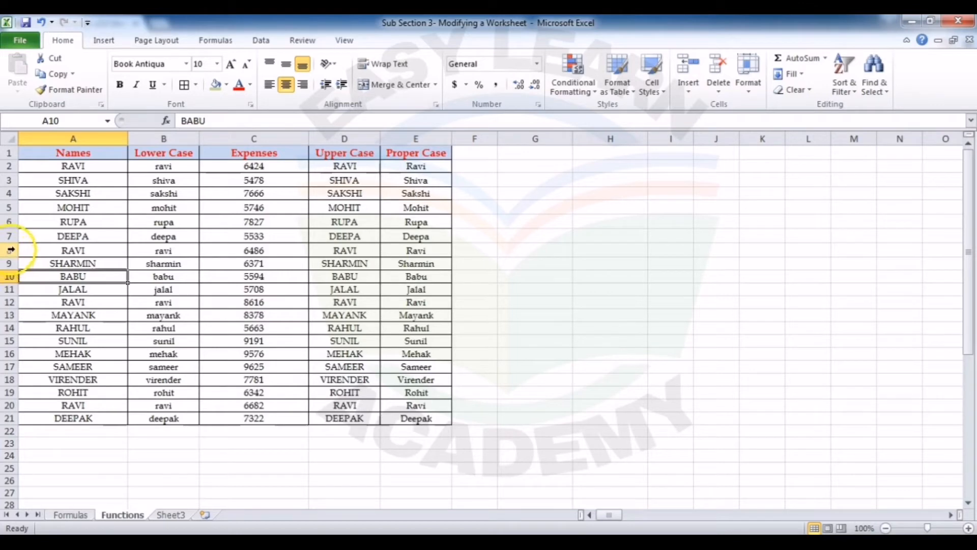
Step: Cut rows 8 to 13 of the names table and insert the cut cells at row 4
{"action": "left_click_drag", "start_coordinate": [10, 249], "coordinate": [10, 316]}
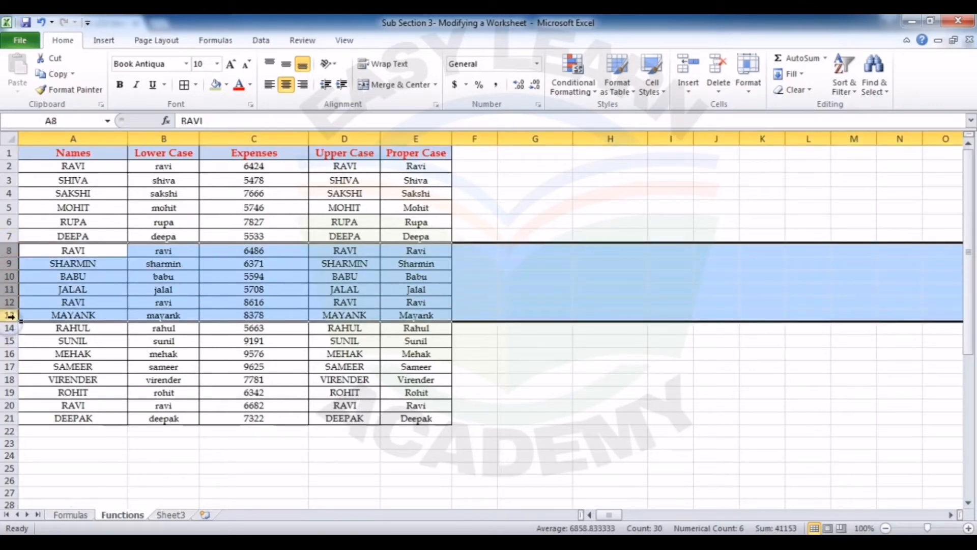
{"action": "right_click", "coordinate": [10, 316]}
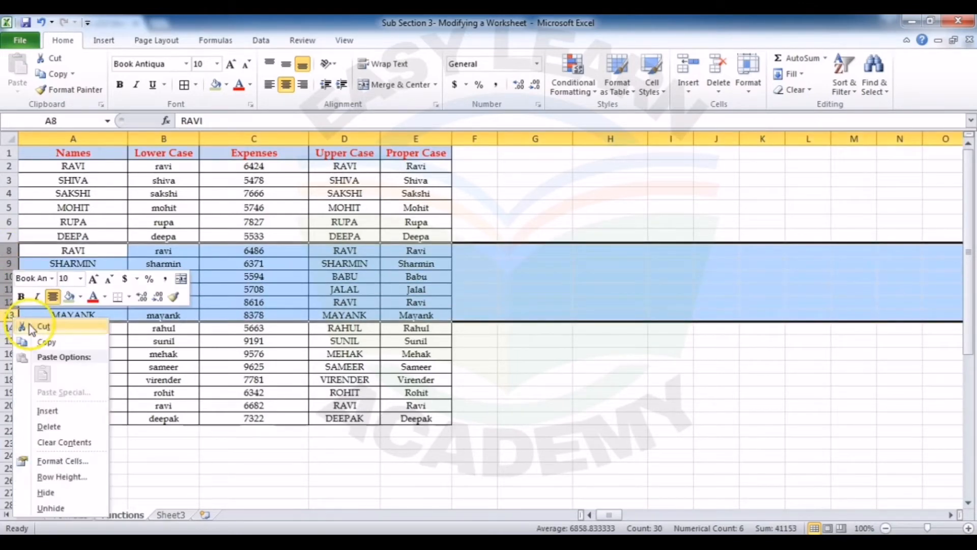
{"action": "left_click", "coordinate": [29, 324]}
{"action": "left_click", "coordinate": [9, 194]}
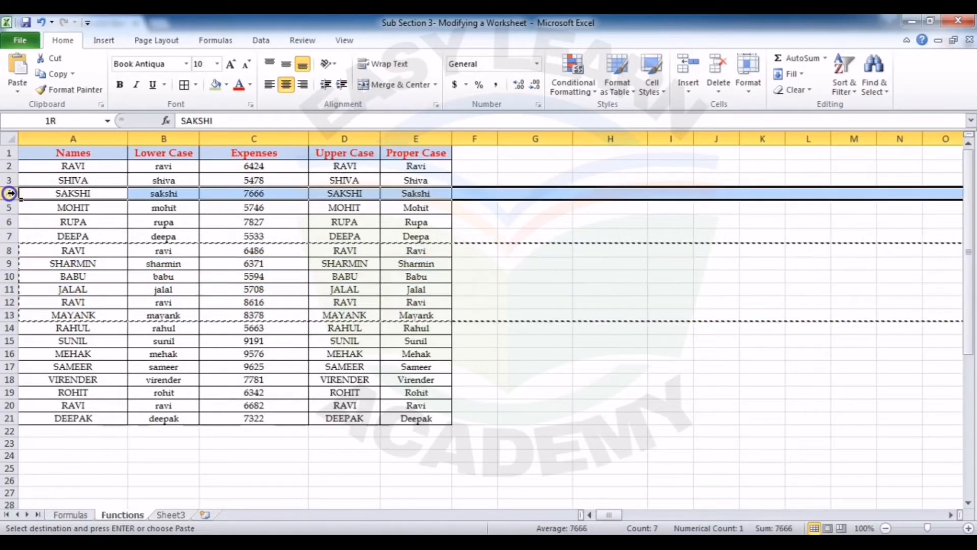
{"action": "right_click", "coordinate": [9, 194]}
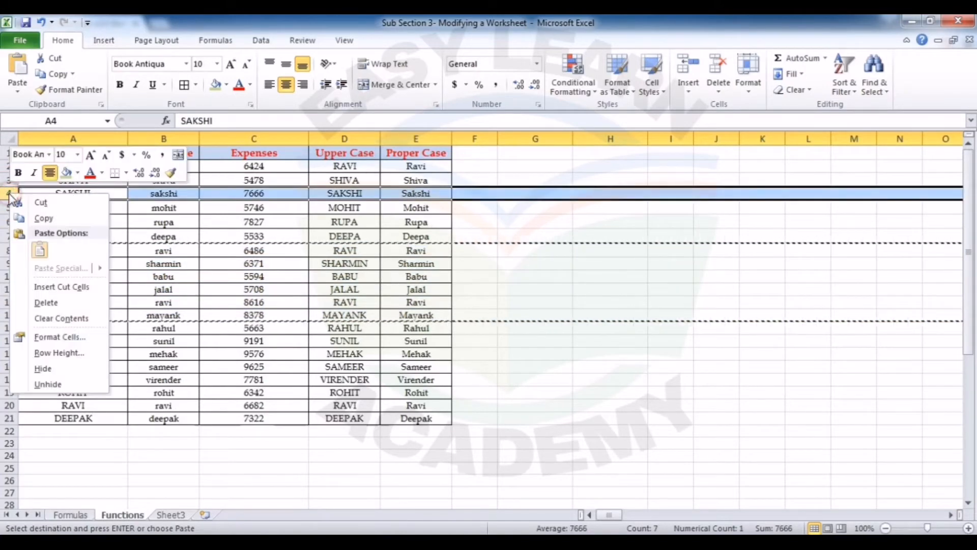
{"action": "left_click", "coordinate": [41, 287]}
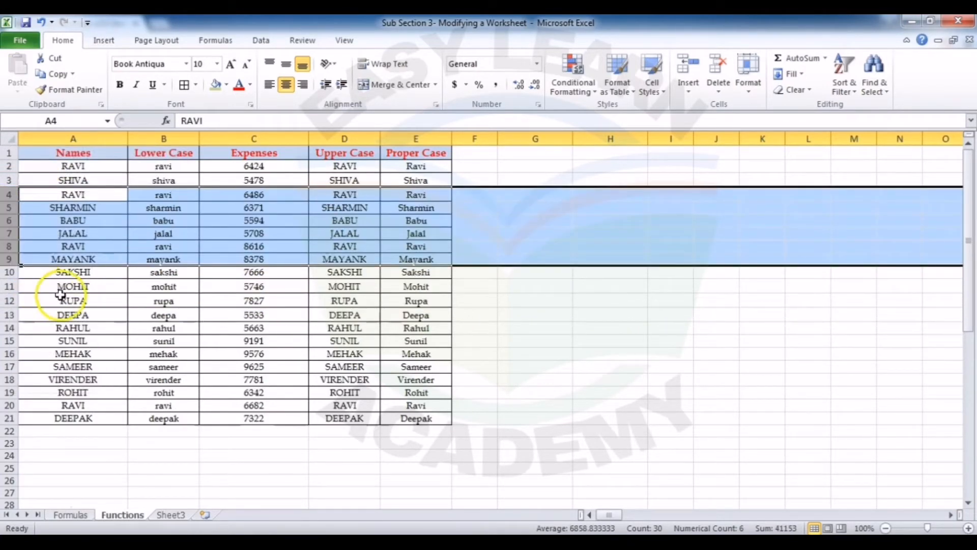
{"action": "left_click", "coordinate": [38, 301]}
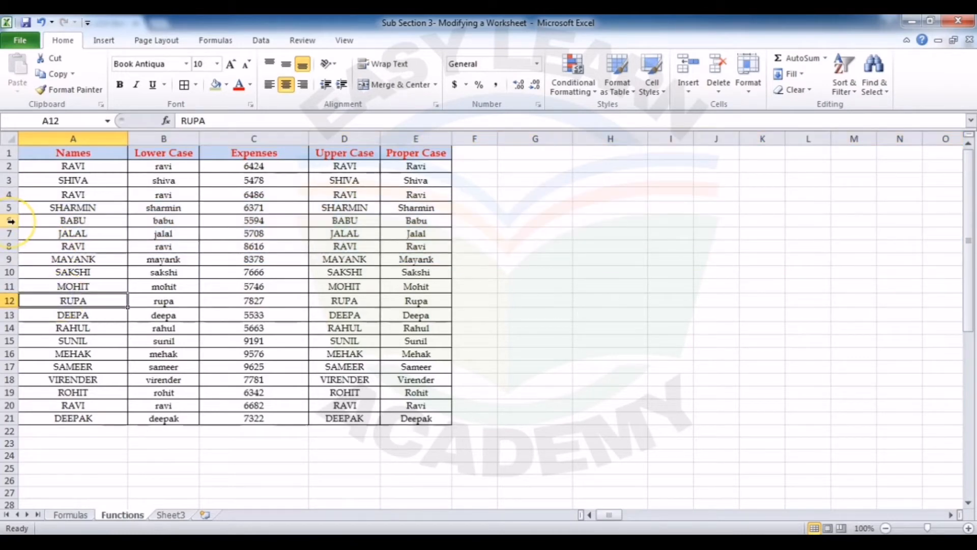
Step: Insert eight blank rows at rows 6 to 13 of the names table
{"action": "left_click_drag", "start_coordinate": [10, 221], "coordinate": [11, 315]}
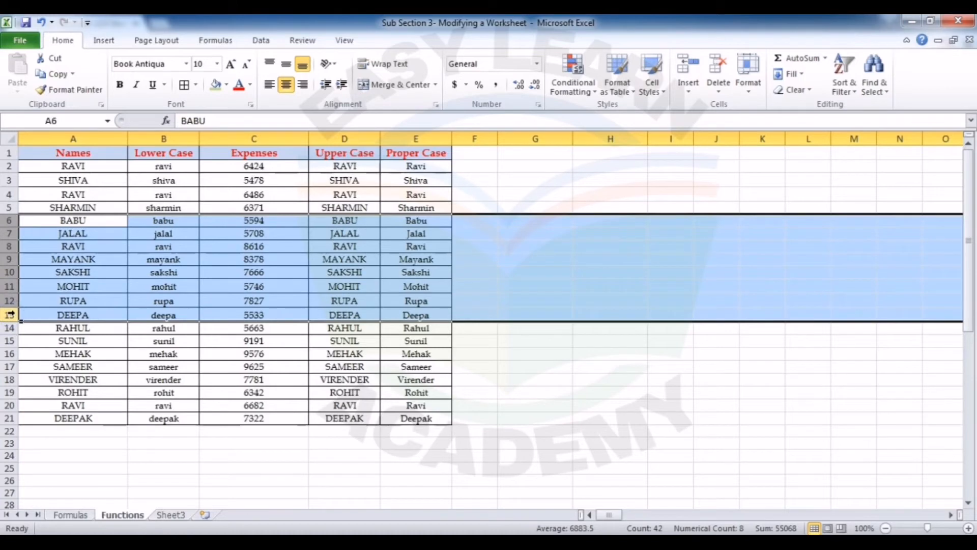
{"action": "right_click", "coordinate": [11, 315]}
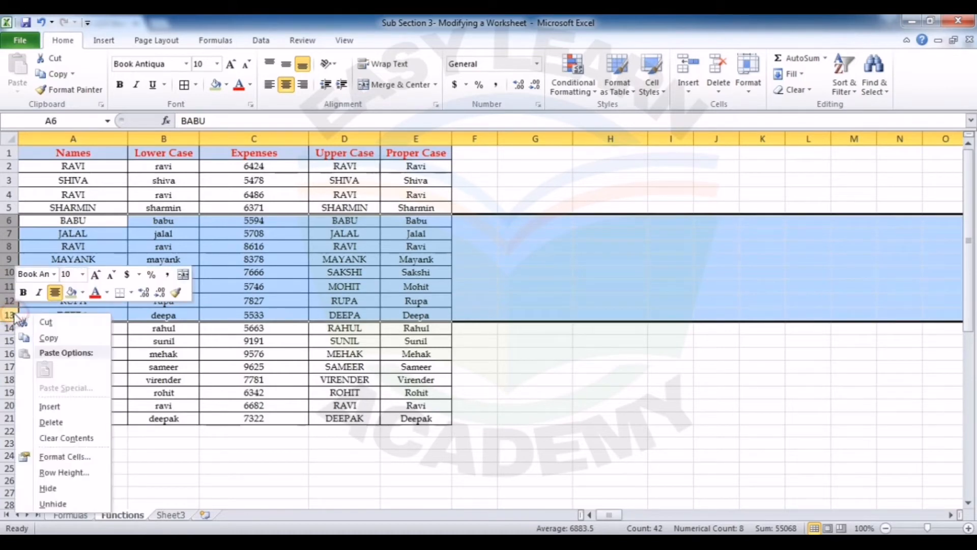
{"action": "left_click", "coordinate": [50, 407]}
{"action": "left_click", "coordinate": [211, 269]}
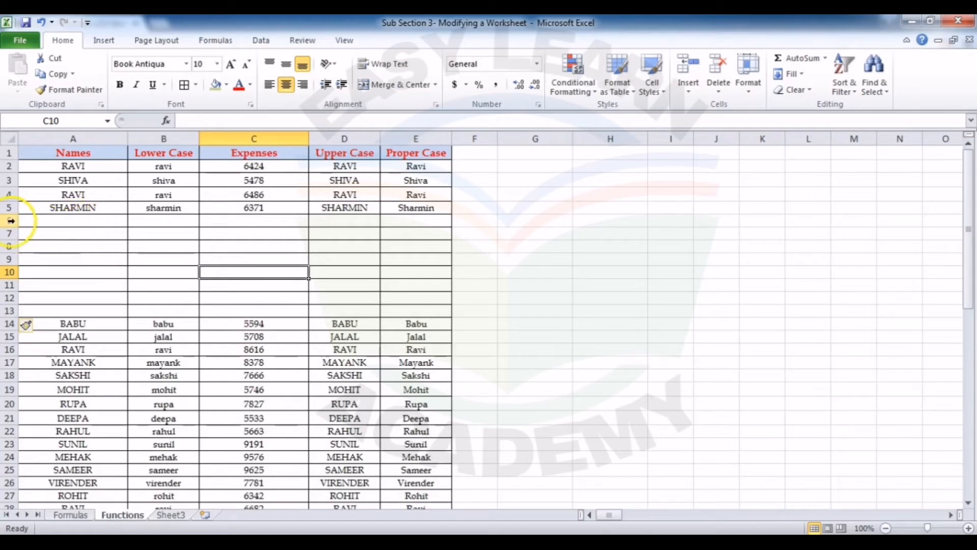
Step: Delete the eight blank rows 6 to 13 from the names table
{"action": "left_click_drag", "start_coordinate": [10, 220], "coordinate": [11, 309]}
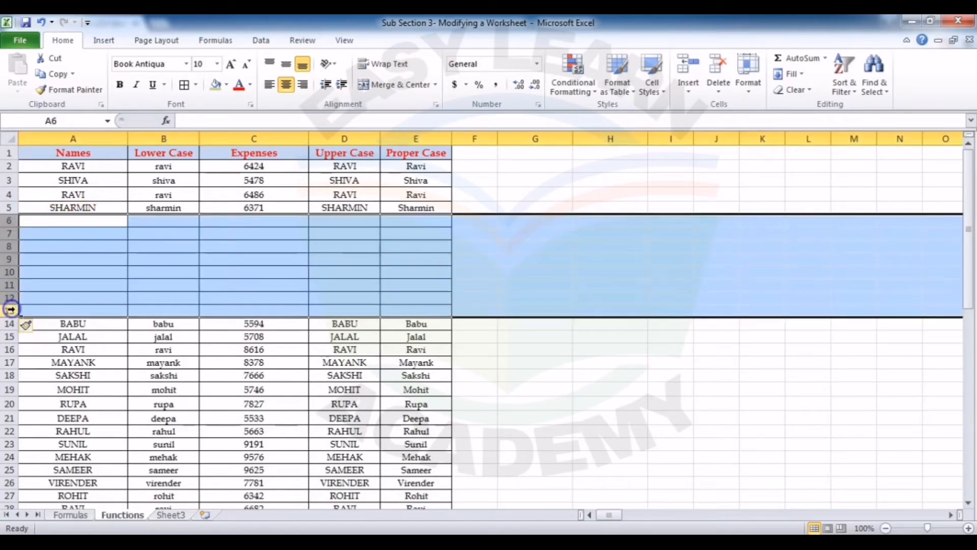
{"action": "right_click", "coordinate": [10, 310]}
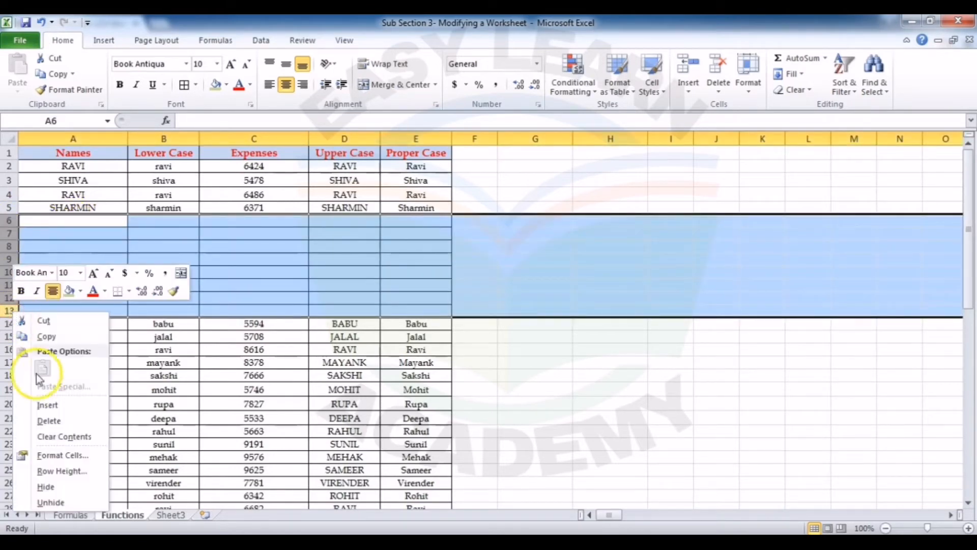
{"action": "left_click", "coordinate": [49, 420]}
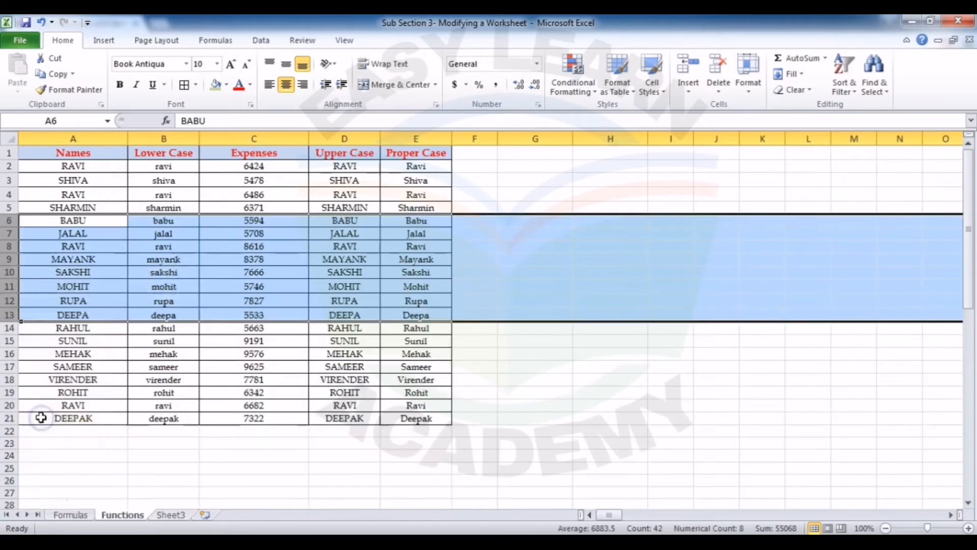
{"action": "left_click", "coordinate": [230, 248]}
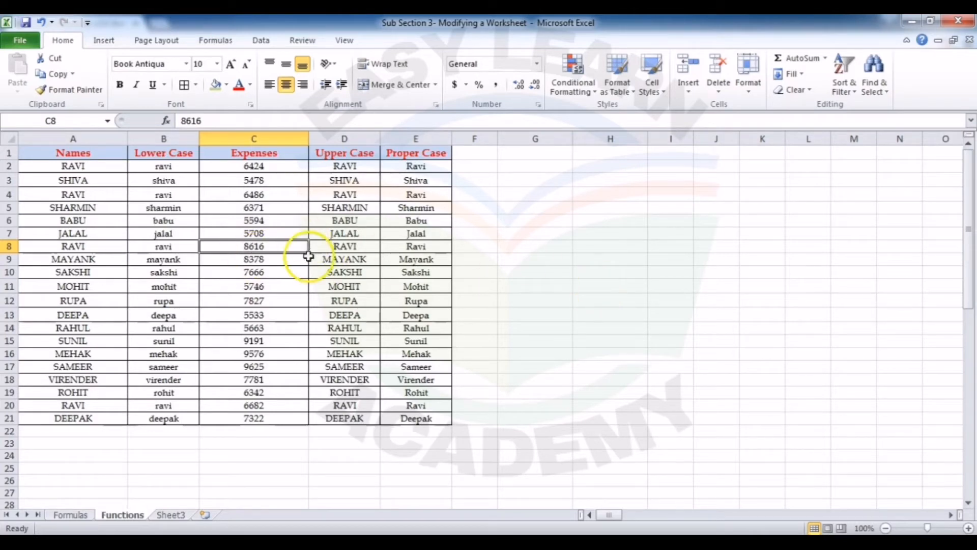
Step: Insert a blank row at row 8 of the names table
{"action": "left_click", "coordinate": [81, 248]}
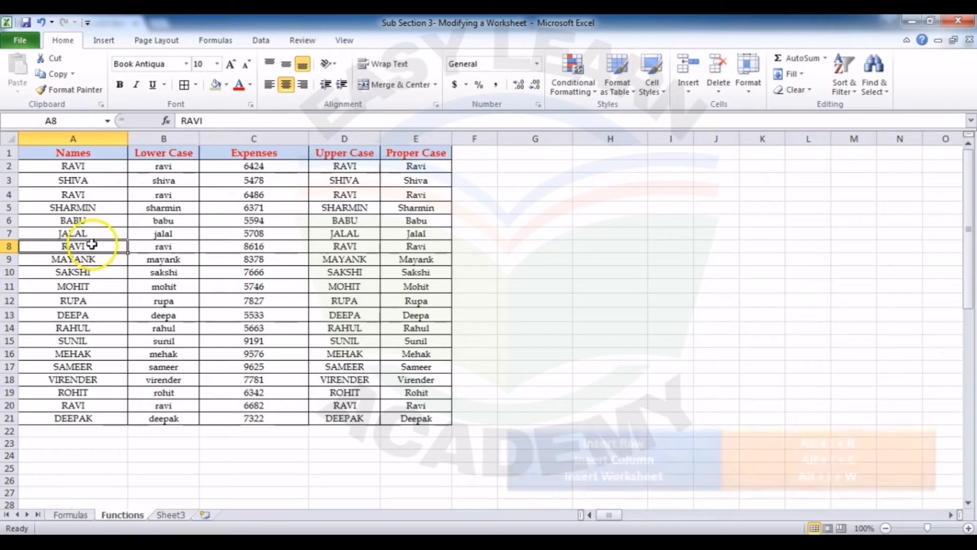
{"action": "key", "text": "alt"}
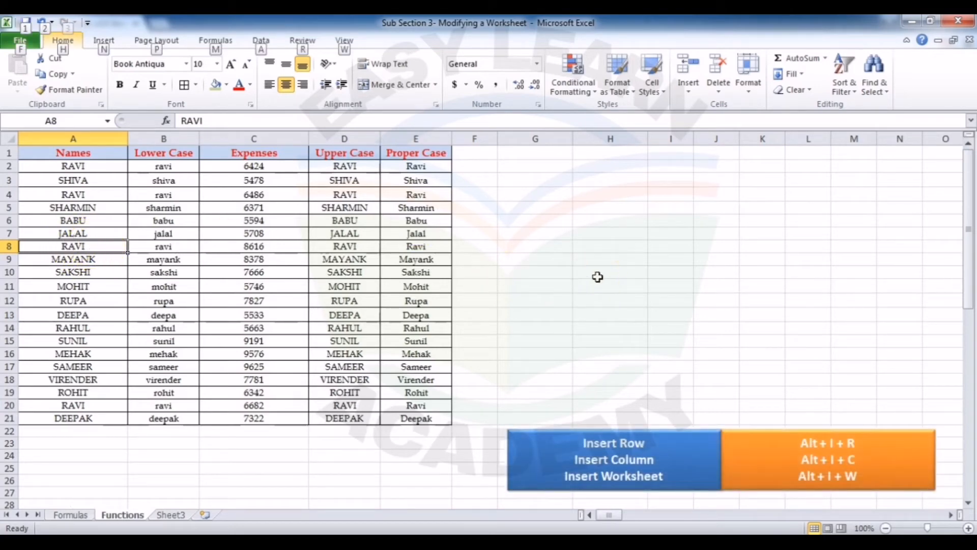
{"action": "key", "text": "i"}
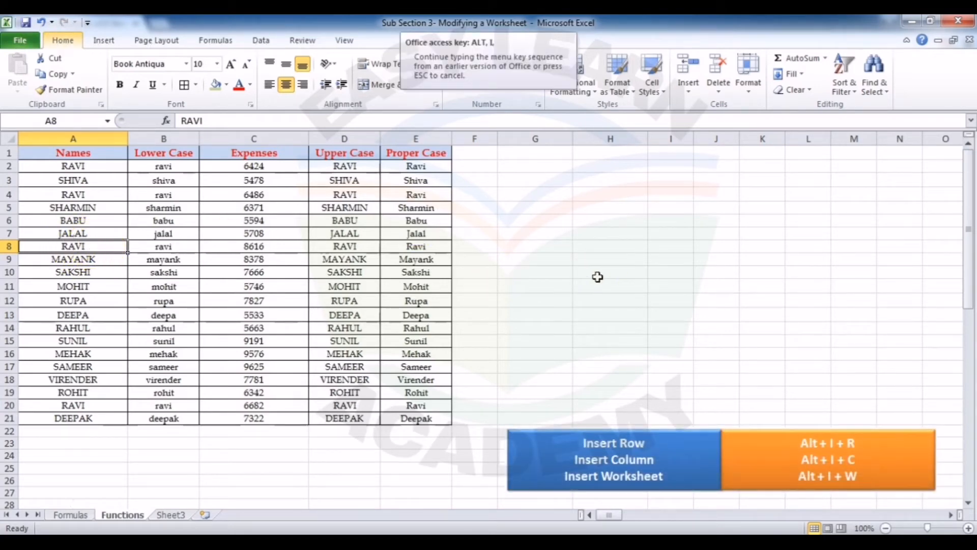
{"action": "key", "text": "r"}
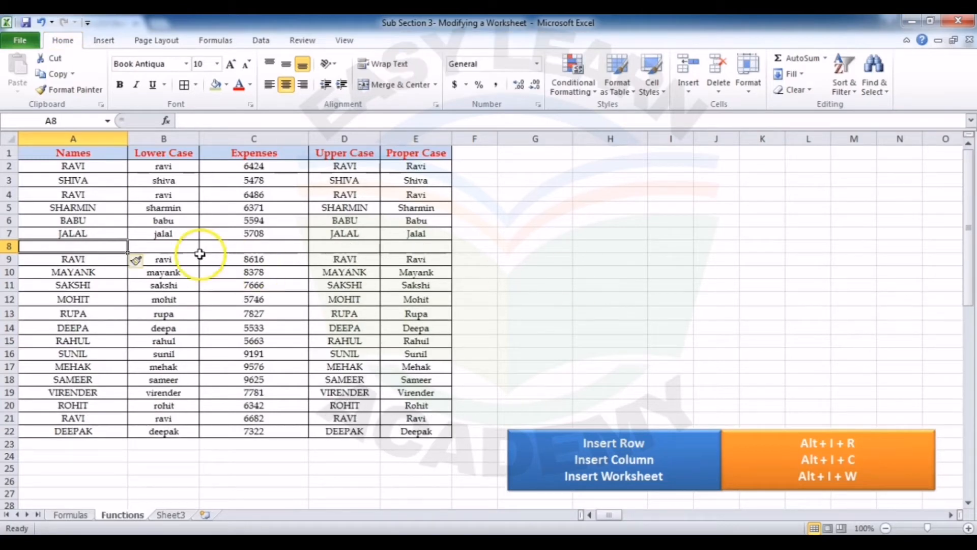
Step: Insert a blank column C between the Lower Case and Expenses columns
{"action": "left_click", "coordinate": [262, 191]}
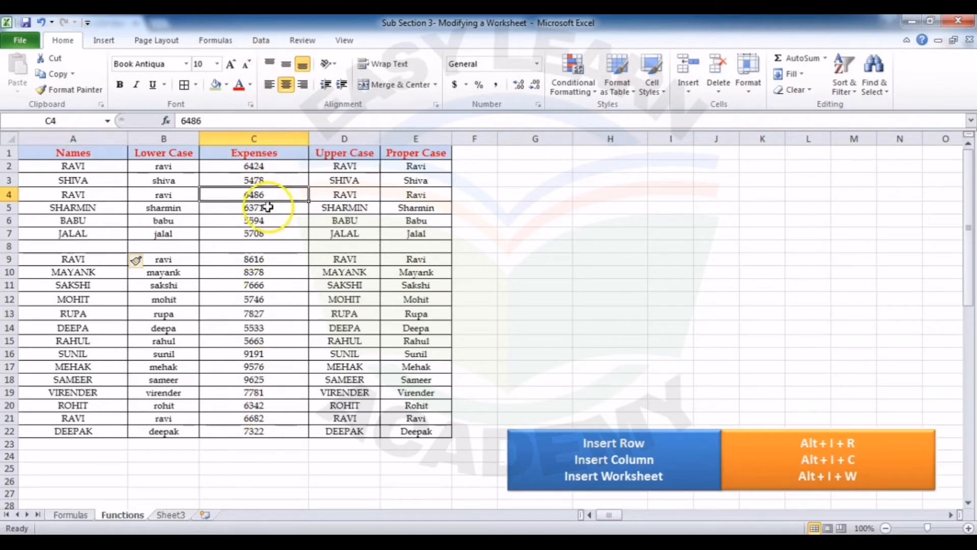
{"action": "key", "text": "alt"}
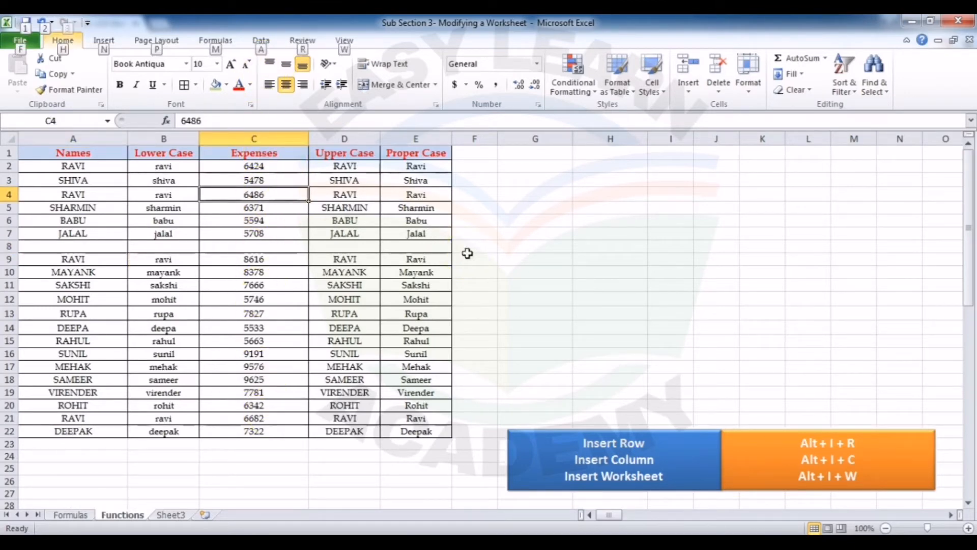
{"action": "key", "text": "i"}
{"action": "key", "text": "c"}
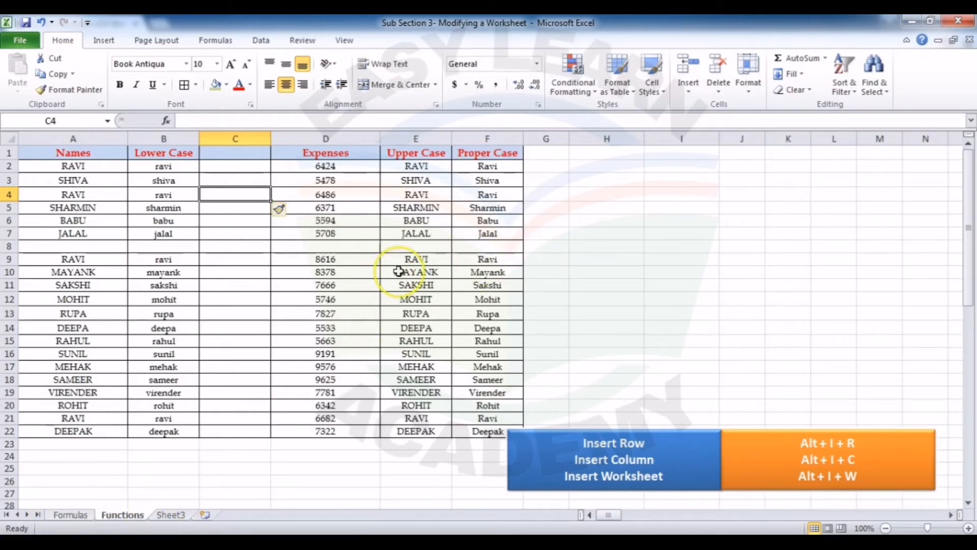
Step: Insert a new worksheet before the Functions sheet, and return to the Functions sheet
{"action": "key", "text": "alt"}
{"action": "key", "text": "i"}
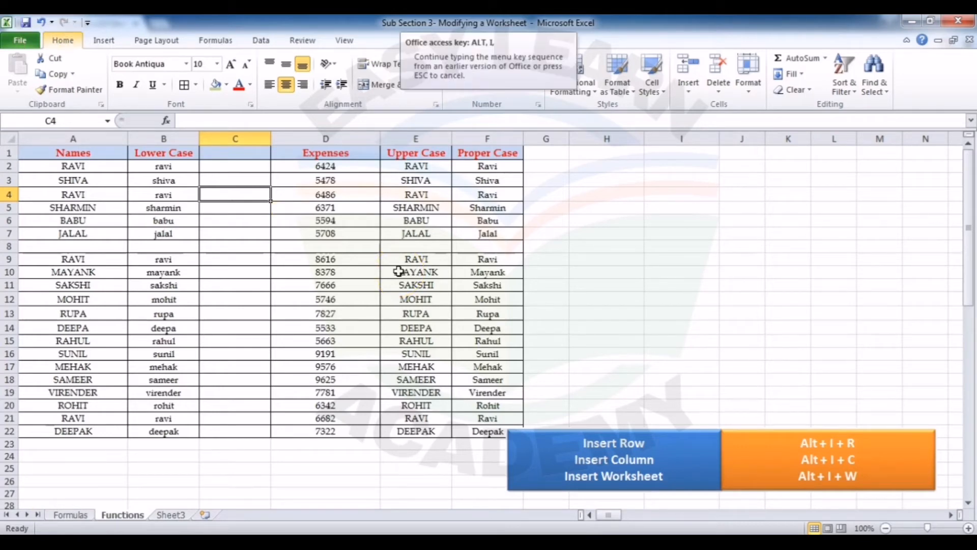
{"action": "key", "text": "w"}
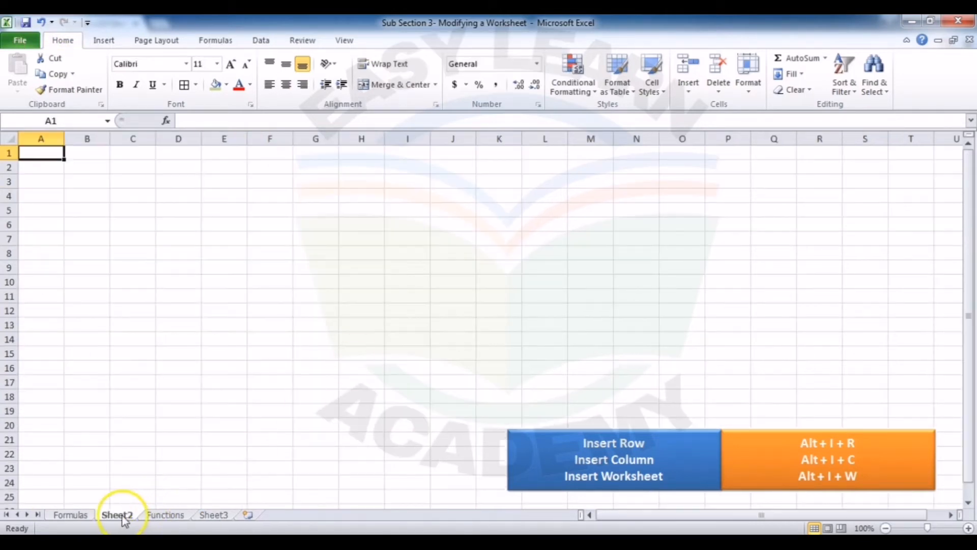
{"action": "left_click", "coordinate": [159, 516]}
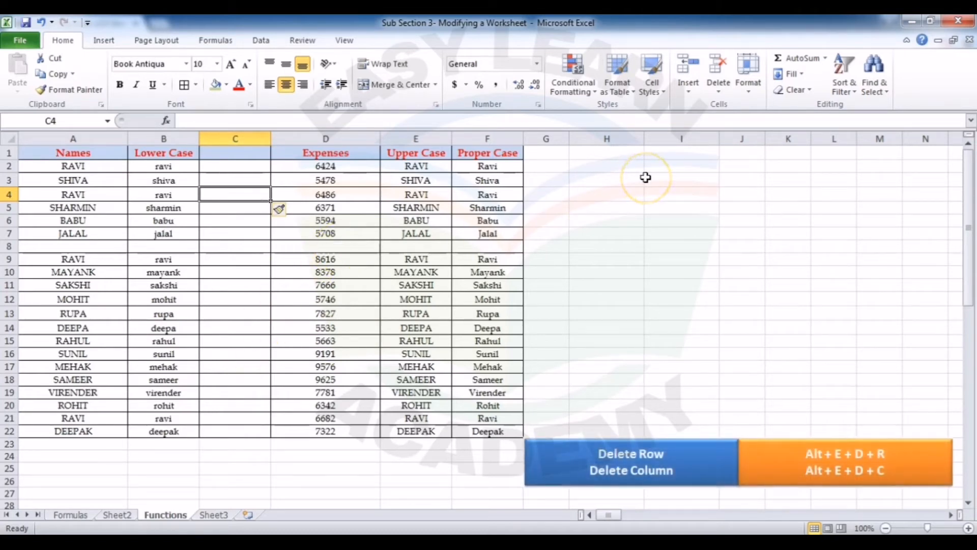
Step: Delete the entire blank column C between the Lower Case and Expenses columns
{"action": "key", "text": "alt"}
{"action": "key", "text": "e"}
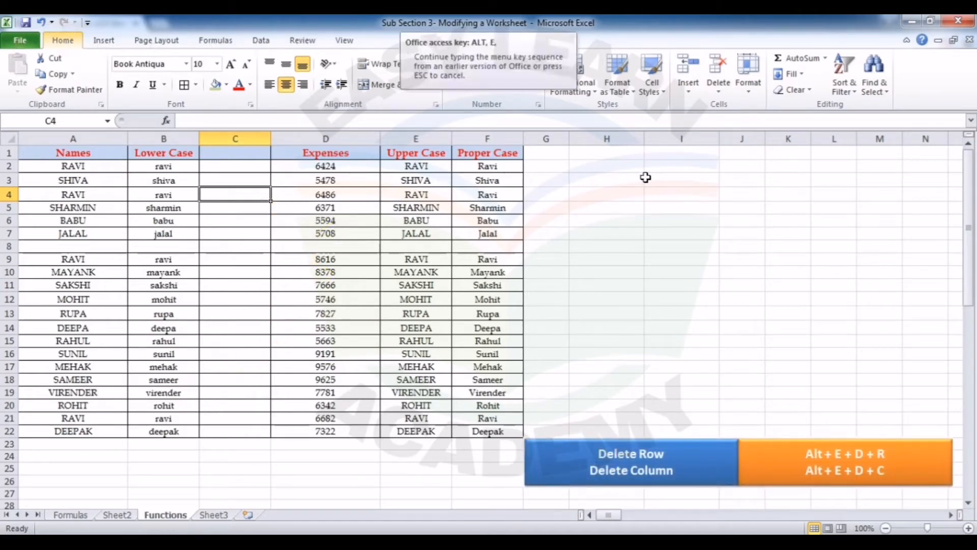
{"action": "key", "text": "d"}
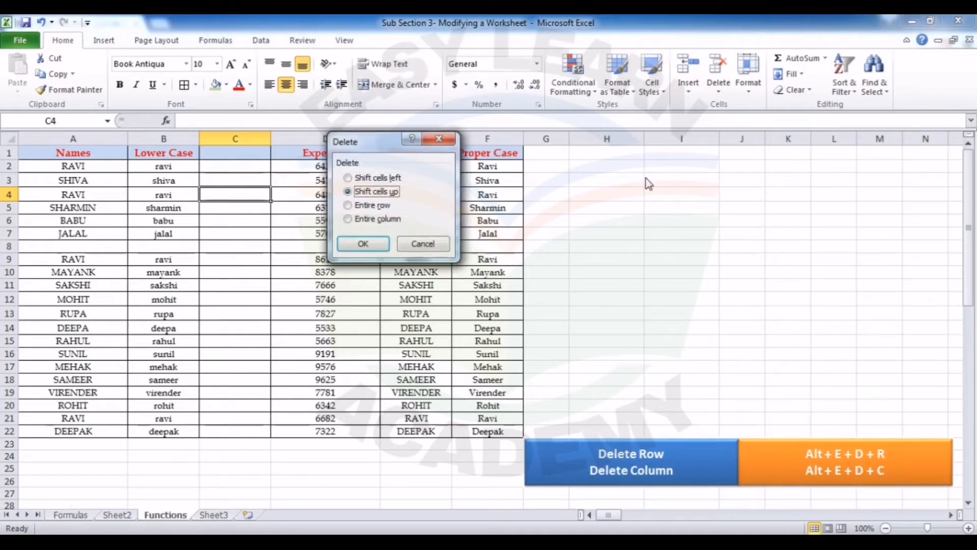
{"action": "key", "text": "r"}
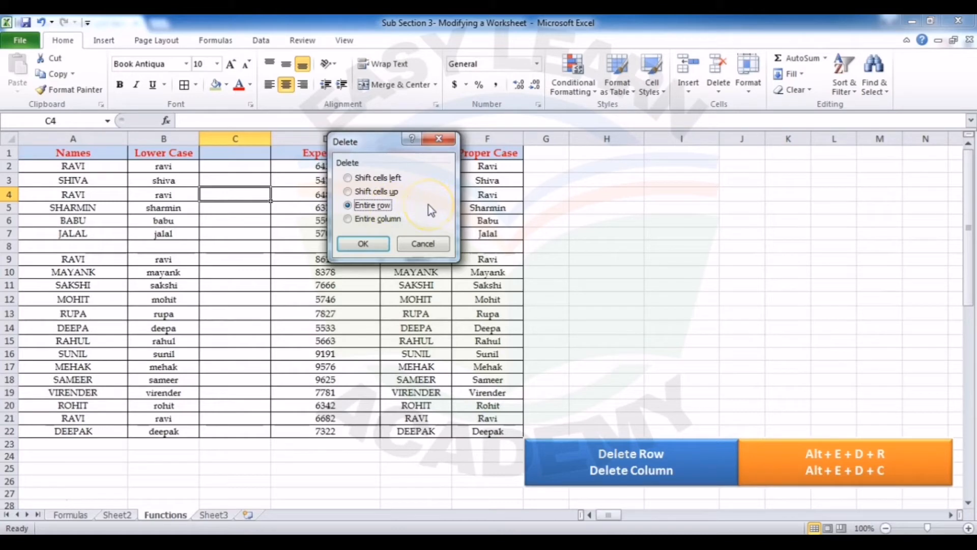
{"action": "key", "text": "c"}
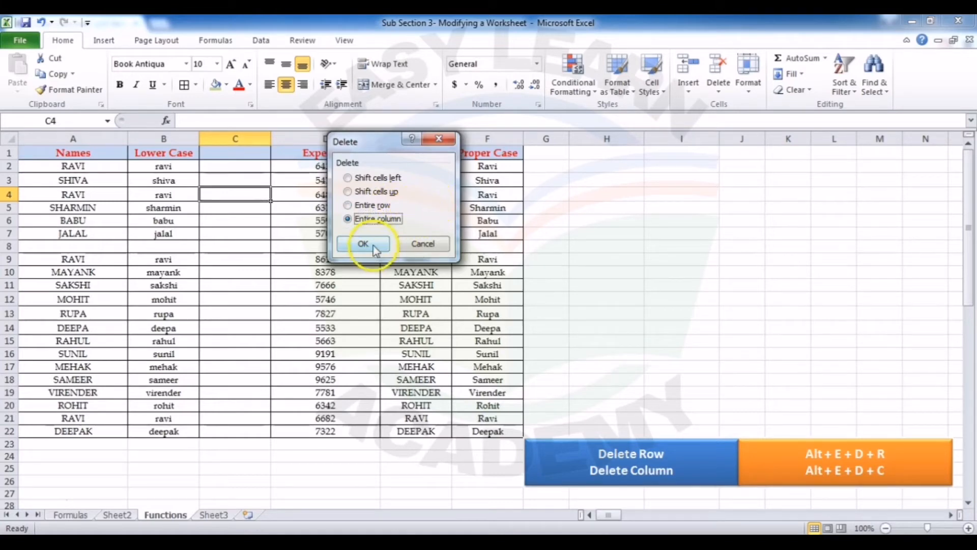
{"action": "left_click", "coordinate": [376, 248]}
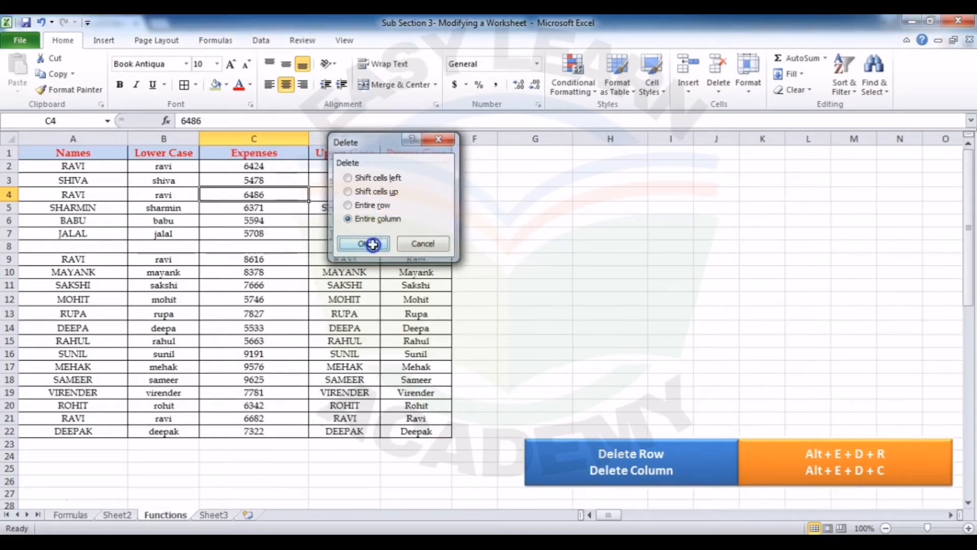
Step: Delete the entire blank row 8 from the names table
{"action": "left_click", "coordinate": [261, 249]}
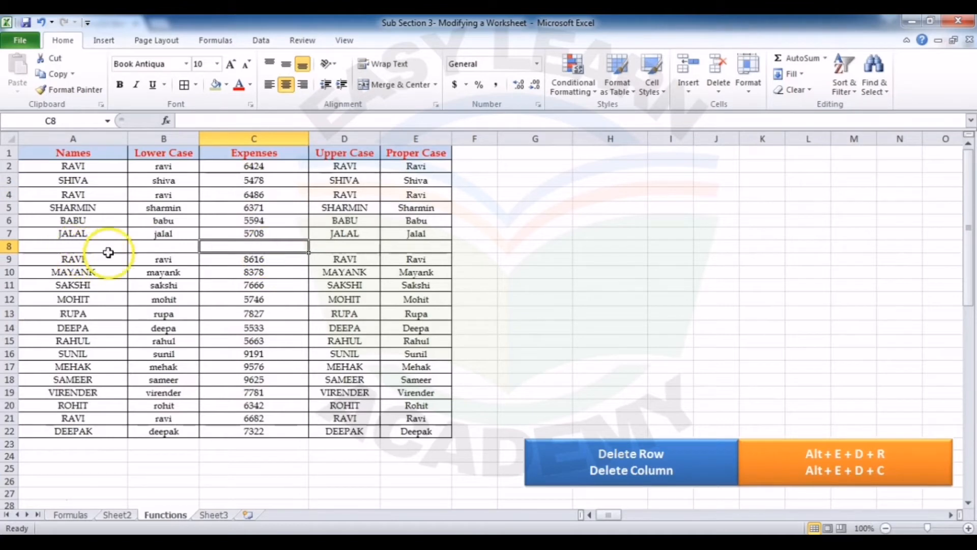
{"action": "key", "text": "alt"}
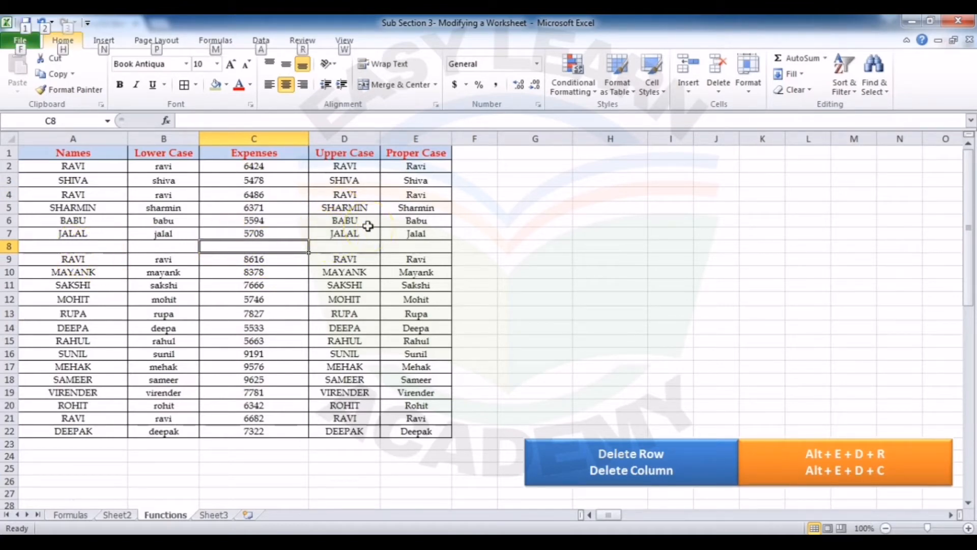
{"action": "key", "text": "e"}
{"action": "key", "text": "d"}
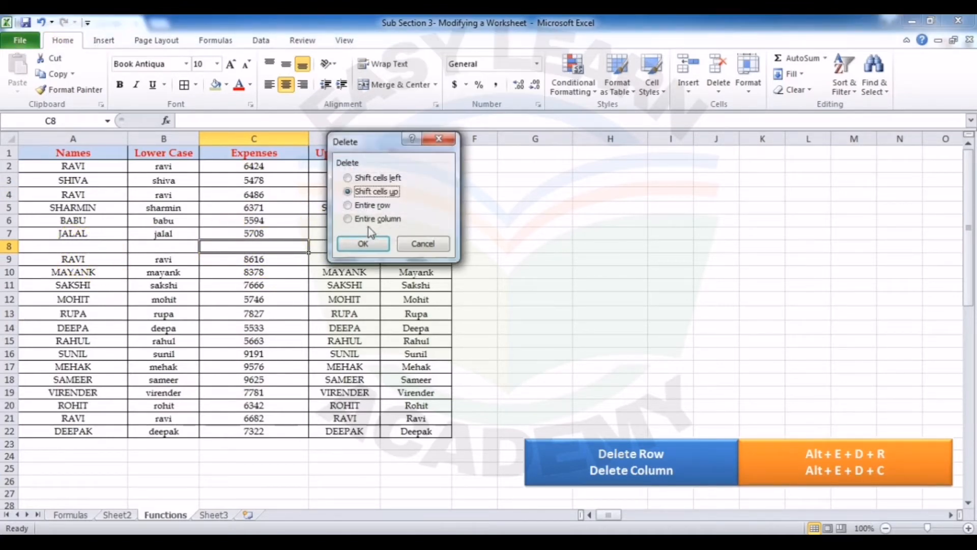
{"action": "key", "text": "r"}
{"action": "left_click", "coordinate": [367, 244]}
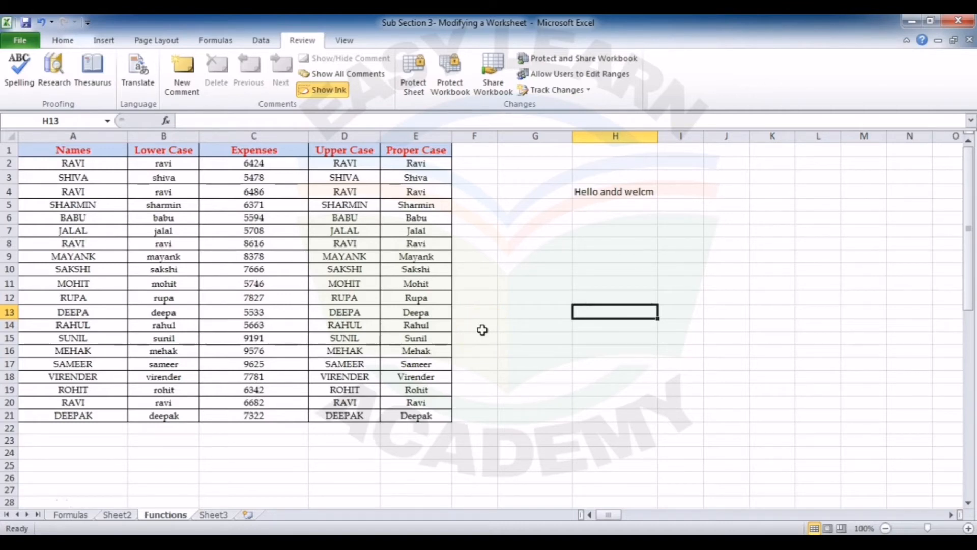
Step: Find the first name listed in A2 across the Functions sheet, stepping through its occurrences with the extended search options collapsed
{"action": "key", "text": "ctrl+f"}
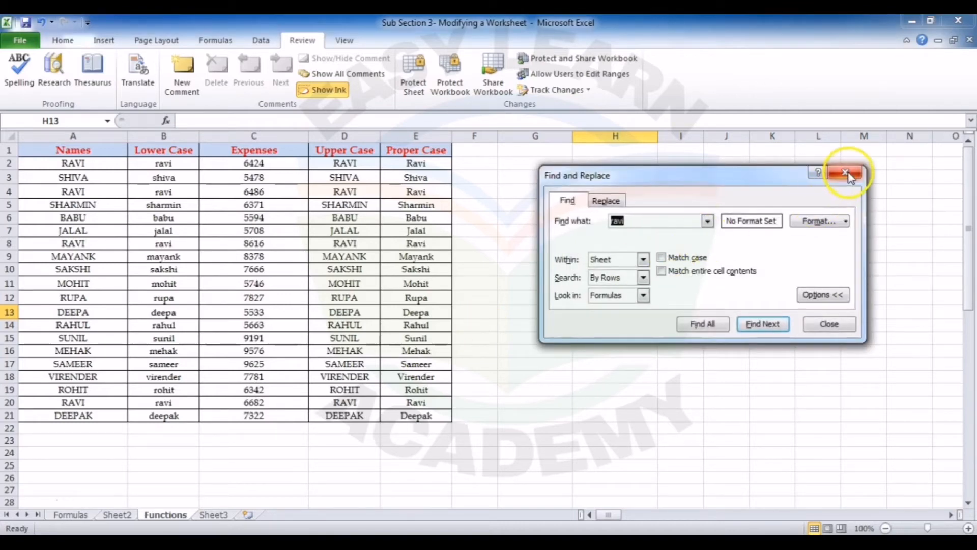
{"action": "left_click", "coordinate": [846, 173]}
{"action": "left_click", "coordinate": [59, 42]}
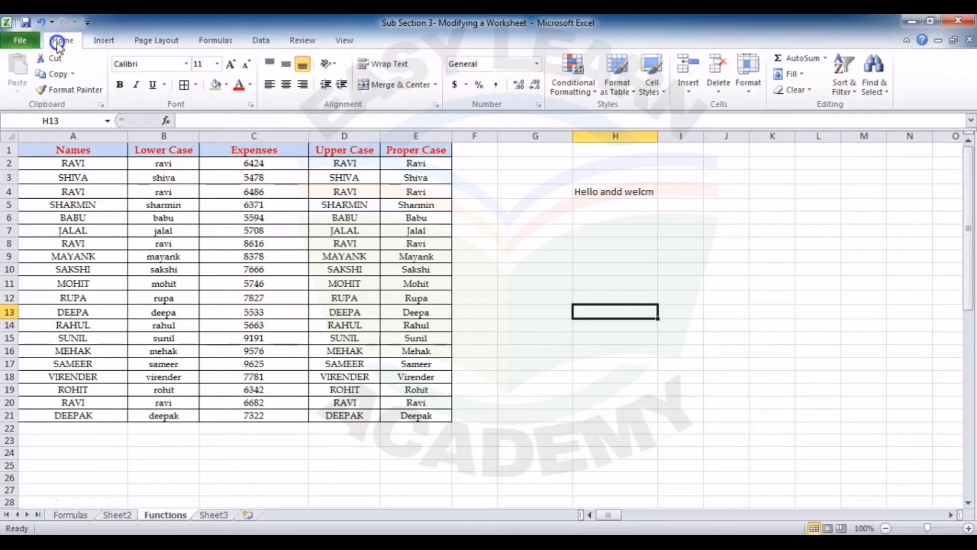
{"action": "left_click", "coordinate": [884, 89]}
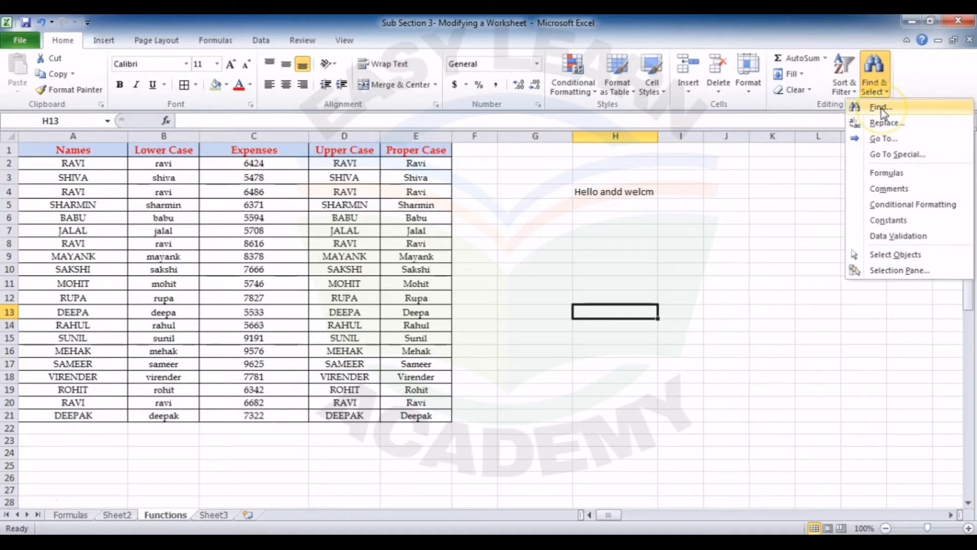
{"action": "left_click", "coordinate": [885, 108]}
{"action": "double_click", "coordinate": [630, 219]}
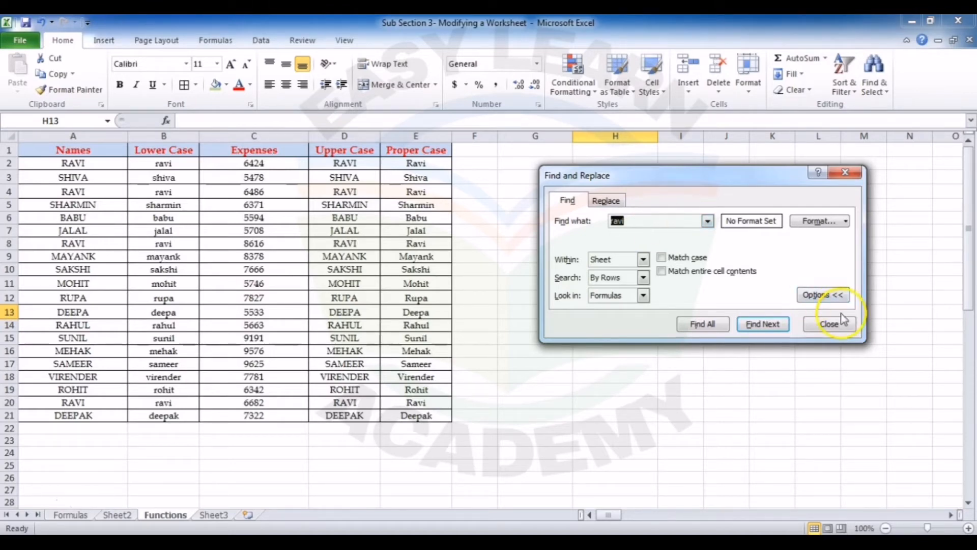
{"action": "left_click", "coordinate": [823, 295]}
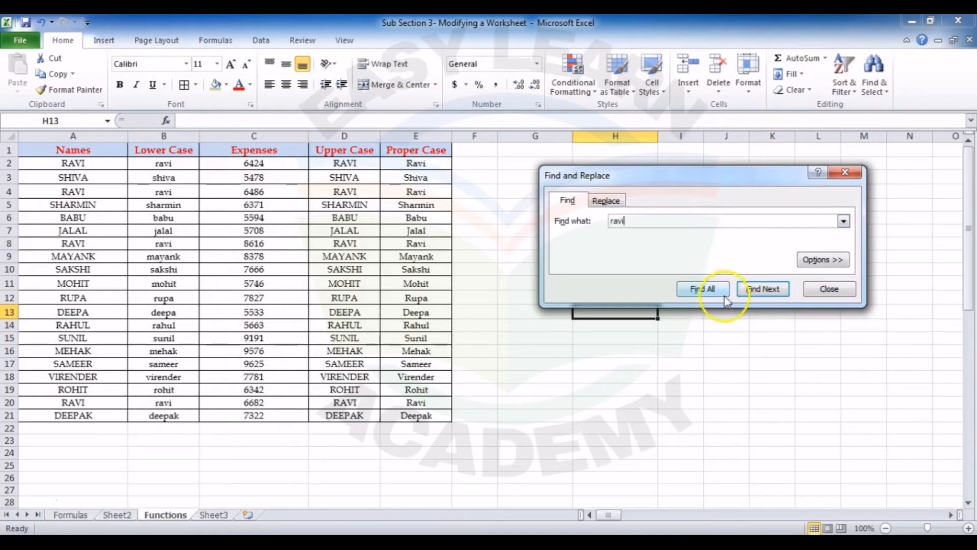
{"action": "left_click", "coordinate": [744, 288]}
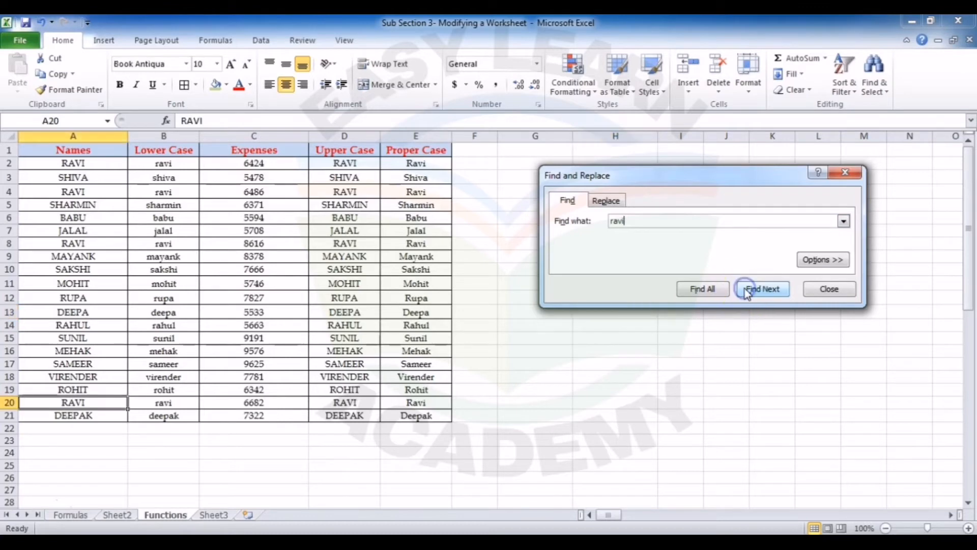
{"action": "left_click", "coordinate": [744, 288]}
{"action": "left_click", "coordinate": [744, 289]}
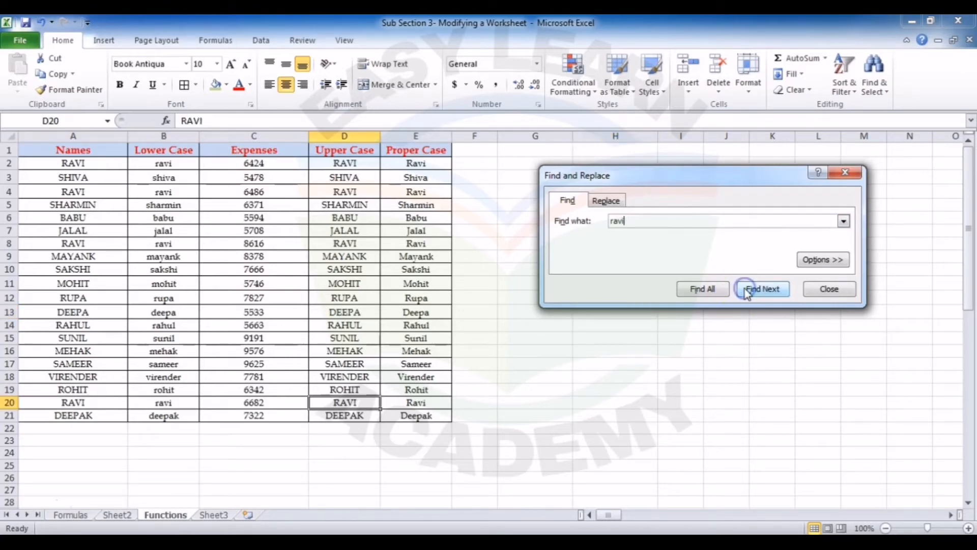
Step: List all occurrences of the searched name in an enlarged results list, go to the match in B4, and close the search
{"action": "left_click", "coordinate": [713, 289]}
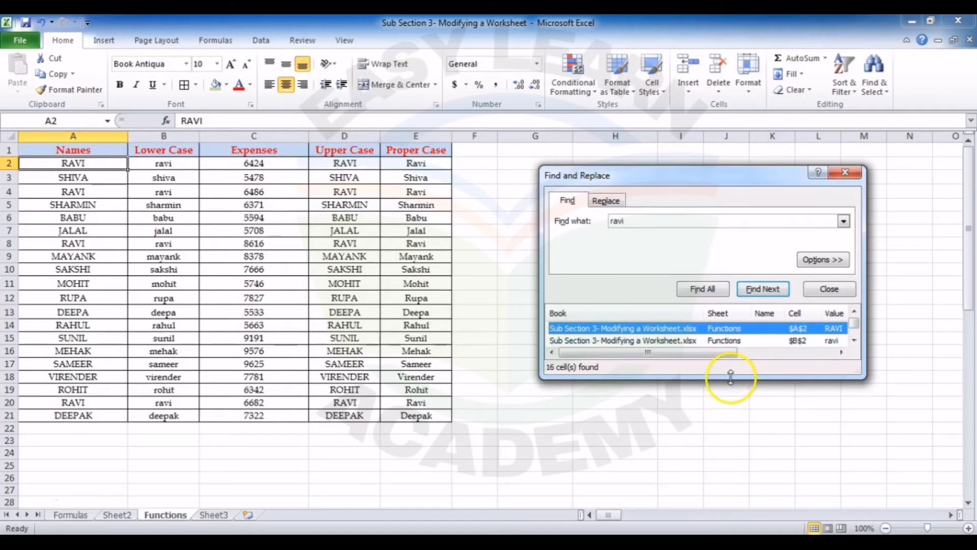
{"action": "left_click_drag", "start_coordinate": [731, 377], "coordinate": [730, 513]}
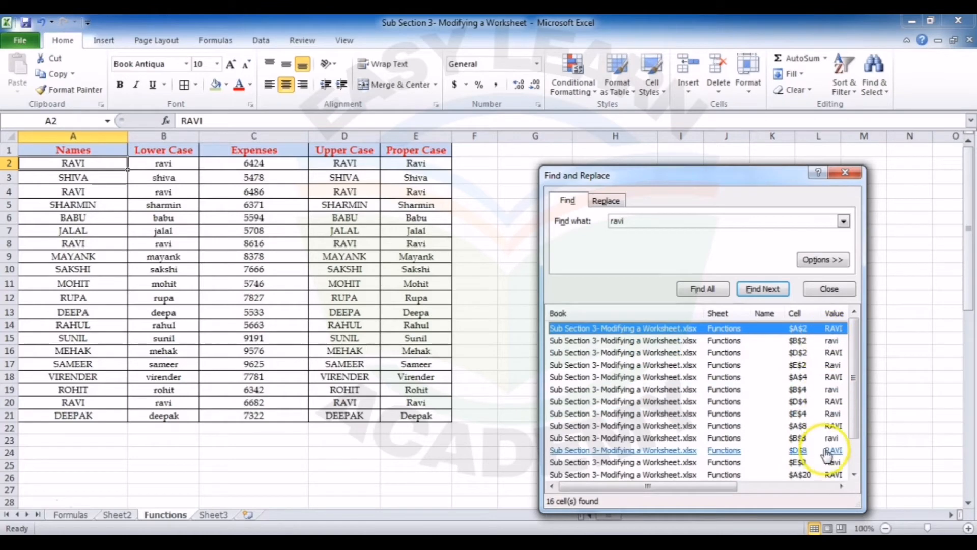
{"action": "left_click", "coordinate": [687, 391]}
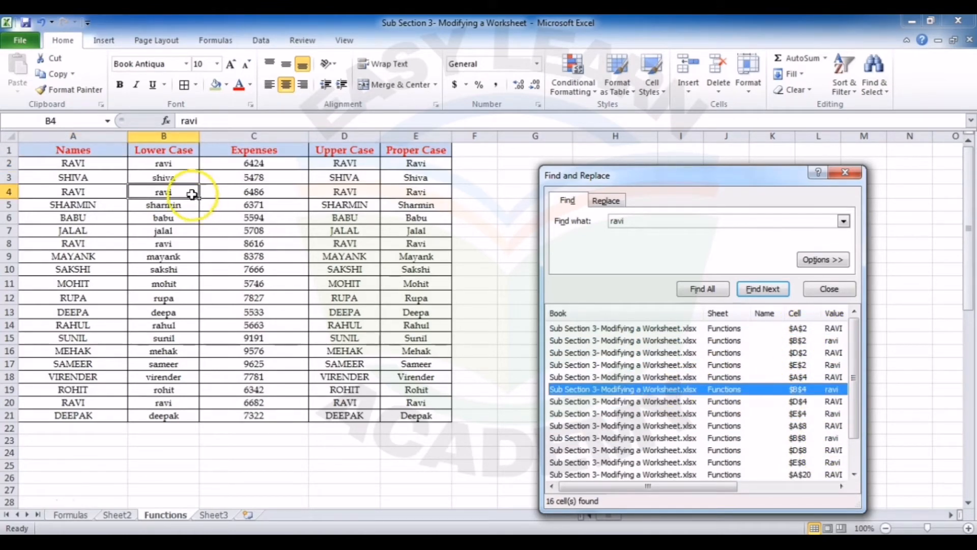
{"action": "key", "text": "Escape"}
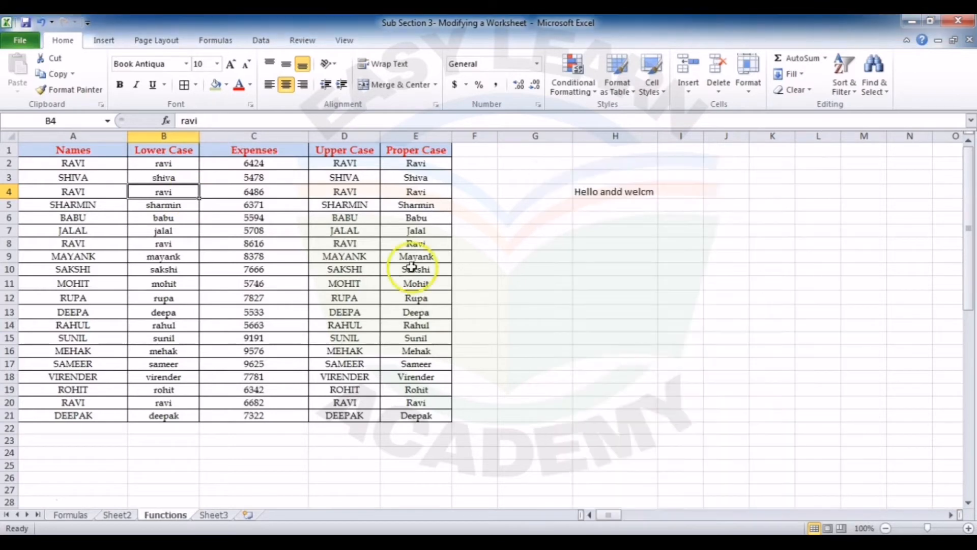
Step: Search for the same name only within A2:A21 of the Names column, stepping through the matches
{"action": "left_click_drag", "start_coordinate": [98, 164], "coordinate": [98, 177]}
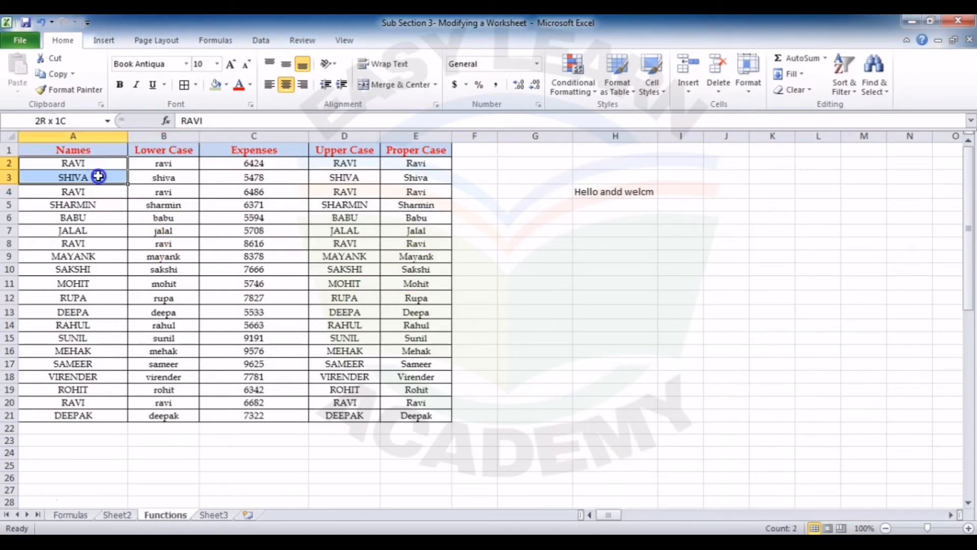
{"action": "left_click", "coordinate": [87, 314]}
{"action": "left_click", "coordinate": [97, 136]}
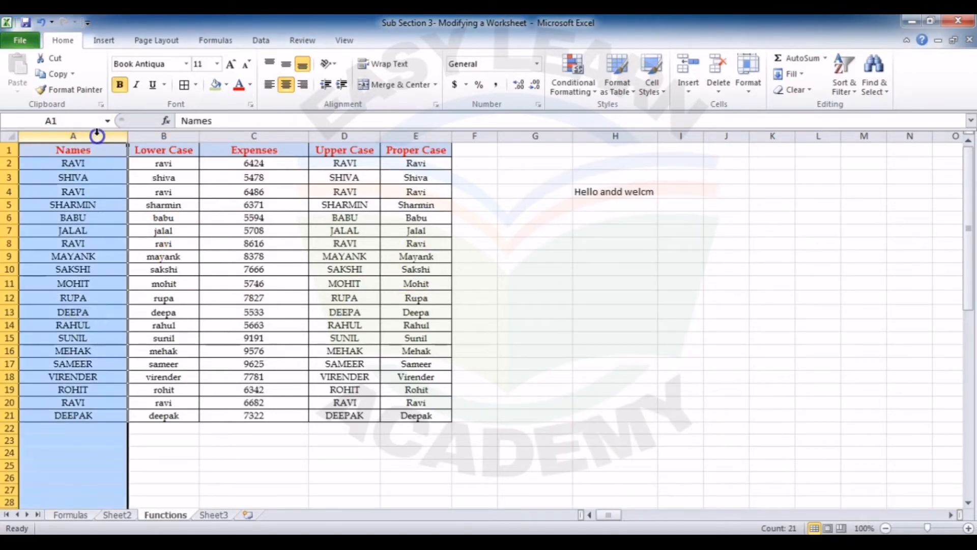
{"action": "left_click", "coordinate": [98, 217]}
{"action": "left_click_drag", "start_coordinate": [103, 166], "coordinate": [105, 416]}
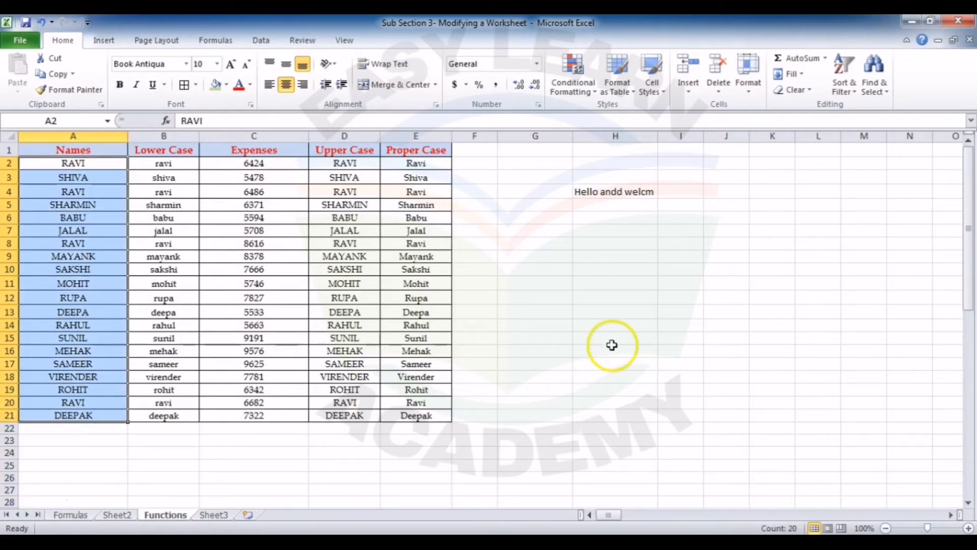
{"action": "key", "text": "ctrl+f"}
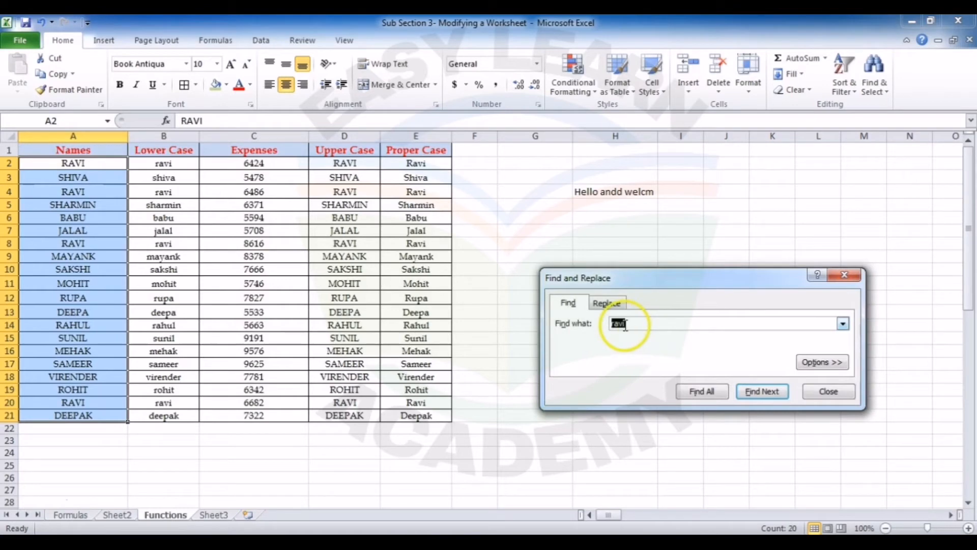
{"action": "left_click", "coordinate": [763, 393]}
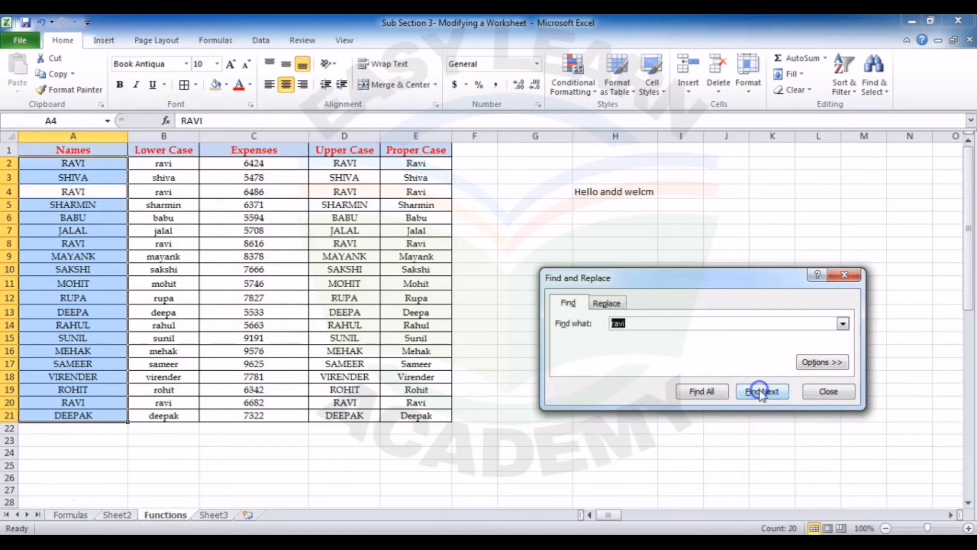
{"action": "left_click", "coordinate": [762, 393]}
{"action": "left_click", "coordinate": [763, 394]}
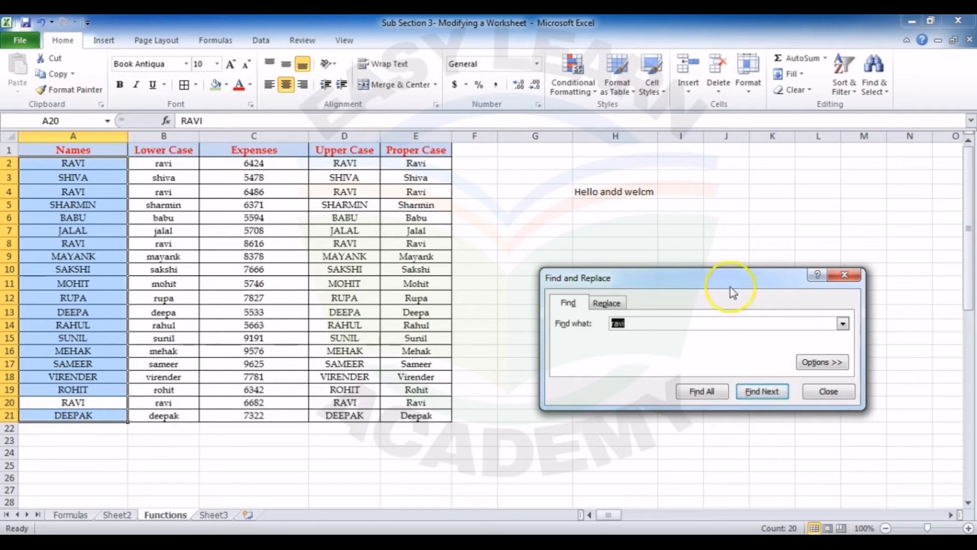
Step: Replace all occurrences of the searched name in A2:A21 with the proper-case name shown in E17, and clear the selection
{"action": "left_click", "coordinate": [621, 308]}
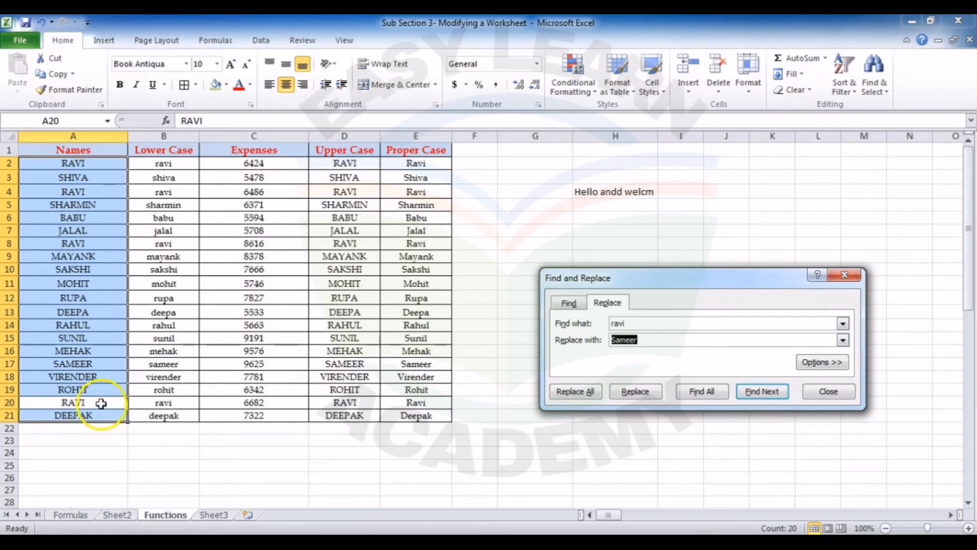
{"action": "left_click", "coordinate": [589, 396]}
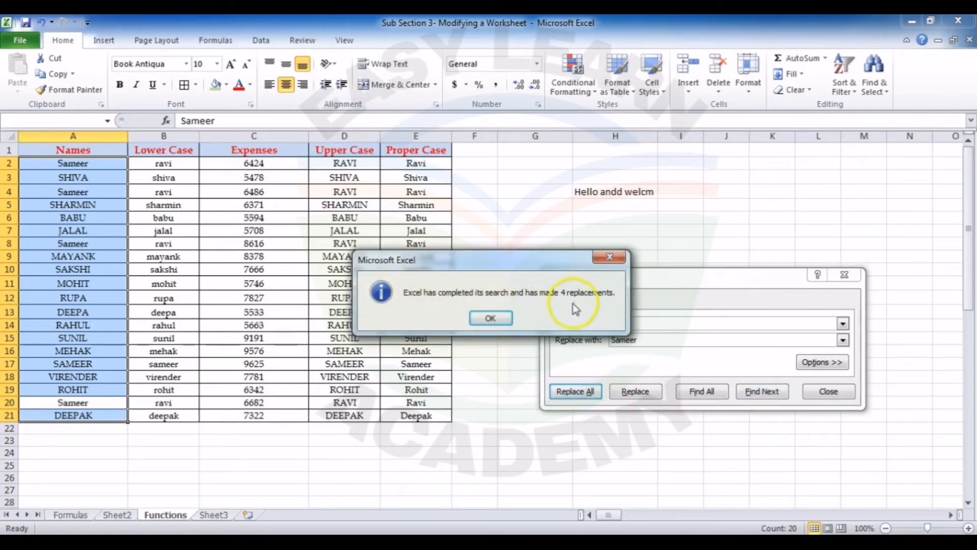
{"action": "left_click", "coordinate": [495, 319]}
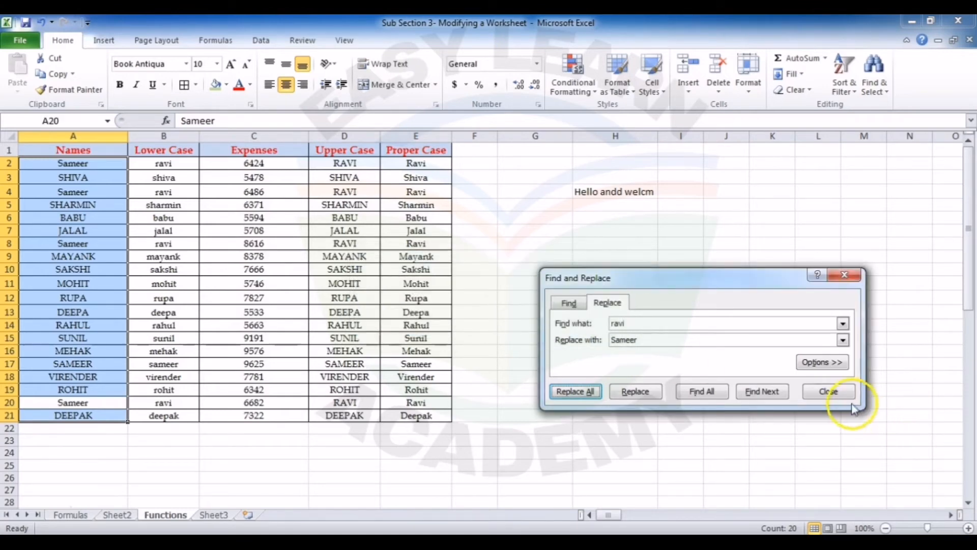
{"action": "left_click", "coordinate": [831, 390]}
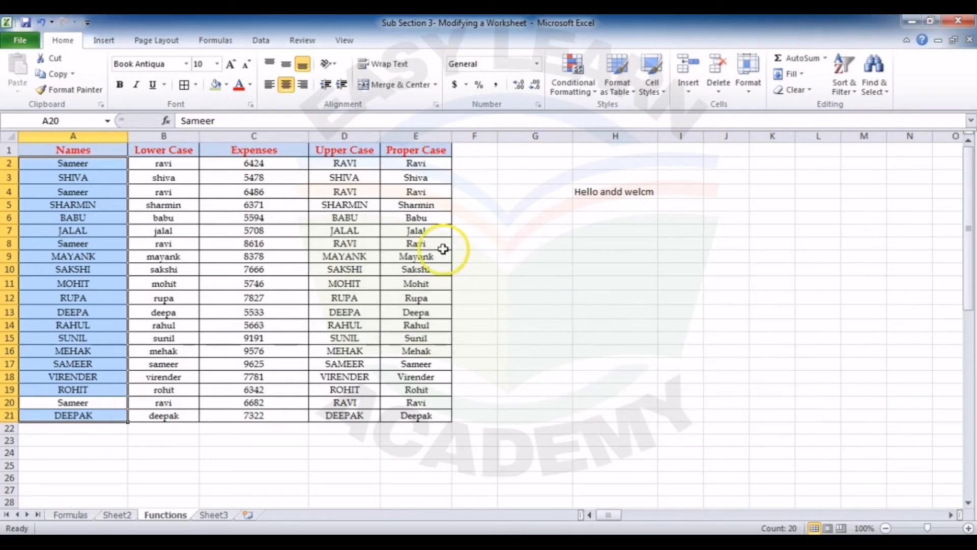
{"action": "left_click", "coordinate": [503, 256]}
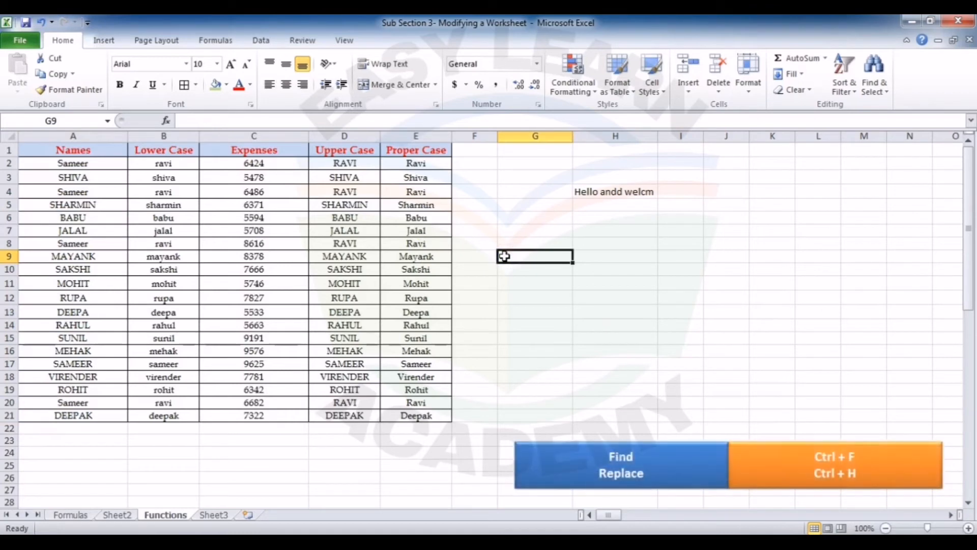
{"action": "key", "text": "ctrl+h"}
{"action": "left_click", "coordinate": [620, 310]}
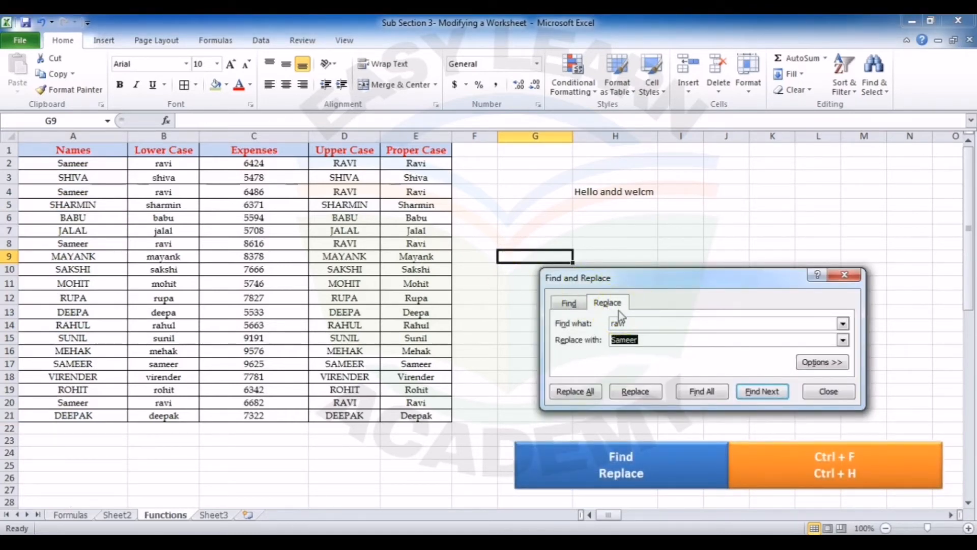
{"action": "left_click", "coordinate": [844, 276]}
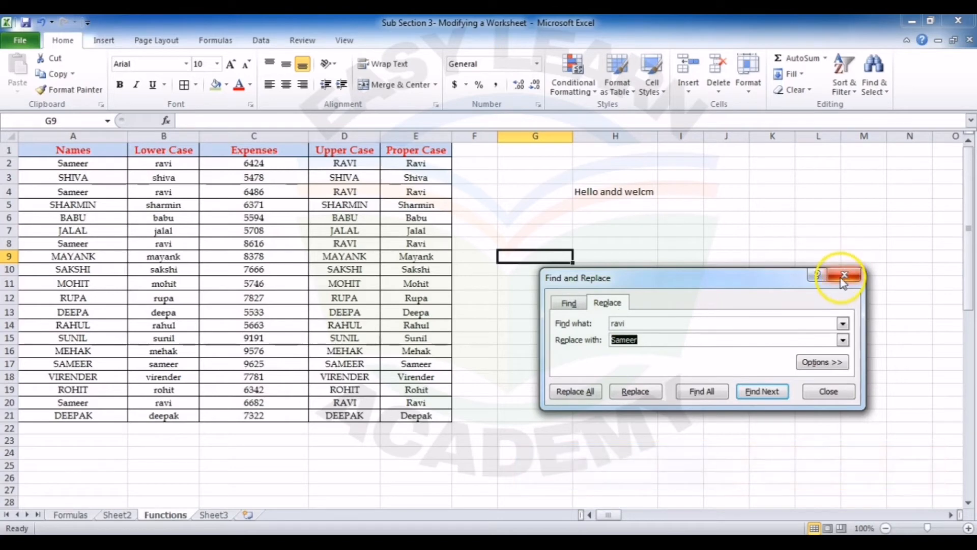
Step: Spell-check the text in H4, changing "andd" to "and" and "welcm" to "welcome", and end the check at the following word
{"action": "left_click", "coordinate": [695, 272]}
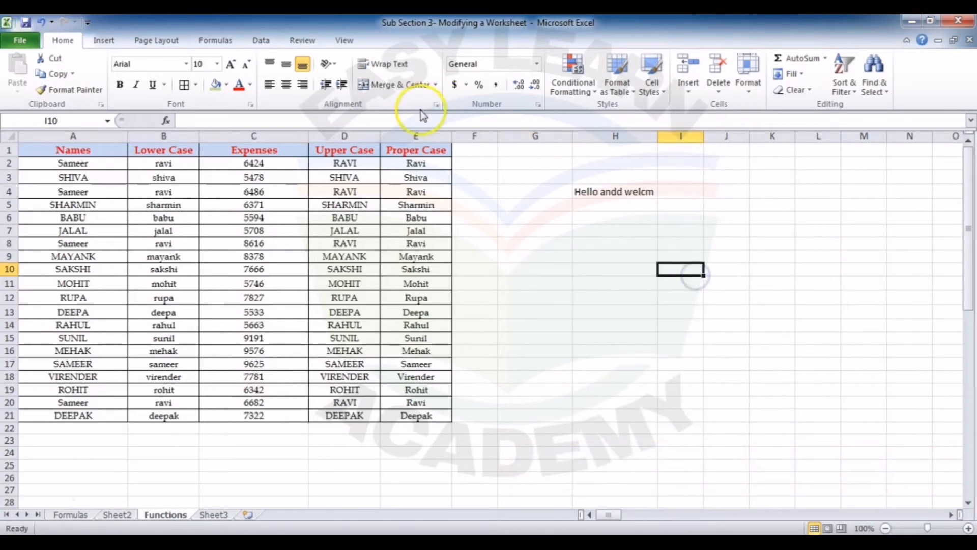
{"action": "left_click", "coordinate": [589, 193]}
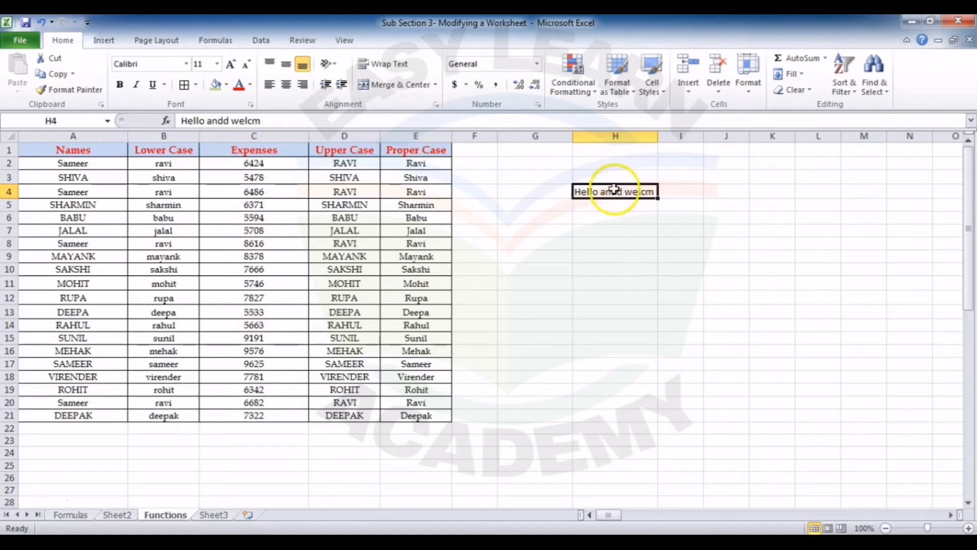
{"action": "left_click", "coordinate": [295, 43]}
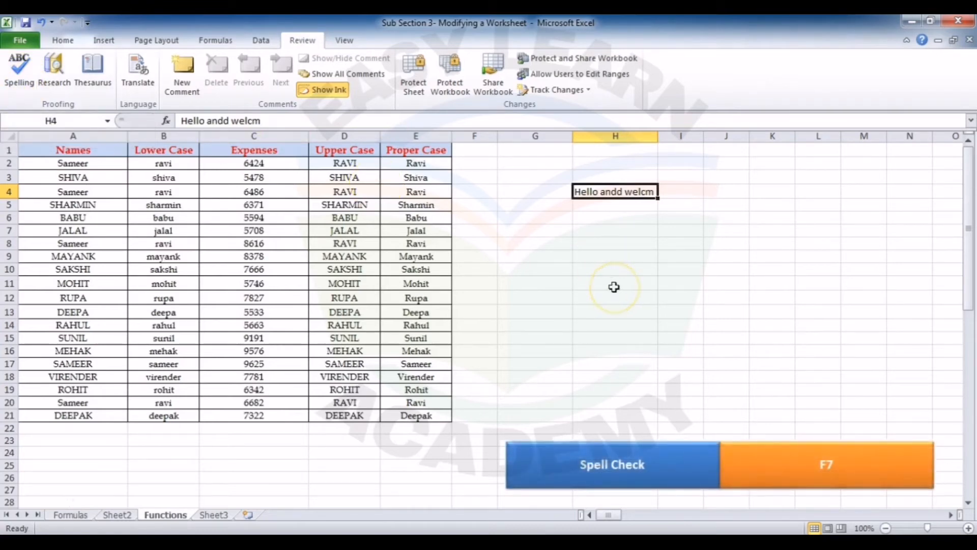
{"action": "key", "text": "F7"}
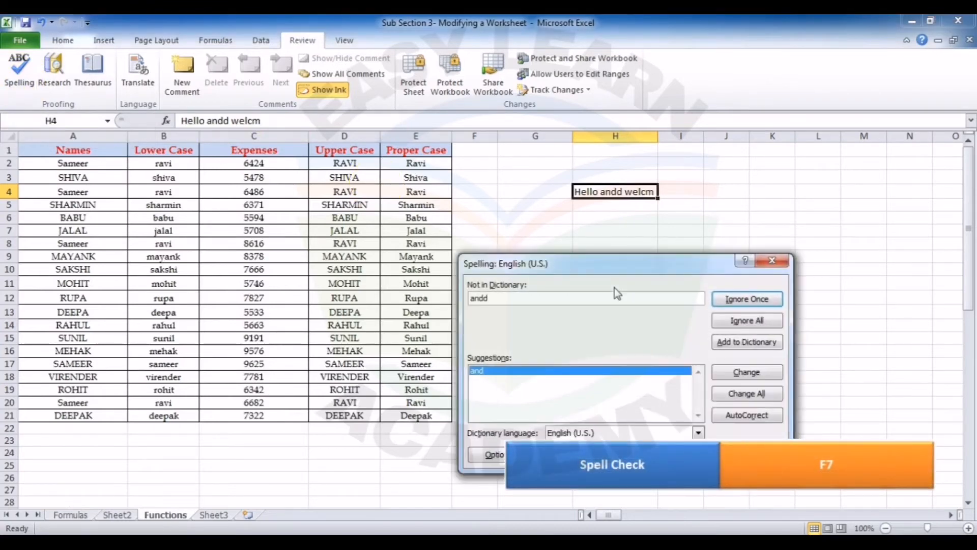
{"action": "left_click", "coordinate": [587, 266]}
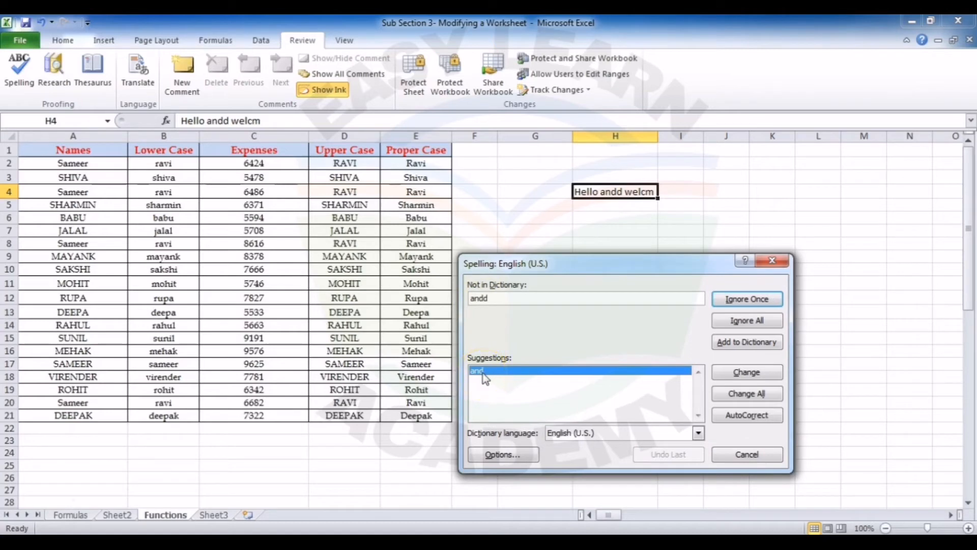
{"action": "left_click", "coordinate": [747, 373]}
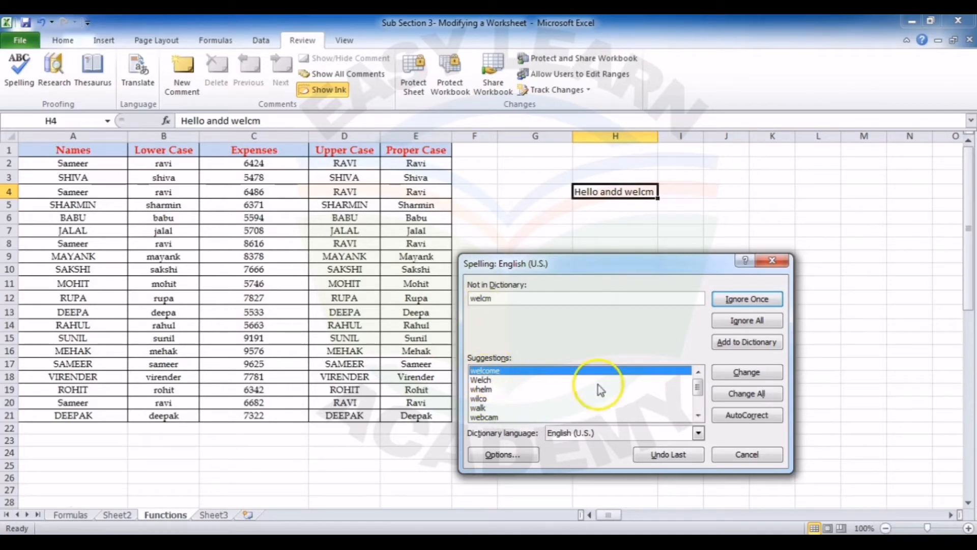
{"action": "left_click", "coordinate": [753, 375]}
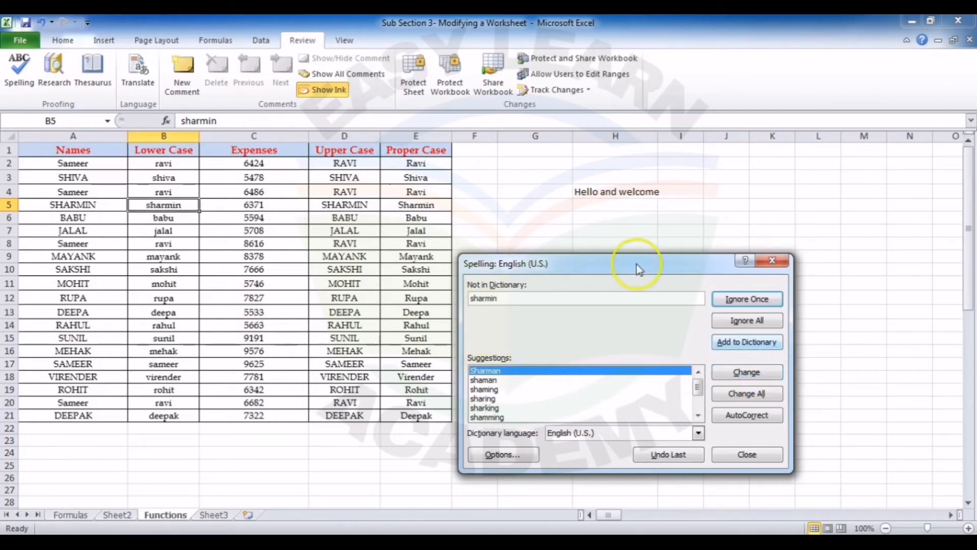
{"action": "left_click", "coordinate": [771, 260]}
{"action": "key", "text": "Return"}
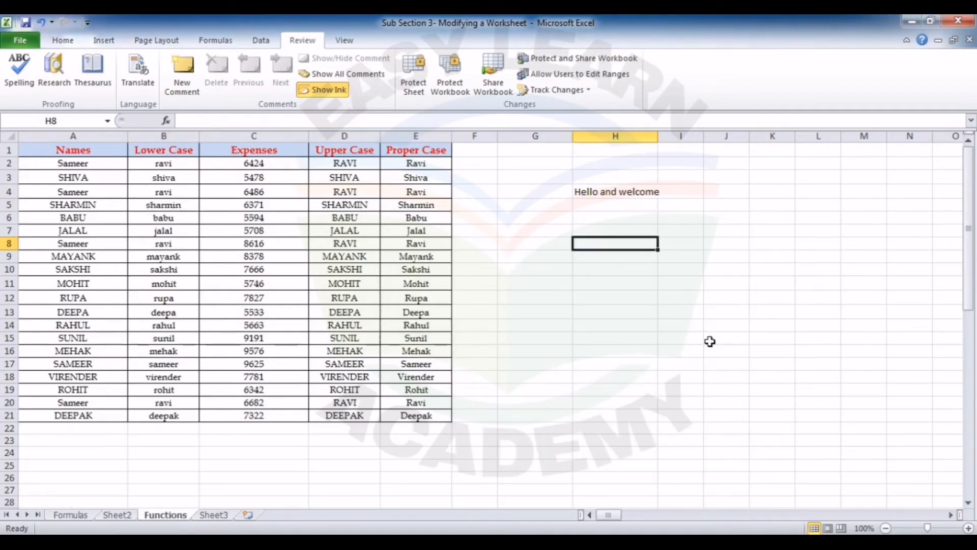
Step: Enter a first name in H8 and the name from E2 without its final letter in H11
{"action": "type", "text": "Lok"}
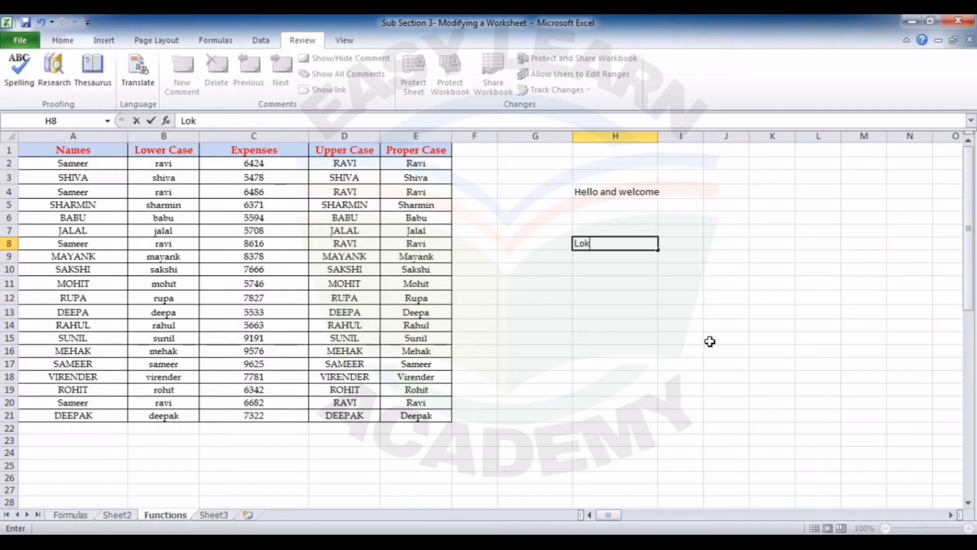
{"action": "type", "text": "esh"}
{"action": "key", "text": "Return"}
{"action": "key", "text": "Up"}
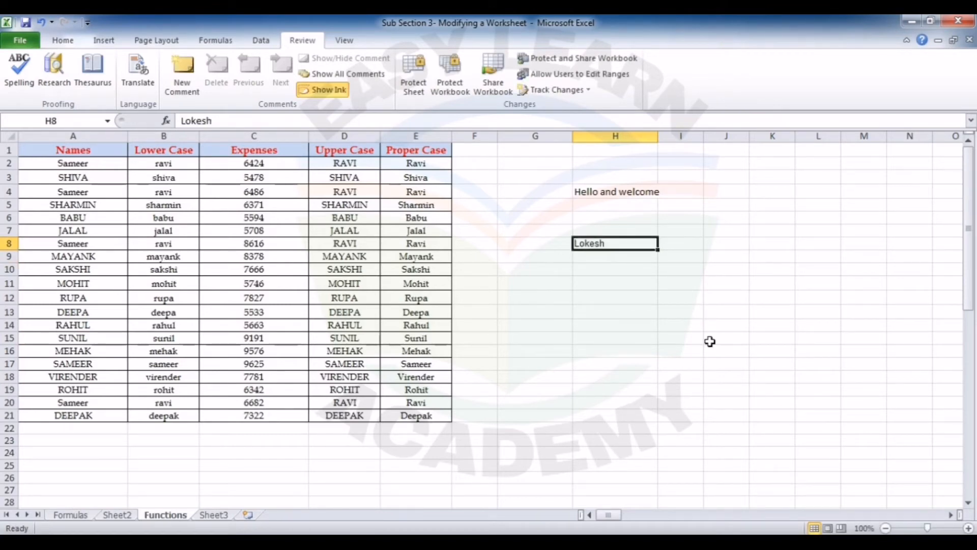
{"action": "left_click", "coordinate": [595, 284]}
{"action": "type", "text": "Rav"}
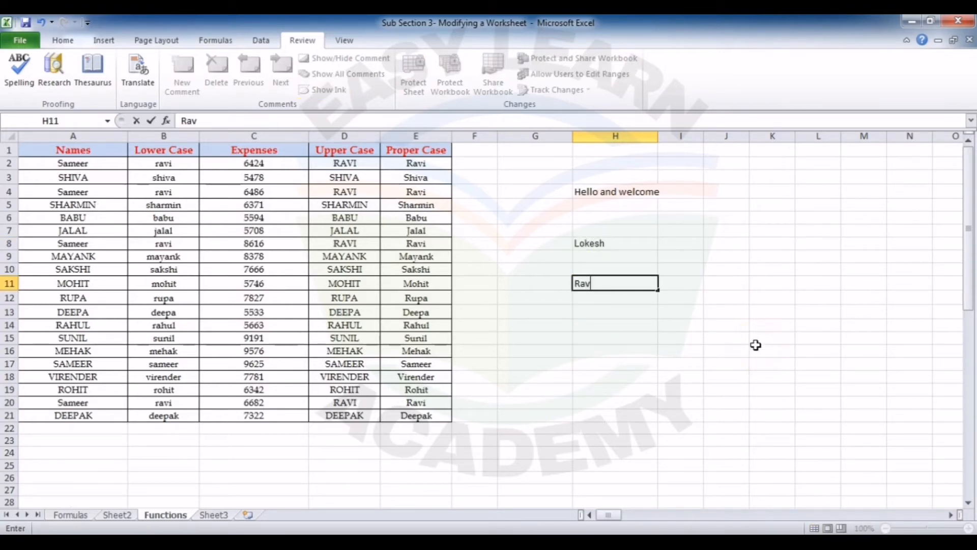
{"action": "key", "text": "Return"}
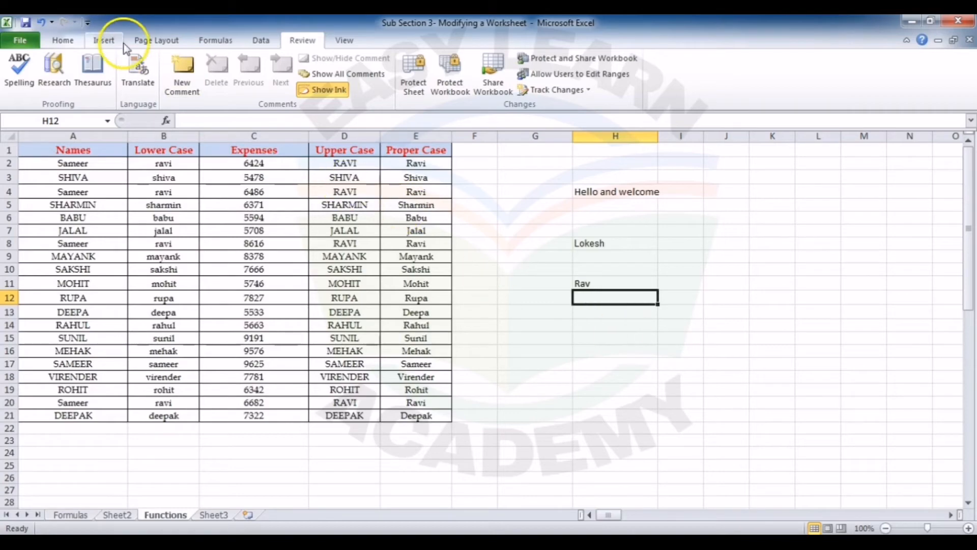
Step: Add an AutoCorrect entry in the proofing options that replaces the shortened name from H11 with its full spelling
{"action": "left_click", "coordinate": [34, 43]}
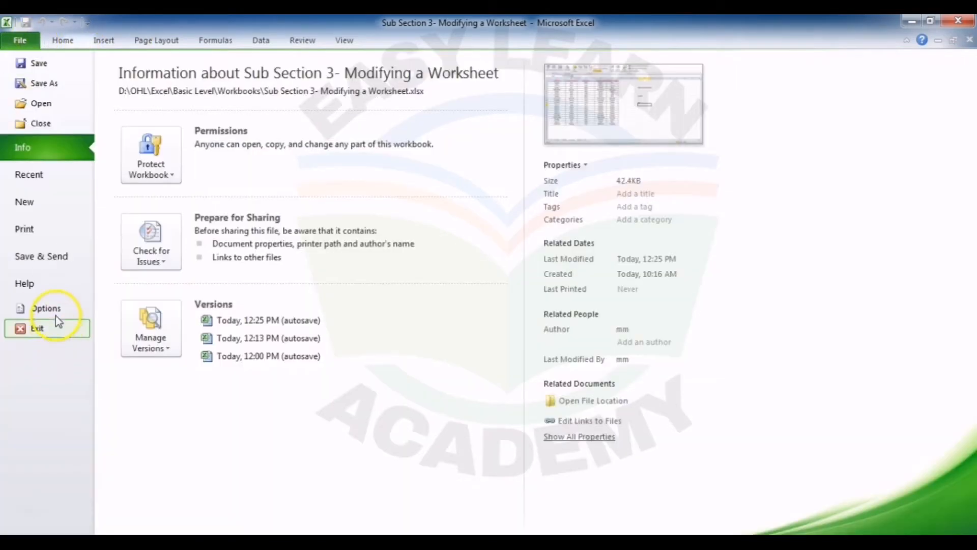
{"action": "left_click", "coordinate": [44, 308]}
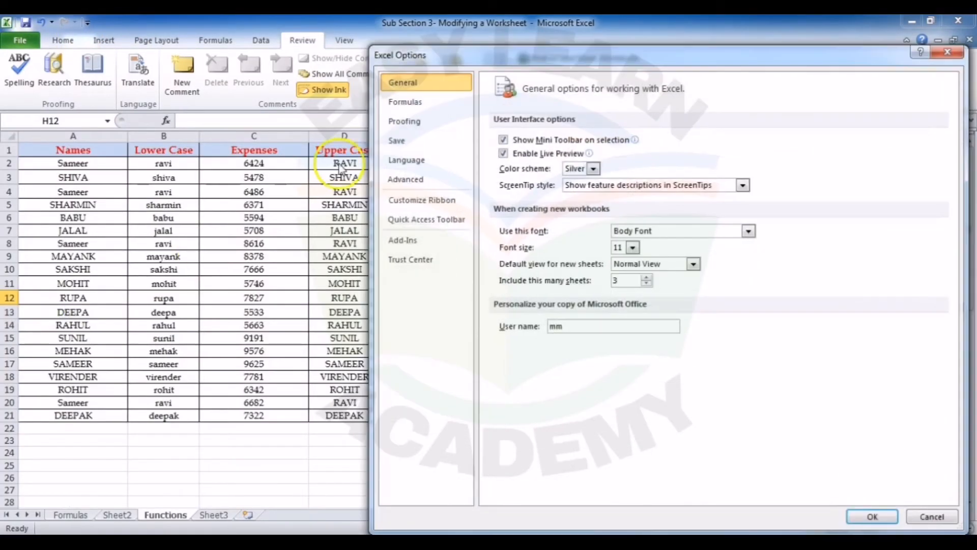
{"action": "left_click", "coordinate": [428, 122]}
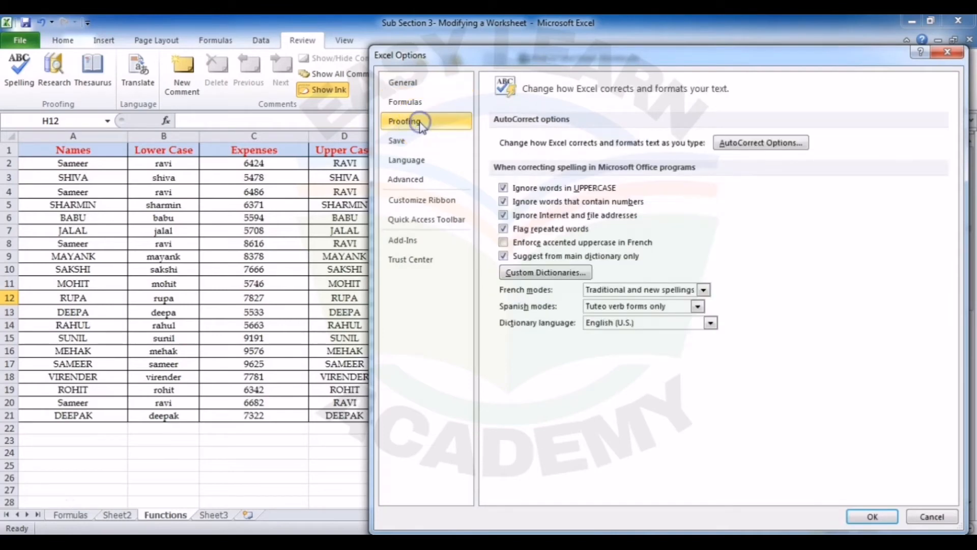
{"action": "left_click", "coordinate": [777, 143]}
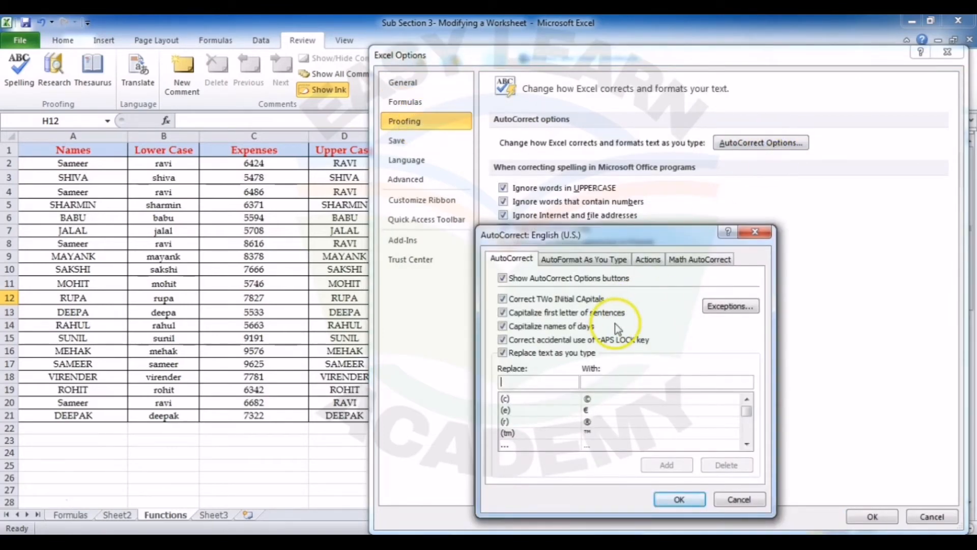
{"action": "type", "text": "Rav"}
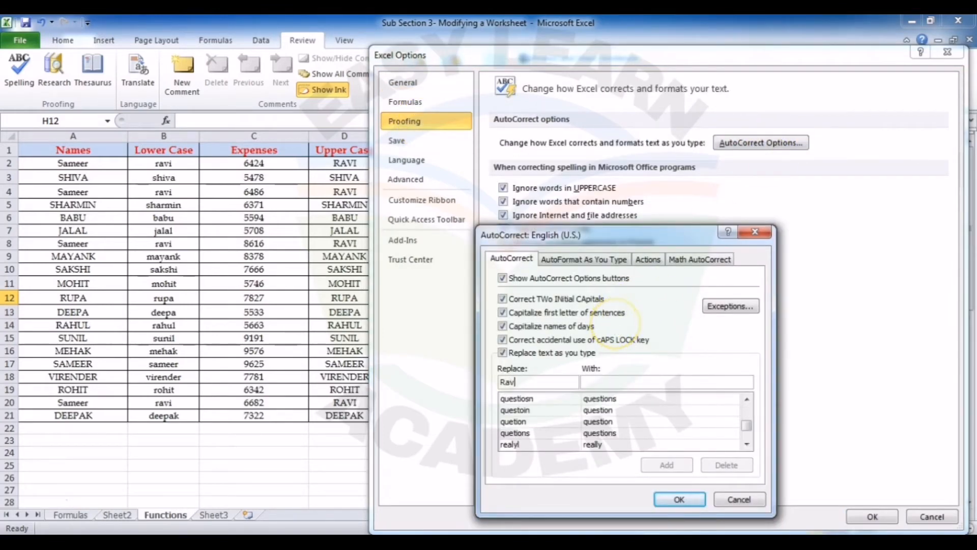
{"action": "left_click", "coordinate": [654, 385]}
{"action": "type", "text": "Ravi"}
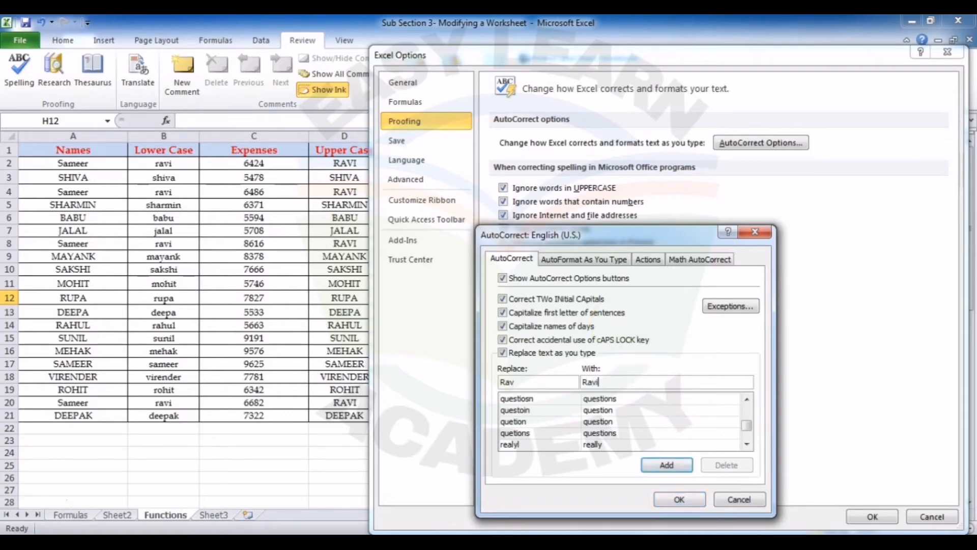
{"action": "left_click", "coordinate": [667, 464]}
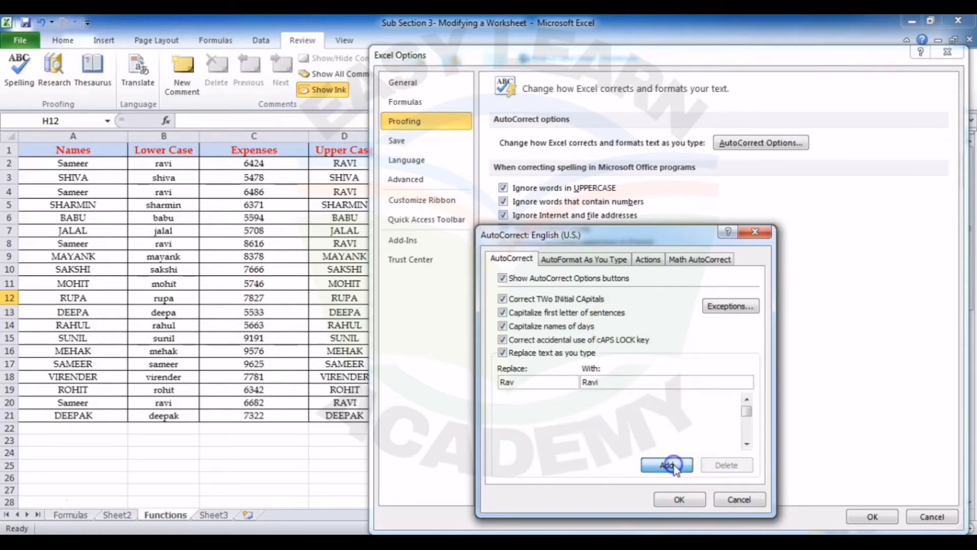
{"action": "left_click", "coordinate": [682, 501]}
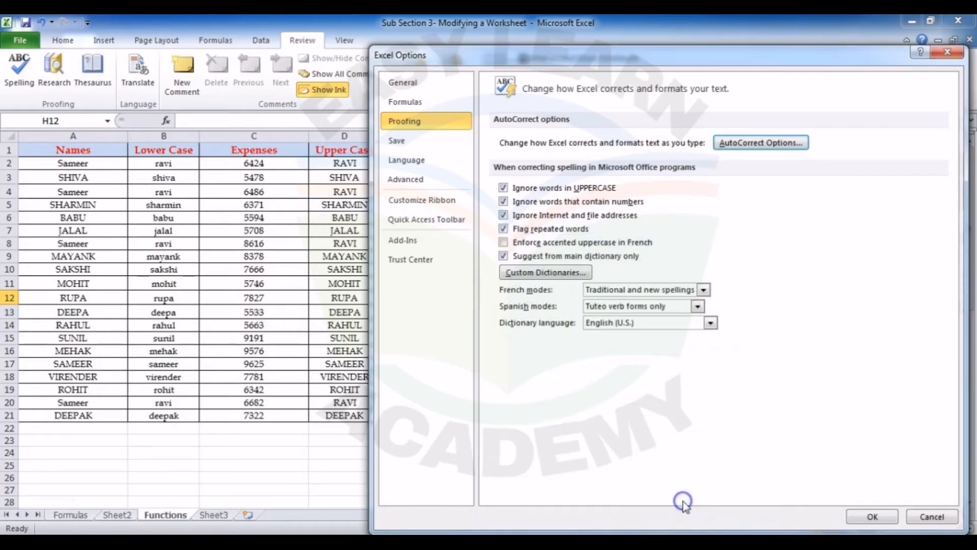
{"action": "left_click", "coordinate": [865, 516]}
Step: Enter the shortened name in H15 to test the new AutoCorrect entry
{"action": "left_click", "coordinate": [585, 336]}
{"action": "type", "text": "Rav"}
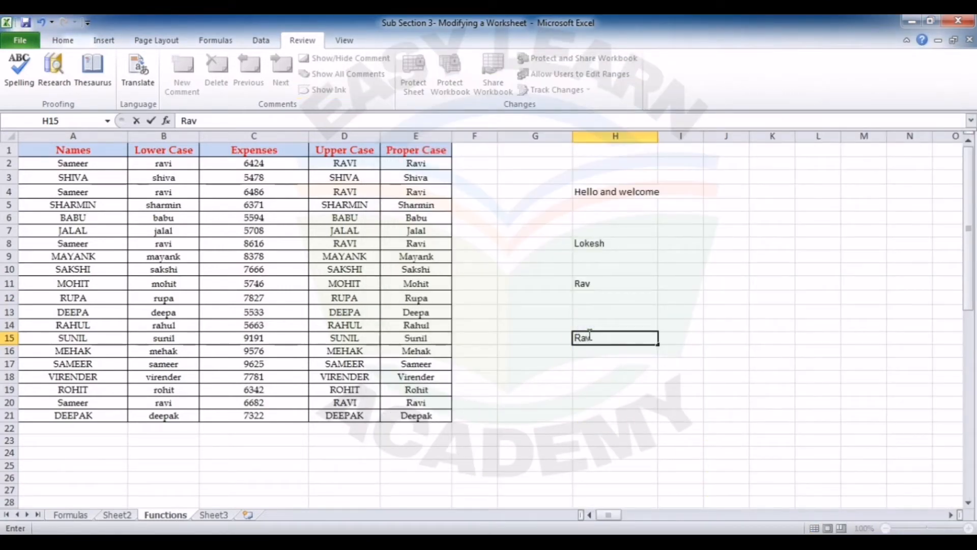
{"action": "key", "text": "Return"}
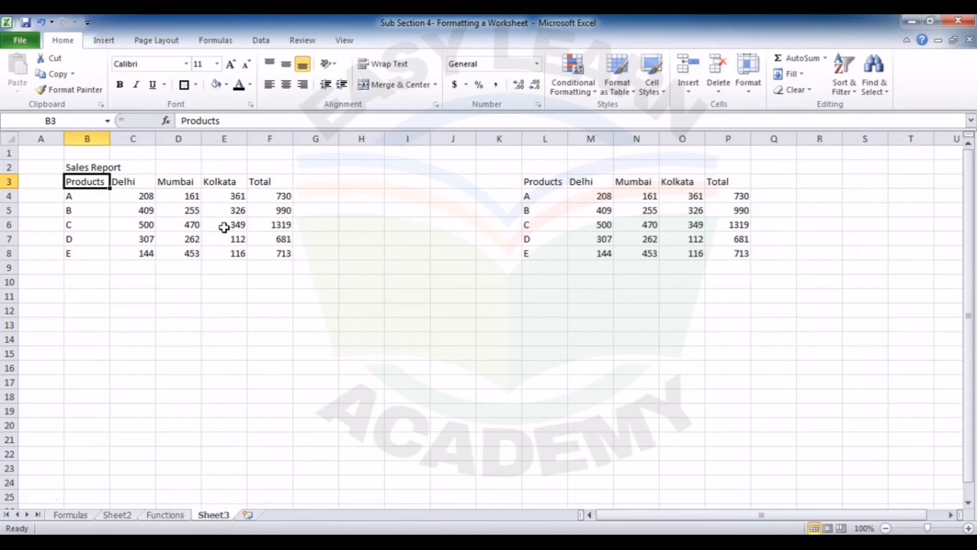
Step: Merge and center the "Sales Report" title across B2:F2 on Sheet3 of the formatting workbook
{"action": "left_click", "coordinate": [90, 165]}
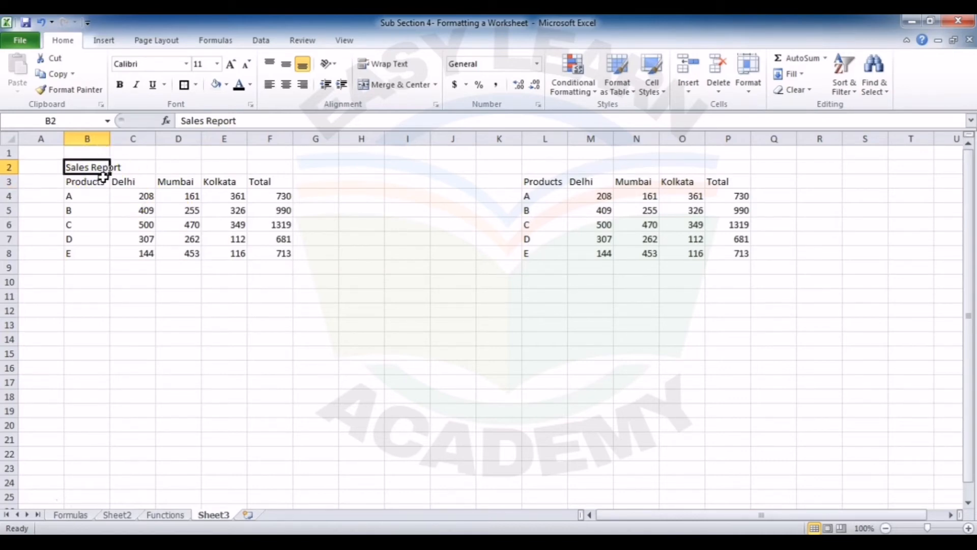
{"action": "left_click", "coordinate": [107, 190]}
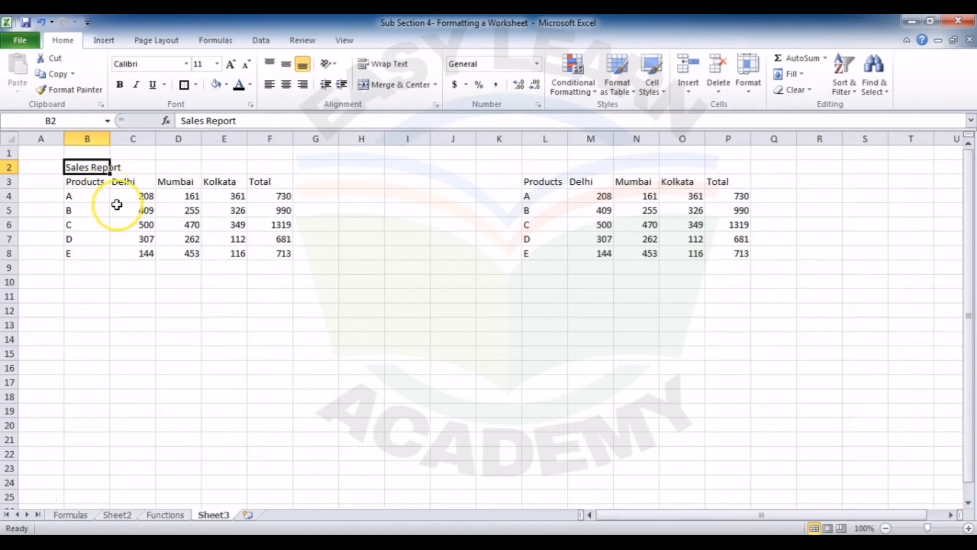
{"action": "key", "text": "shift+Right"}
{"action": "key", "text": "shift+Right"}
{"action": "key", "text": "shift+Right"}
{"action": "key", "text": "shift+Right"}
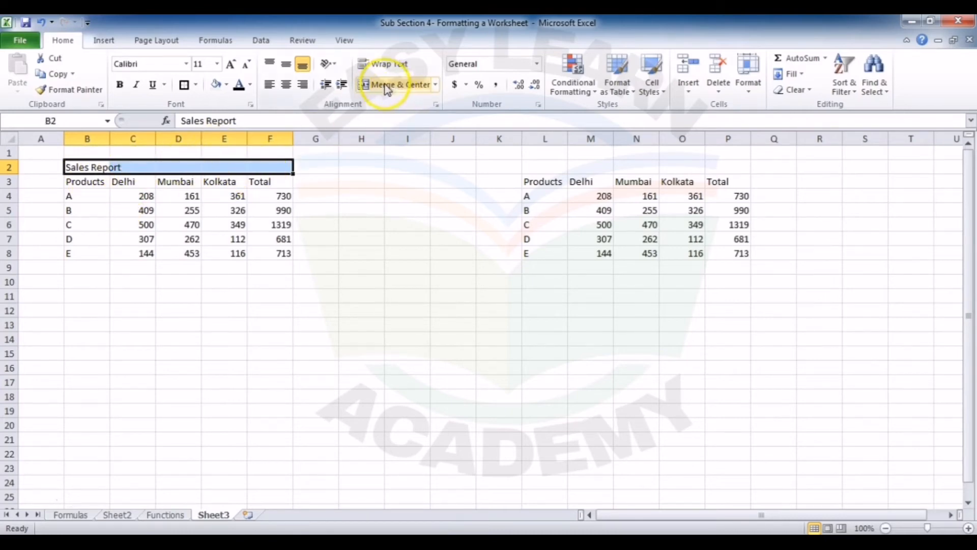
{"action": "left_click", "coordinate": [436, 86]}
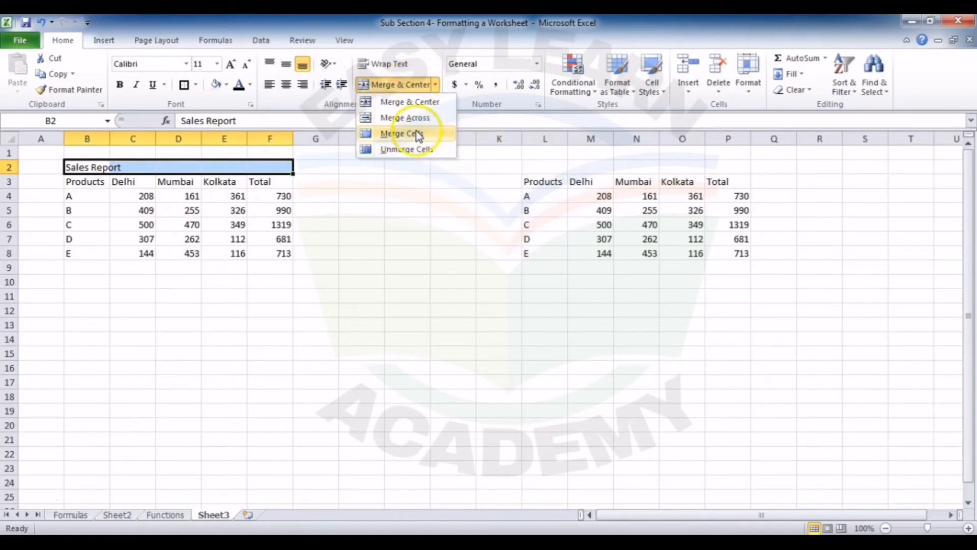
{"action": "left_click", "coordinate": [419, 103]}
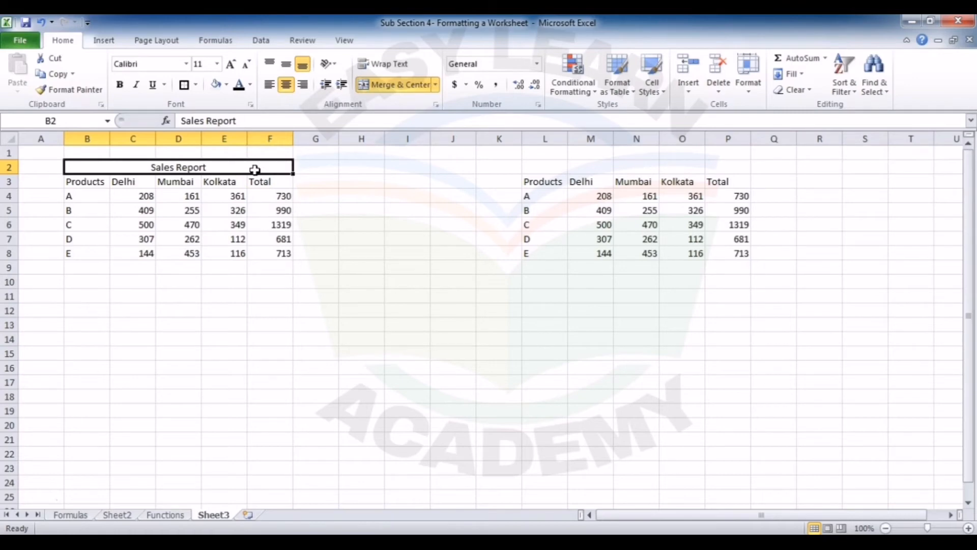
Step: Format the merged "Sales Report" title in bold Arial at font size 16
{"action": "left_click", "coordinate": [241, 170]}
{"action": "left_click", "coordinate": [187, 64]}
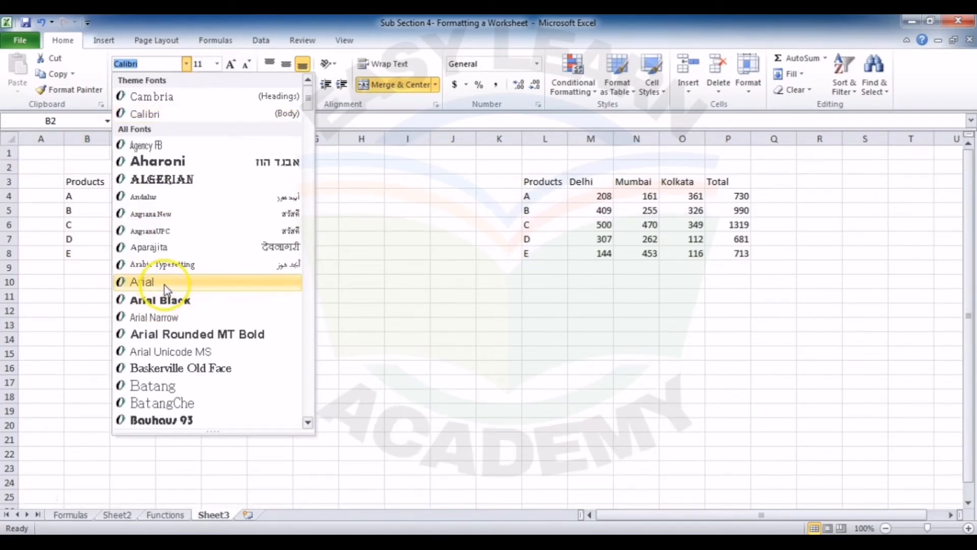
{"action": "left_click", "coordinate": [165, 283]}
{"action": "left_click", "coordinate": [198, 168]}
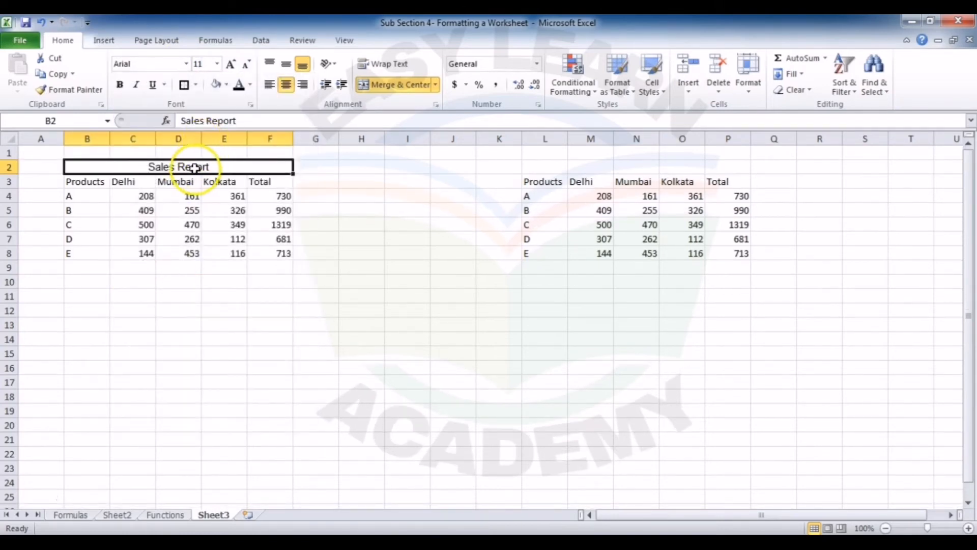
{"action": "left_click", "coordinate": [217, 66]}
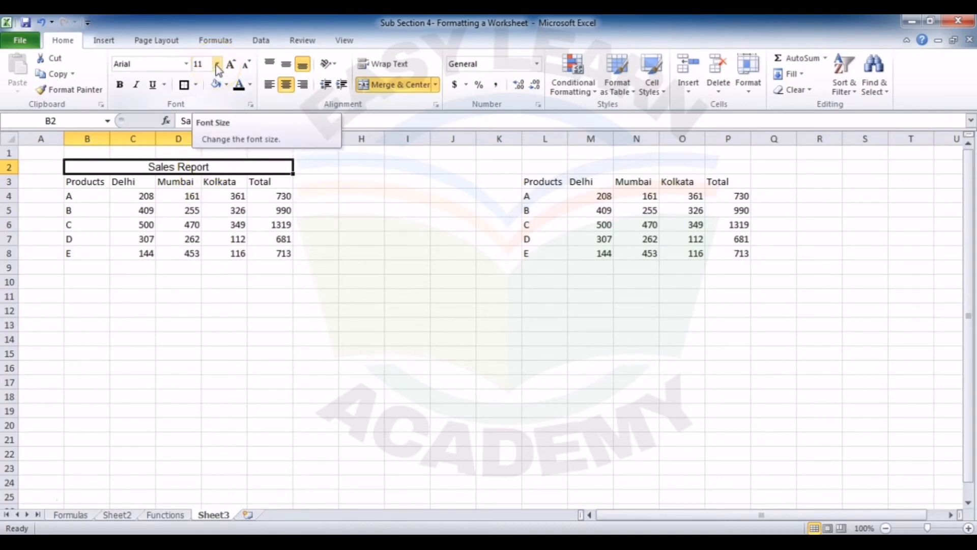
{"action": "left_click", "coordinate": [218, 65]}
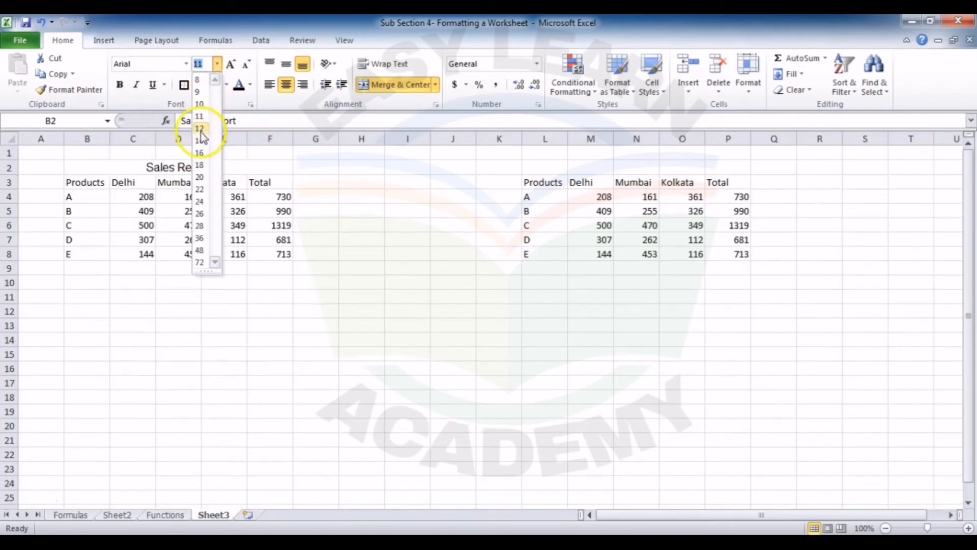
{"action": "left_click", "coordinate": [200, 152]}
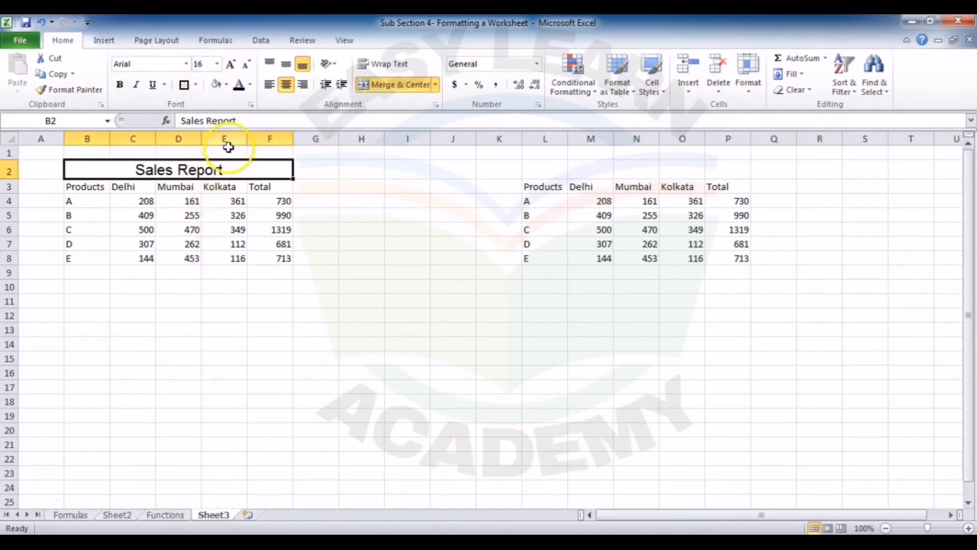
{"action": "left_click", "coordinate": [121, 90]}
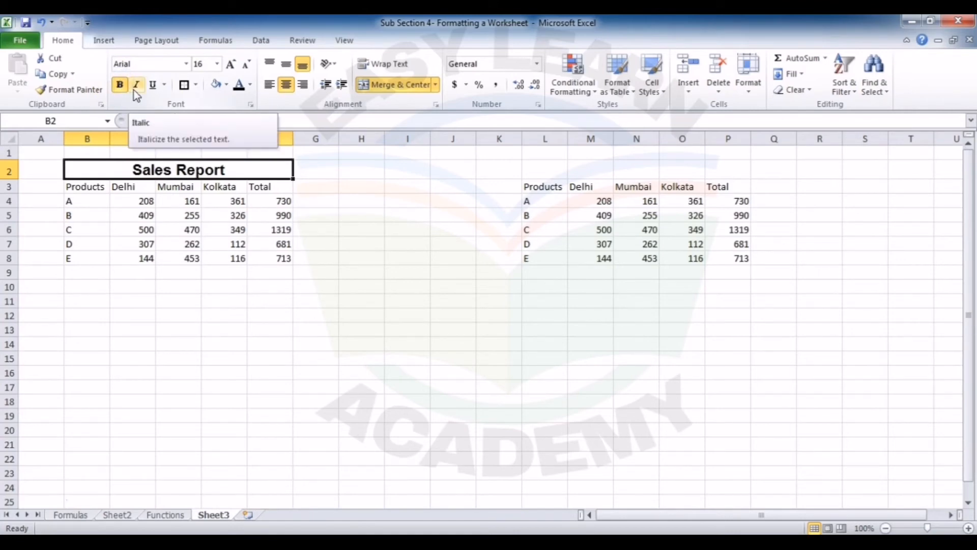
{"action": "left_click", "coordinate": [155, 86]}
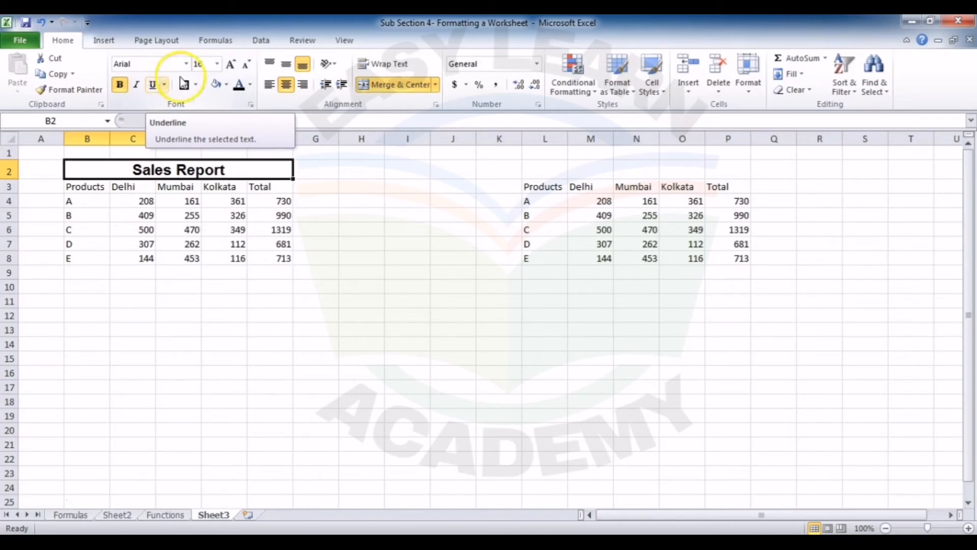
{"action": "left_click", "coordinate": [230, 64]}
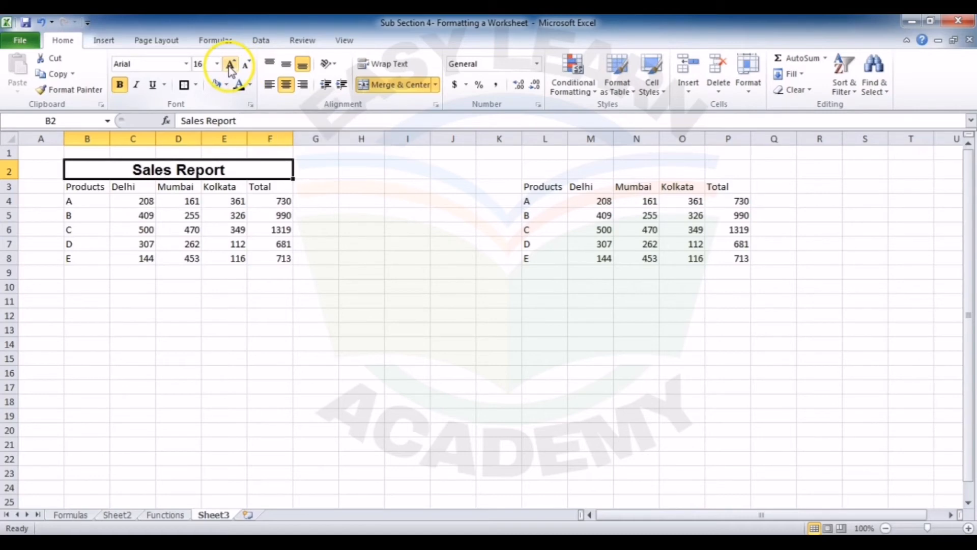
{"action": "left_click", "coordinate": [230, 65]}
{"action": "left_click", "coordinate": [247, 67]}
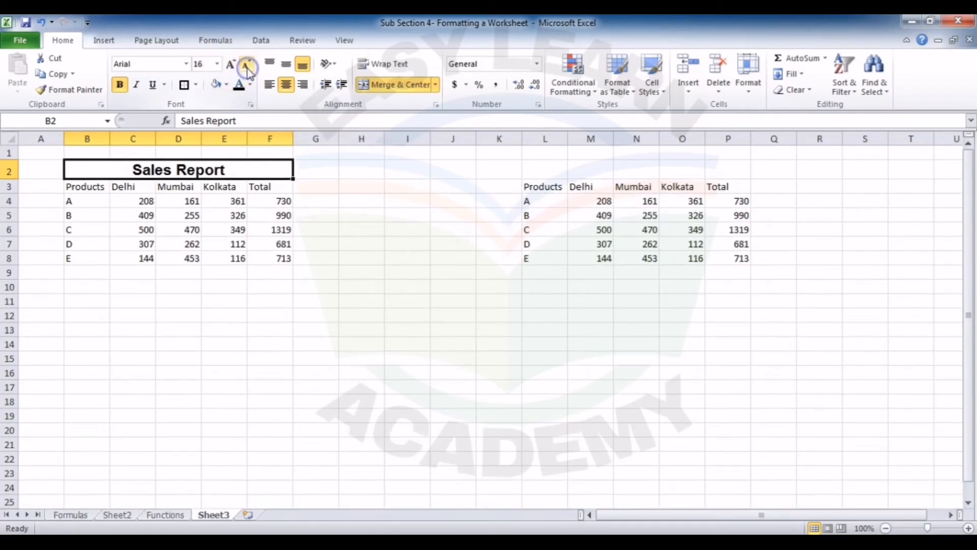
Step: Fill the merged "Sales Report" title cell with the lightest gray theme color
{"action": "left_click", "coordinate": [237, 164]}
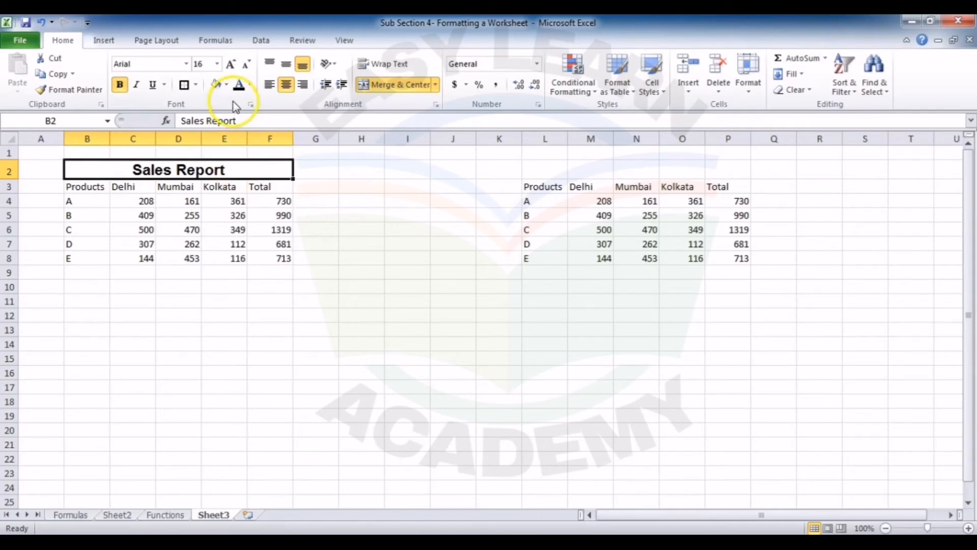
{"action": "left_click", "coordinate": [227, 85]}
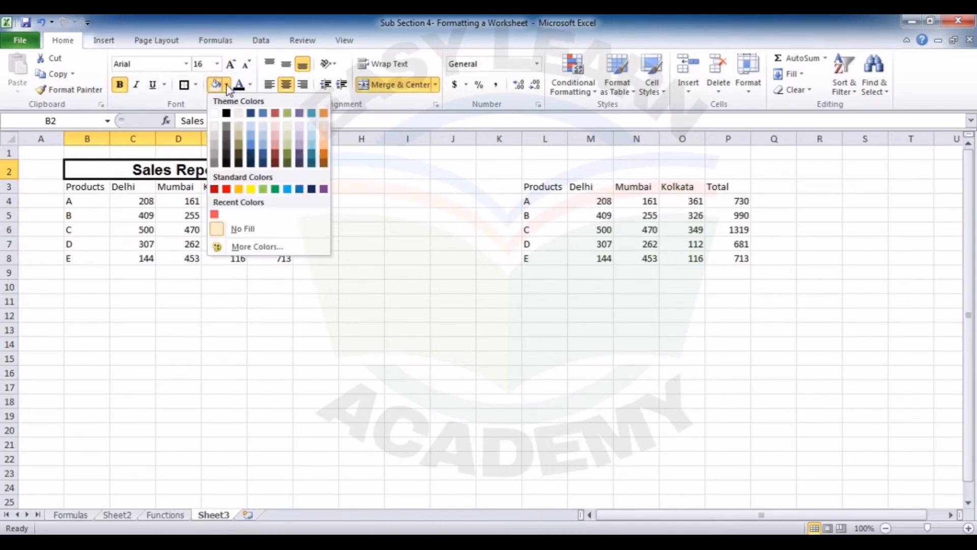
{"action": "left_click", "coordinate": [214, 125]}
{"action": "left_click", "coordinate": [251, 165]}
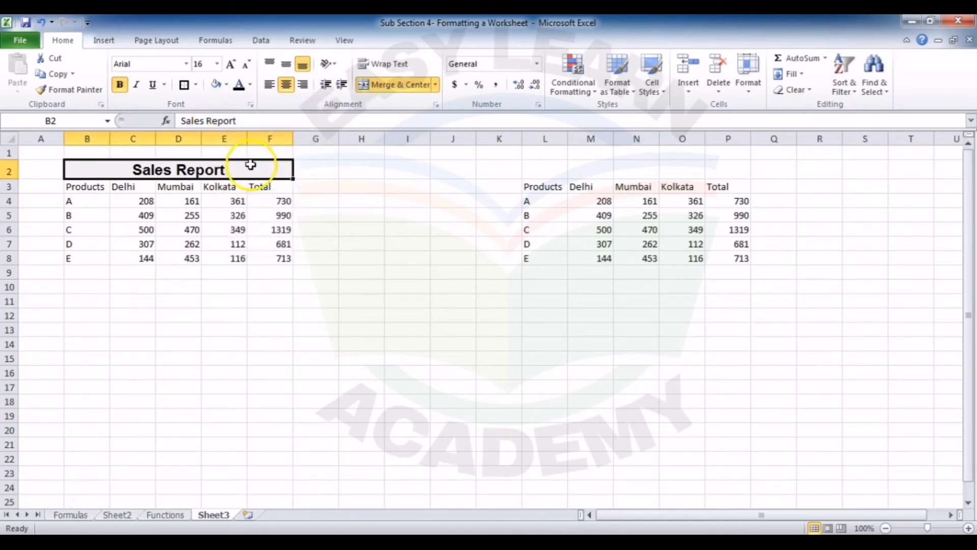
Step: Bold the column headings in B3:F3 and the product labels in B4:B8
{"action": "left_click_drag", "start_coordinate": [84, 186], "coordinate": [253, 188]}
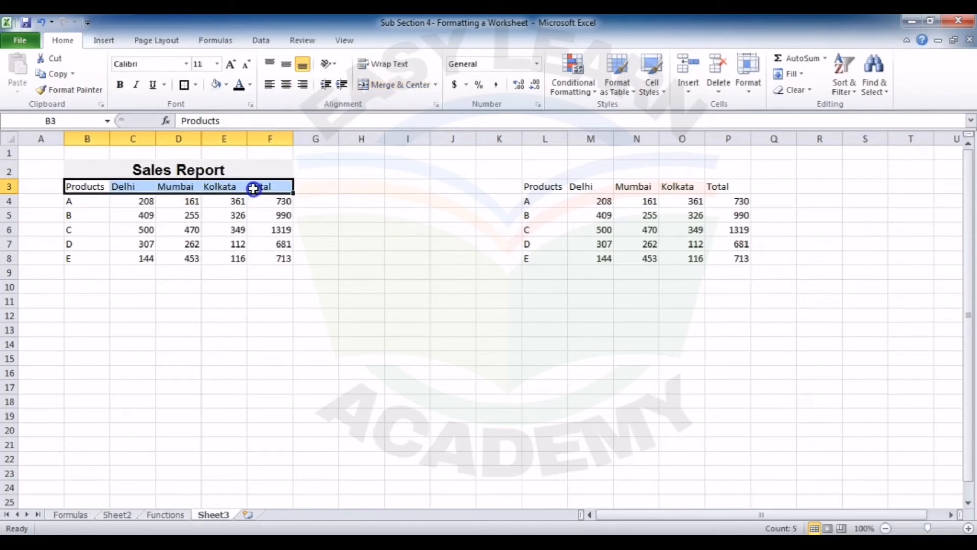
{"action": "left_click", "coordinate": [119, 84]}
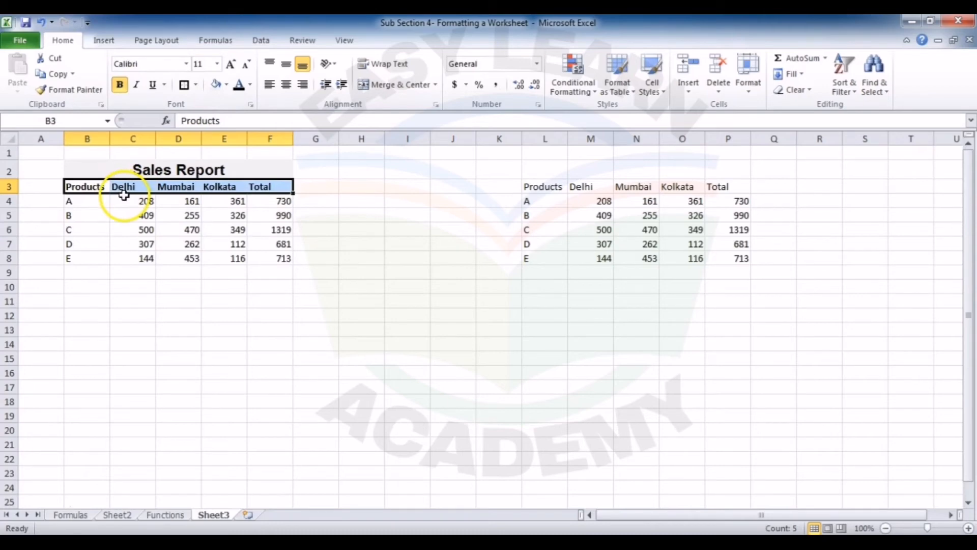
{"action": "left_click_drag", "start_coordinate": [99, 201], "coordinate": [92, 258]}
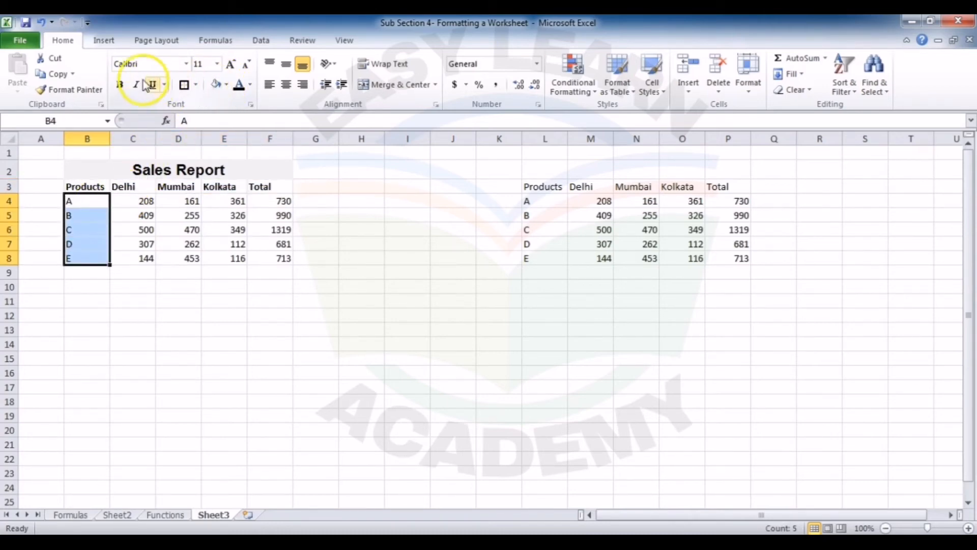
{"action": "left_click", "coordinate": [119, 84]}
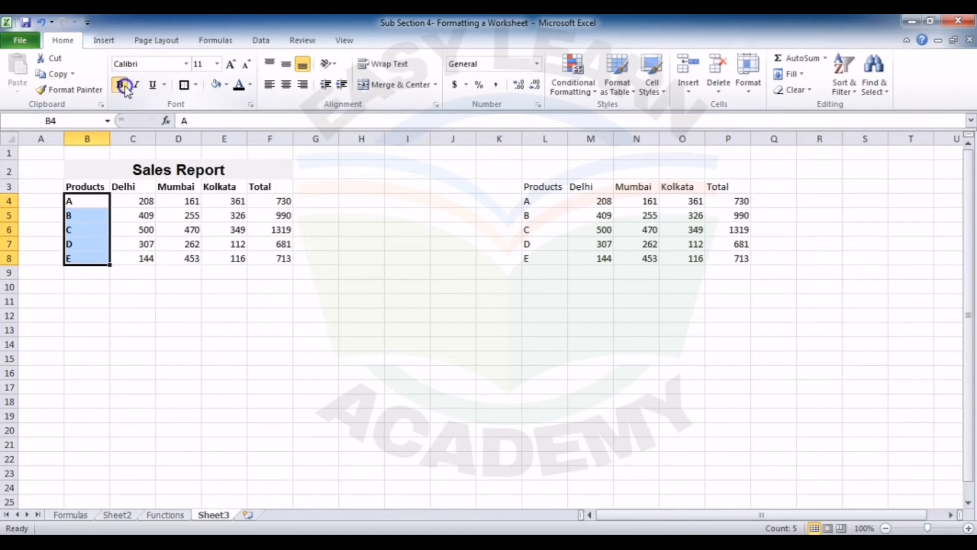
{"action": "left_click", "coordinate": [234, 247]}
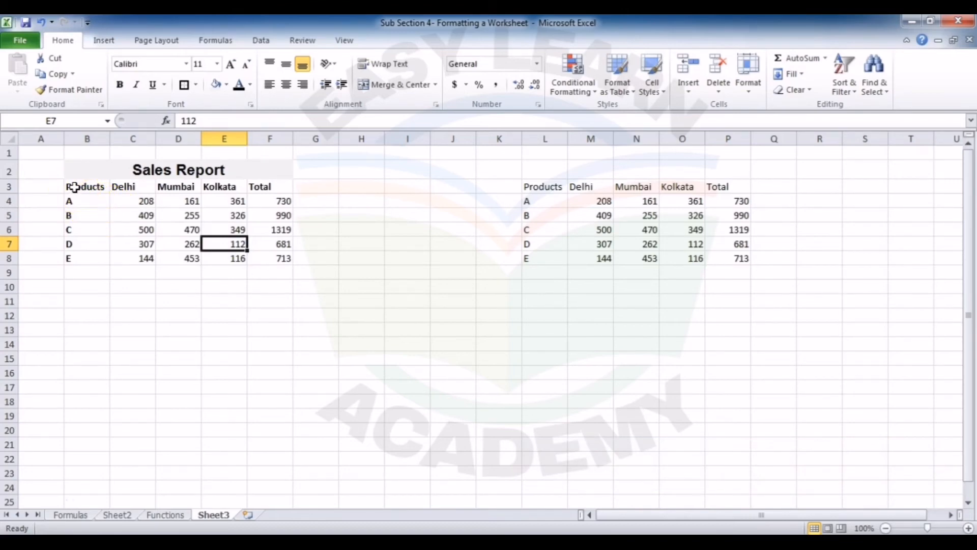
Step: Apply All Borders to the sales table in B3:F8
{"action": "left_click_drag", "start_coordinate": [74, 188], "coordinate": [284, 254]}
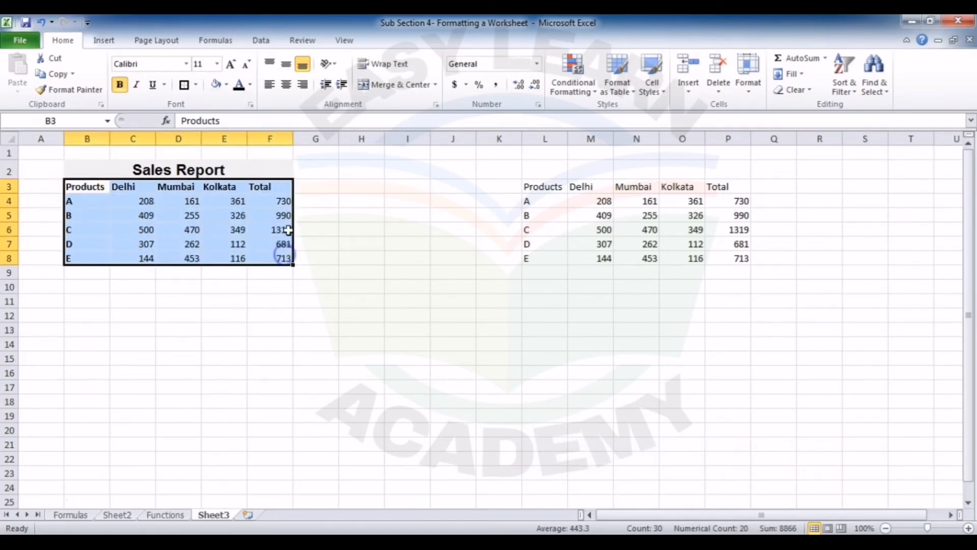
{"action": "left_click", "coordinate": [196, 85]}
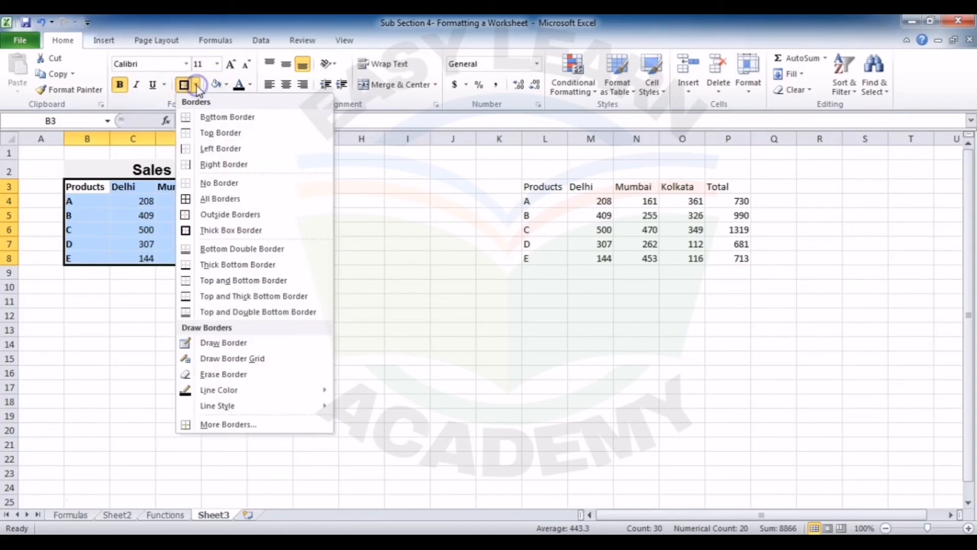
{"action": "left_click", "coordinate": [227, 200]}
{"action": "left_click", "coordinate": [223, 301]}
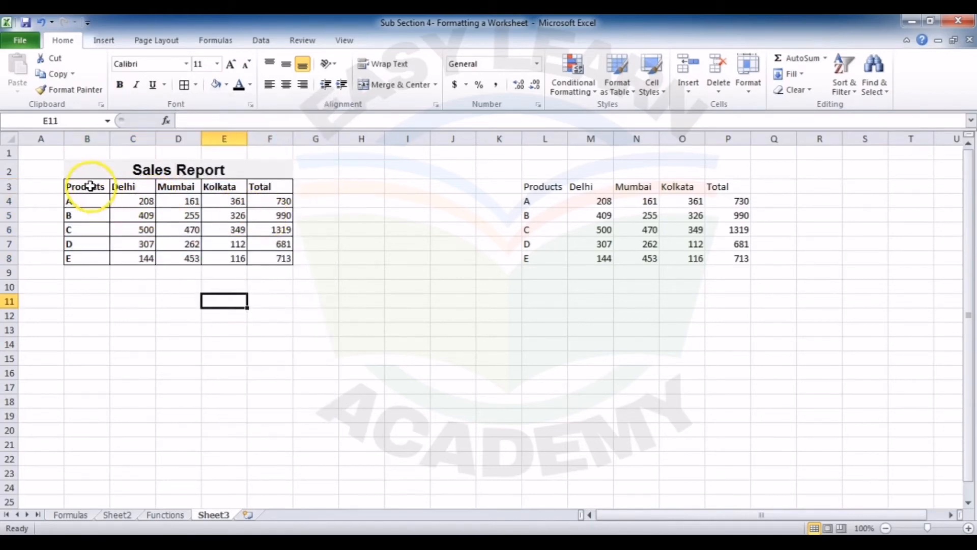
Step: Center the contents of the sales table cells B3:F8 horizontally
{"action": "left_click_drag", "start_coordinate": [84, 186], "coordinate": [275, 260]}
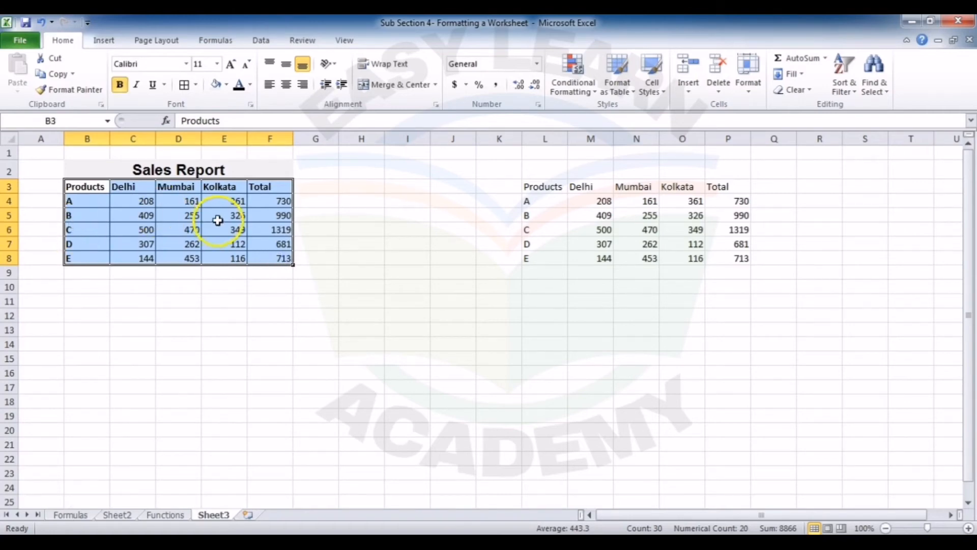
{"action": "left_click", "coordinate": [287, 86]}
{"action": "left_click", "coordinate": [230, 216]}
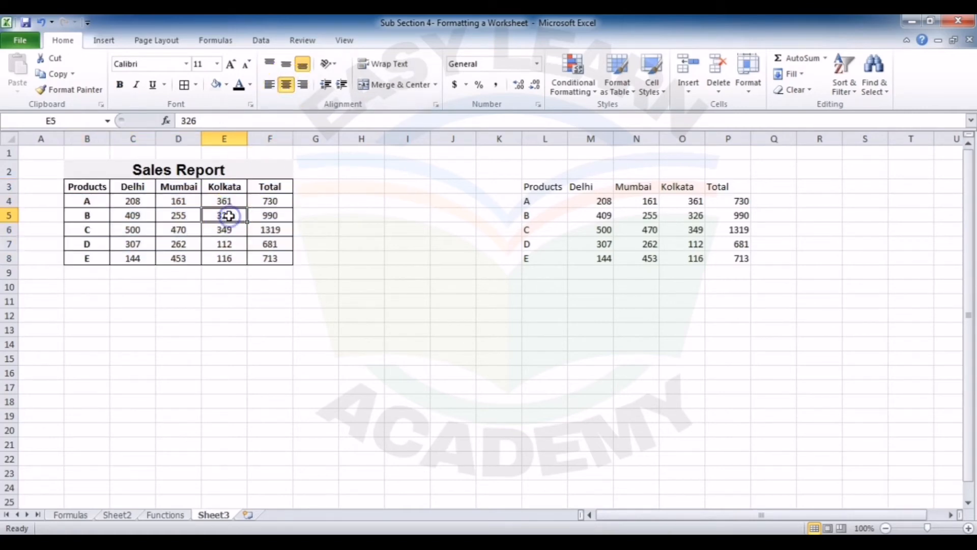
Step: Add a Thick Box Border around the whole report, including its title, in B2:F8
{"action": "left_click_drag", "start_coordinate": [143, 169], "coordinate": [156, 256]}
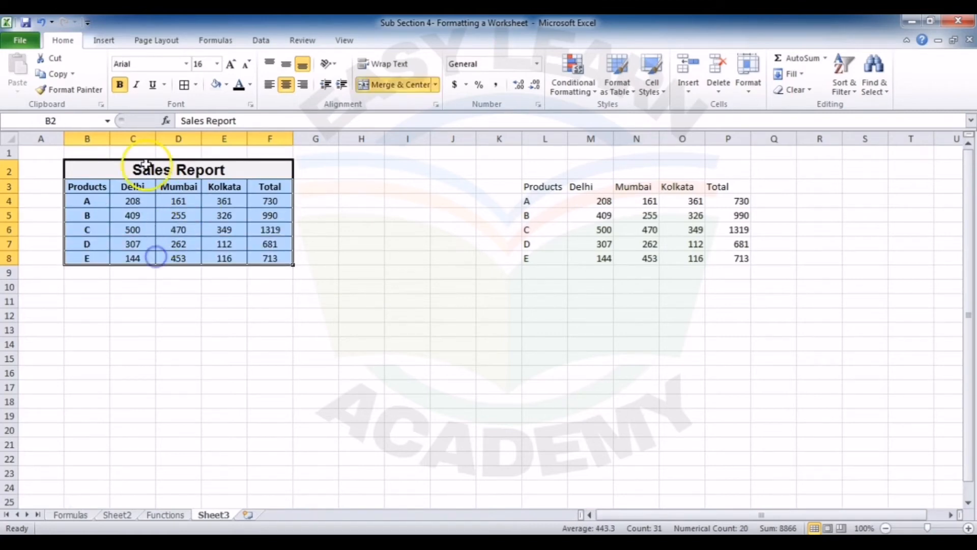
{"action": "left_click", "coordinate": [196, 85]}
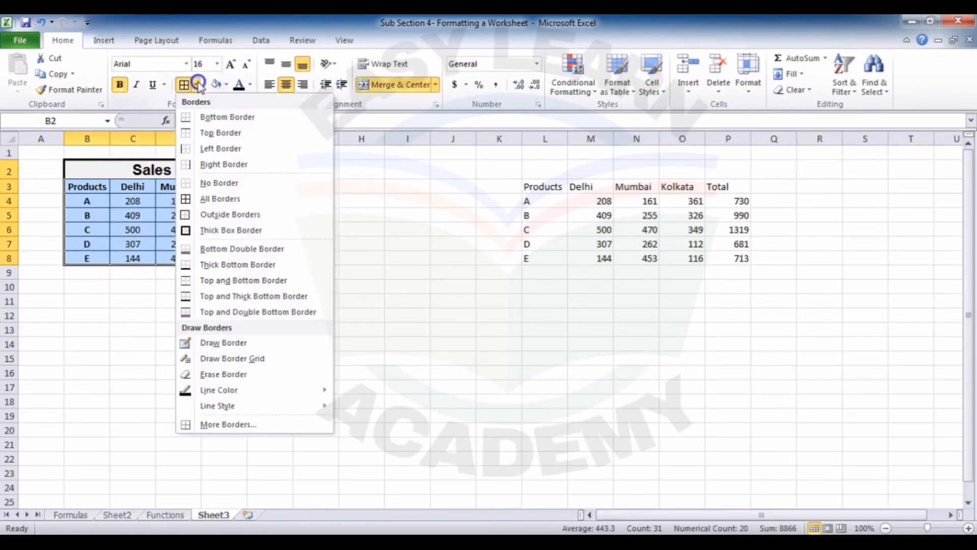
{"action": "left_click", "coordinate": [216, 231]}
{"action": "left_click", "coordinate": [219, 230]}
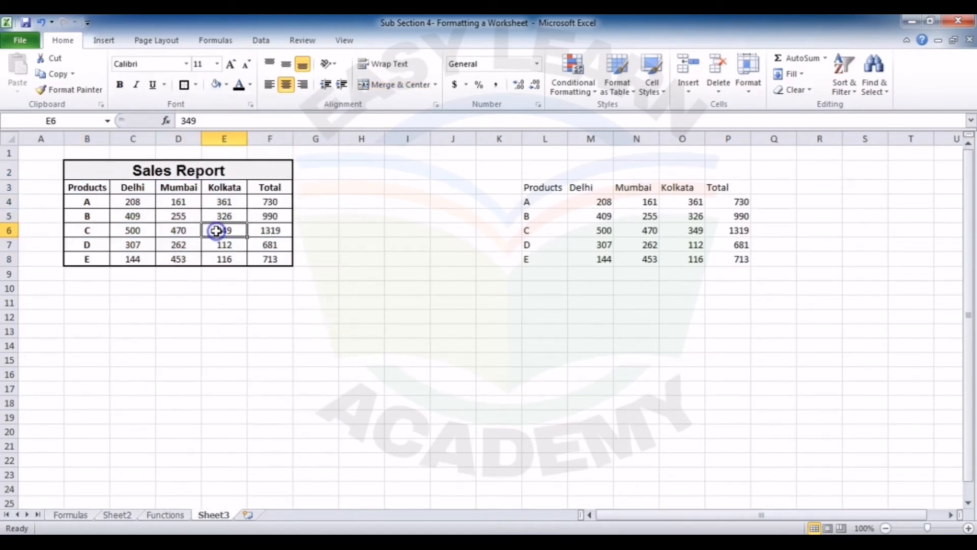
{"action": "left_click", "coordinate": [240, 176]}
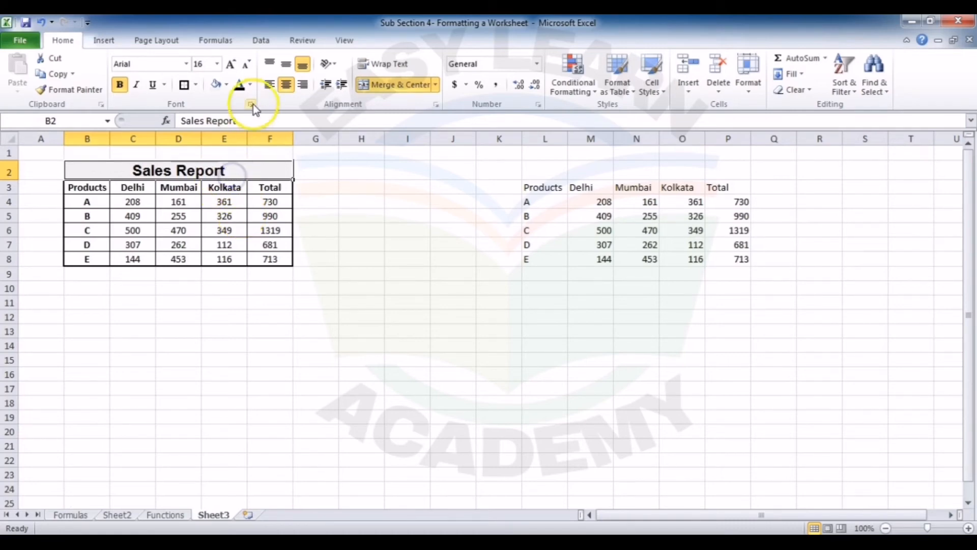
{"action": "left_click", "coordinate": [251, 85]}
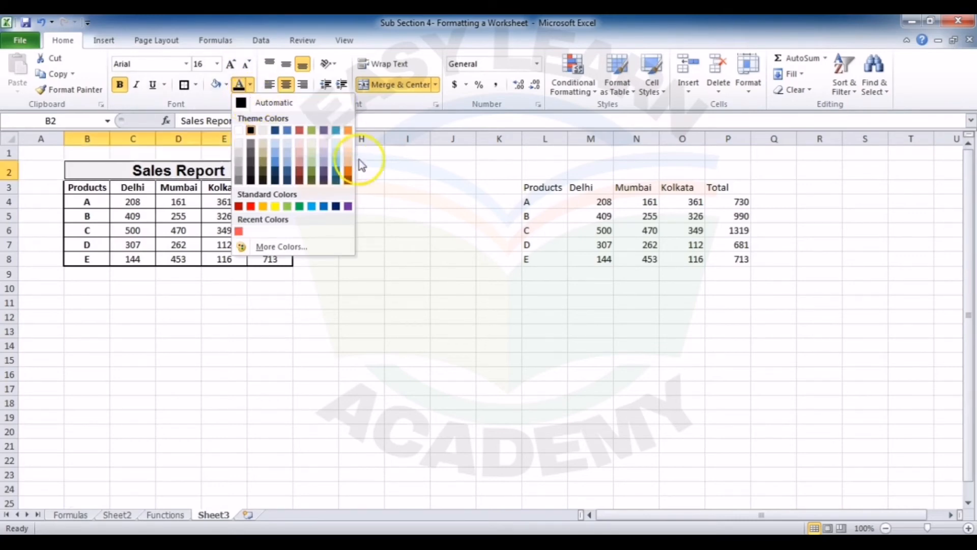
{"action": "left_click", "coordinate": [386, 216]}
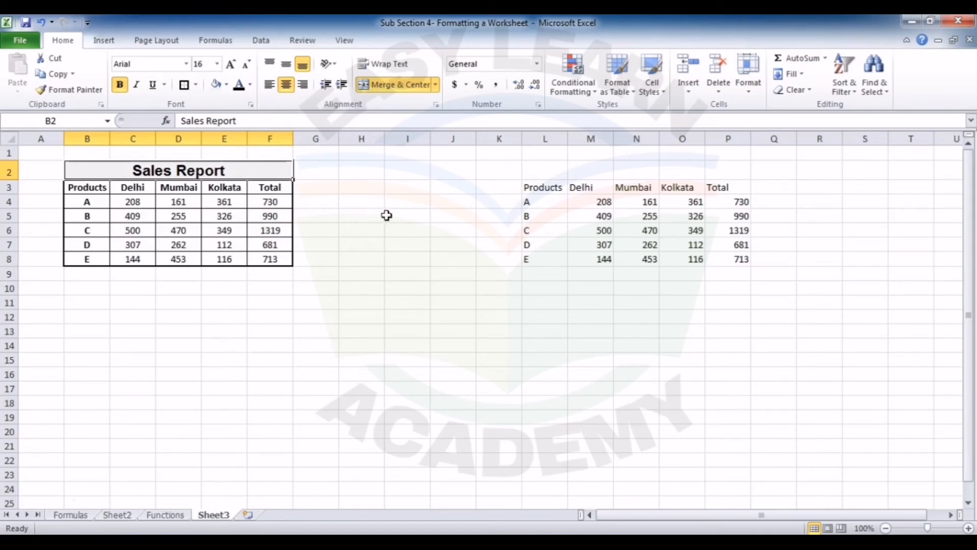
{"action": "left_click", "coordinate": [335, 64]}
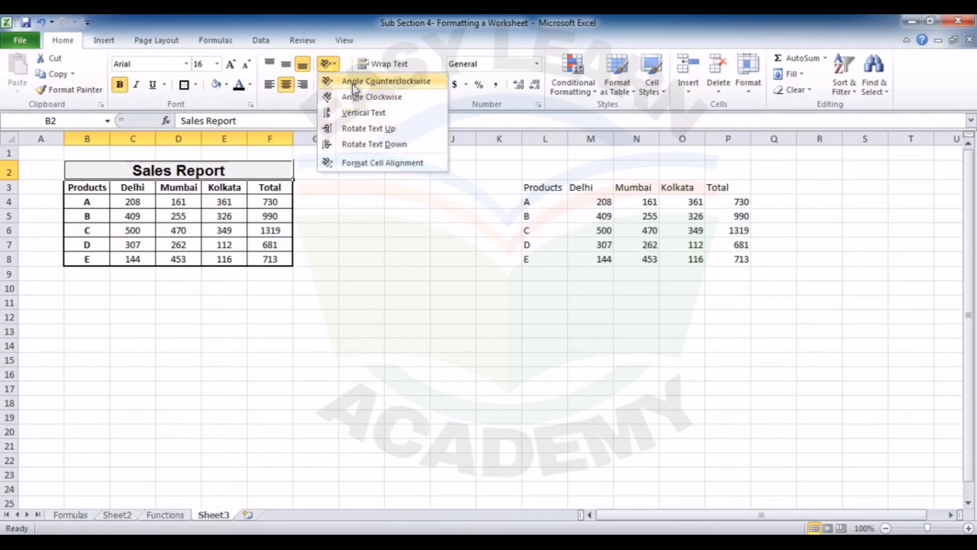
{"action": "left_click", "coordinate": [337, 261]}
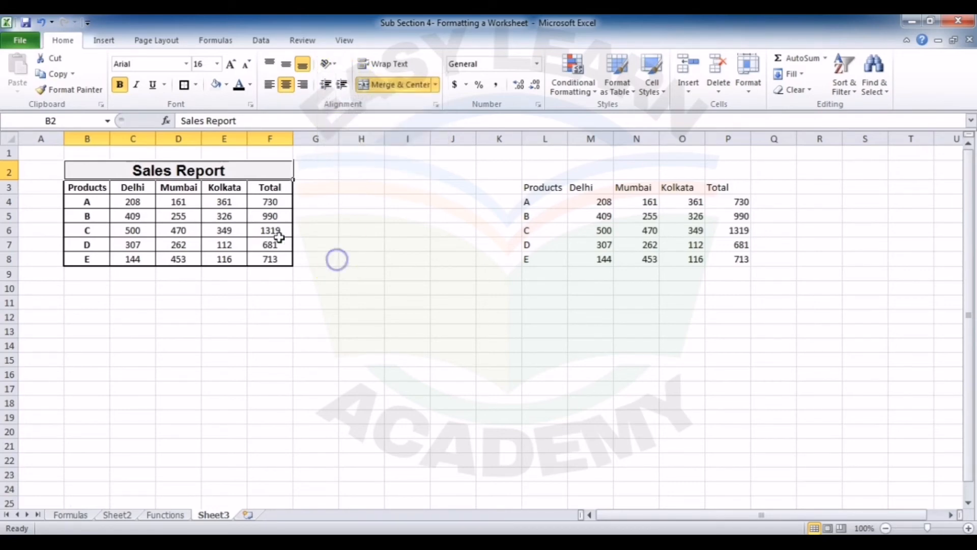
Step: Extend the heading in B3 to read "Products from India"
{"action": "double_click", "coordinate": [98, 185]}
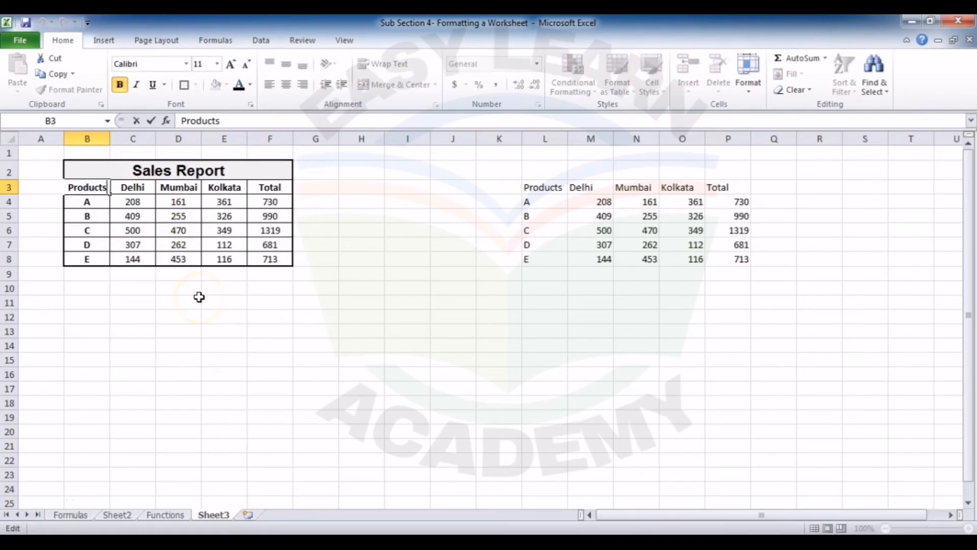
{"action": "type", "text": "from India"}
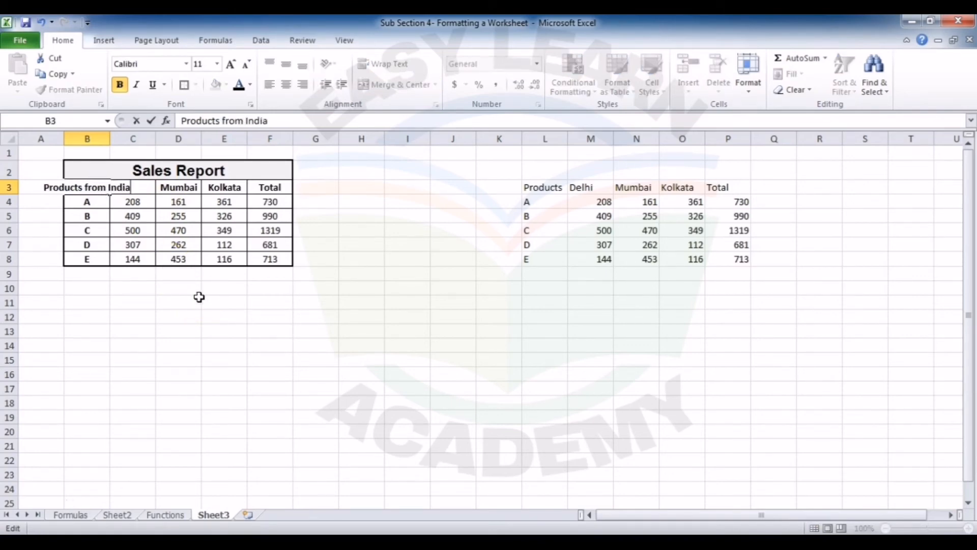
{"action": "key", "text": "Return"}
{"action": "left_click", "coordinate": [84, 188]}
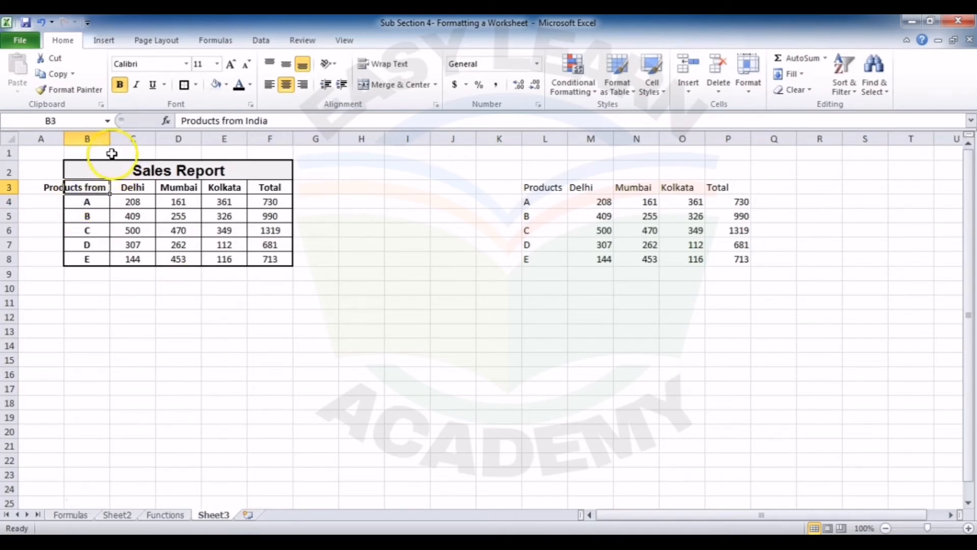
Step: Try widening column B to fit the "Products from India" heading, and undo the width changes
{"action": "left_click_drag", "start_coordinate": [109, 138], "coordinate": [168, 138]}
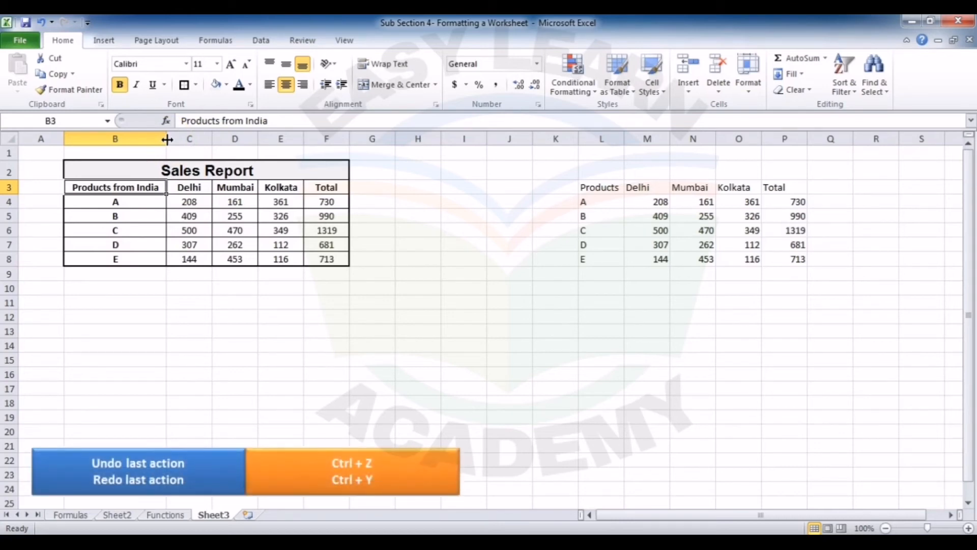
{"action": "key", "text": "ctrl+z"}
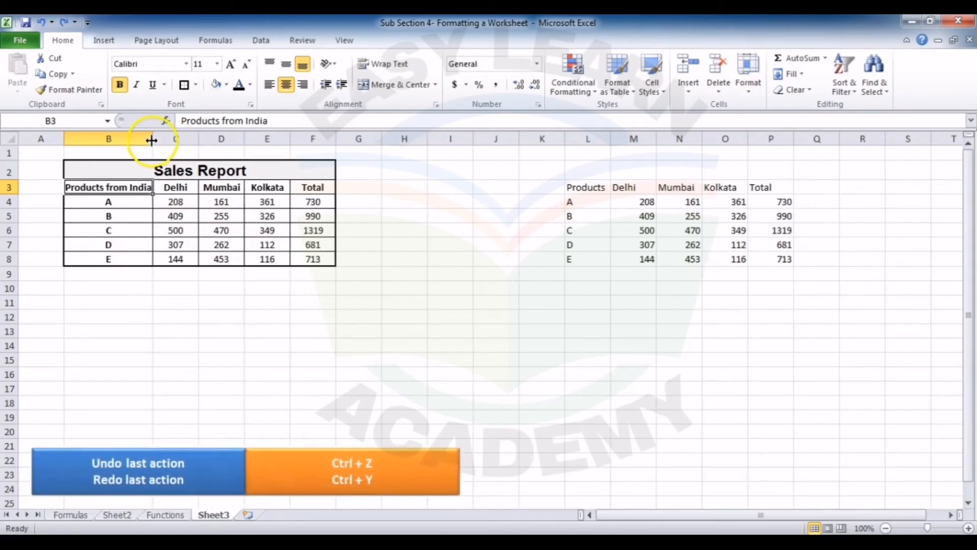
{"action": "key", "text": "ctrl+z"}
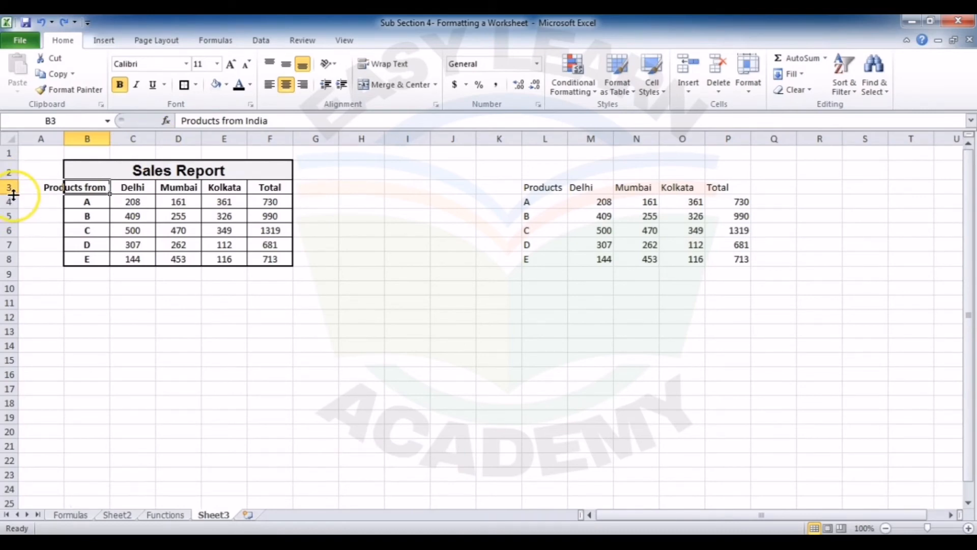
Step: Make row 3 about three text lines tall and wrap the "Products from India" heading within B3
{"action": "left_click_drag", "start_coordinate": [13, 194], "coordinate": [14, 223]}
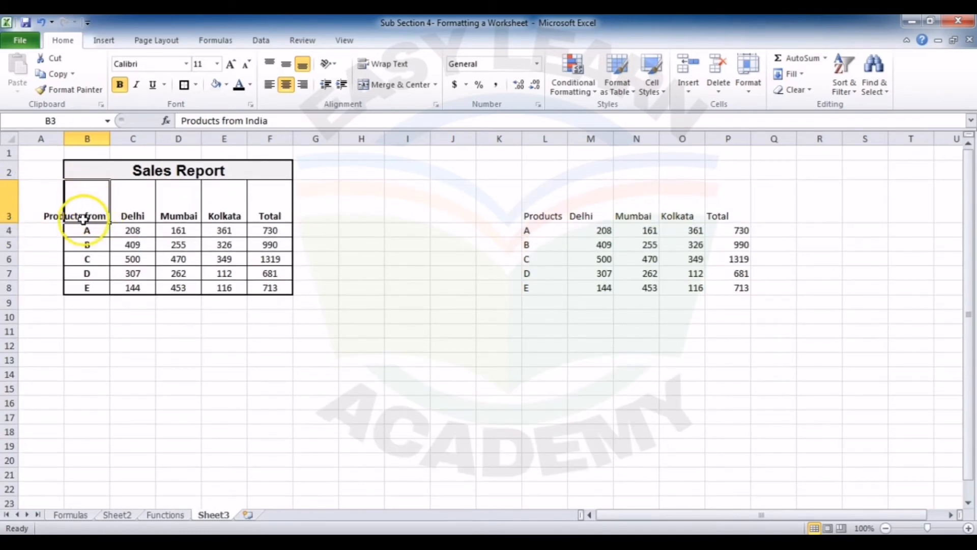
{"action": "left_click", "coordinate": [380, 66]}
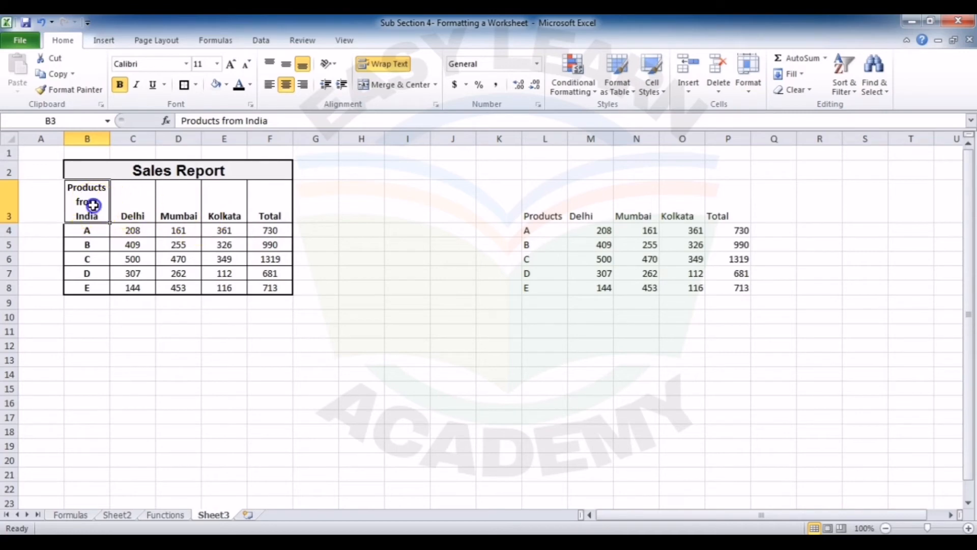
Step: Align the headings in B3:F3 vertically to the middle of their cells
{"action": "left_click_drag", "start_coordinate": [94, 205], "coordinate": [267, 200]}
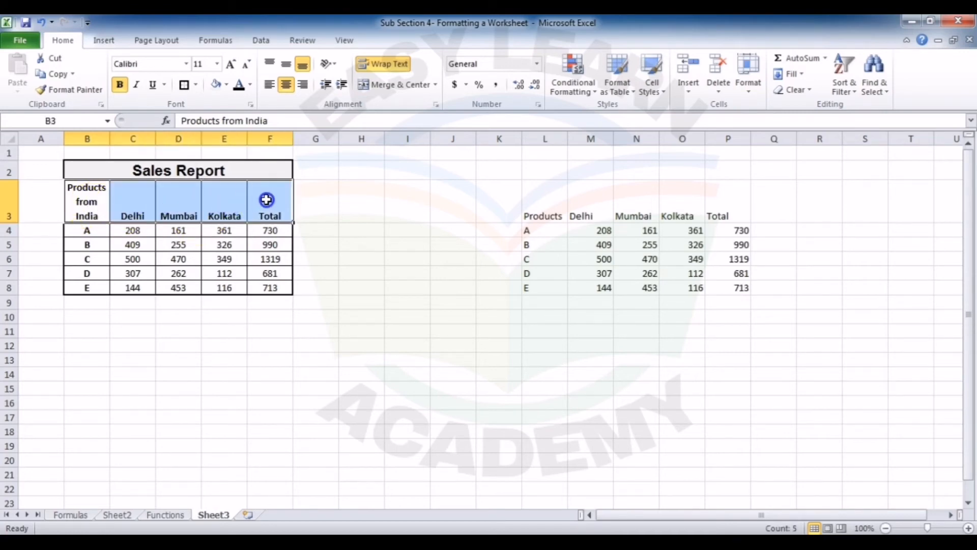
{"action": "left_click", "coordinate": [288, 68]}
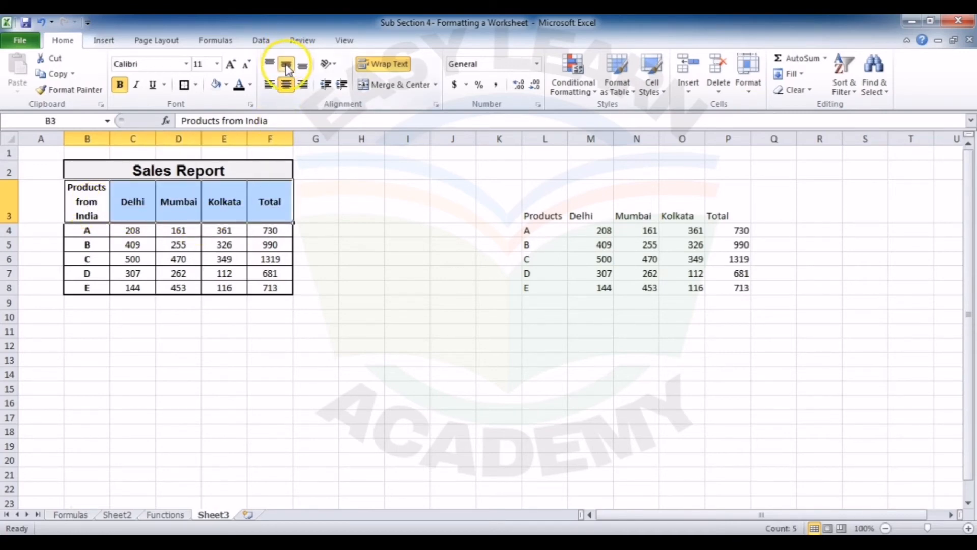
{"action": "left_click", "coordinate": [264, 216]}
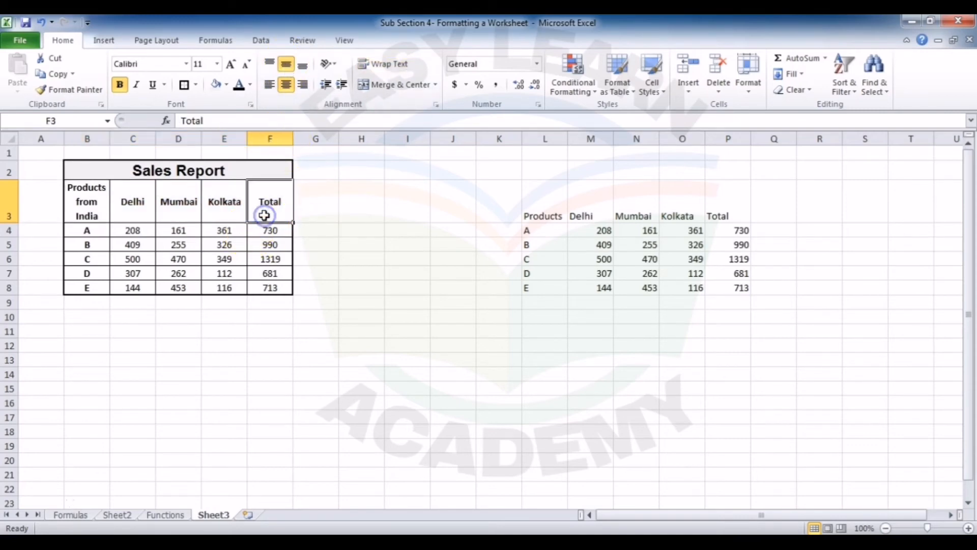
{"action": "left_click", "coordinate": [98, 206]}
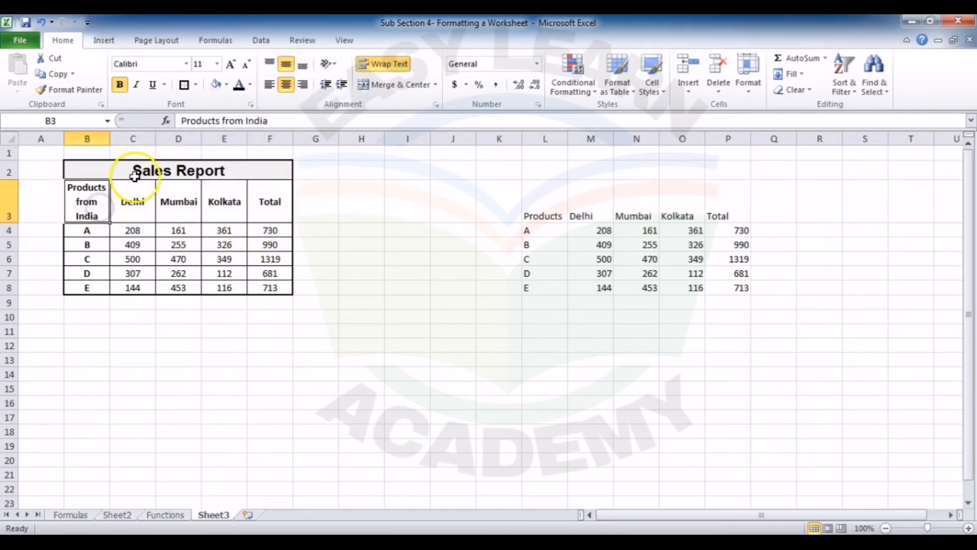
Step: Set the height of the Sales Report title row, row 2, to 22
{"action": "left_click", "coordinate": [145, 172]}
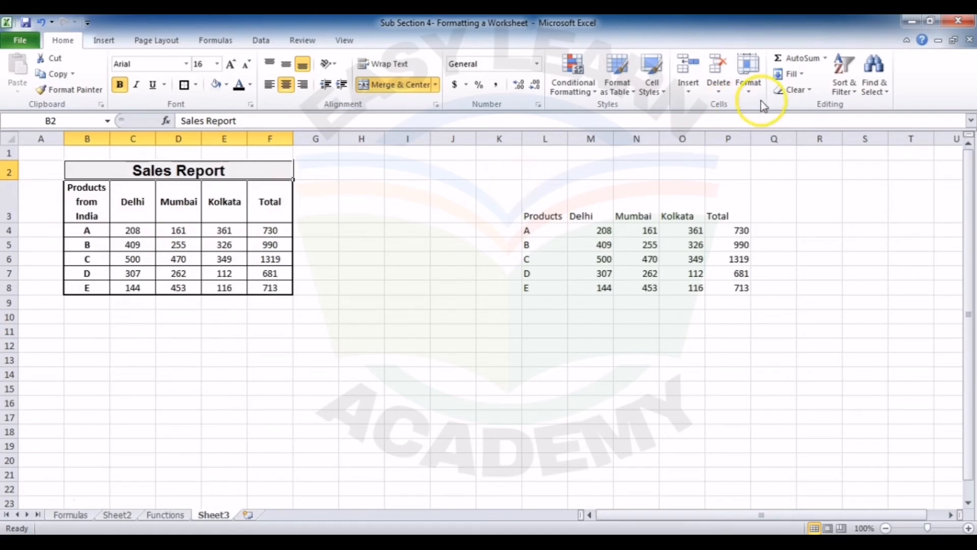
{"action": "left_click", "coordinate": [744, 94]}
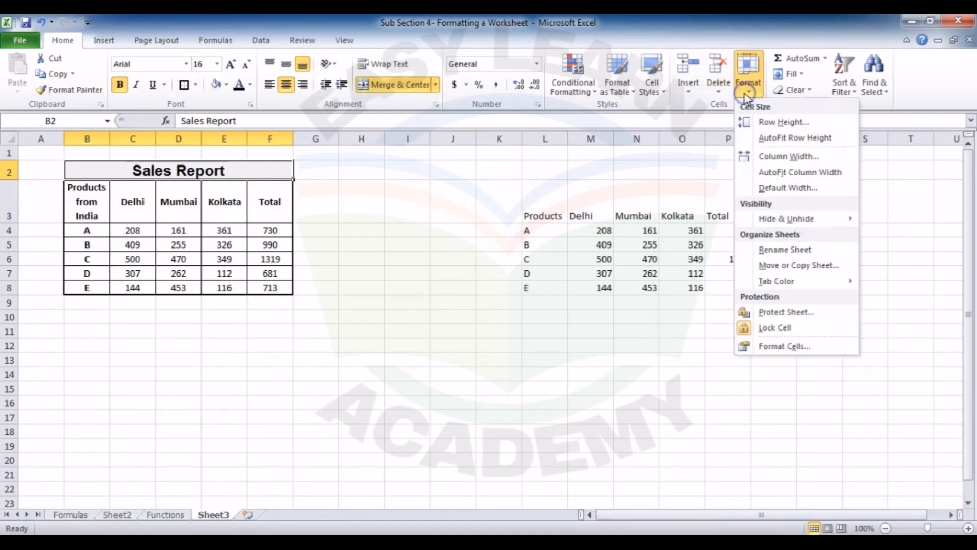
{"action": "left_click", "coordinate": [763, 122]}
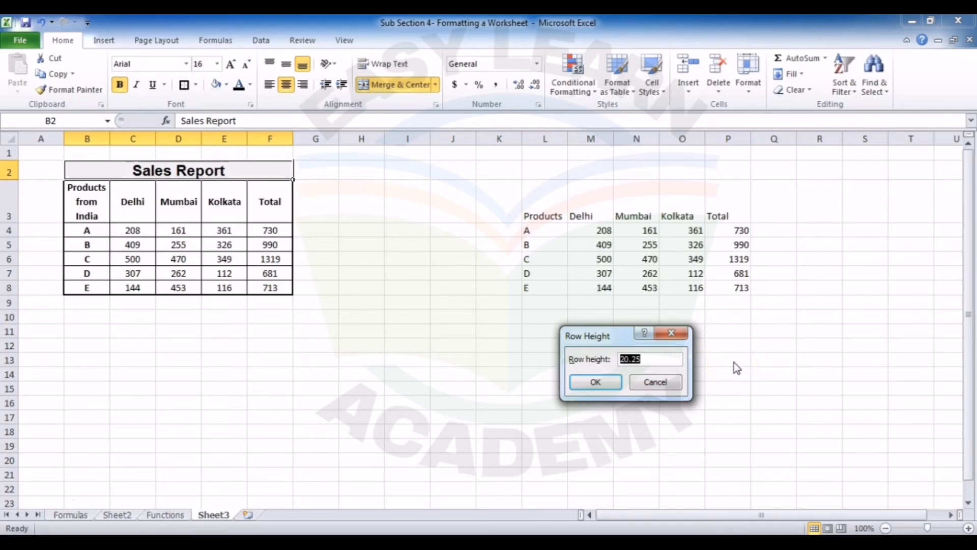
{"action": "type", "text": "22"}
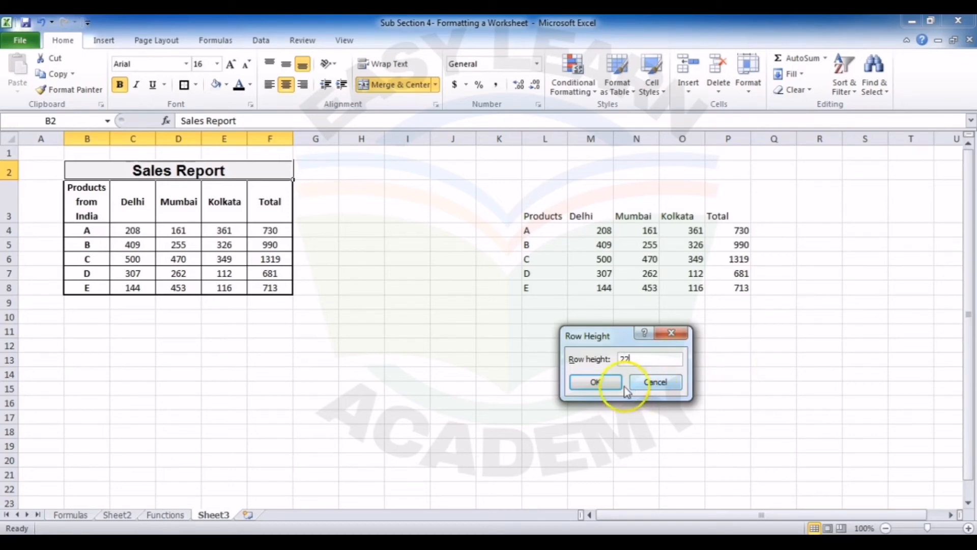
{"action": "left_click", "coordinate": [603, 388]}
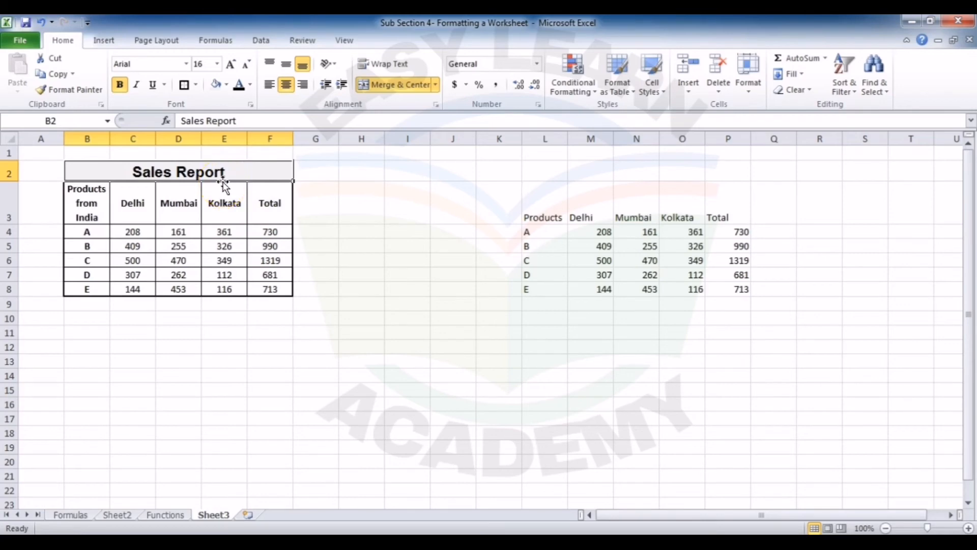
{"action": "left_click", "coordinate": [331, 232]}
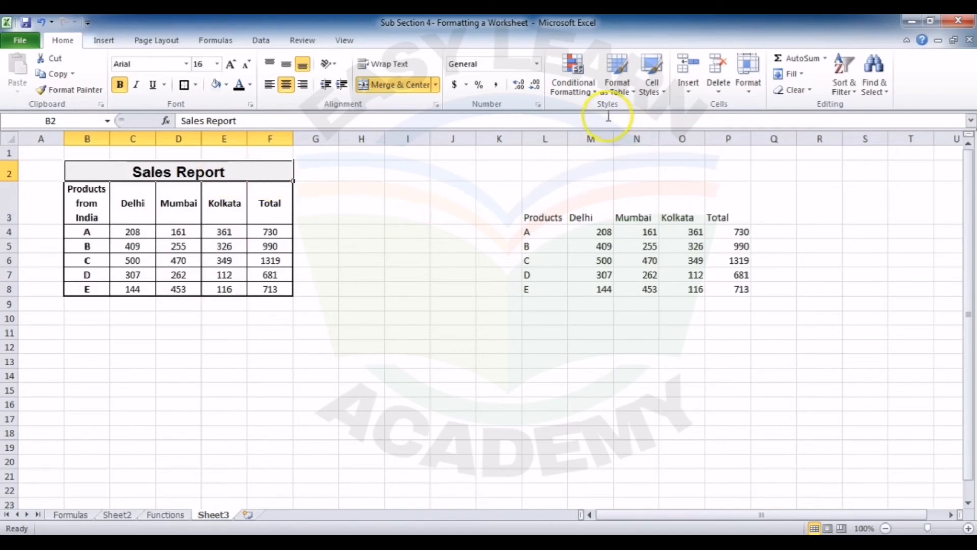
{"action": "left_click", "coordinate": [651, 84]}
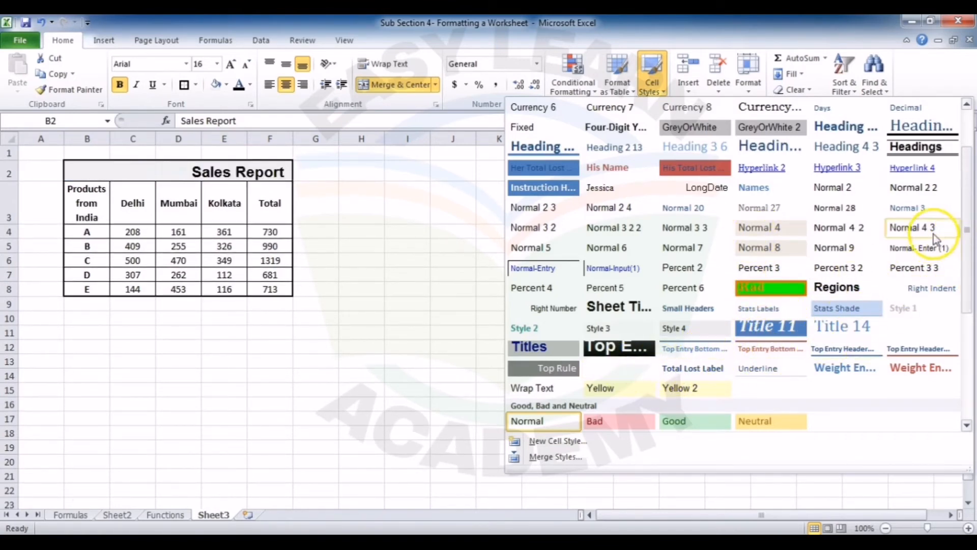
{"action": "left_click_drag", "start_coordinate": [967, 213], "coordinate": [969, 329]}
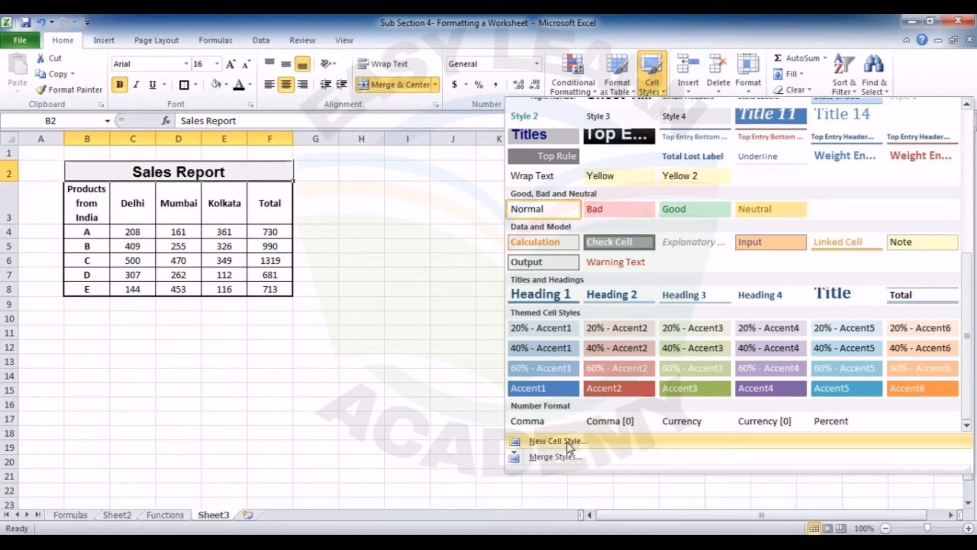
{"action": "left_click", "coordinate": [433, 353]}
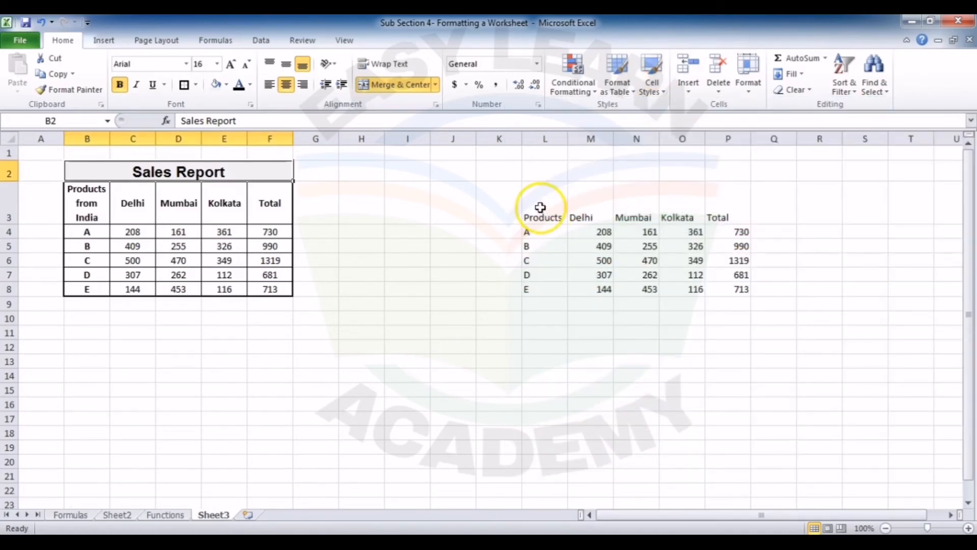
Step: Format the range L3:P8 as a table with the blue Table Style Medium 2, using row 3 as headers
{"action": "left_click", "coordinate": [540, 207]}
{"action": "key", "text": "ctrl+shift+Down"}
{"action": "key", "text": "ctrl+shift+Right"}
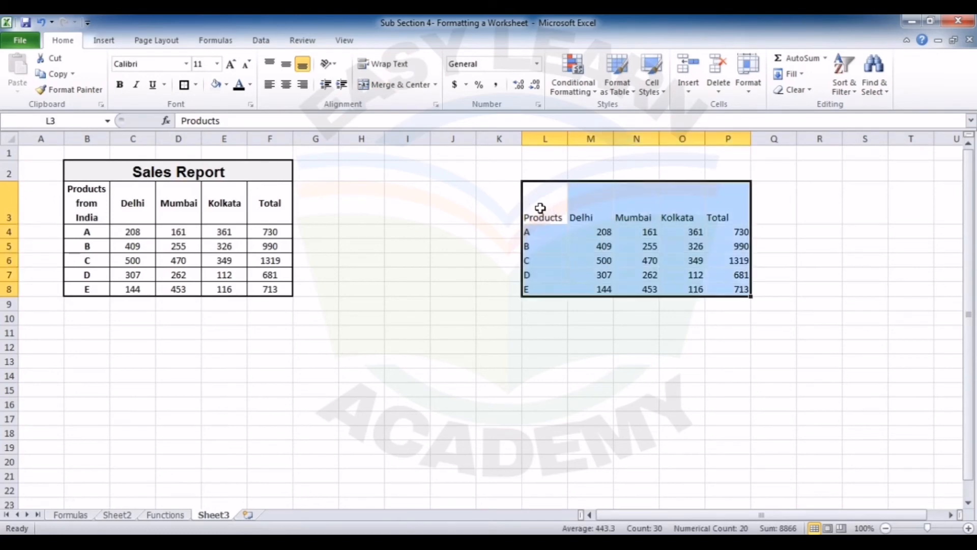
{"action": "left_click", "coordinate": [625, 81]}
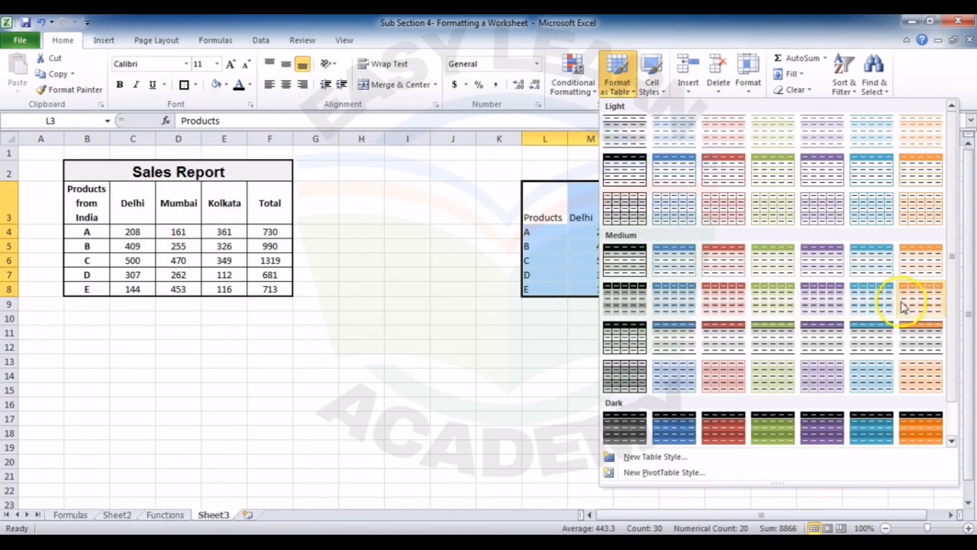
{"action": "left_click", "coordinate": [678, 270]}
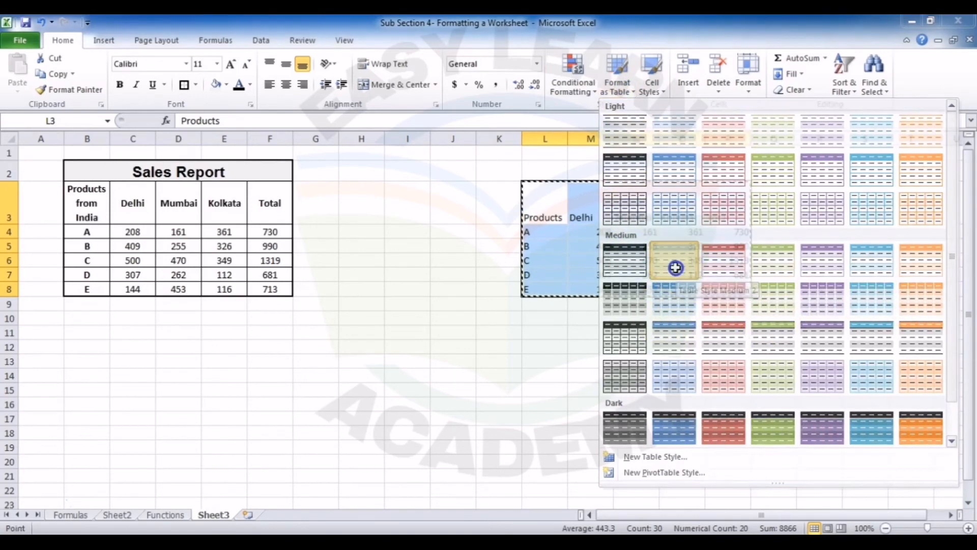
{"action": "left_click", "coordinate": [630, 398]}
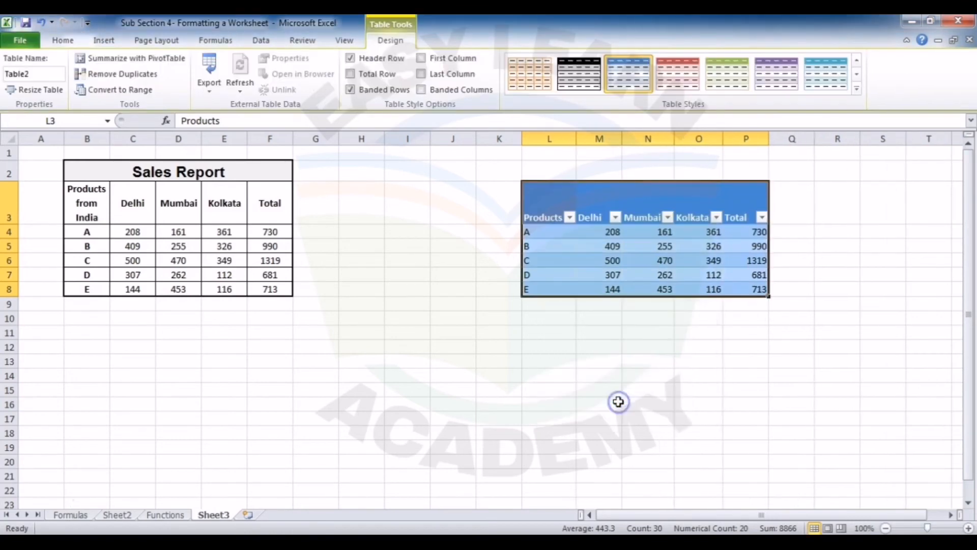
{"action": "left_click", "coordinate": [709, 330]}
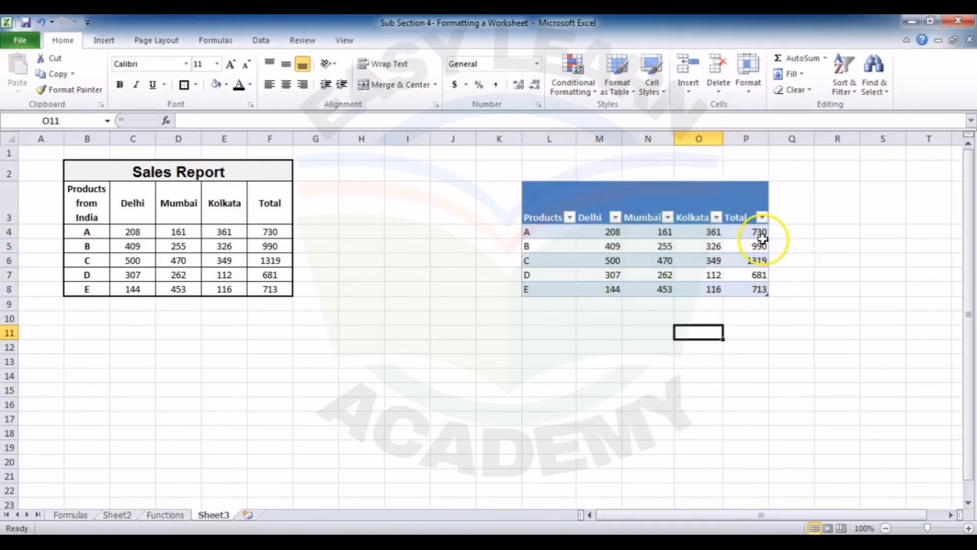
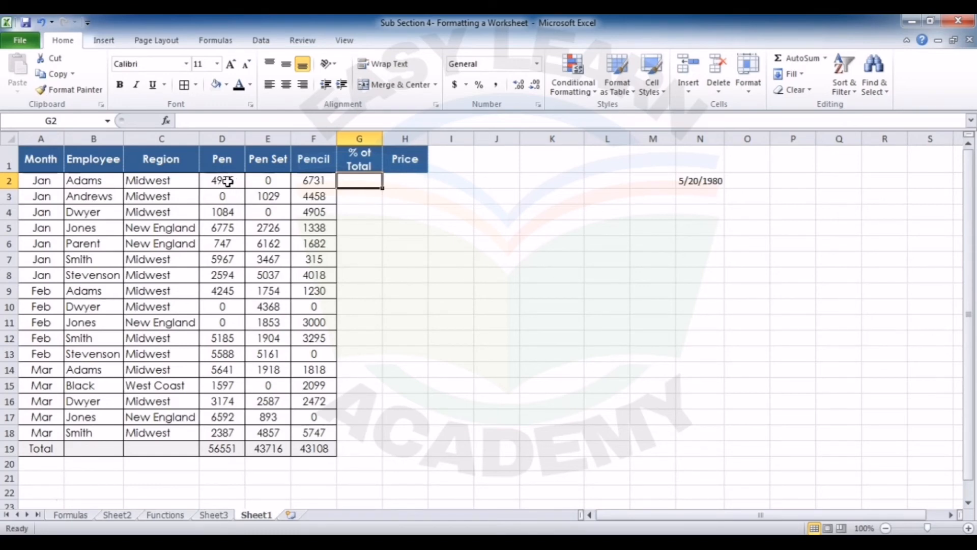
Step: Apply the Currency number format to the first Pen value in D2
{"action": "left_click", "coordinate": [227, 181]}
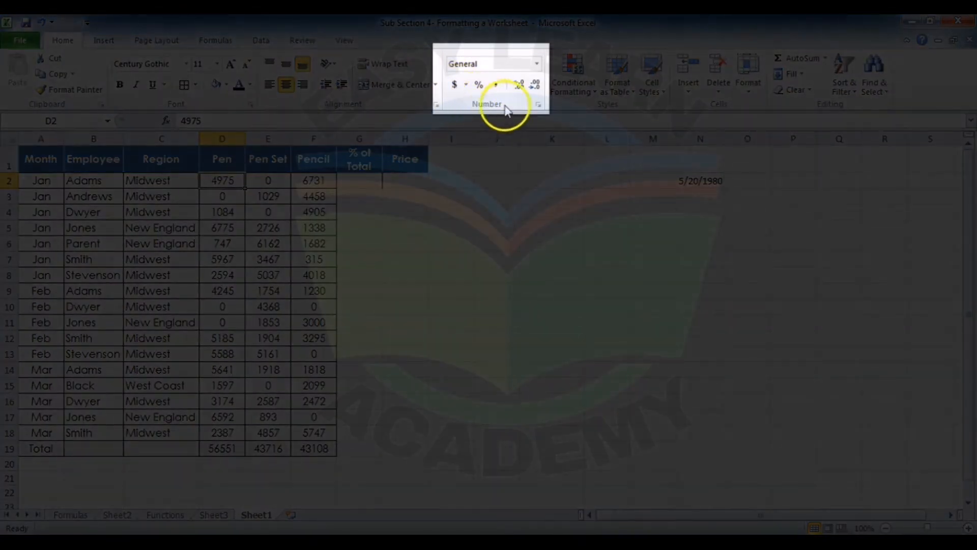
{"action": "left_click", "coordinate": [537, 65]}
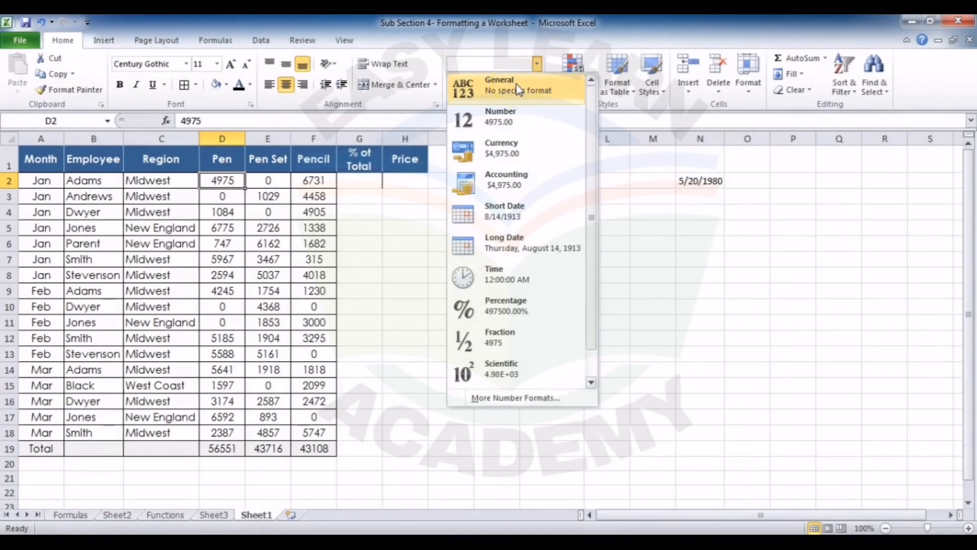
{"action": "left_click", "coordinate": [515, 153]}
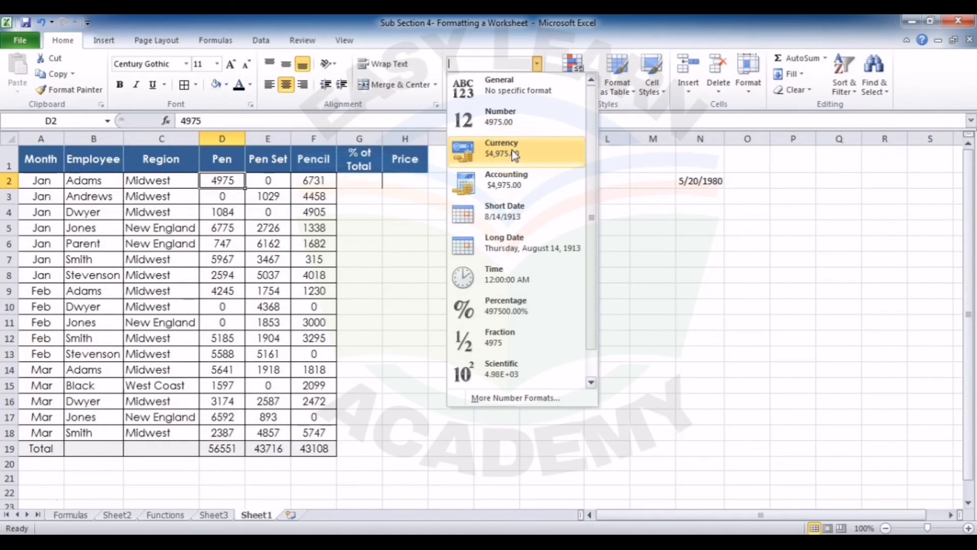
{"action": "left_click", "coordinate": [229, 186]}
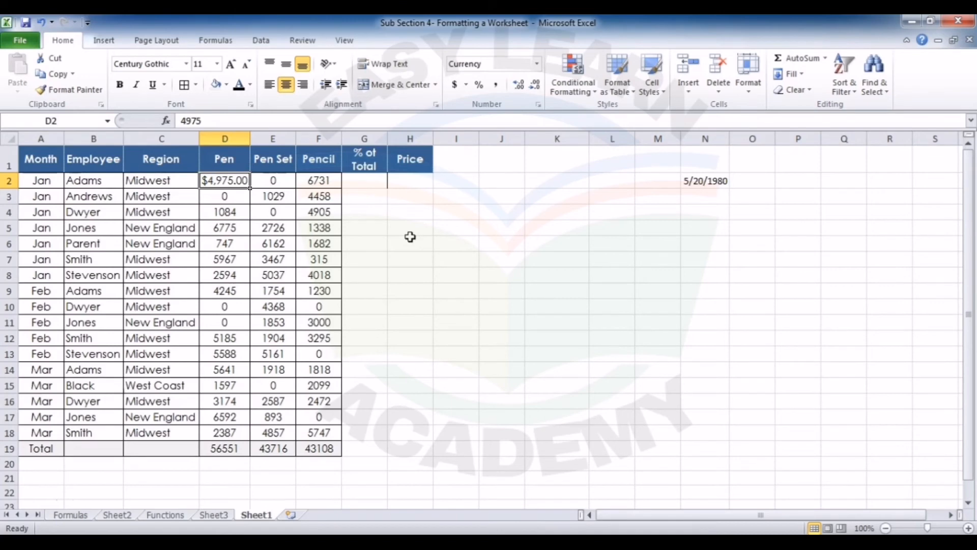
Step: Change the currency symbol of D2 to INR in the cell's number format settings
{"action": "right_click", "coordinate": [238, 179]}
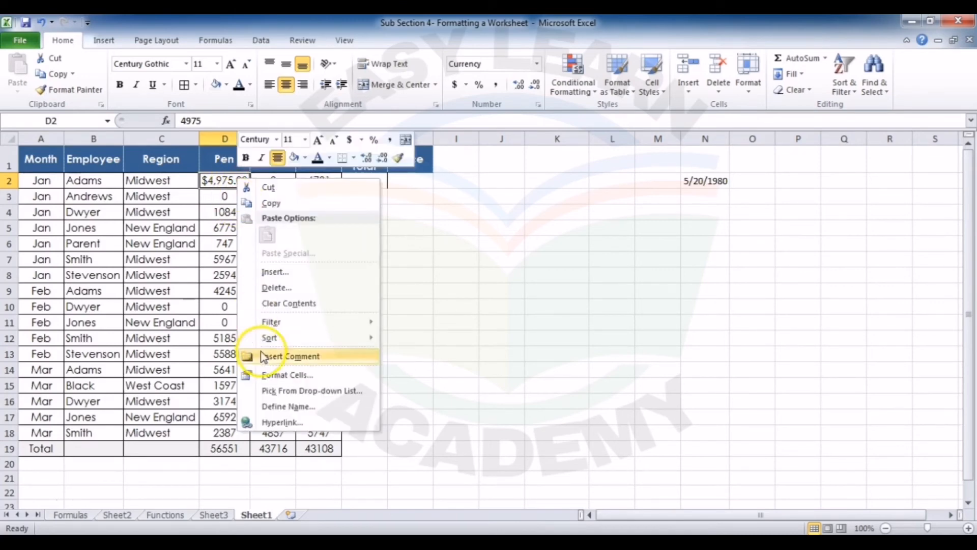
{"action": "left_click", "coordinate": [436, 285]}
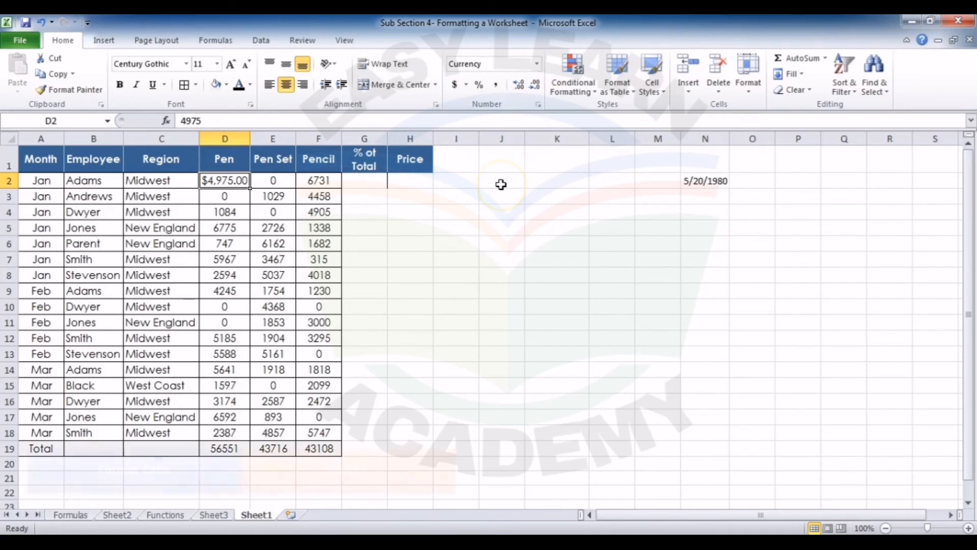
{"action": "key", "text": "ctrl+1"}
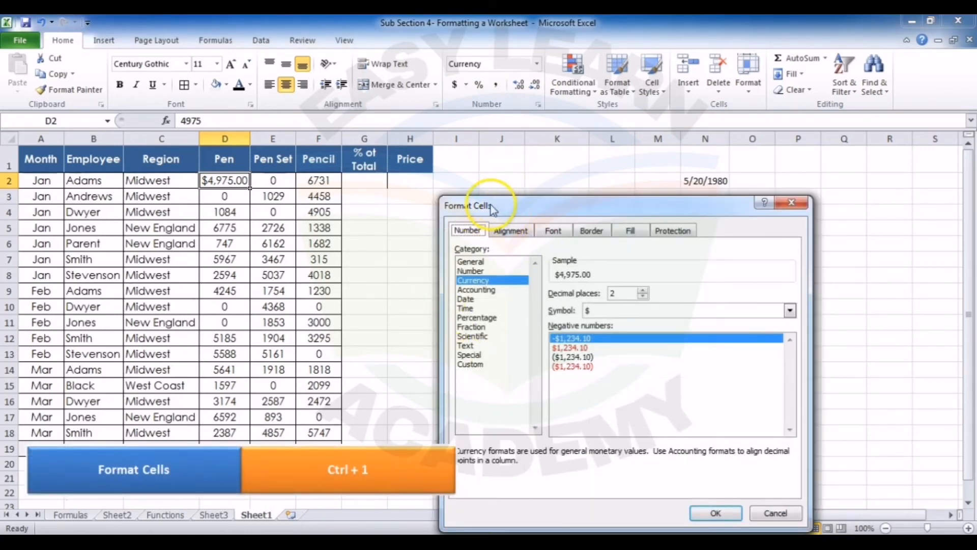
{"action": "left_click_drag", "start_coordinate": [493, 210], "coordinate": [501, 83]}
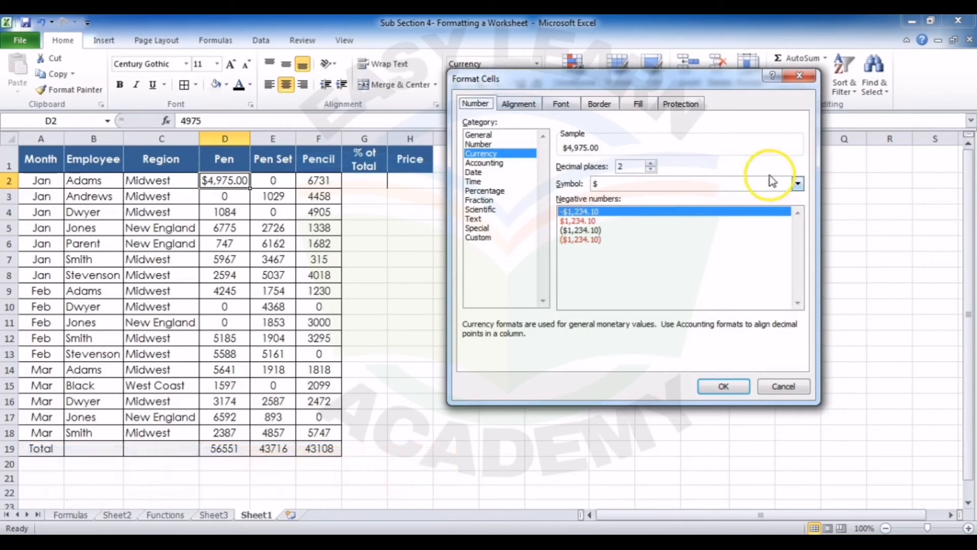
{"action": "left_click", "coordinate": [798, 185]}
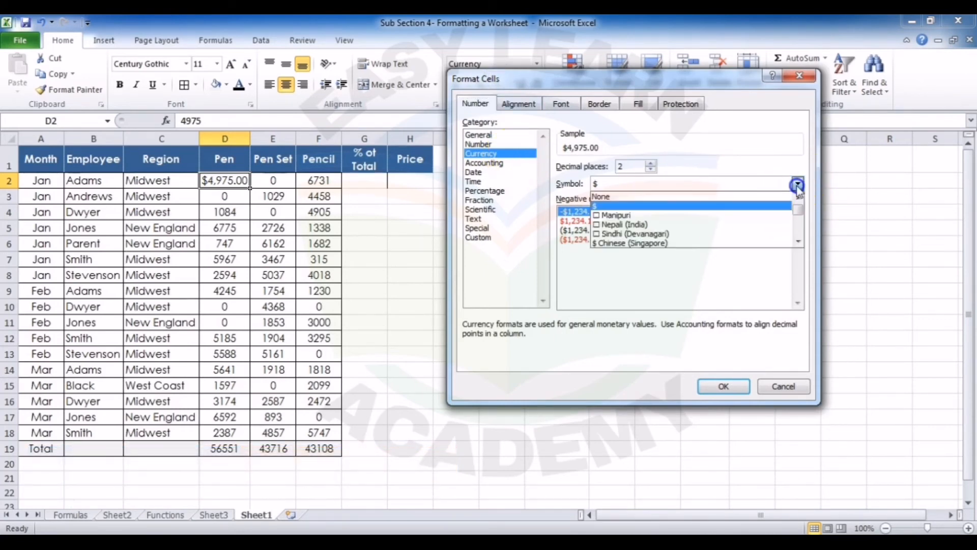
{"action": "key", "text": "i"}
{"action": "key", "text": "i"}
{"action": "key", "text": "i"}
{"action": "key", "text": "i"}
{"action": "key", "text": "i"}
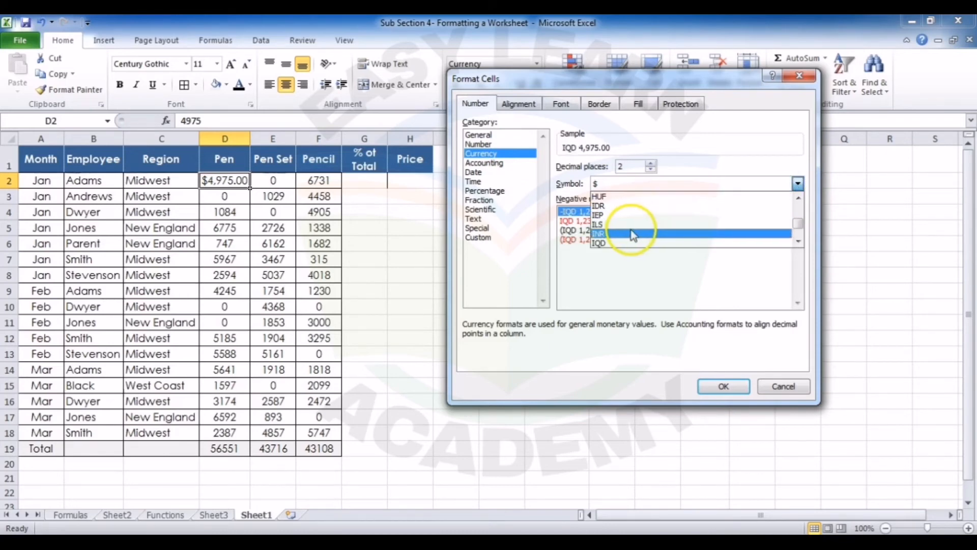
{"action": "left_click", "coordinate": [630, 234]}
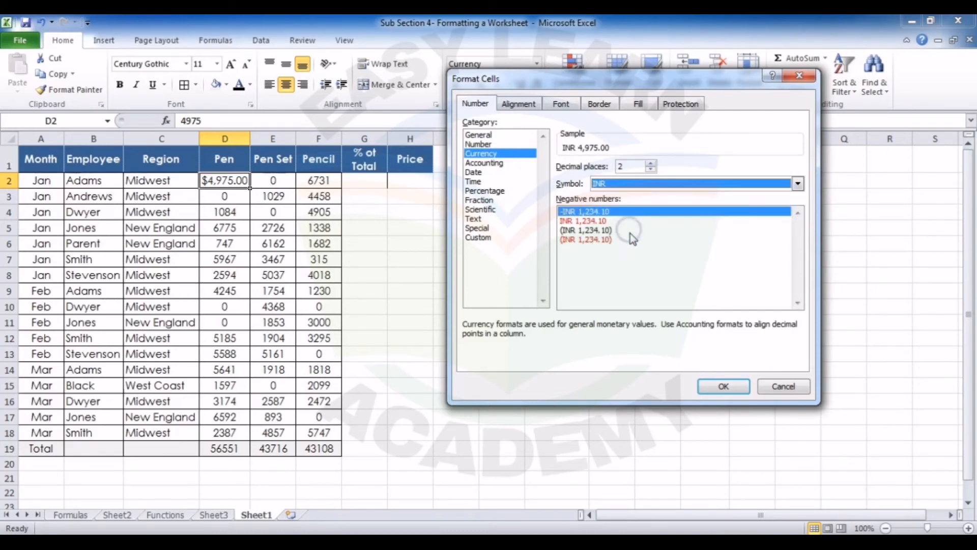
{"action": "left_click", "coordinate": [724, 387]}
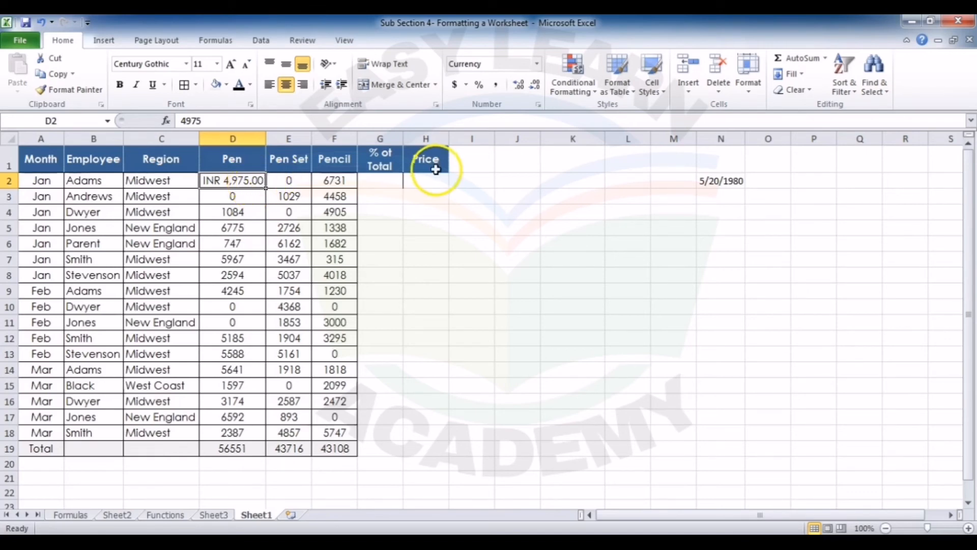
Step: Adjust the decimal places of D2 so the INR amount is shown without decimals
{"action": "left_click", "coordinate": [532, 88]}
{"action": "left_click", "coordinate": [532, 88]}
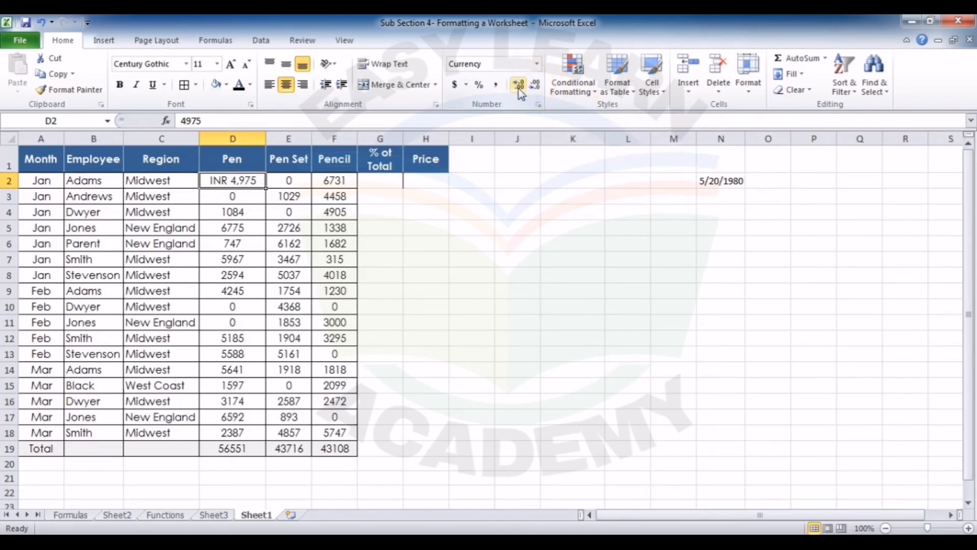
{"action": "left_click", "coordinate": [518, 88]}
{"action": "left_click", "coordinate": [519, 88]}
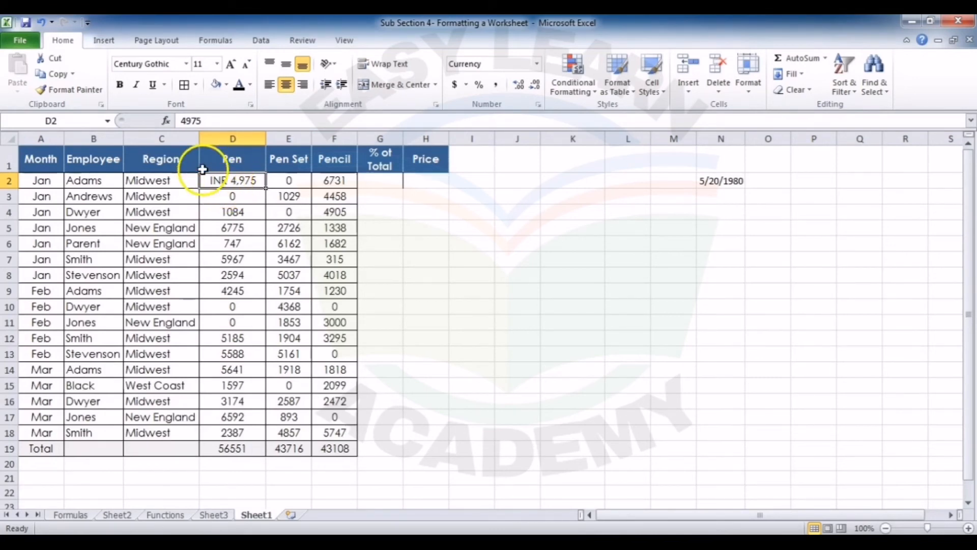
Step: Copy the INR currency format from D2 to D3, and from there to the sales values in D4:F18
{"action": "left_click", "coordinate": [99, 93]}
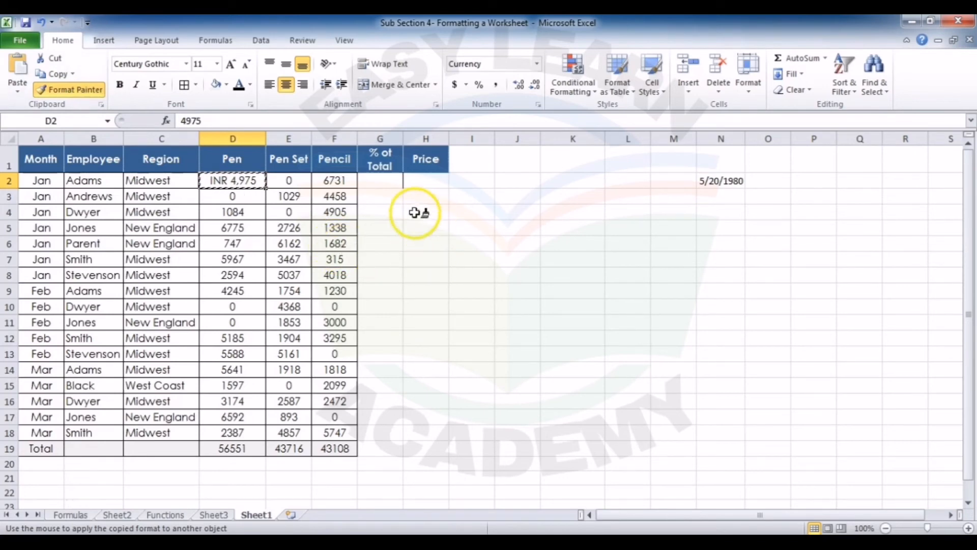
{"action": "left_click", "coordinate": [242, 198]}
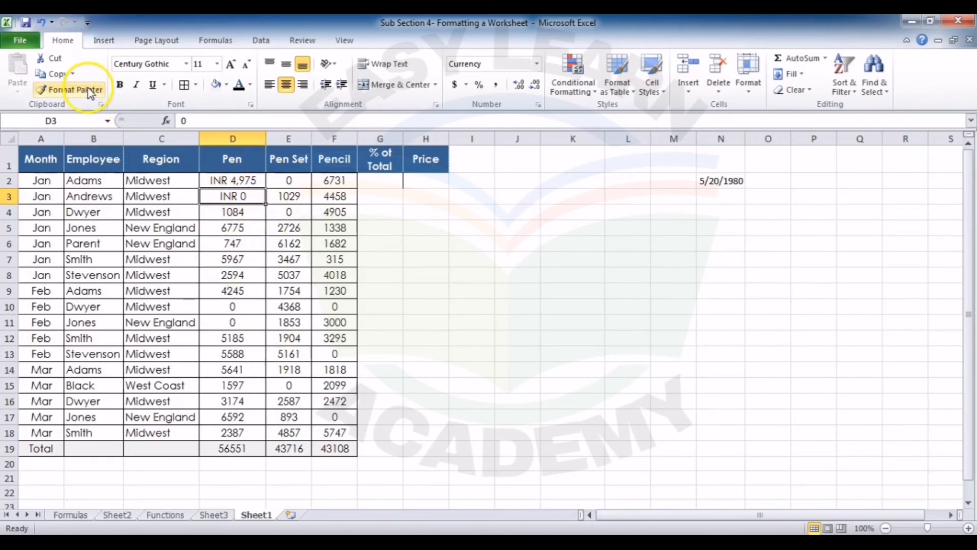
{"action": "left_click", "coordinate": [71, 90]}
{"action": "mouse_move", "coordinate": [229, 211]}
{"action": "left_mouse_down"}
{"action": "mouse_move", "coordinate": [256, 211]}
{"action": "mouse_move", "coordinate": [257, 224]}
{"action": "mouse_move", "coordinate": [333, 259]}
{"action": "mouse_move", "coordinate": [341, 431]}
{"action": "left_mouse_up"}
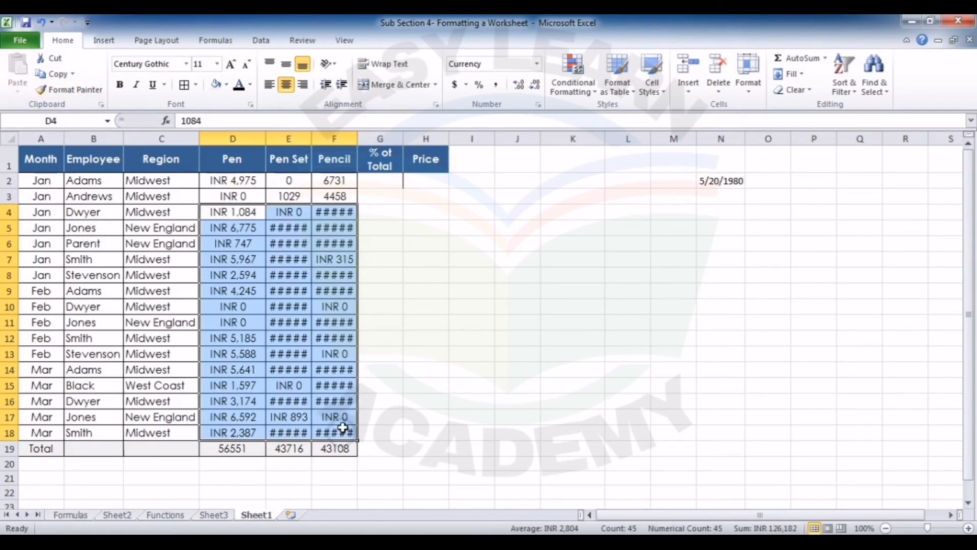
Step: Copy the INR currency format from E4 to the remaining Pen Set and Pencil values in E2:F3
{"action": "left_click", "coordinate": [278, 215]}
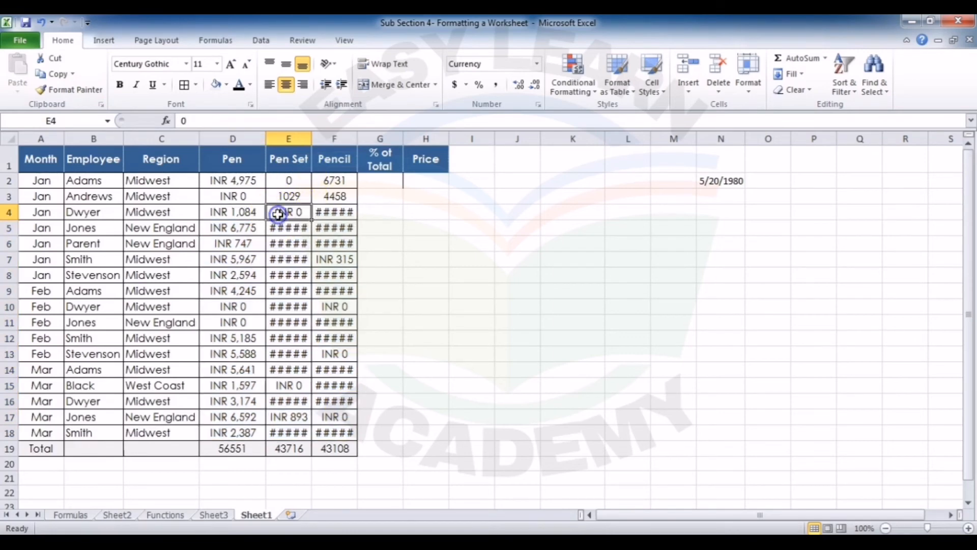
{"action": "left_click", "coordinate": [69, 89]}
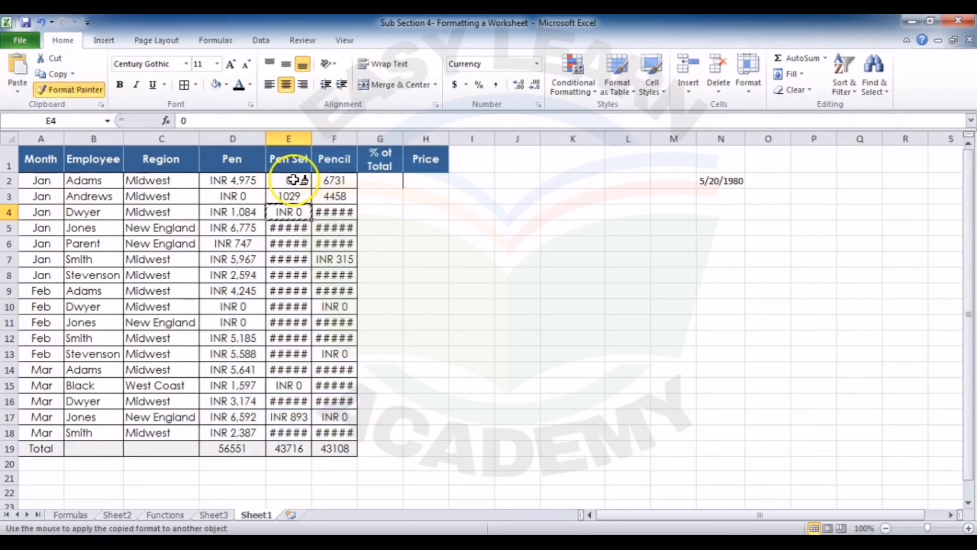
{"action": "left_click_drag", "start_coordinate": [294, 181], "coordinate": [334, 197]}
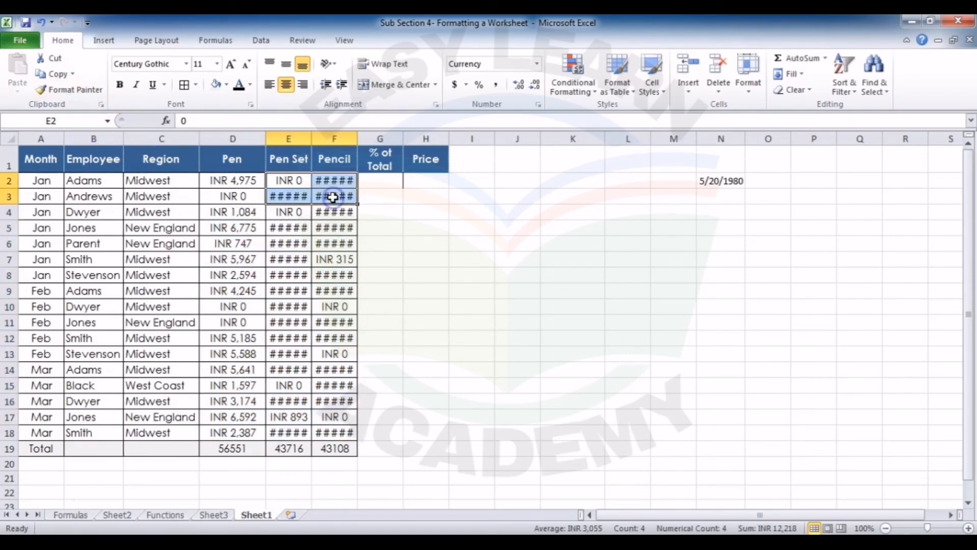
Step: Autofit the Pen Set and Pencil columns, E and F, and widen both slightly beyond their contents
{"action": "double_click", "coordinate": [311, 137]}
{"action": "double_click", "coordinate": [363, 135]}
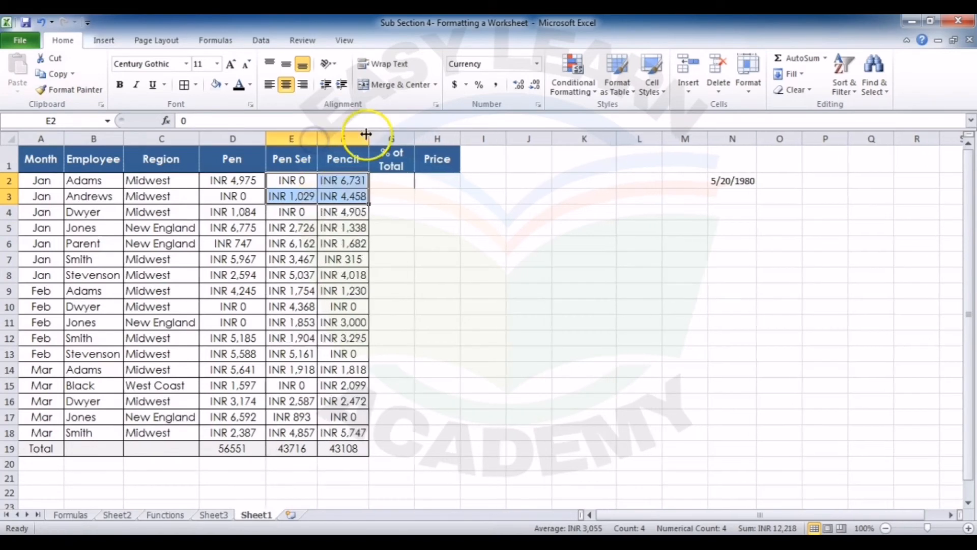
{"action": "left_click", "coordinate": [250, 205]}
{"action": "left_click", "coordinate": [247, 180]}
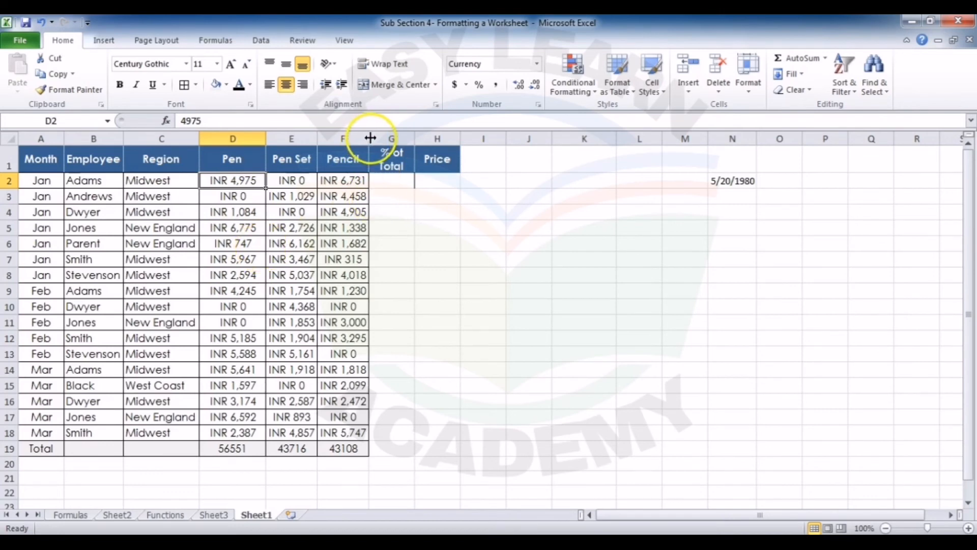
{"action": "left_click_drag", "start_coordinate": [369, 137], "coordinate": [383, 147]}
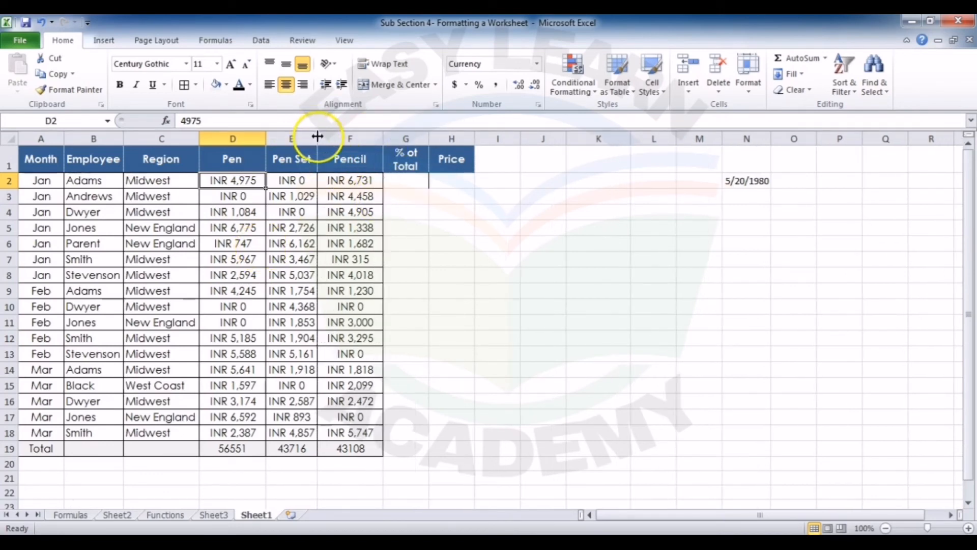
{"action": "left_click_drag", "start_coordinate": [317, 138], "coordinate": [324, 138]}
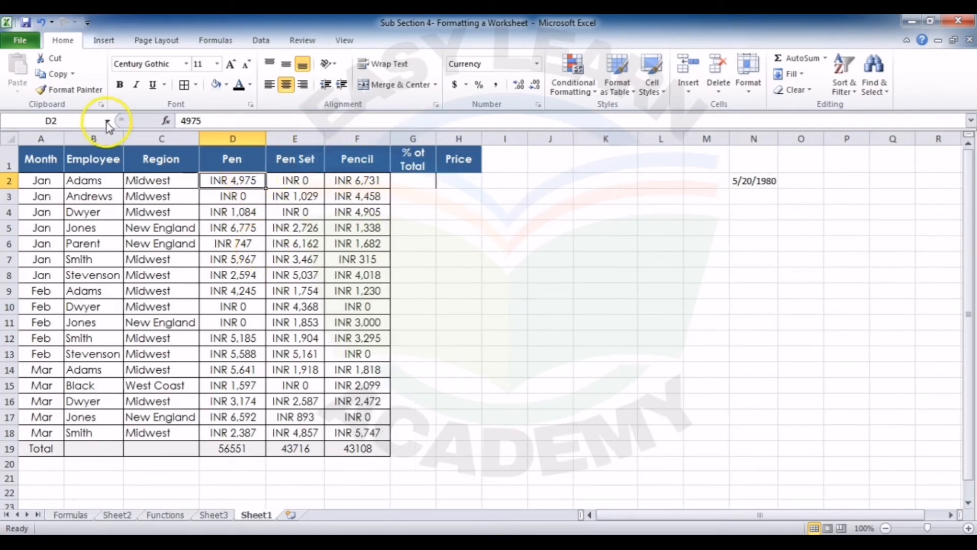
Step: Lock Format Painter on D2's format and apply it to the separate cells E8, F5, F13 and E7
{"action": "left_click", "coordinate": [88, 95]}
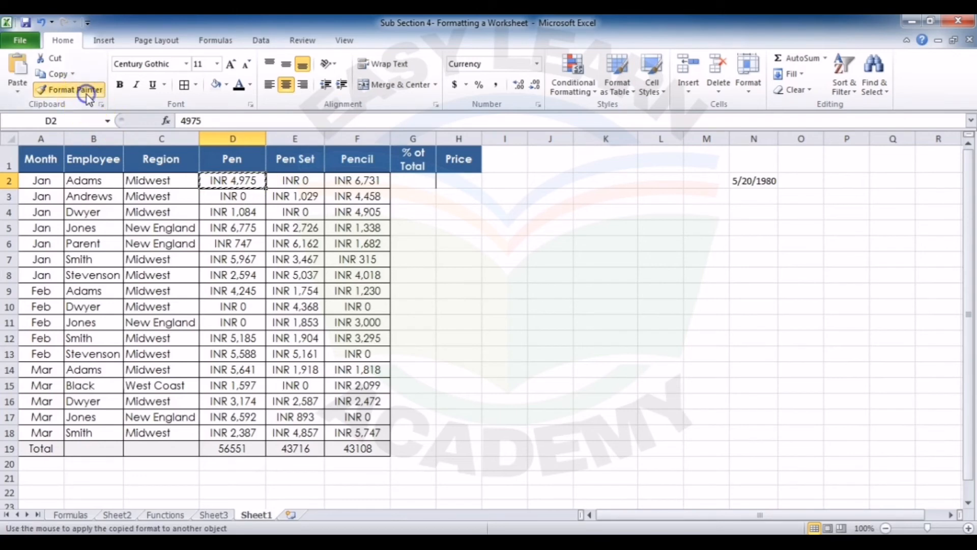
{"action": "left_click", "coordinate": [306, 274]}
{"action": "left_click", "coordinate": [357, 227]}
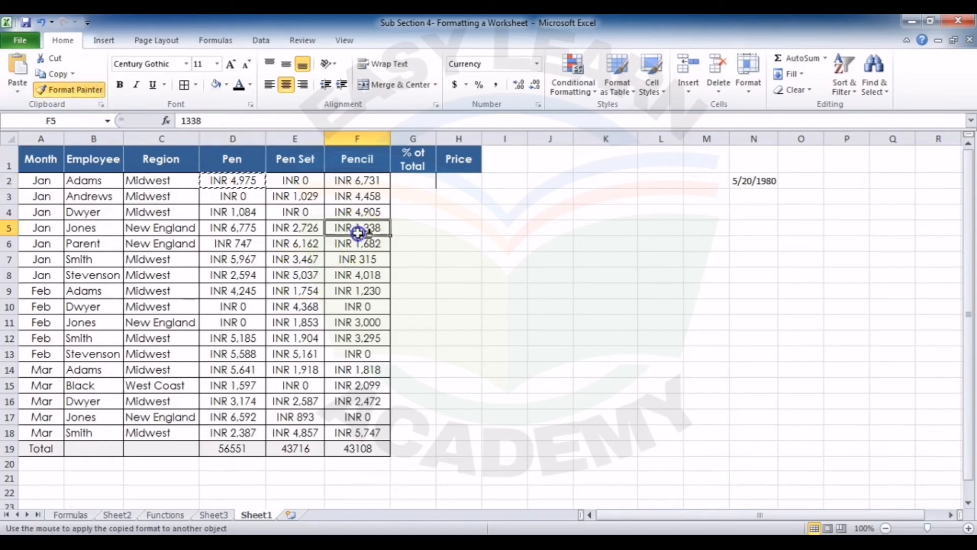
{"action": "left_click", "coordinate": [349, 352]}
{"action": "left_click", "coordinate": [301, 262]}
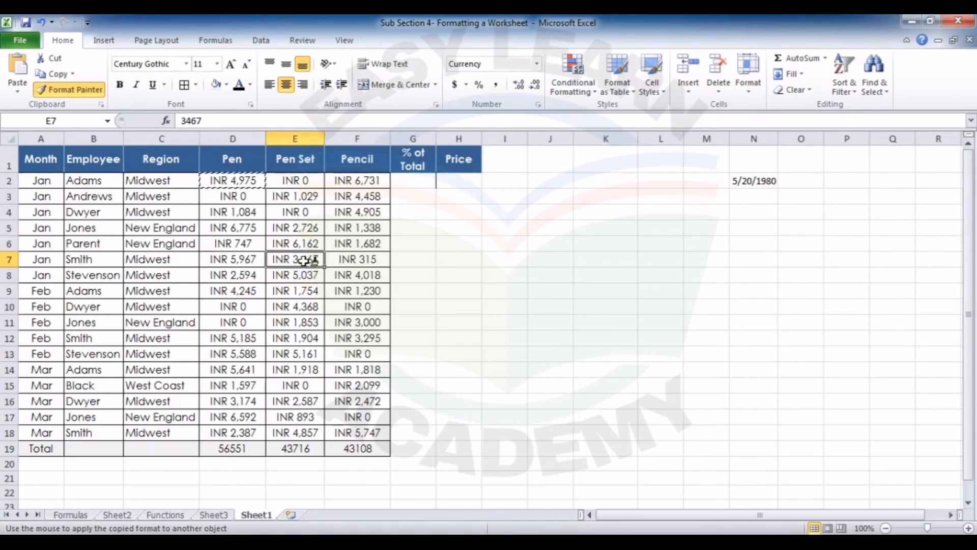
{"action": "left_click", "coordinate": [304, 261]}
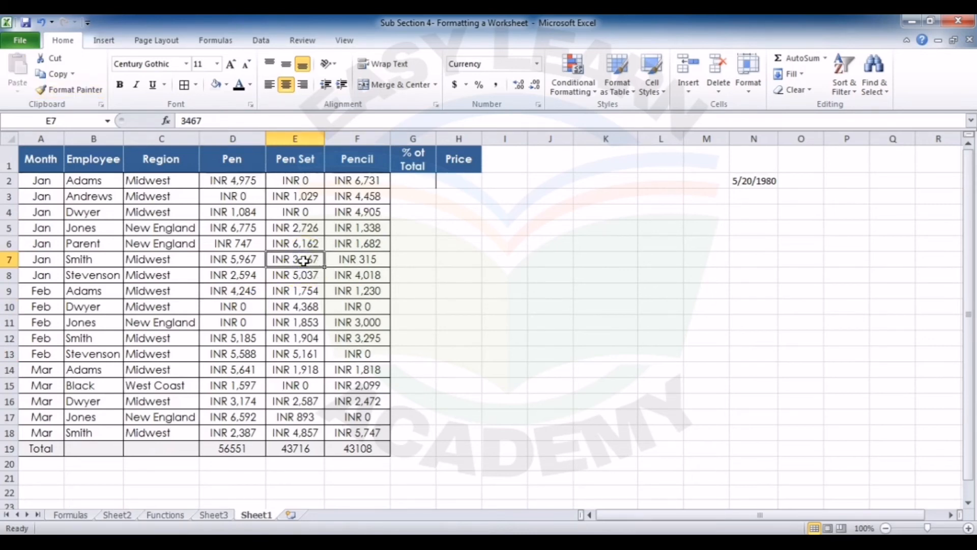
Step: Enter the formula =D2/D19 in G2 under % of Total and format the result as a percentage
{"action": "left_click", "coordinate": [425, 182]}
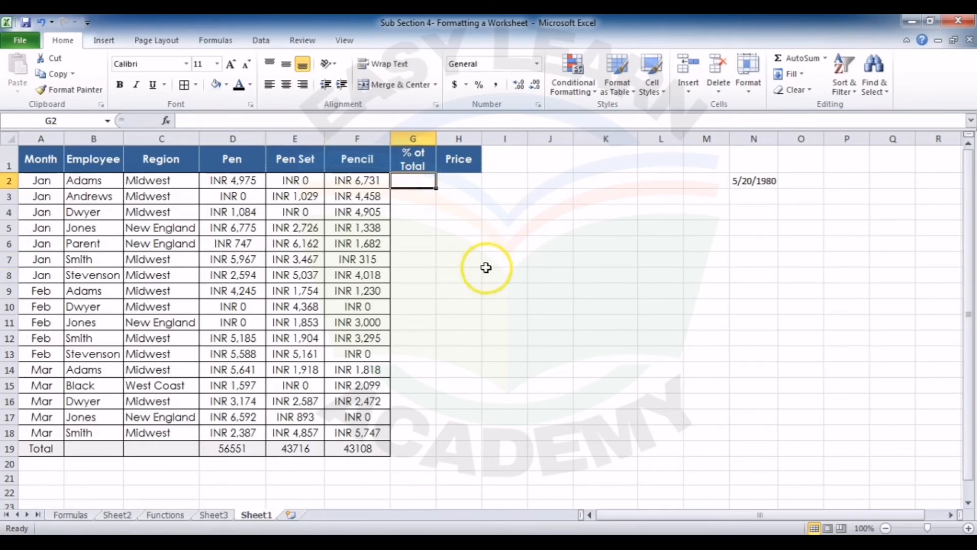
{"action": "type", "text": "="}
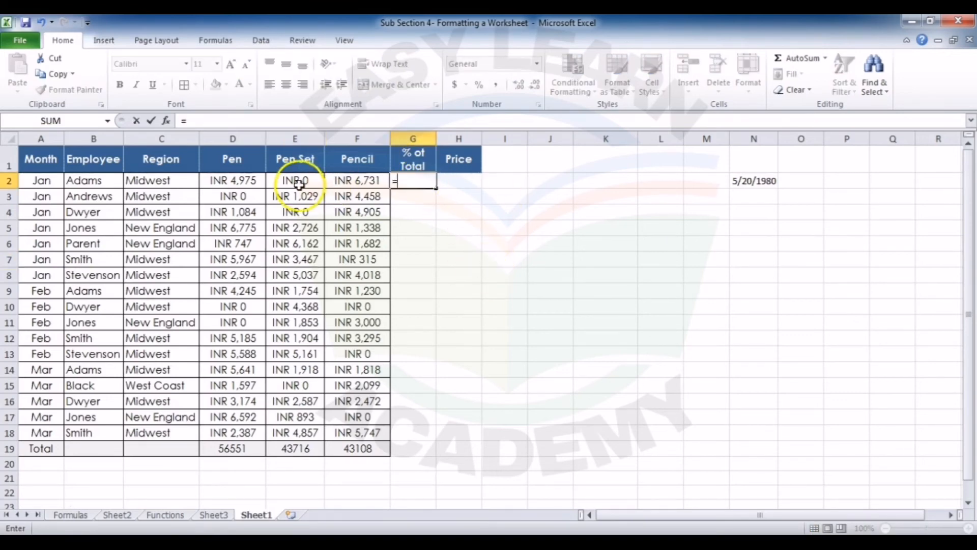
{"action": "left_click", "coordinate": [244, 182]}
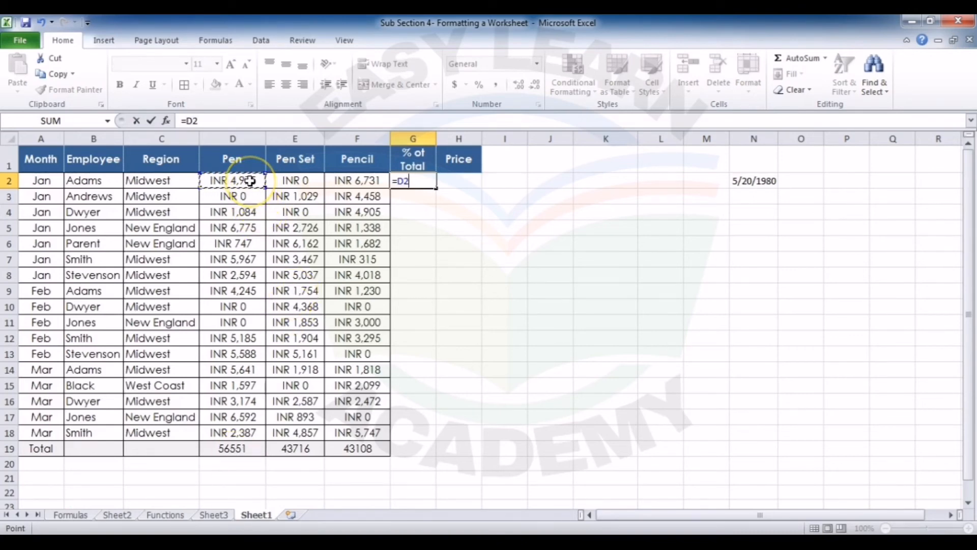
{"action": "type", "text": "/"}
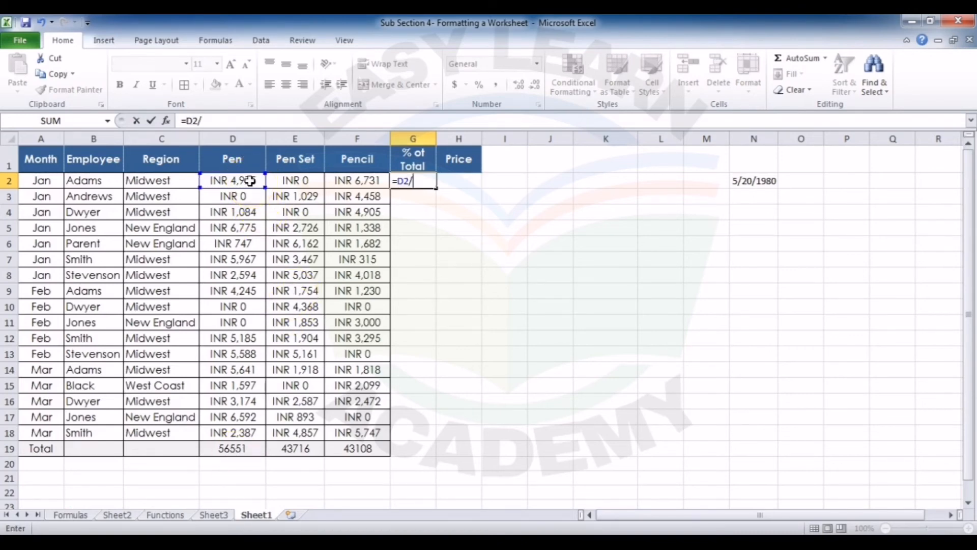
{"action": "left_click", "coordinate": [219, 451]}
{"action": "key", "text": "Return"}
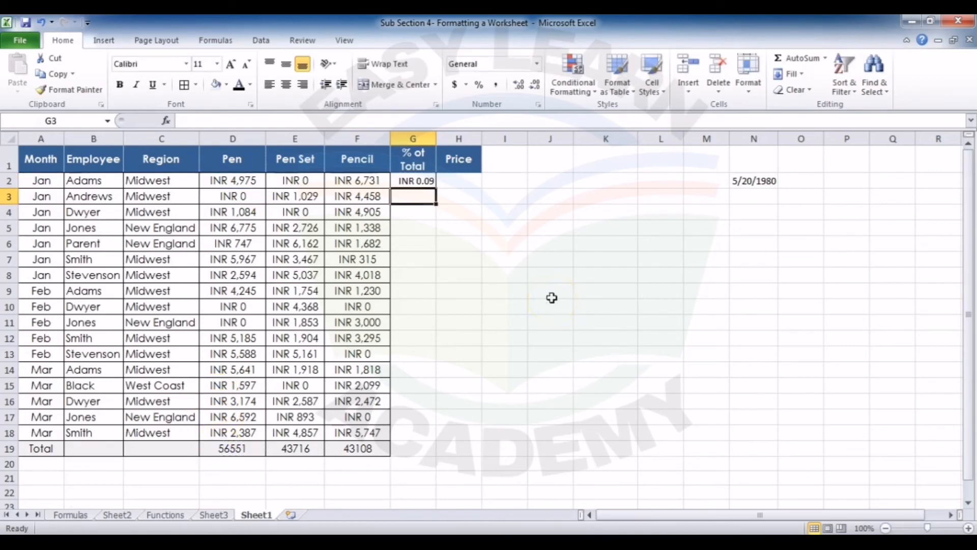
{"action": "key", "text": "Up"}
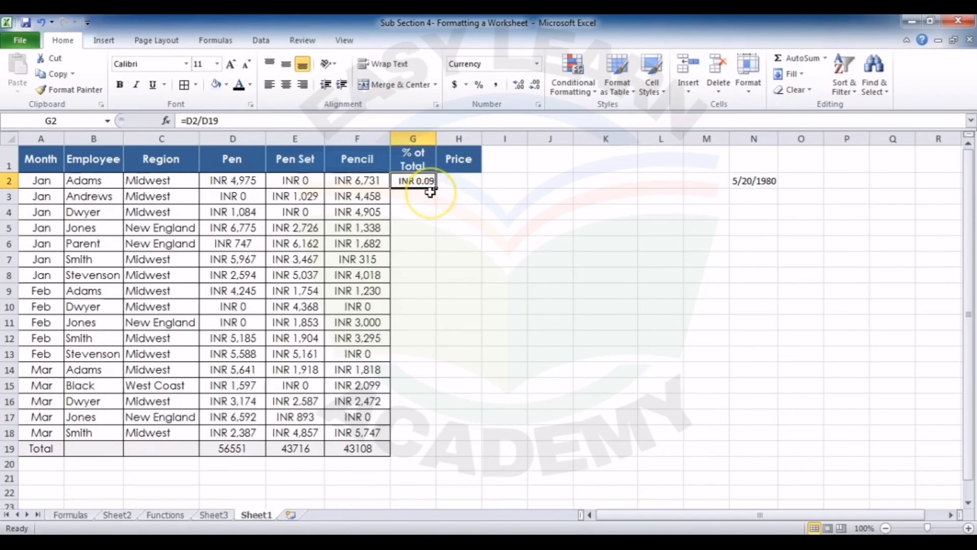
{"action": "left_click", "coordinate": [479, 90]}
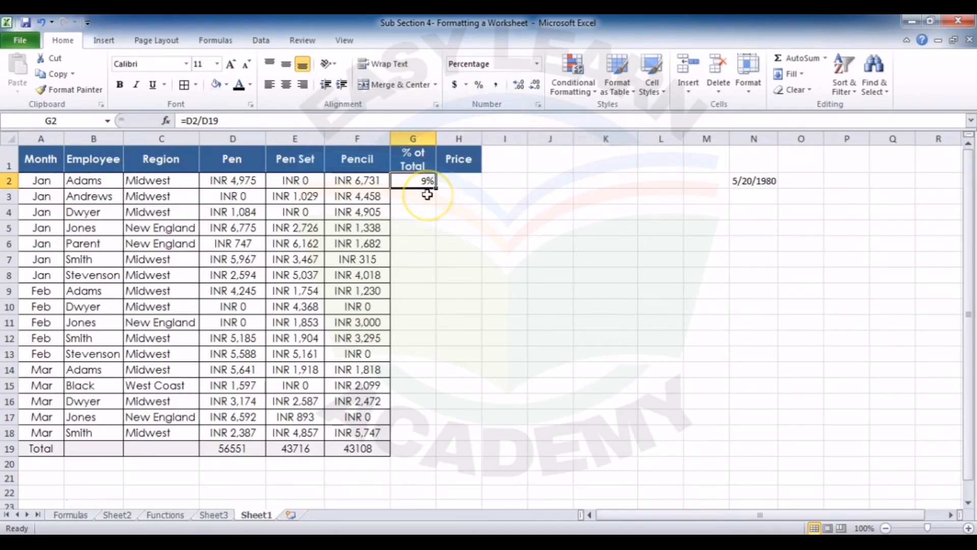
Step: Show the percentage in G2 with one decimal place
{"action": "left_click", "coordinate": [522, 86]}
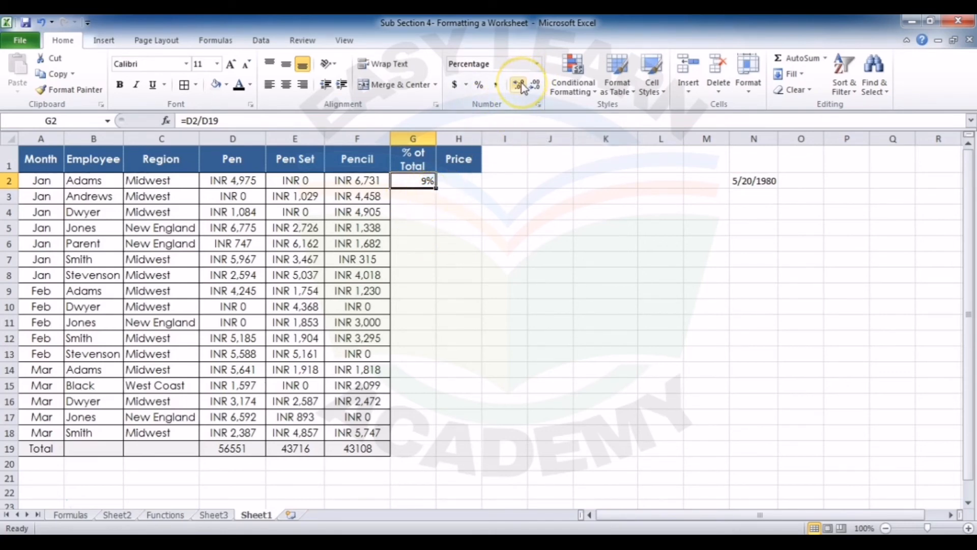
{"action": "left_click", "coordinate": [522, 86]}
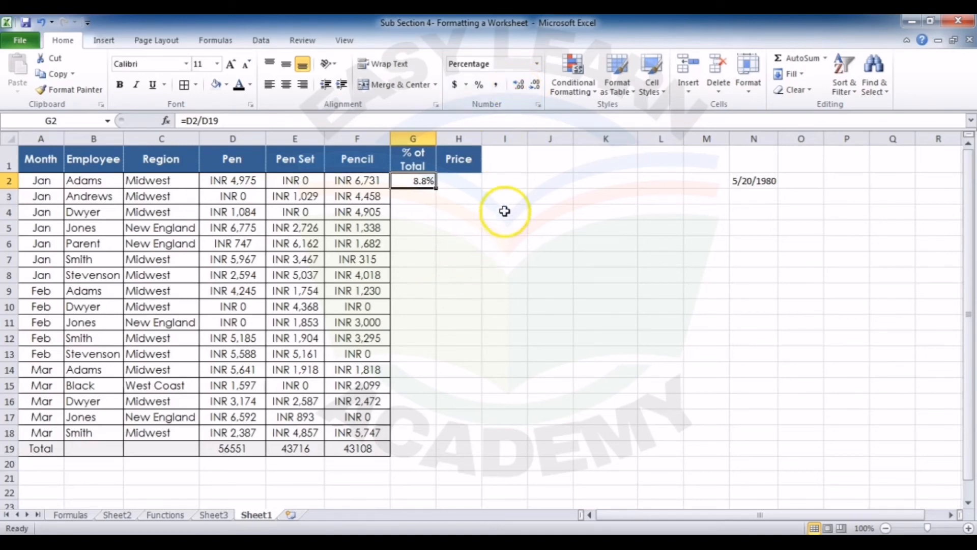
Step: Enter the value 100000 in cell J2
{"action": "left_click", "coordinate": [550, 182]}
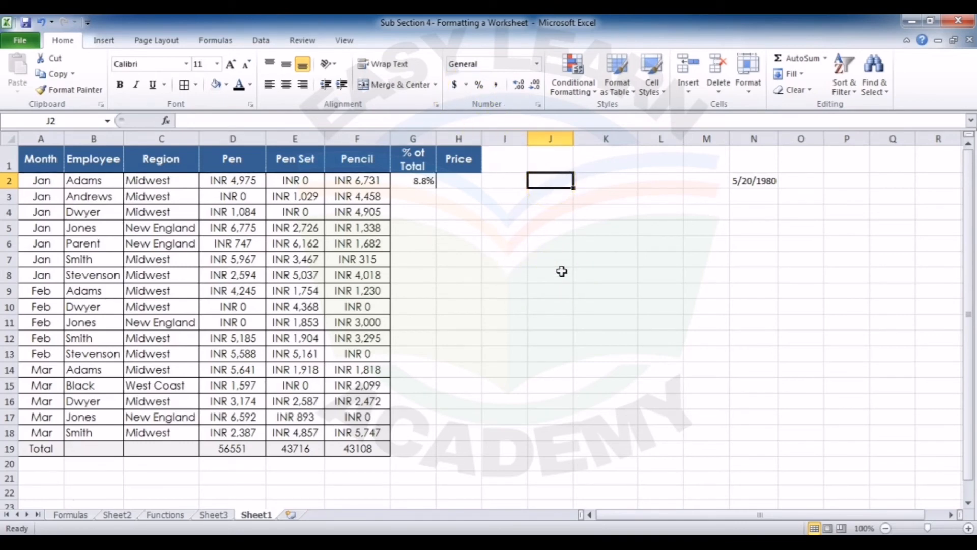
{"action": "type", "text": "100000"}
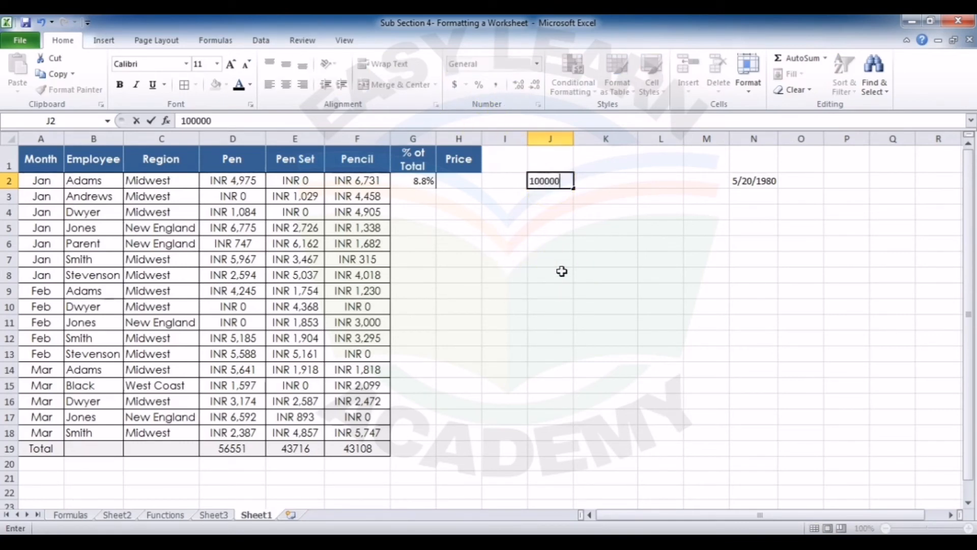
{"action": "key", "text": "Return"}
Step: Apply the Comma Style to J2 and reduce it to no decimal places
{"action": "left_click", "coordinate": [550, 181]}
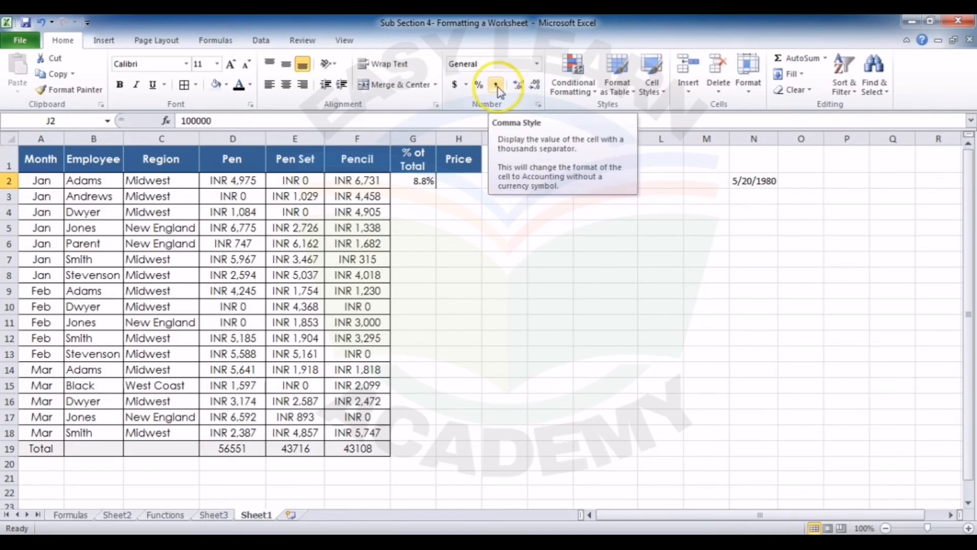
{"action": "left_click", "coordinate": [495, 85]}
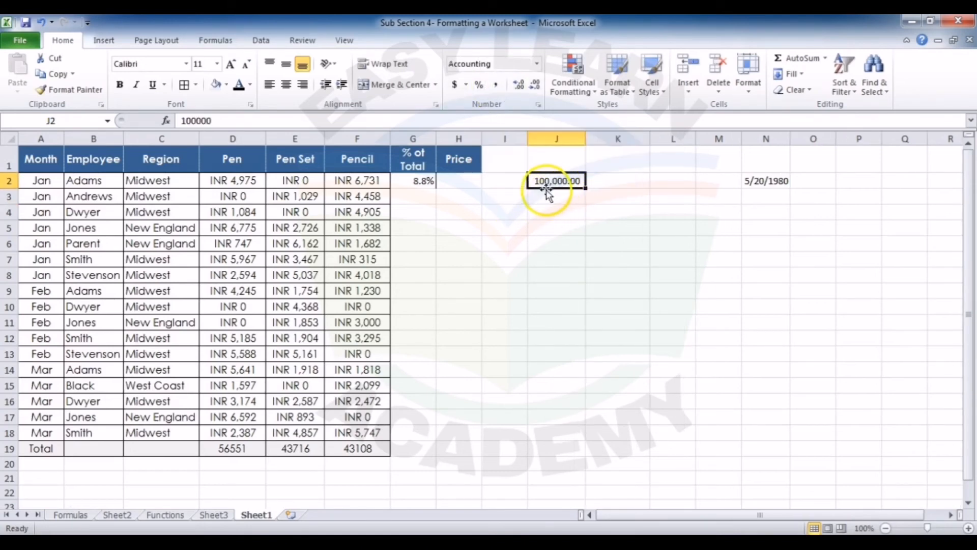
{"action": "left_click", "coordinate": [535, 85]}
{"action": "left_click", "coordinate": [534, 86]}
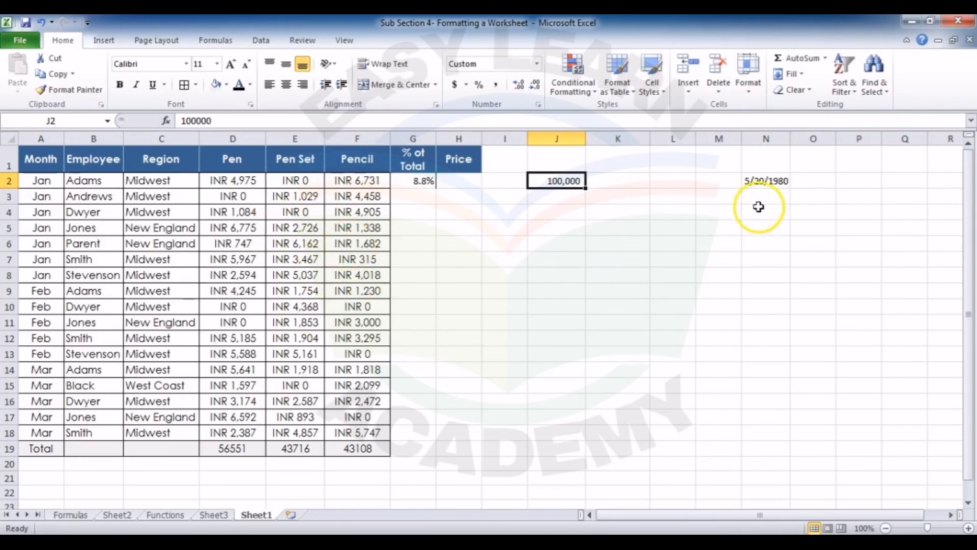
Step: Format the date in N2 with the first 14-Mar-01 date type, keeping the English (U.S.) locale
{"action": "left_click", "coordinate": [769, 181]}
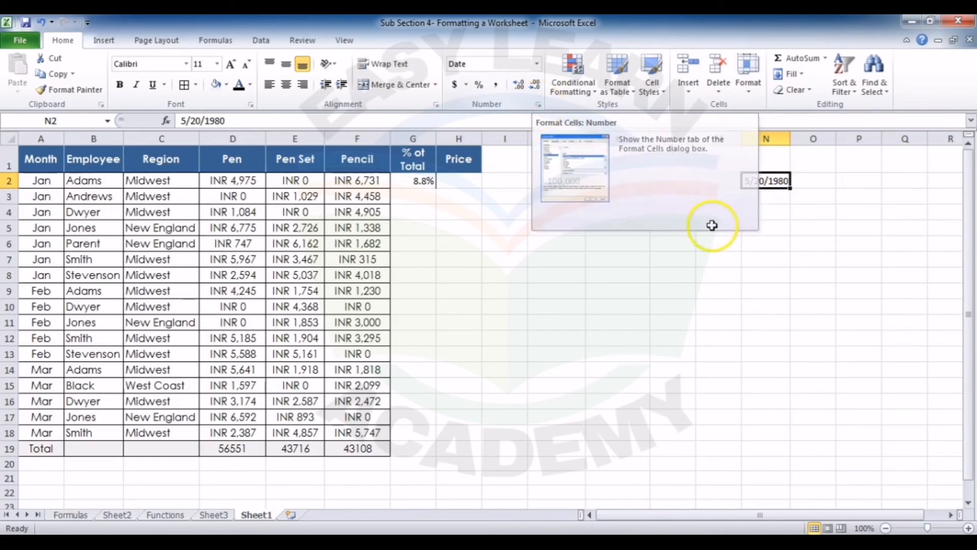
{"action": "key", "text": "ctrl+1"}
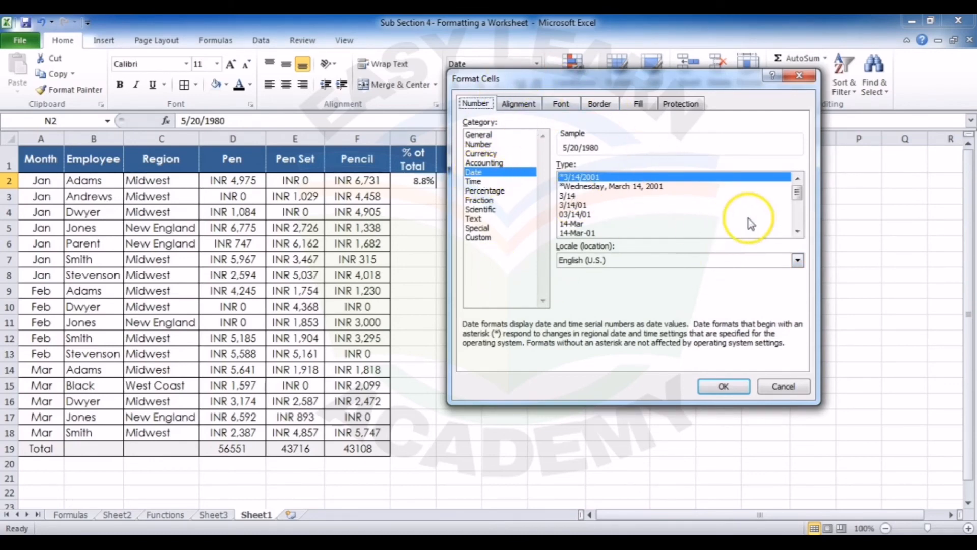
{"action": "left_click", "coordinate": [588, 215]}
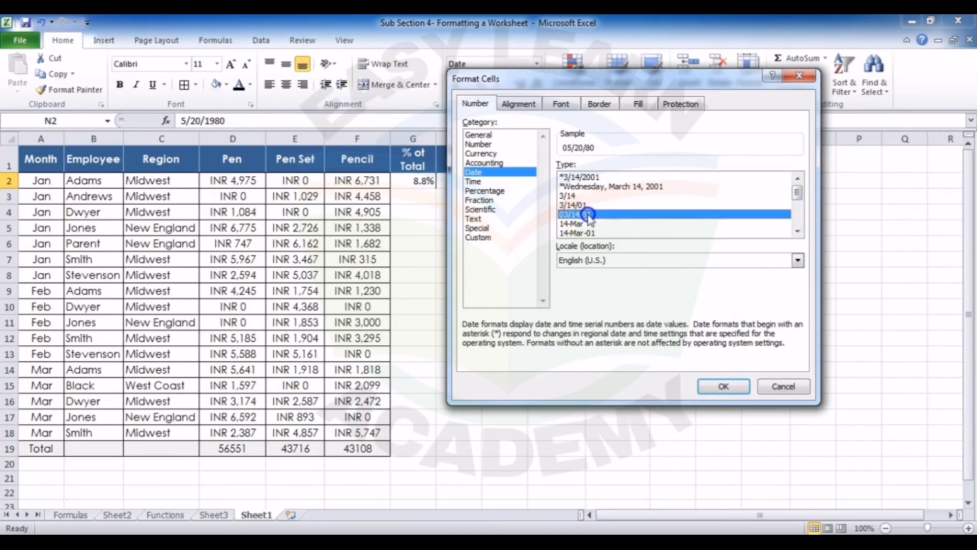
{"action": "left_click", "coordinate": [798, 233]}
{"action": "left_click", "coordinate": [798, 233]}
{"action": "left_click", "coordinate": [797, 233]}
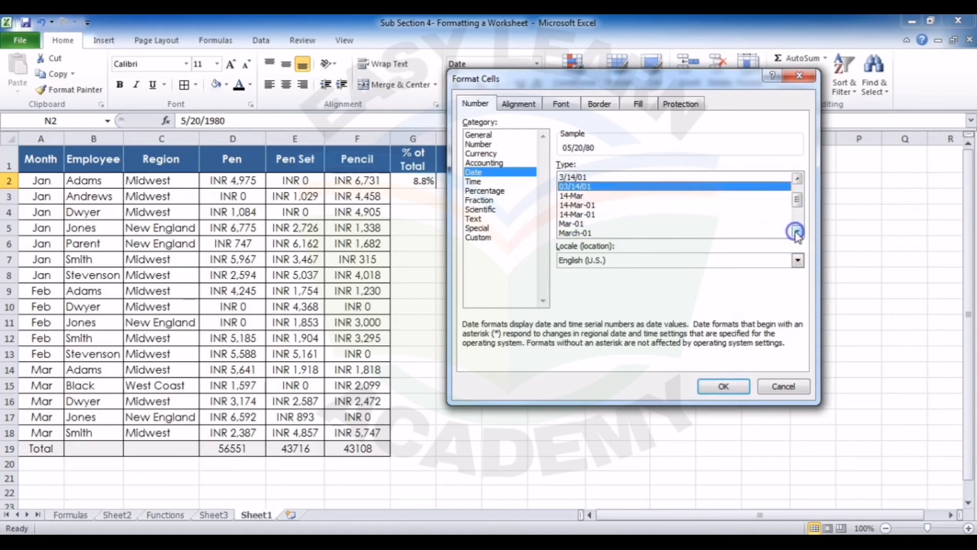
{"action": "left_click", "coordinate": [589, 205]}
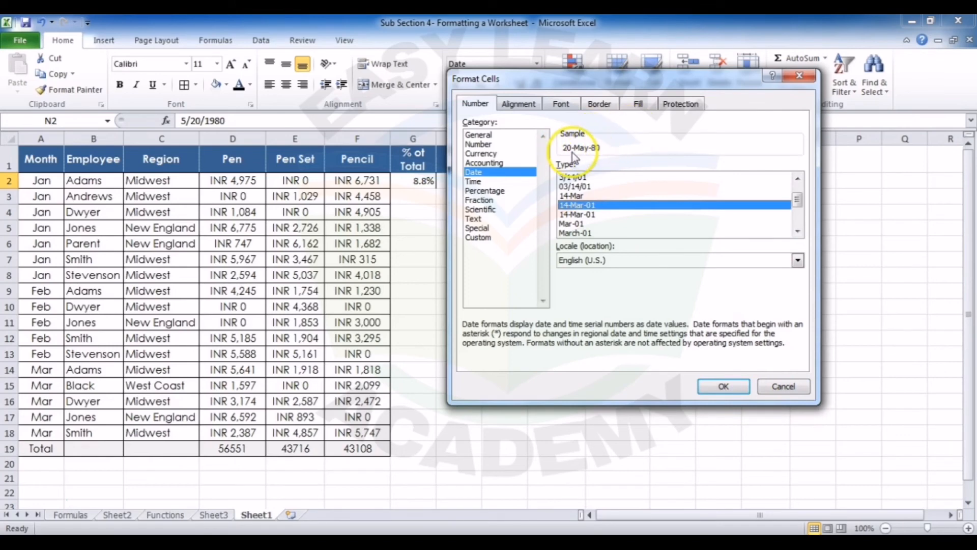
{"action": "left_click", "coordinate": [719, 387]}
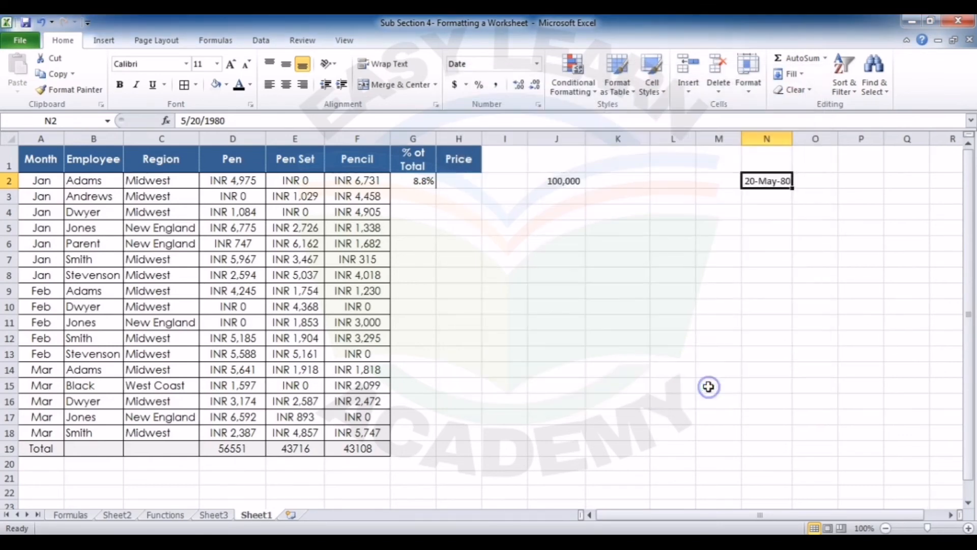
Step: Apply the custom number format dd/mmm/yyy to the date in N2
{"action": "left_click", "coordinate": [773, 187]}
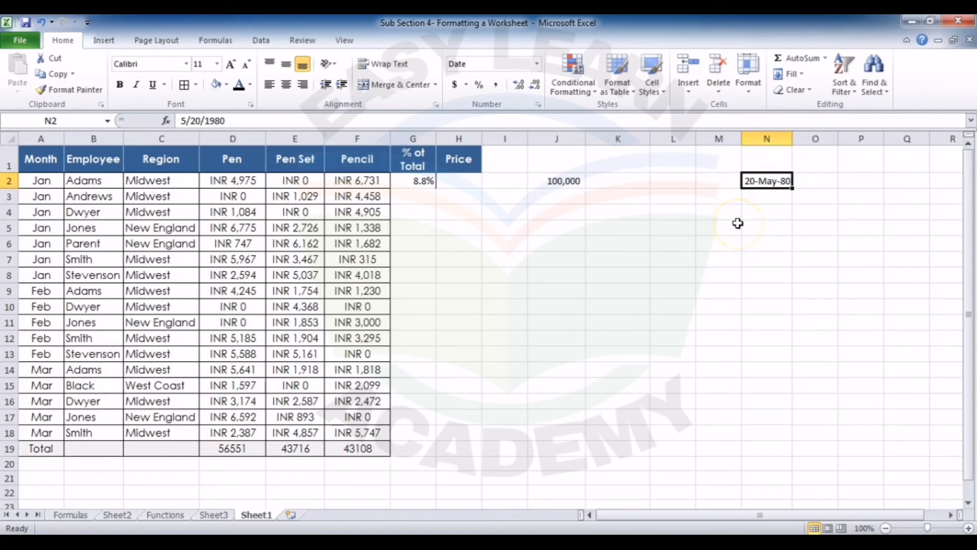
{"action": "key", "text": "ctrl+1"}
{"action": "left_click", "coordinate": [484, 238]}
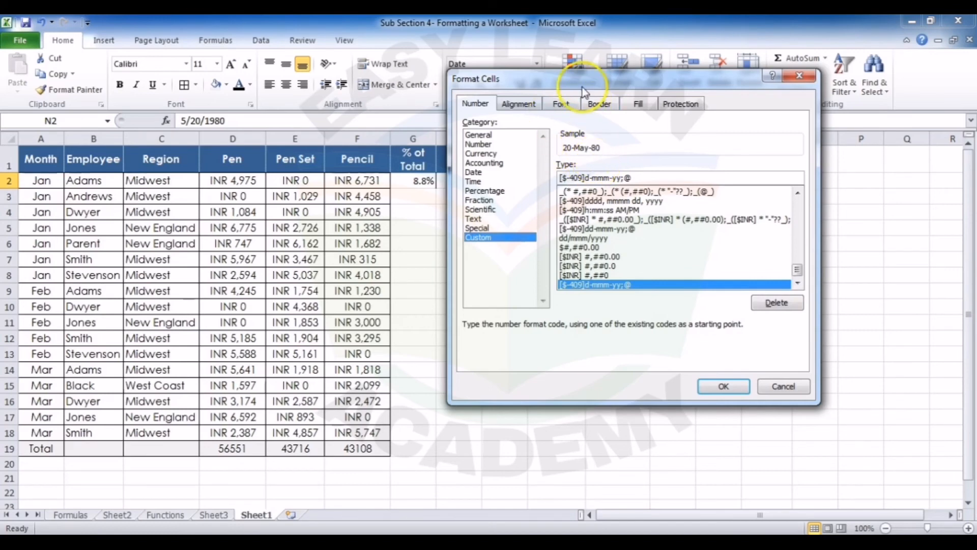
{"action": "left_click", "coordinate": [640, 178]}
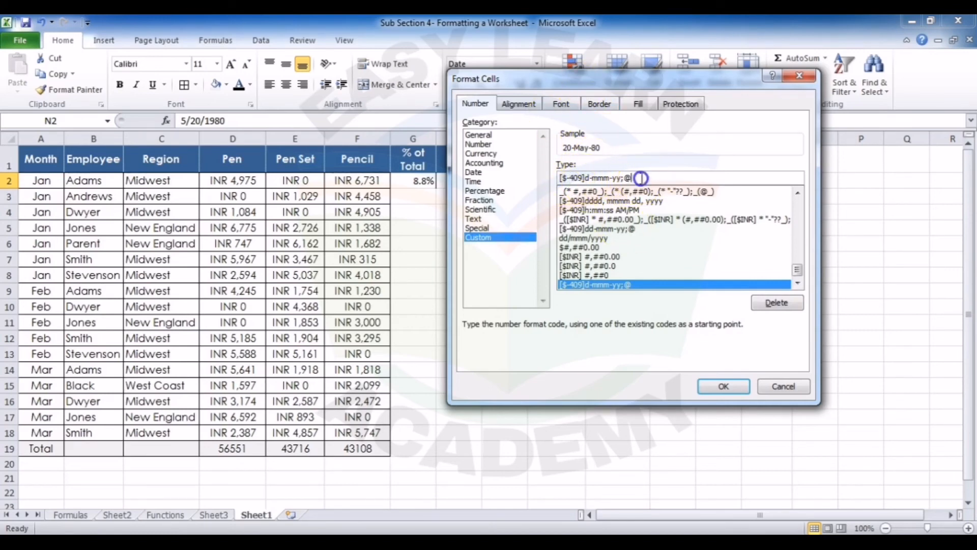
{"action": "key", "text": "BackSpace"}
{"action": "key", "text": "BackSpace"}
{"action": "key", "text": "BackSpace"}
{"action": "key", "text": "BackSpace"}
{"action": "key", "text": "BackSpace"}
{"action": "key", "text": "BackSpace"}
{"action": "key", "text": "BackSpace"}
{"action": "key", "text": "BackSpace"}
{"action": "key", "text": "BackSpace"}
{"action": "key", "text": "BackSpace"}
{"action": "key", "text": "BackSpace"}
{"action": "key", "text": "BackSpace"}
{"action": "key", "text": "BackSpace"}
{"action": "key", "text": "BackSpace"}
{"action": "key", "text": "BackSpace"}
{"action": "key", "text": "BackSpace"}
{"action": "key", "text": "BackSpace"}
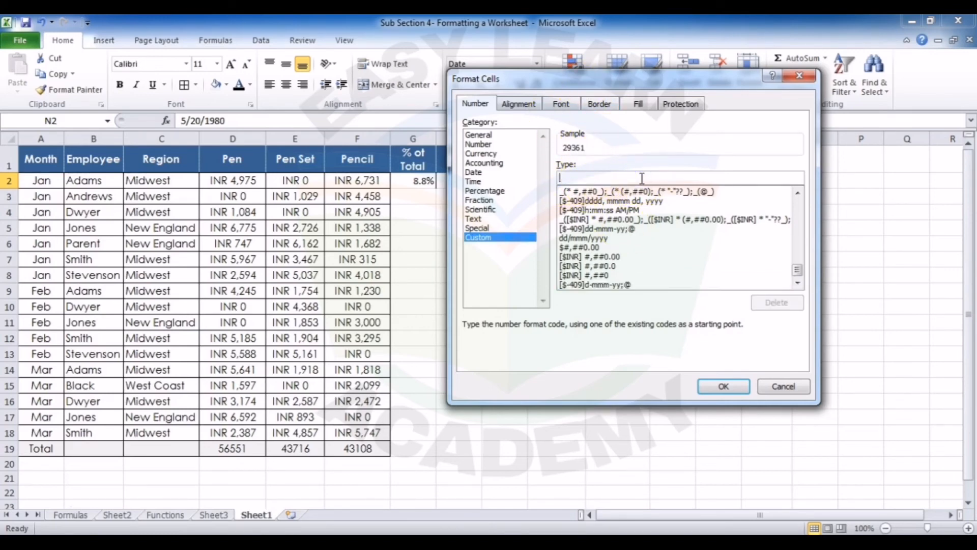
{"action": "type", "text": "dd/mmm/yyy"}
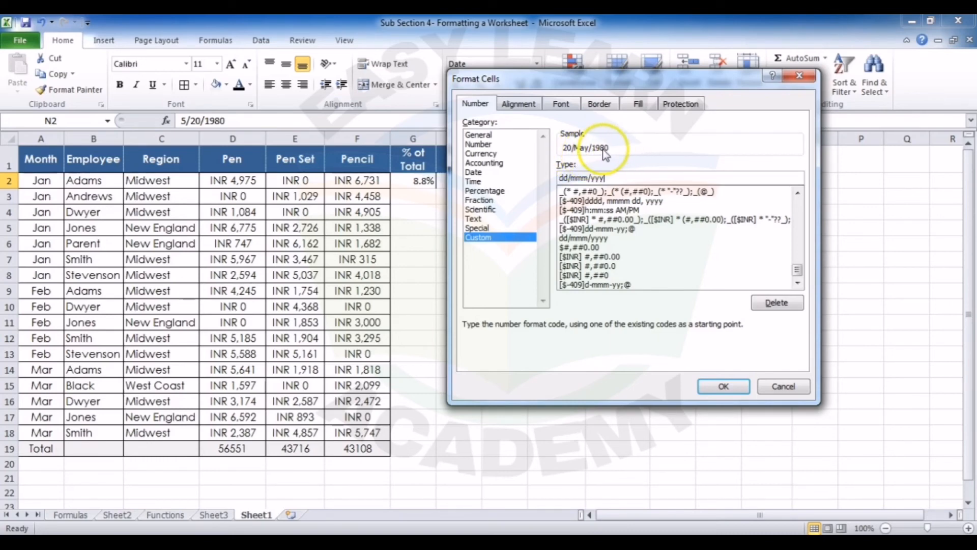
{"action": "left_click", "coordinate": [744, 392]}
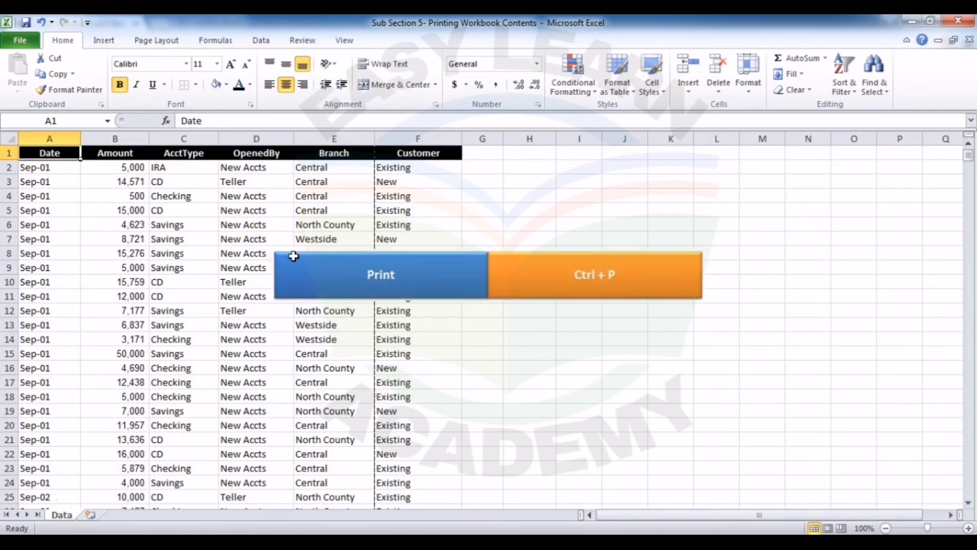
Step: Open the print preview of the Printing Workbook Contents file, check the orientation choices and examine both pages
{"action": "left_click", "coordinate": [33, 44]}
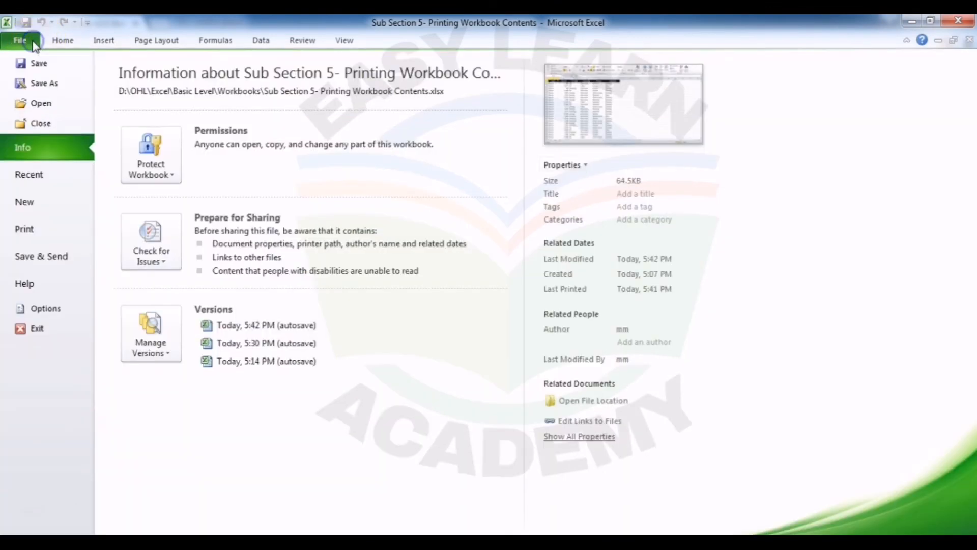
{"action": "left_click", "coordinate": [50, 231]}
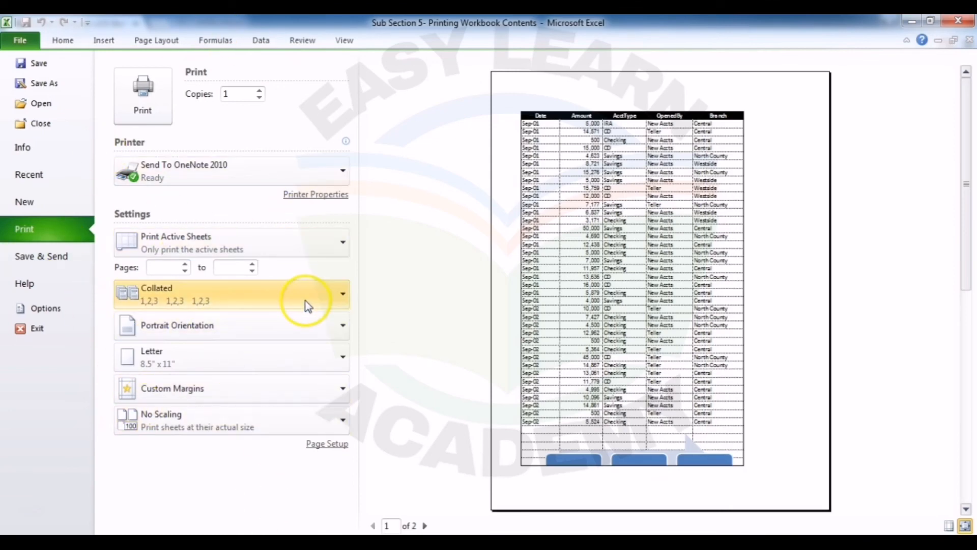
{"action": "left_click", "coordinate": [299, 331]}
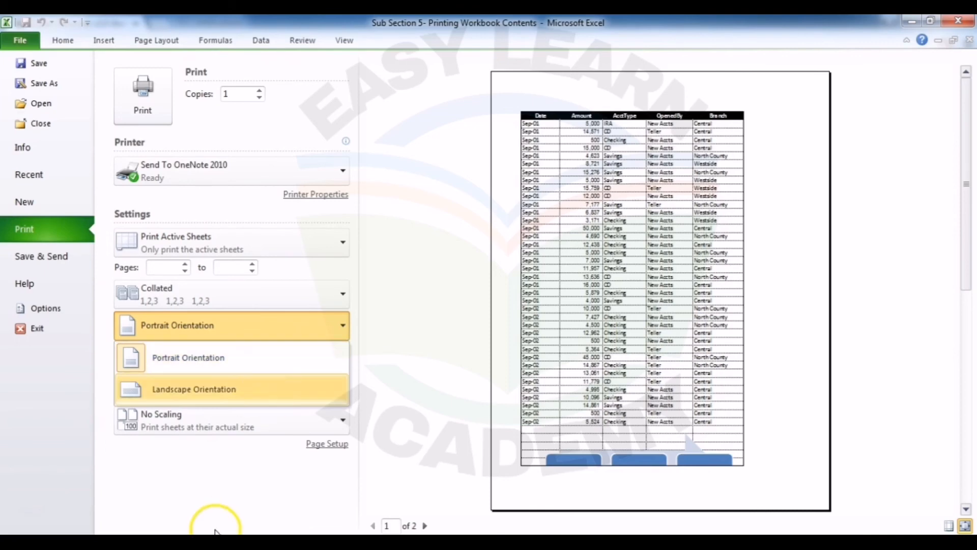
{"action": "left_click", "coordinate": [231, 498]}
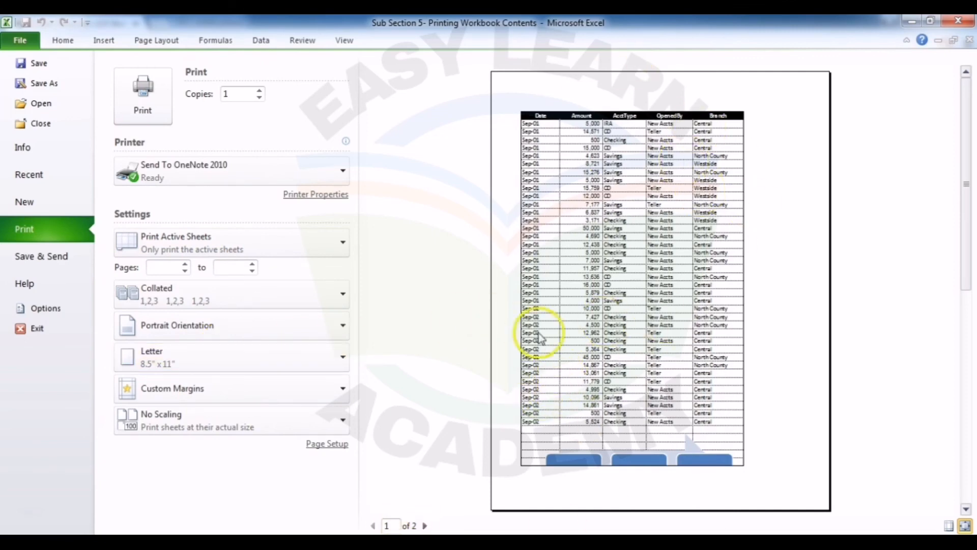
{"action": "left_click", "coordinate": [424, 525]}
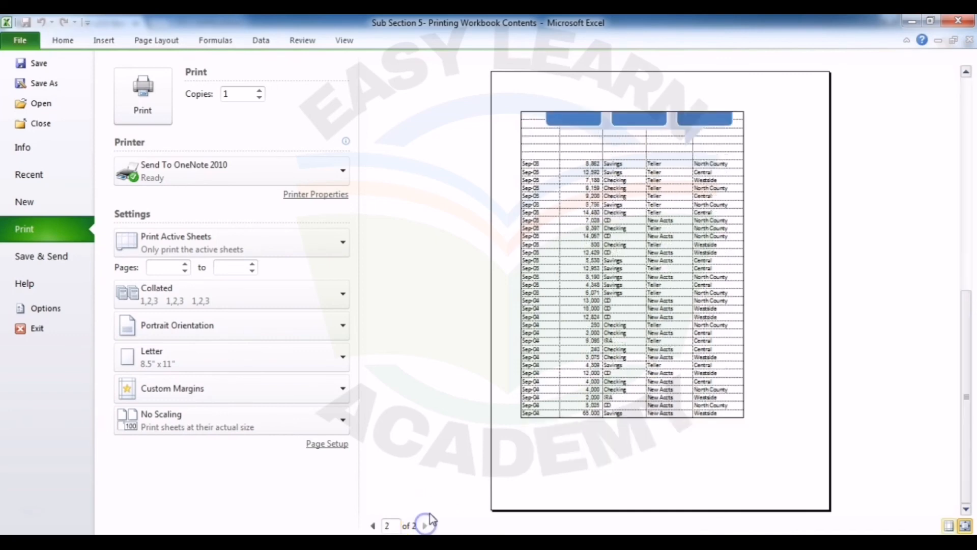
{"action": "left_click", "coordinate": [373, 527]}
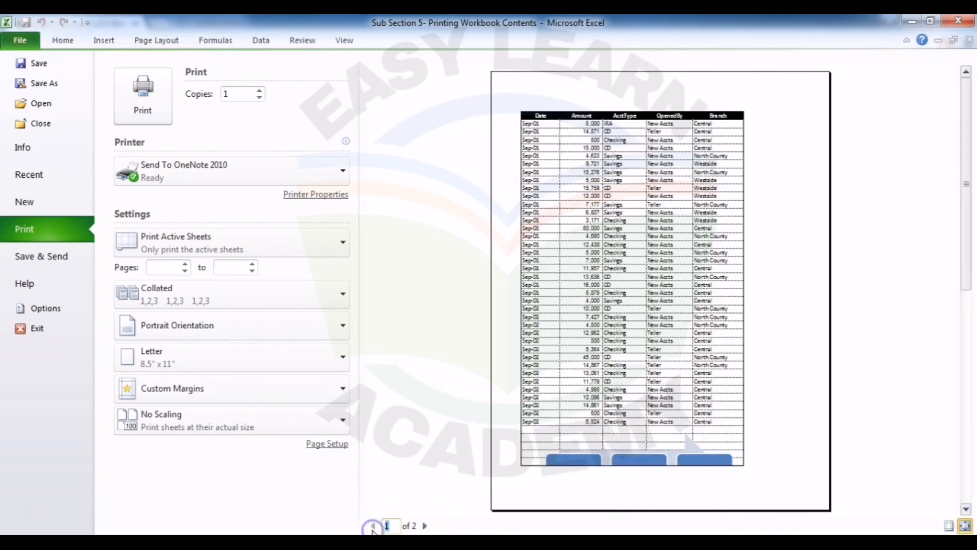
{"action": "left_click", "coordinate": [426, 526]}
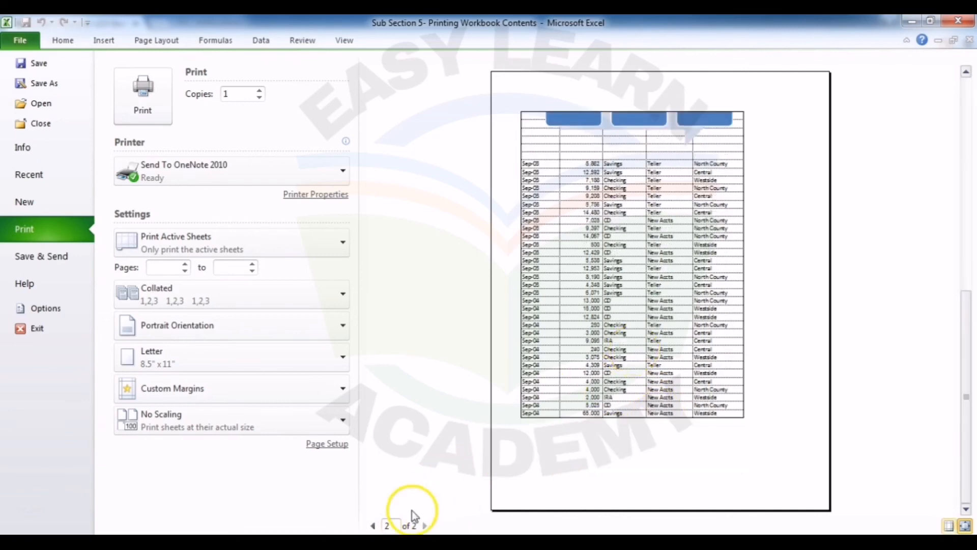
{"action": "left_click", "coordinate": [373, 527]}
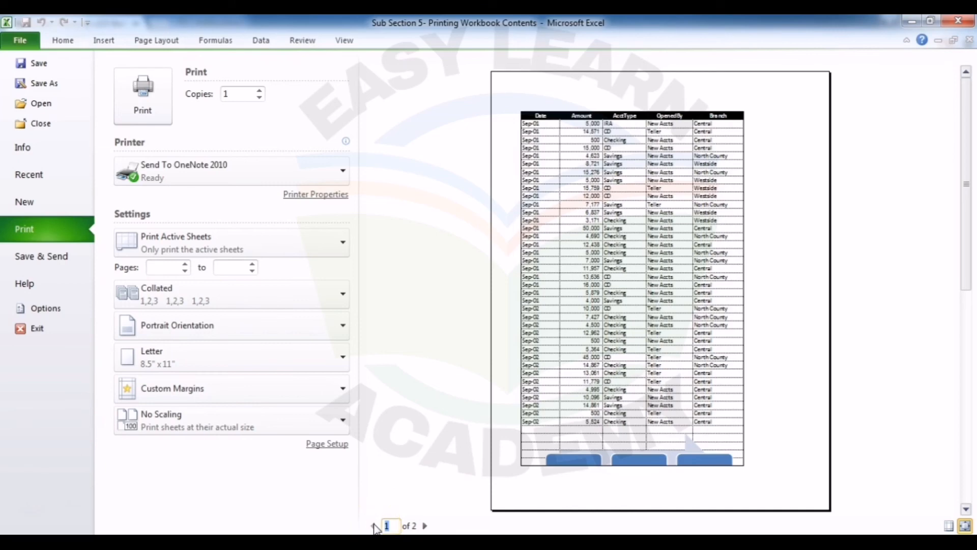
Step: Center the printed data on the page both horizontally and vertically in Page Setup
{"action": "left_click", "coordinate": [334, 448]}
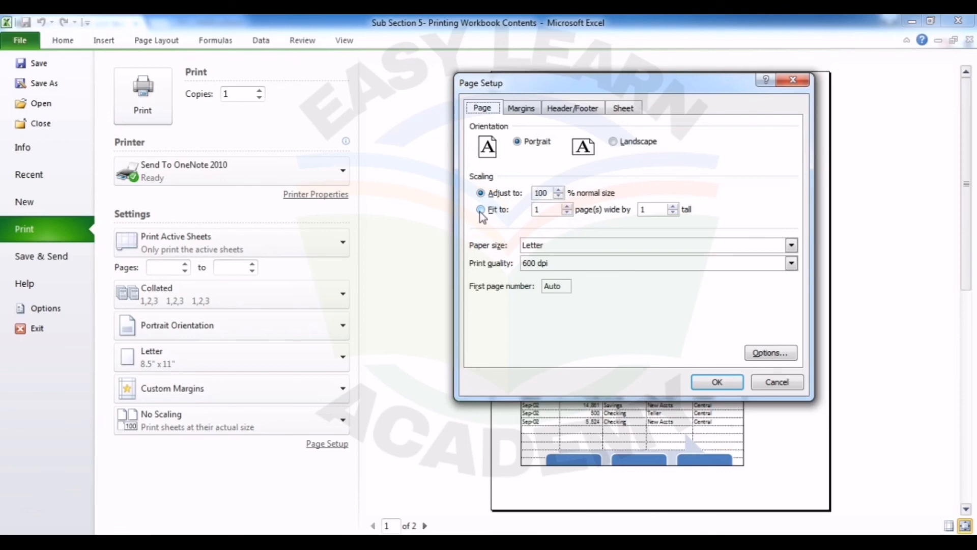
{"action": "left_click", "coordinate": [528, 110]}
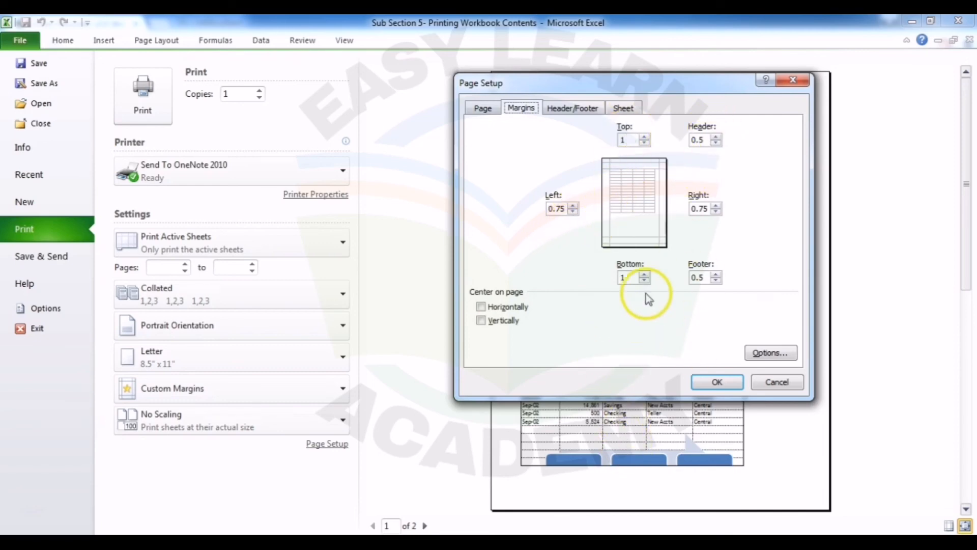
{"action": "left_click_drag", "start_coordinate": [632, 85], "coordinate": [261, 98]}
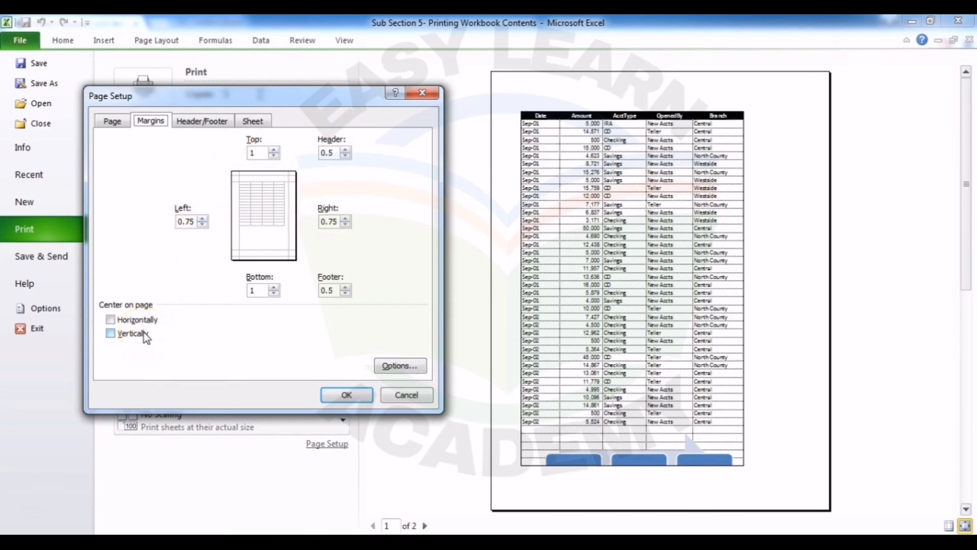
{"action": "left_click", "coordinate": [110, 319]}
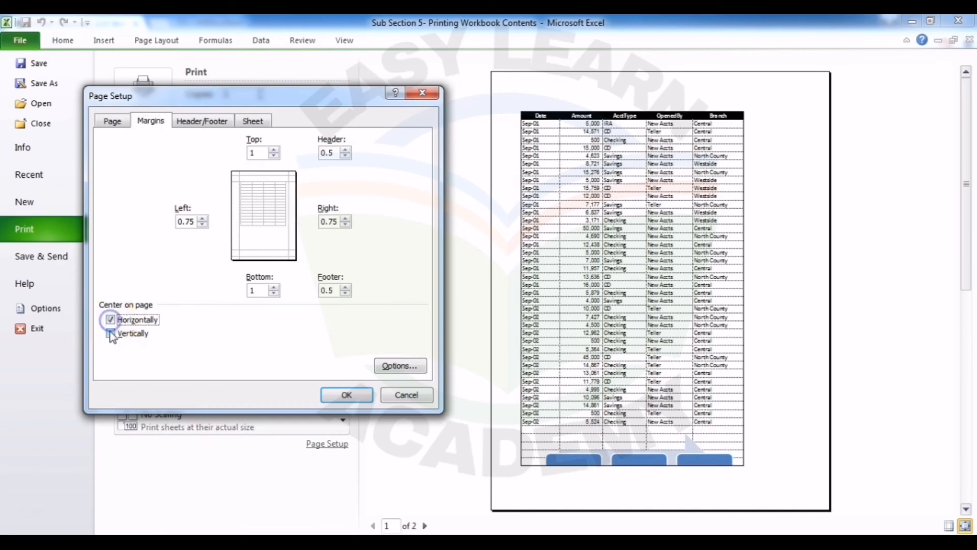
{"action": "left_click", "coordinate": [110, 333]}
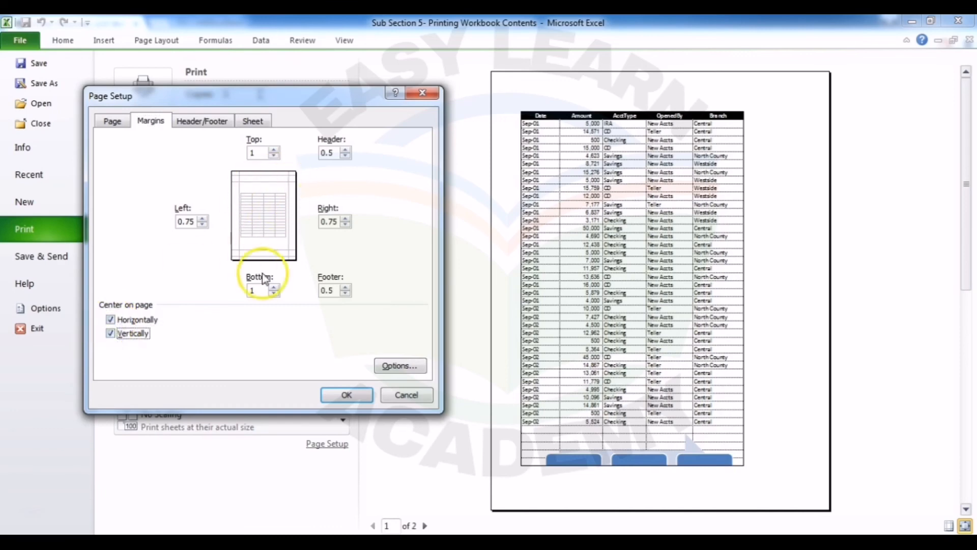
{"action": "left_click", "coordinate": [344, 398]}
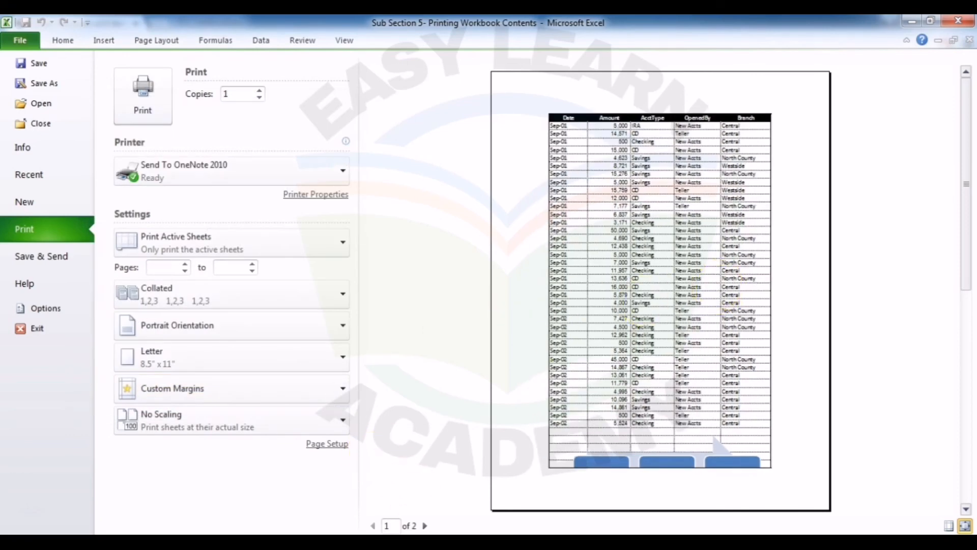
Step: Check how the data is centered on both preview pages and return to the Data worksheet
{"action": "left_click", "coordinate": [426, 526]}
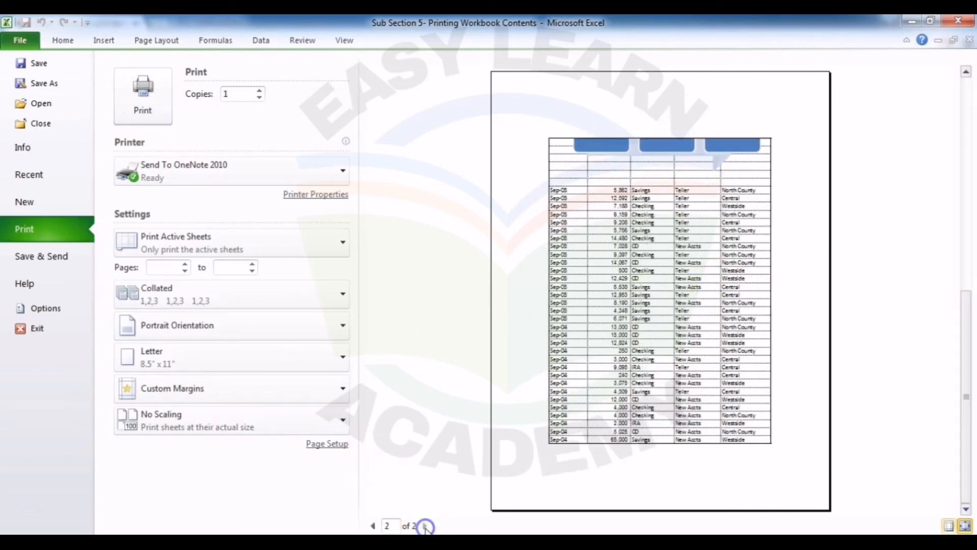
{"action": "left_click", "coordinate": [373, 526]}
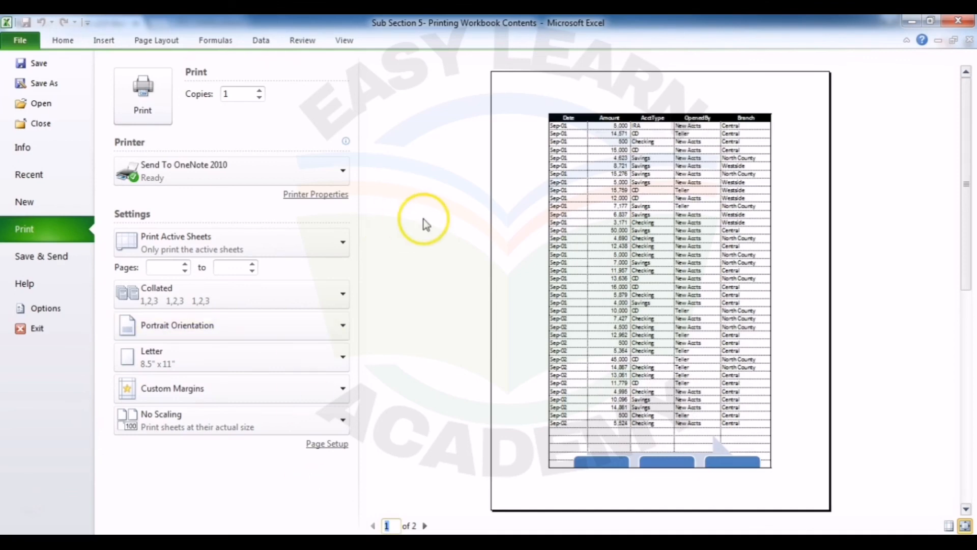
{"action": "left_click", "coordinate": [65, 47]}
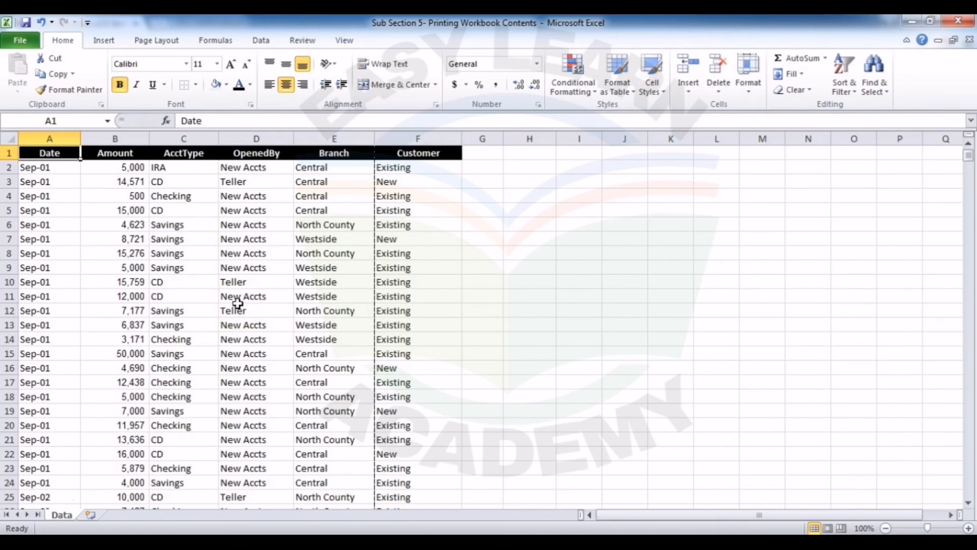
Step: Examine the Data worksheet in Page Layout view
{"action": "left_click", "coordinate": [829, 528]}
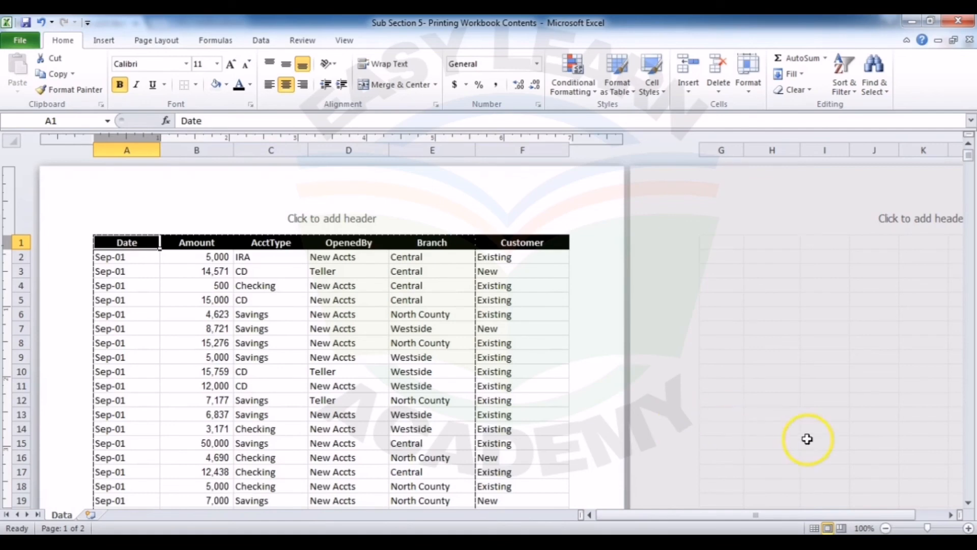
{"action": "left_click", "coordinate": [966, 504]}
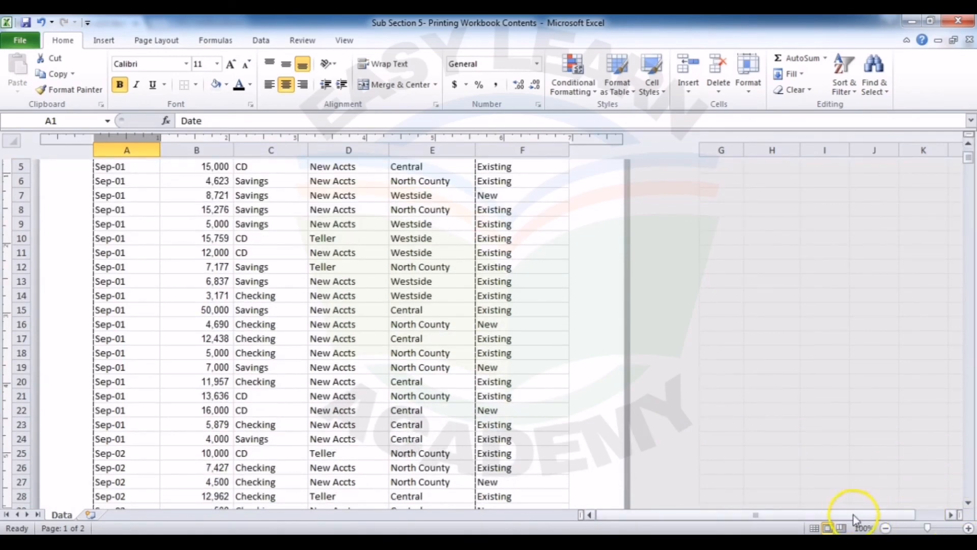
Step: Extend the print range in Page Break Preview to include the Customer column, and return to Normal view
{"action": "left_click", "coordinate": [842, 528]}
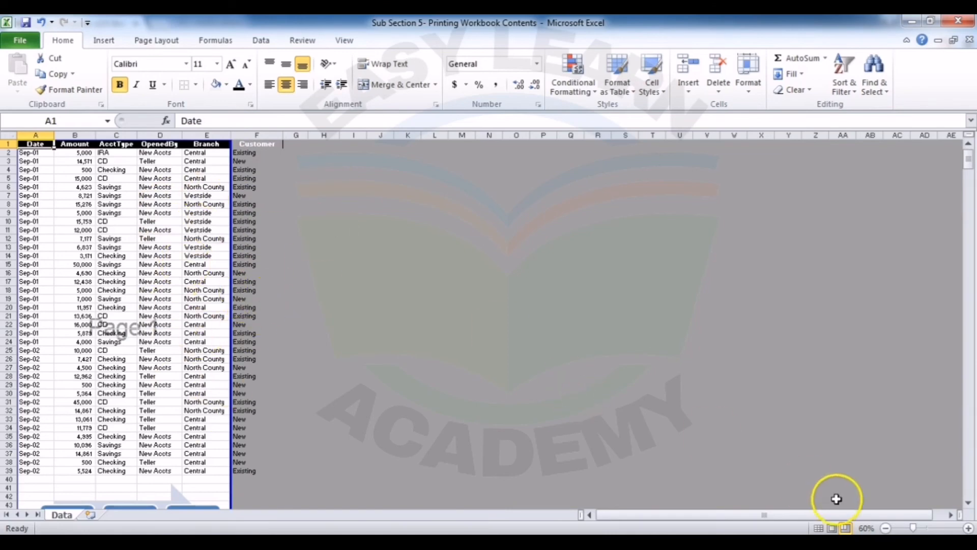
{"action": "left_click", "coordinate": [969, 503]}
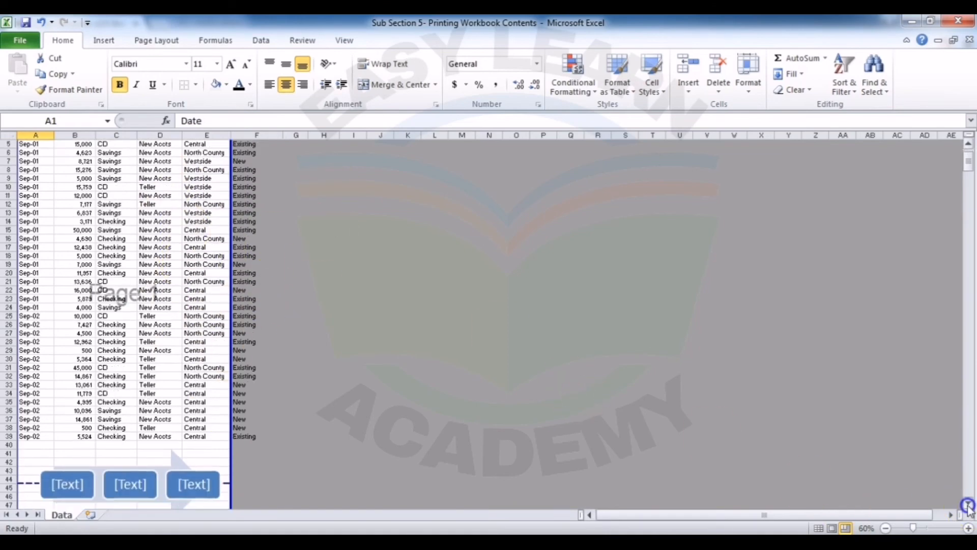
{"action": "left_click_drag", "start_coordinate": [969, 506], "coordinate": [968, 505]}
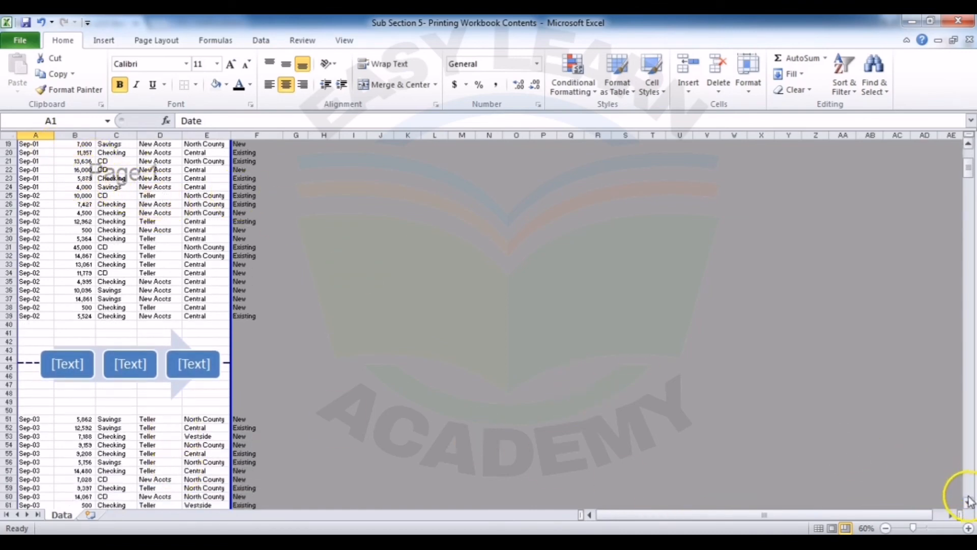
{"action": "left_click_drag", "start_coordinate": [969, 503], "coordinate": [969, 503]}
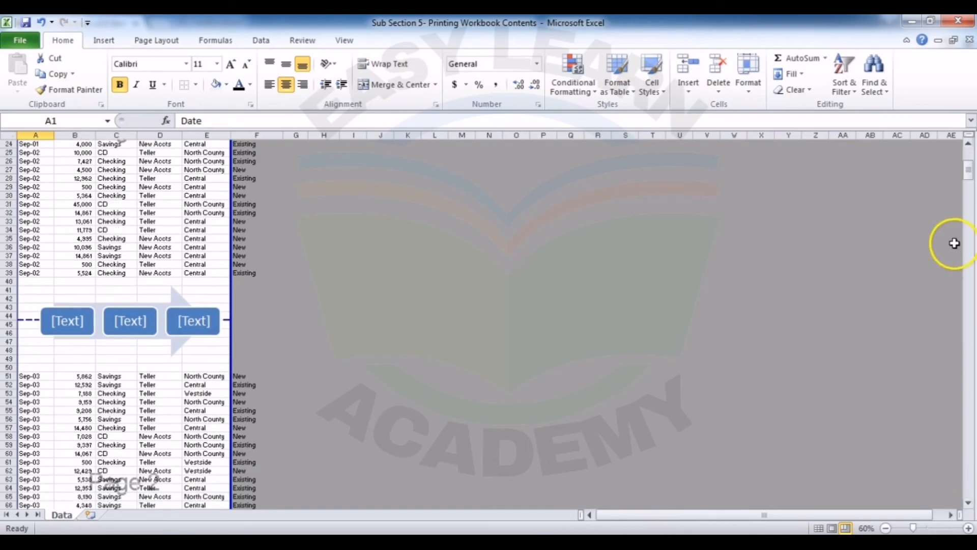
{"action": "left_click_drag", "start_coordinate": [969, 175], "coordinate": [970, 151]}
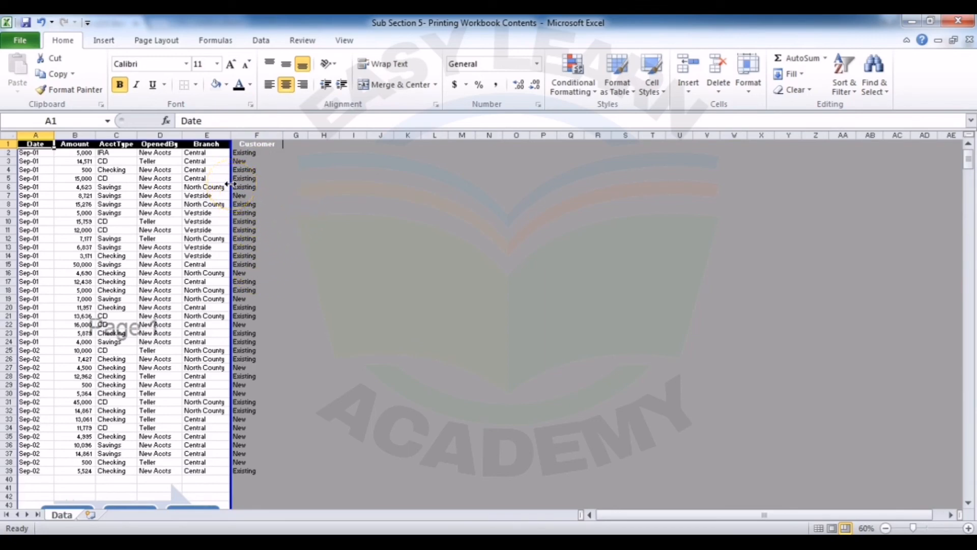
{"action": "left_click_drag", "start_coordinate": [230, 184], "coordinate": [274, 178]}
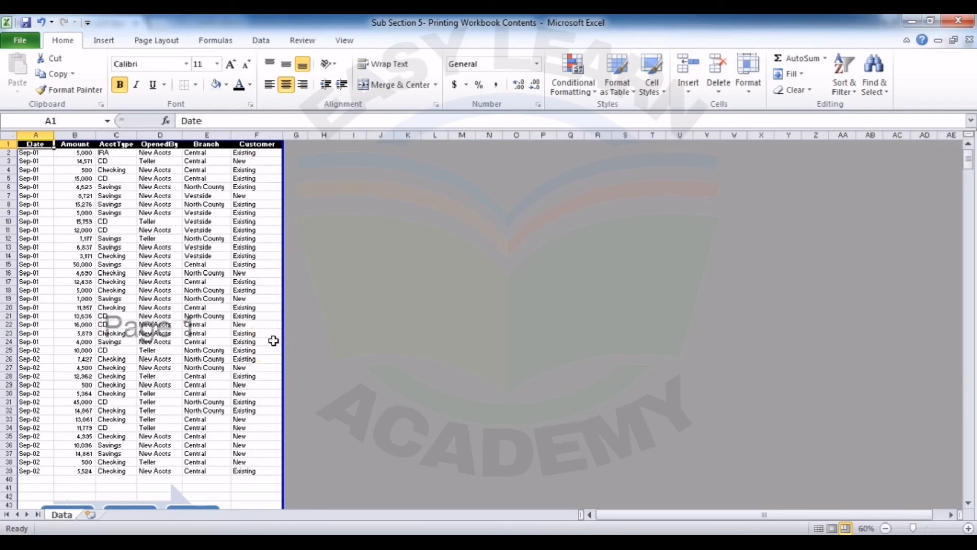
{"action": "left_click", "coordinate": [818, 528]}
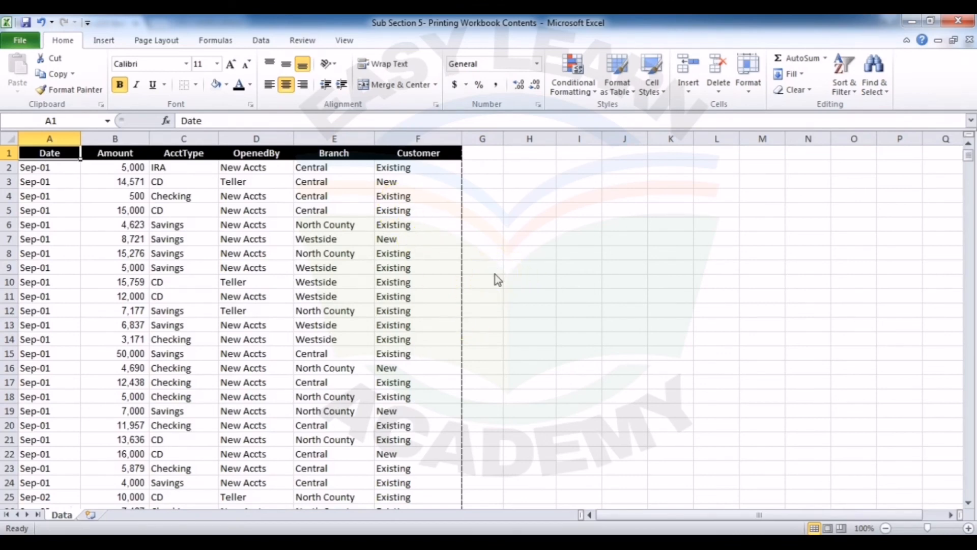
Step: Check both pages of the Data worksheet in the print preview and return to the worksheet
{"action": "key", "text": "ctrl+p"}
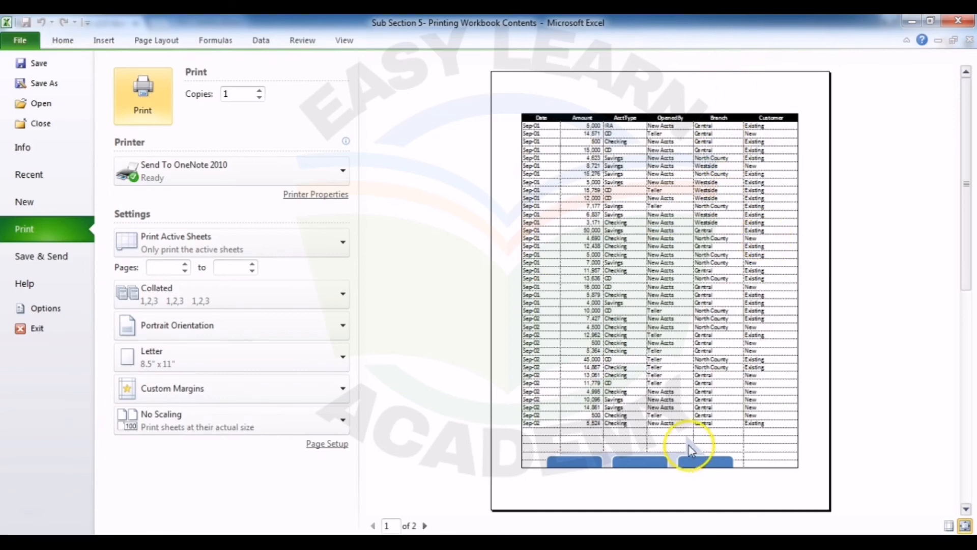
{"action": "key", "text": "Escape"}
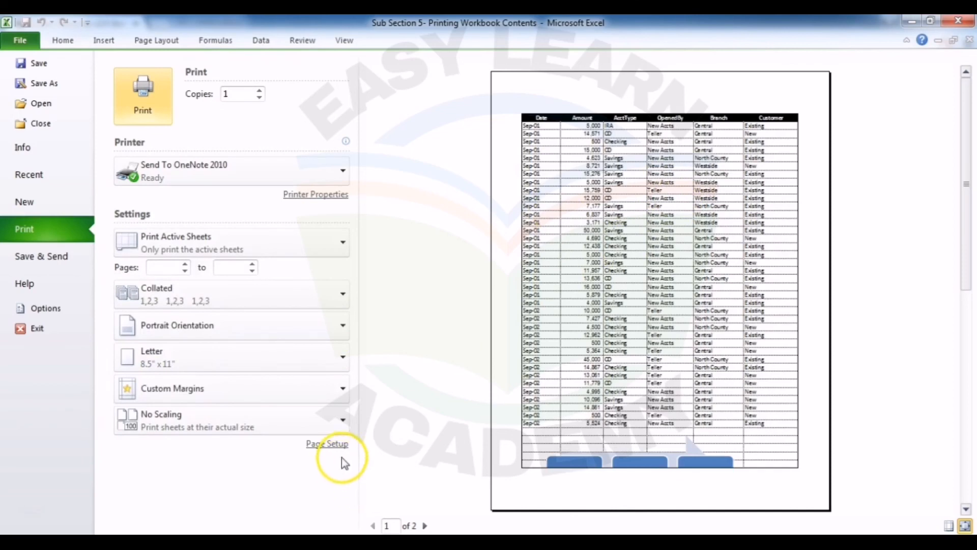
{"action": "left_click", "coordinate": [426, 525]}
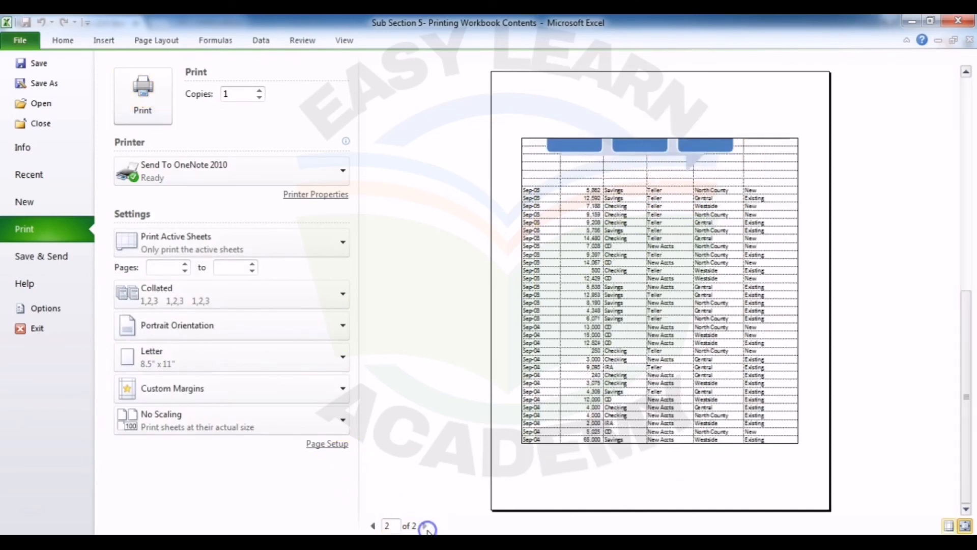
{"action": "left_click", "coordinate": [373, 526]}
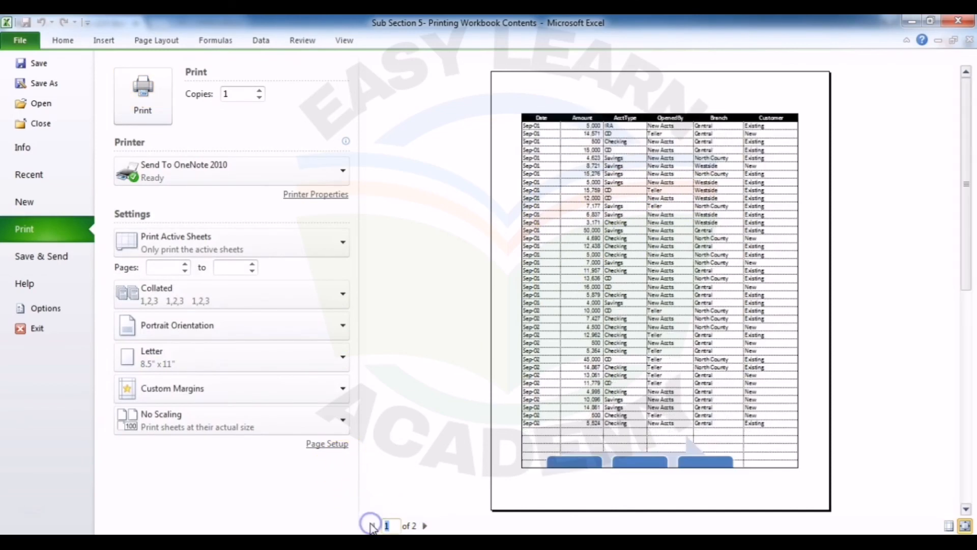
{"action": "left_click", "coordinate": [63, 41]}
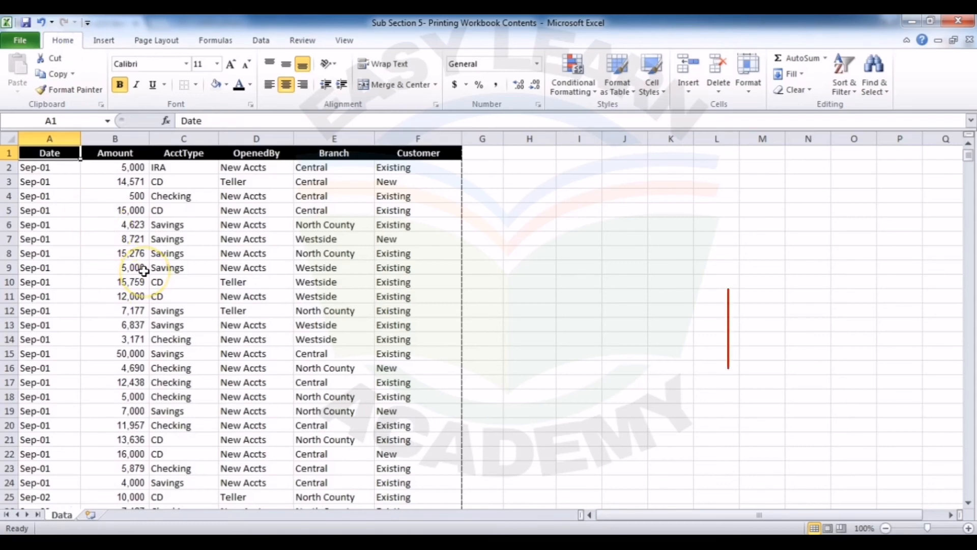
Step: Set the range A1:F49 of the Data worksheet as the print area
{"action": "key", "text": "shift+Right"}
{"action": "key", "text": "shift+Right"}
{"action": "key", "text": "shift+Right"}
{"action": "key", "text": "shift+Right"}
{"action": "key", "text": "shift+Right"}
{"action": "key", "text": "shift+Right"}
{"action": "key", "text": "shift+Left"}
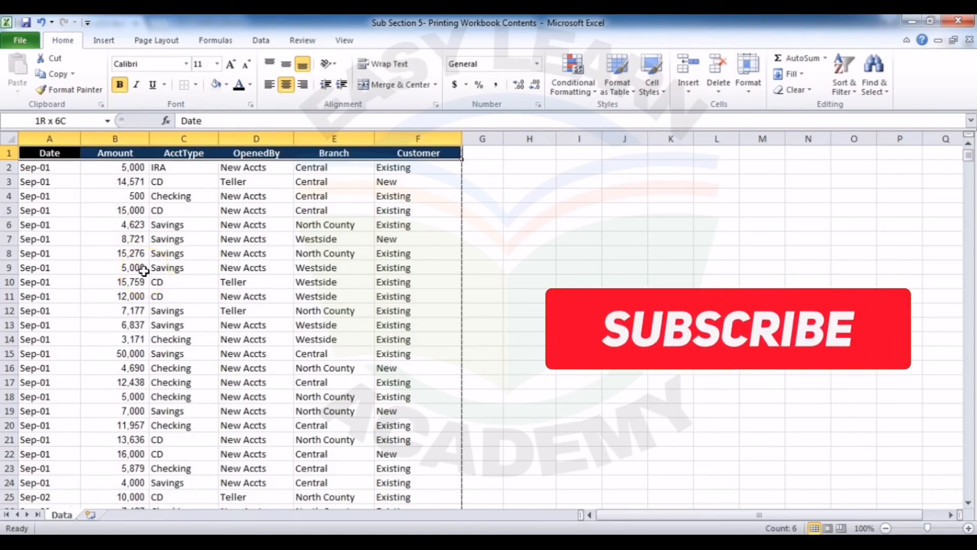
{"action": "key", "text": "shift+Down"}
{"action": "key", "text": "shift+Down"}
{"action": "key", "text": "shift+Down"}
{"action": "key", "text": "shift+Down"}
{"action": "key", "text": "shift+Down"}
{"action": "key", "text": "shift+Down"}
{"action": "key", "text": "shift+Down"}
{"action": "key", "text": "shift+Down"}
{"action": "key", "text": "shift+Down"}
{"action": "key", "text": "shift+Down"}
{"action": "key", "text": "shift+Down"}
{"action": "key", "text": "shift+Down"}
{"action": "key", "text": "shift+Down"}
{"action": "key", "text": "shift+Down"}
{"action": "key", "text": "shift+Down"}
{"action": "key", "text": "shift+Down"}
{"action": "key", "text": "shift+Down"}
{"action": "key", "text": "shift+Down"}
{"action": "key", "text": "shift+Down"}
{"action": "key", "text": "shift+Down"}
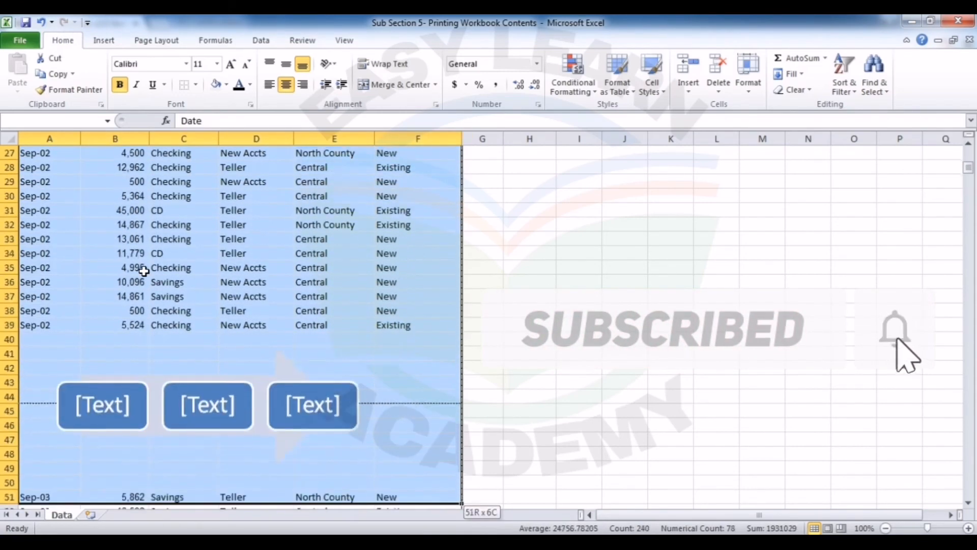
{"action": "key", "text": "shift+Down"}
{"action": "key", "text": "shift+Down"}
{"action": "key", "text": "shift+Down"}
{"action": "key", "text": "shift+Down"}
{"action": "key", "text": "shift+Down"}
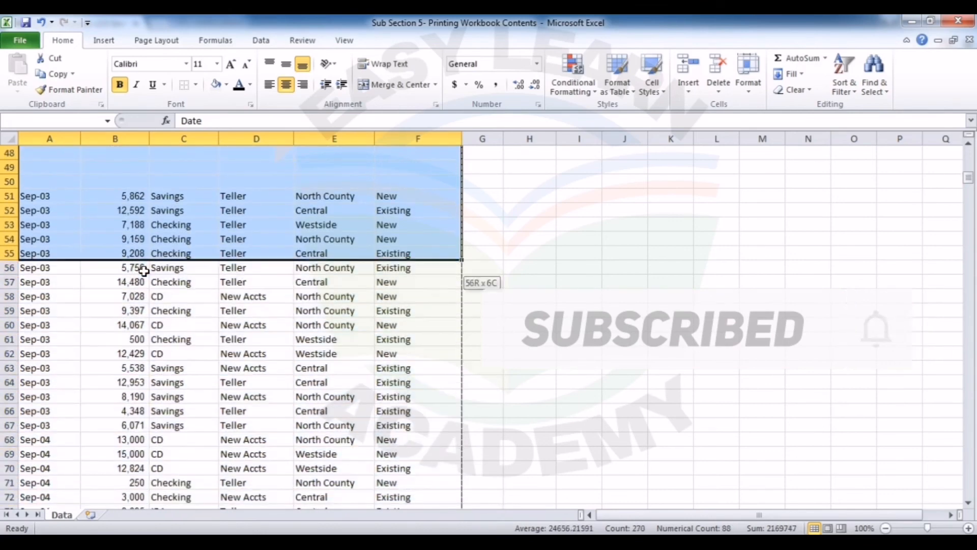
{"action": "key", "text": "shift+Up"}
{"action": "key", "text": "shift+Up"}
{"action": "key", "text": "shift+Up"}
{"action": "key", "text": "shift+Up"}
{"action": "key", "text": "shift+Up"}
{"action": "key", "text": "shift+Up"}
{"action": "key", "text": "shift+Up"}
{"action": "key", "text": "shift+Up"}
{"action": "key", "text": "shift+Up"}
{"action": "key", "text": "shift+Up"}
{"action": "key", "text": "shift+Up"}
{"action": "key", "text": "shift+Up"}
{"action": "key", "text": "shift+Up"}
{"action": "key", "text": "shift+Up"}
{"action": "key", "text": "shift+Up"}
{"action": "key", "text": "shift+Up"}
{"action": "key", "text": "shift+Up"}
{"action": "key", "text": "shift+Up"}
{"action": "key", "text": "shift+Up"}
{"action": "key", "text": "shift+Up"}
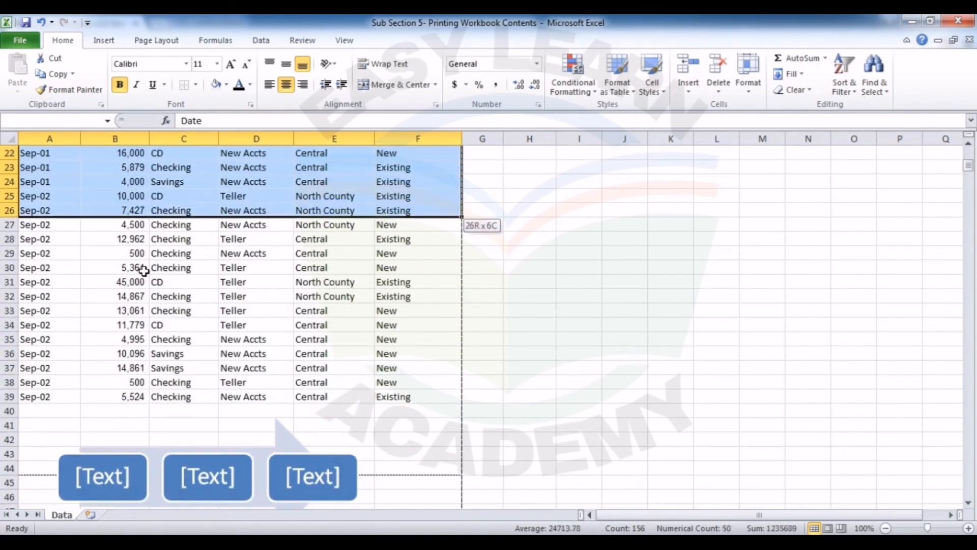
{"action": "key", "text": "shift+Down"}
{"action": "key", "text": "shift+Down"}
{"action": "key", "text": "shift+Down"}
{"action": "key", "text": "shift+Down"}
{"action": "key", "text": "shift+Down"}
{"action": "key", "text": "shift+Down"}
{"action": "key", "text": "shift+Down"}
{"action": "key", "text": "shift+Down"}
{"action": "key", "text": "shift+Down"}
{"action": "key", "text": "shift+Down"}
{"action": "key", "text": "shift+Down"}
{"action": "key", "text": "shift+Down"}
{"action": "key", "text": "shift+Down"}
{"action": "key", "text": "shift+Down"}
{"action": "key", "text": "shift+Down"}
{"action": "key", "text": "shift+Down"}
{"action": "key", "text": "shift+Down"}
{"action": "key", "text": "shift+Down"}
{"action": "key", "text": "shift+Down"}
{"action": "key", "text": "shift+Down"}
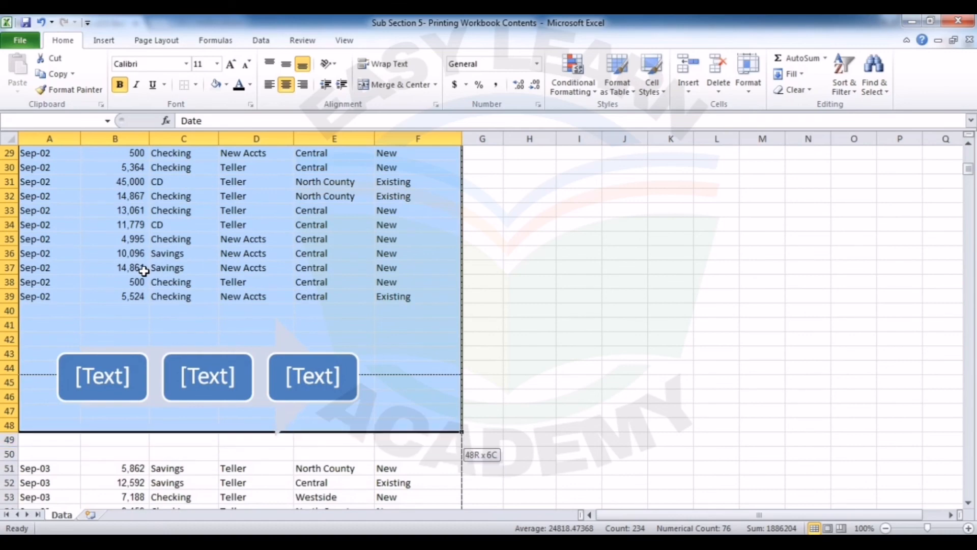
{"action": "key", "text": "shift+Down"}
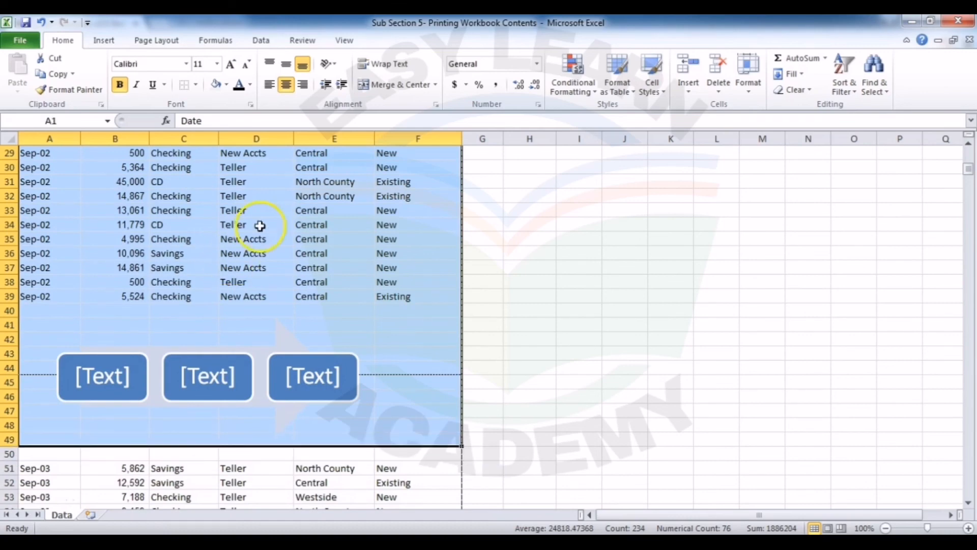
{"action": "left_click", "coordinate": [154, 39]}
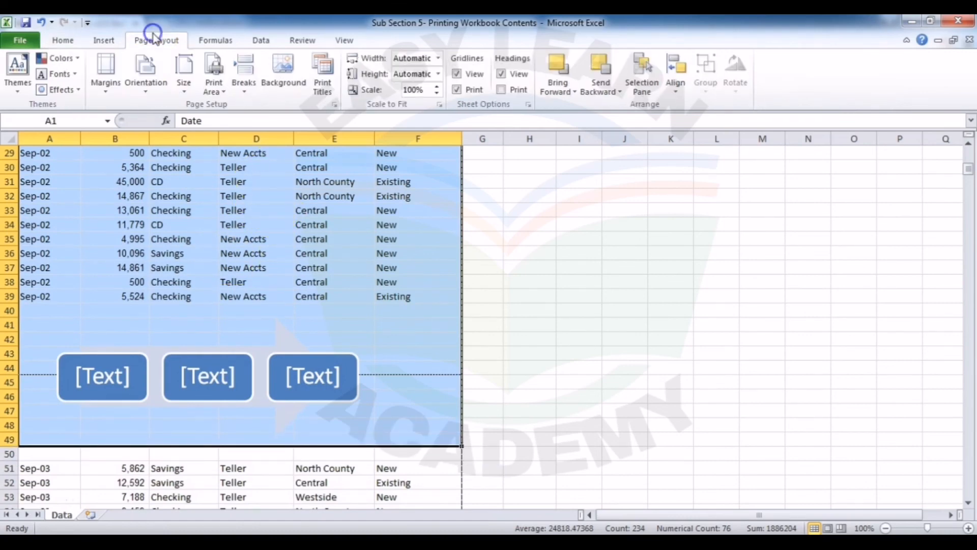
{"action": "left_click", "coordinate": [213, 87]}
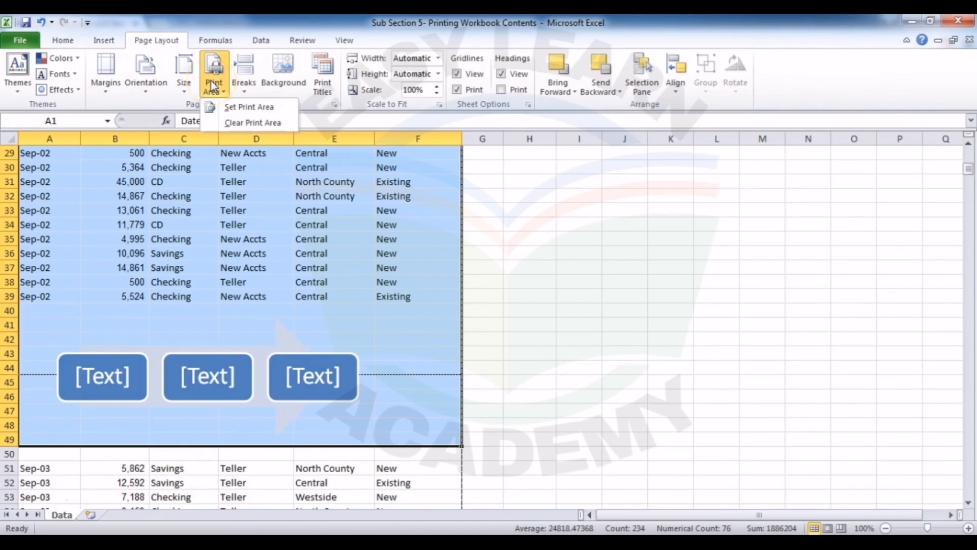
{"action": "left_click", "coordinate": [230, 107]}
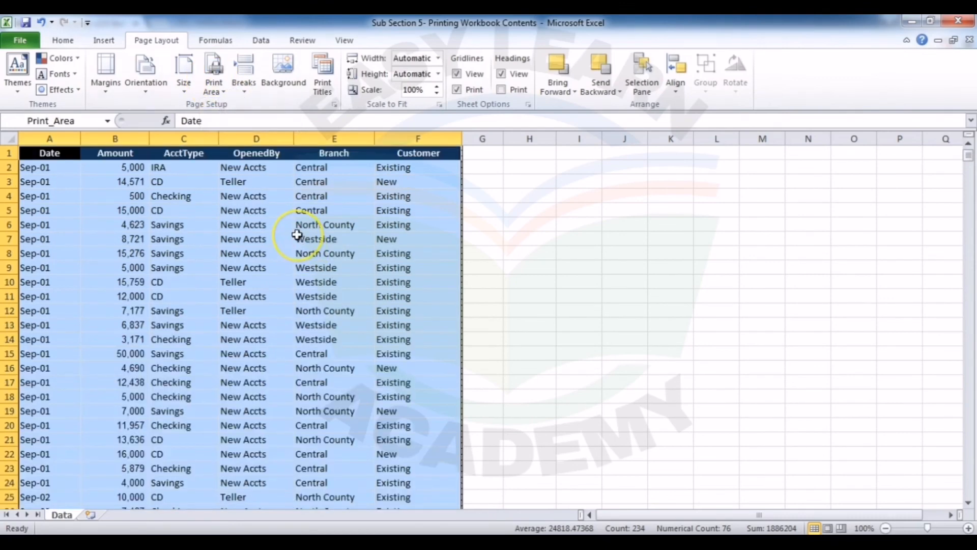
Step: Check how the new print area is divided over the print preview pages and return to the worksheet
{"action": "key", "text": "ctrl+p"}
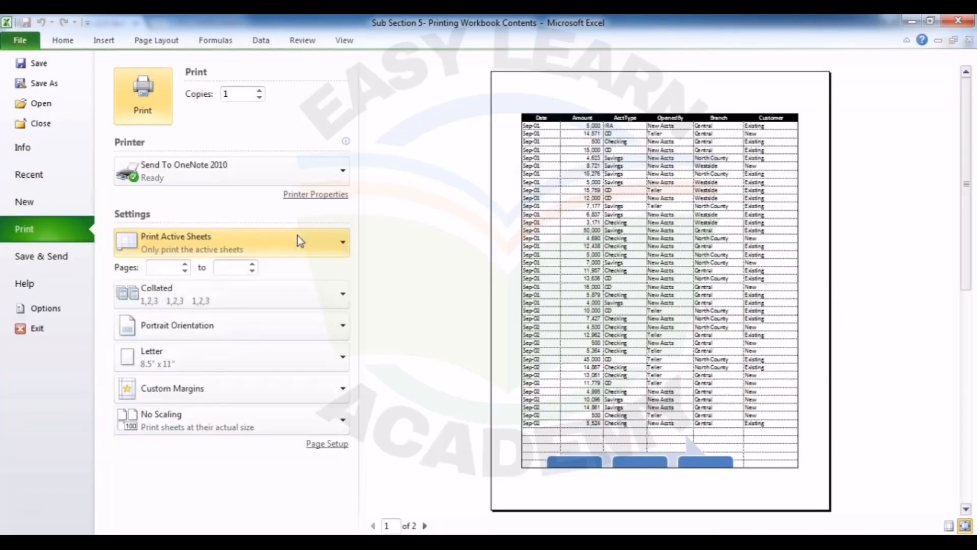
{"action": "left_click", "coordinate": [425, 526]}
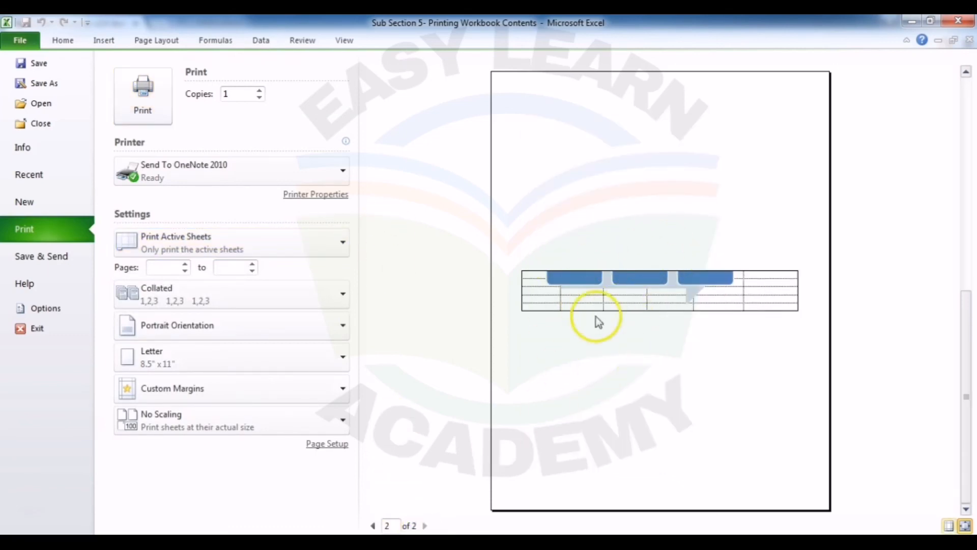
{"action": "left_click", "coordinate": [373, 526]}
{"action": "left_click", "coordinate": [61, 41]}
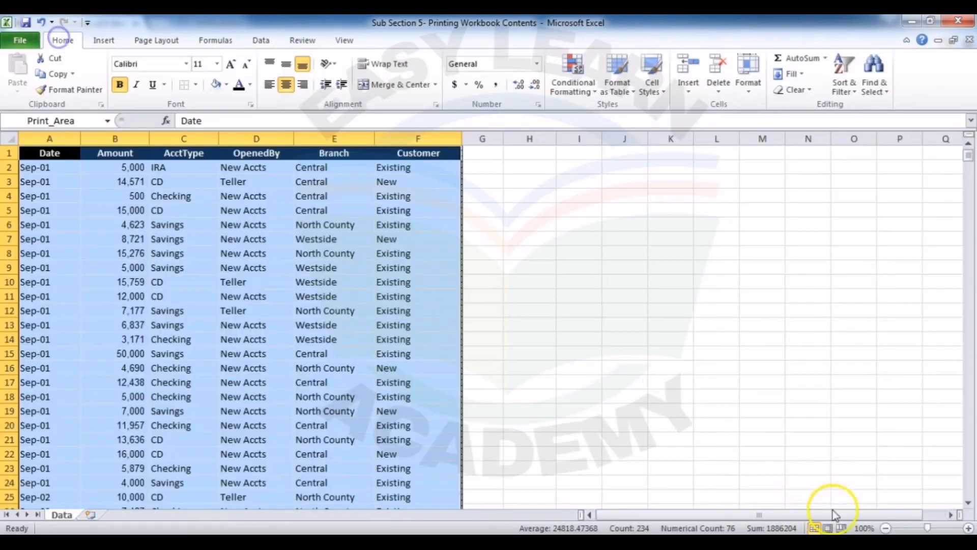
Step: Move the horizontal page break at the text shapes down to the end of row 49 in Page Break Preview, and open the print preview
{"action": "left_click", "coordinate": [846, 528]}
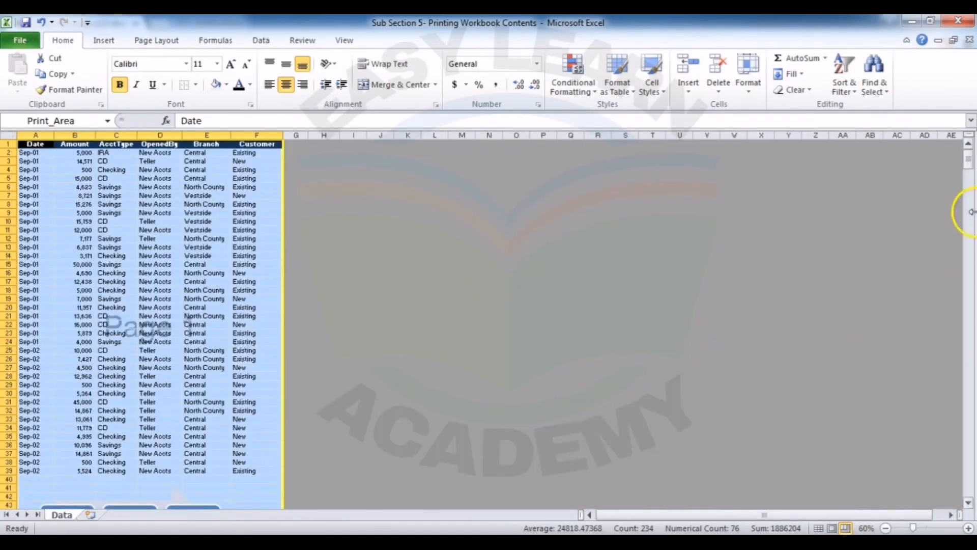
{"action": "left_click", "coordinate": [969, 504]}
{"action": "left_click", "coordinate": [968, 505]}
{"action": "left_click", "coordinate": [968, 505]}
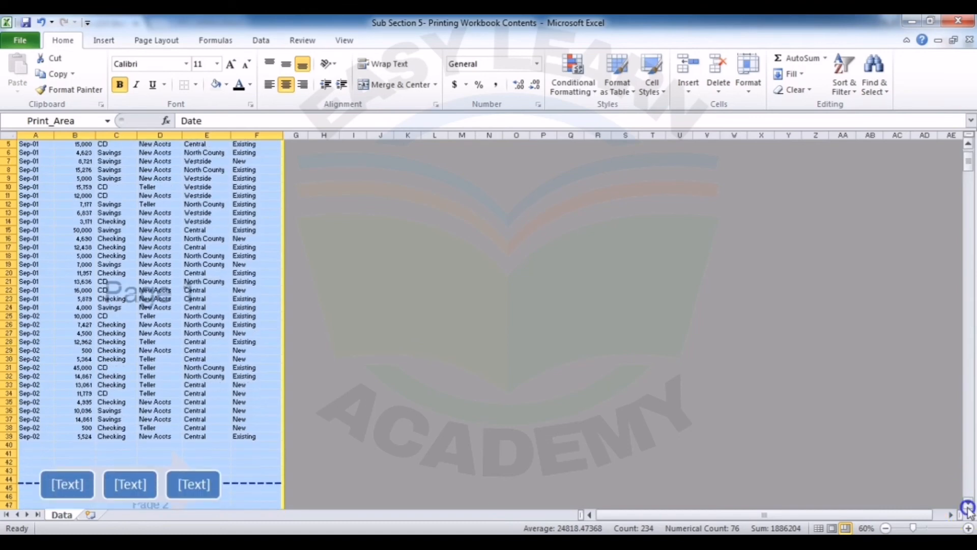
{"action": "left_click", "coordinate": [968, 506]}
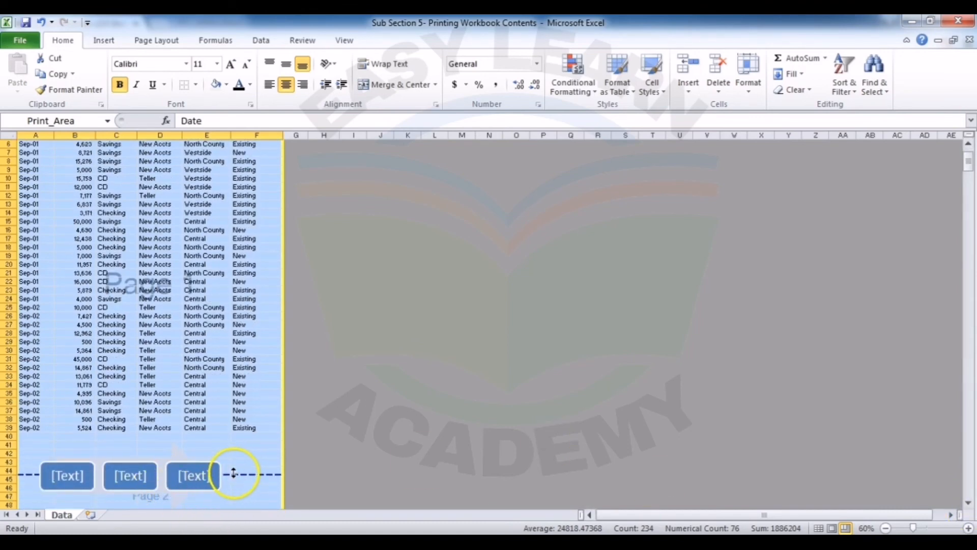
{"action": "mouse_move", "coordinate": [234, 473]}
{"action": "left_mouse_down"}
{"action": "mouse_move", "coordinate": [231, 508]}
{"action": "mouse_move", "coordinate": [236, 482]}
{"action": "mouse_move", "coordinate": [235, 491]}
{"action": "left_mouse_up"}
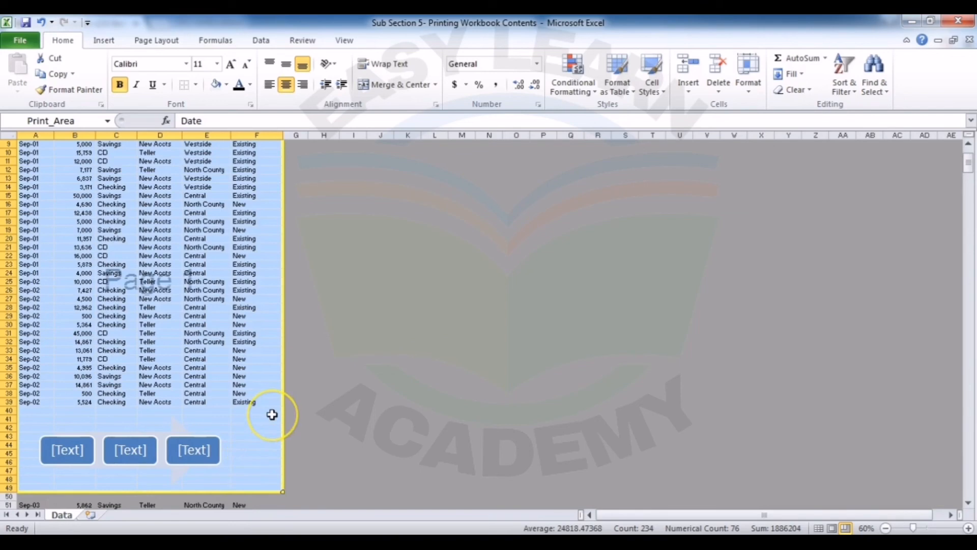
{"action": "left_click", "coordinate": [819, 528]}
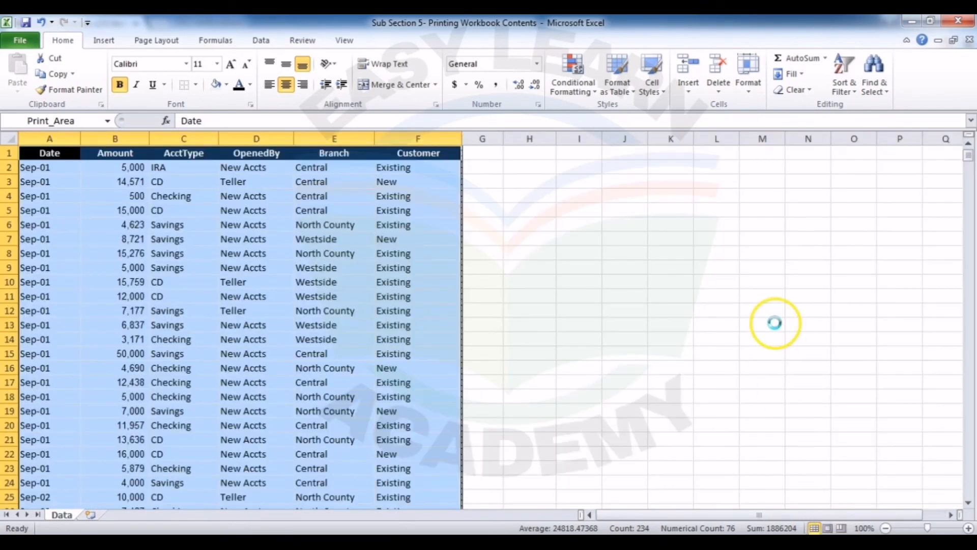
{"action": "key", "text": "ctrl+p"}
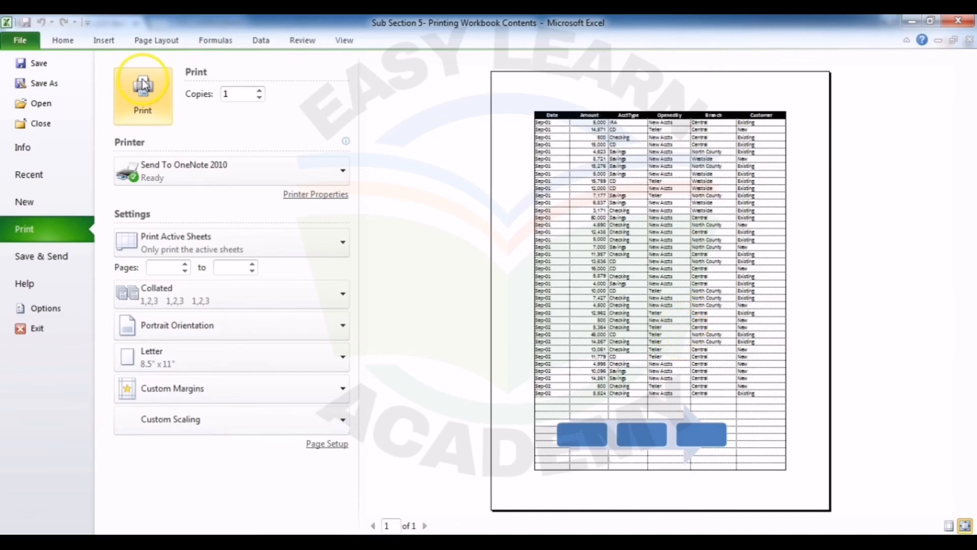